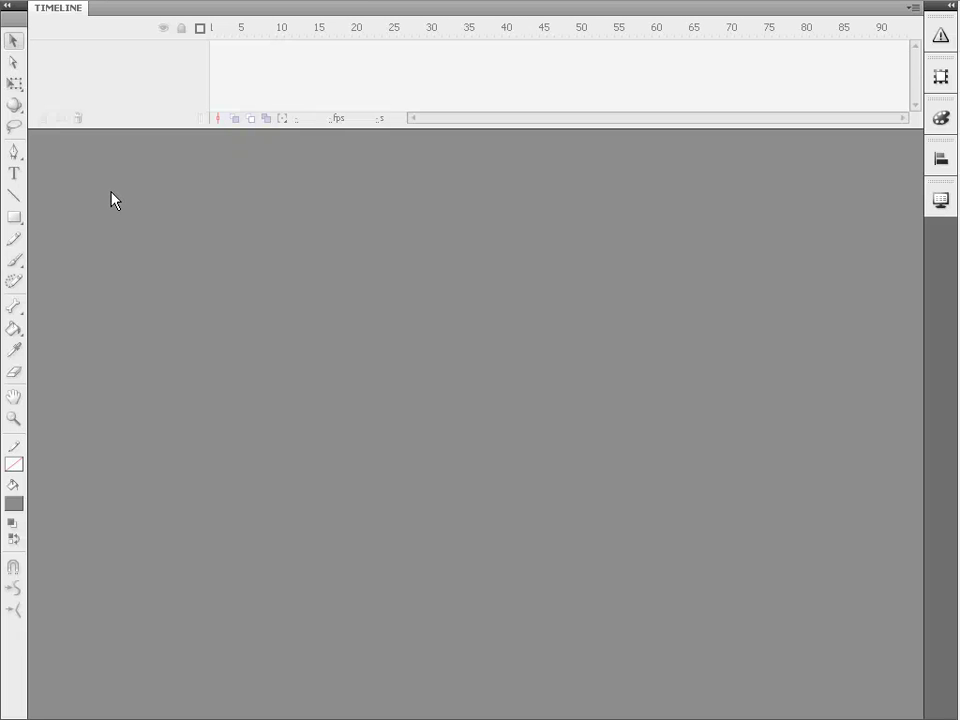
# - Create a new Flash File (ActionScript 2.0) and save it as ImportAudio2 in the FLASH folder
pyautogui.click(57, 2)
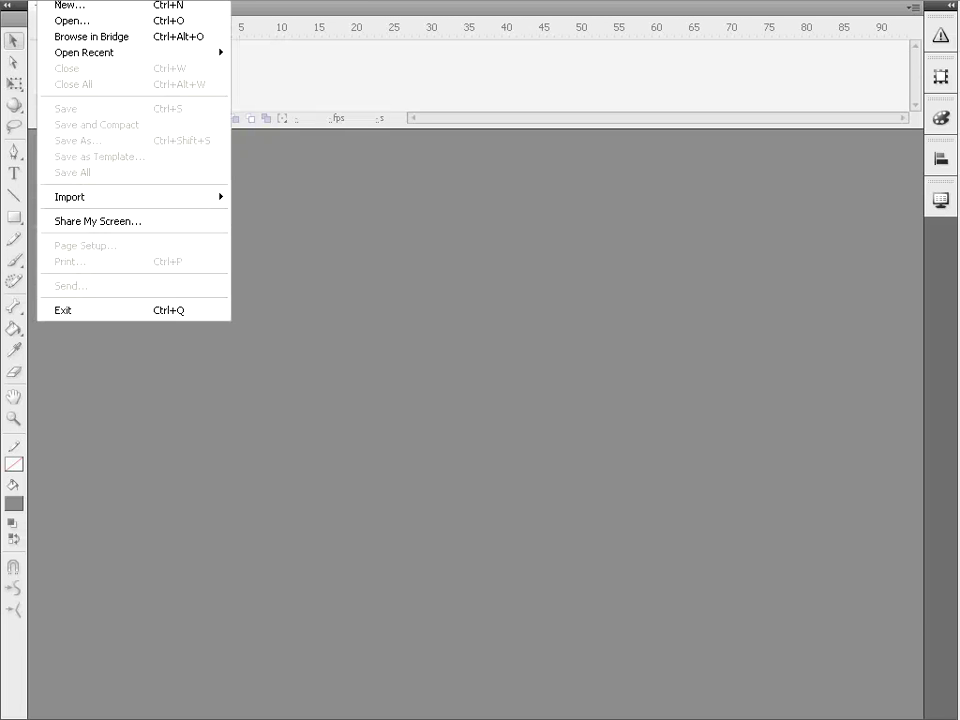
pyautogui.click(59, 6)
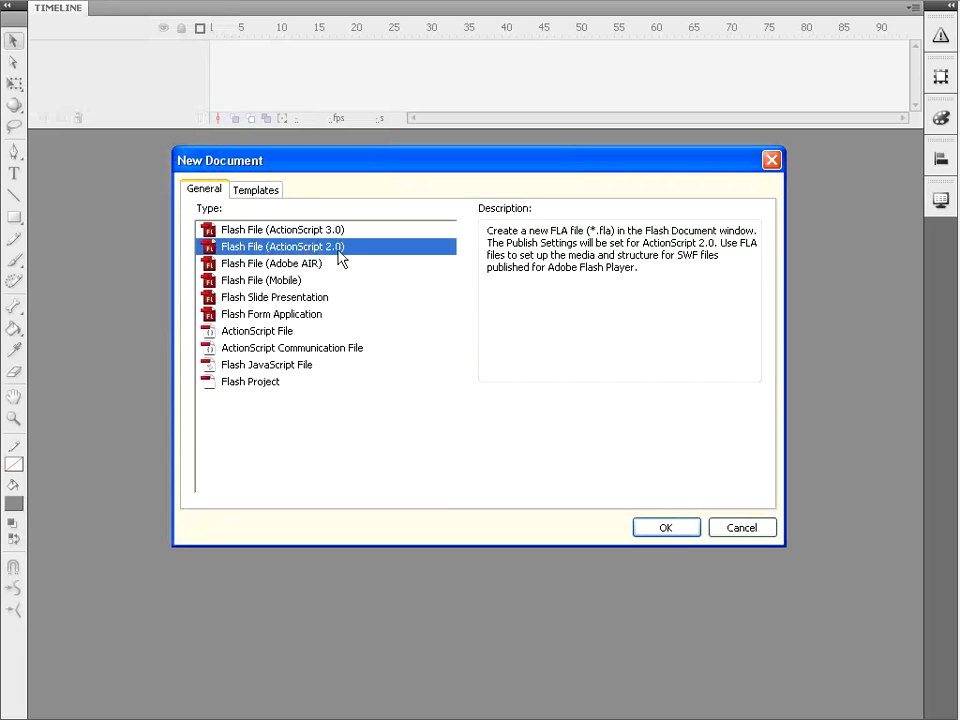
pyautogui.click(672, 535)
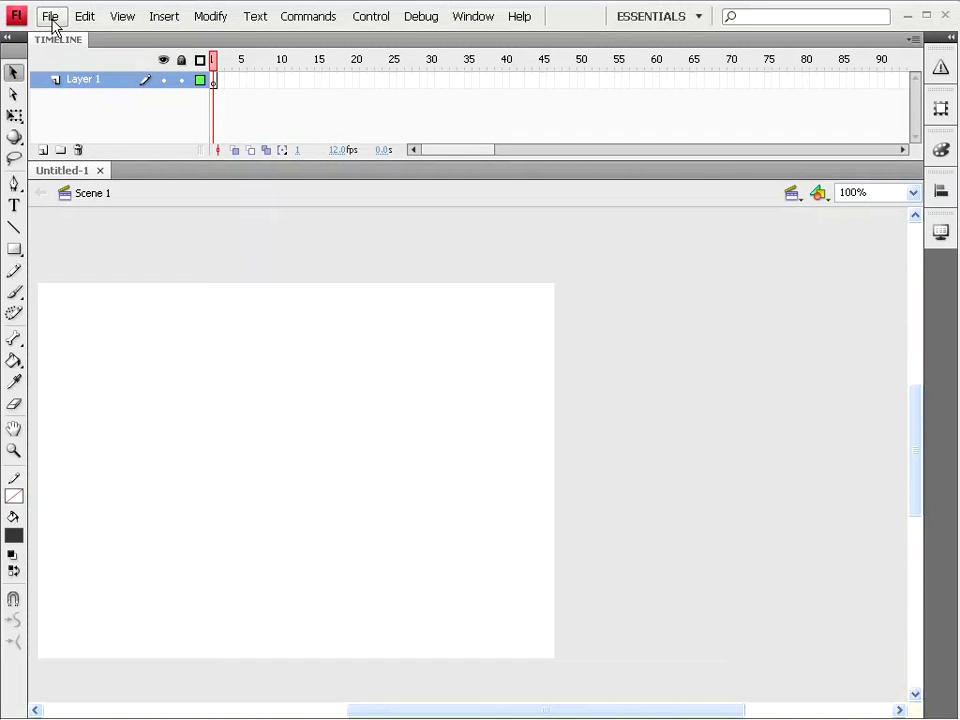
pyautogui.click(50, 16)
pyautogui.write('ImportAudio2')
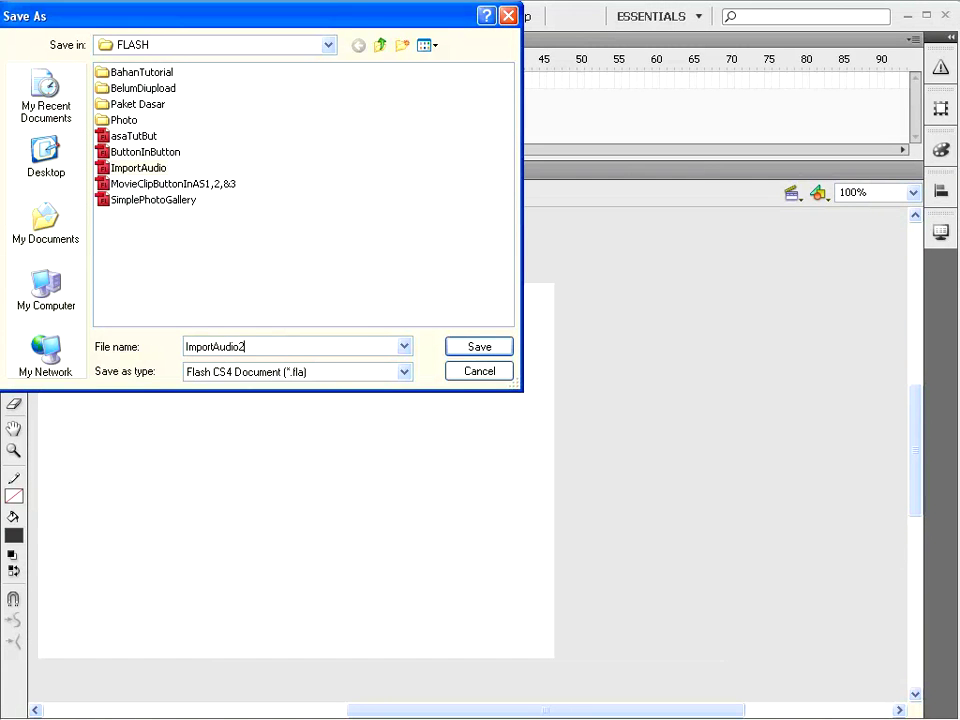
pyautogui.click(472, 347)
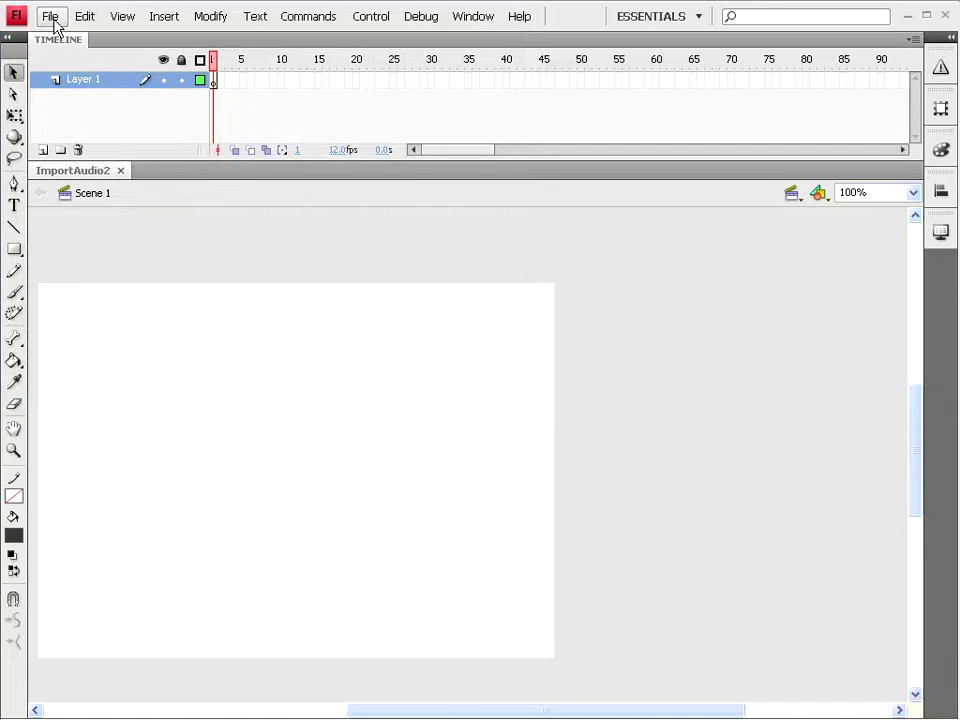
# - Import the five mp3s, BahasaJiwa through TandaCinta, from FLASH > BahanTutorial to the library
pyautogui.click(52, 18)
pyautogui.moveTo(138, 260)
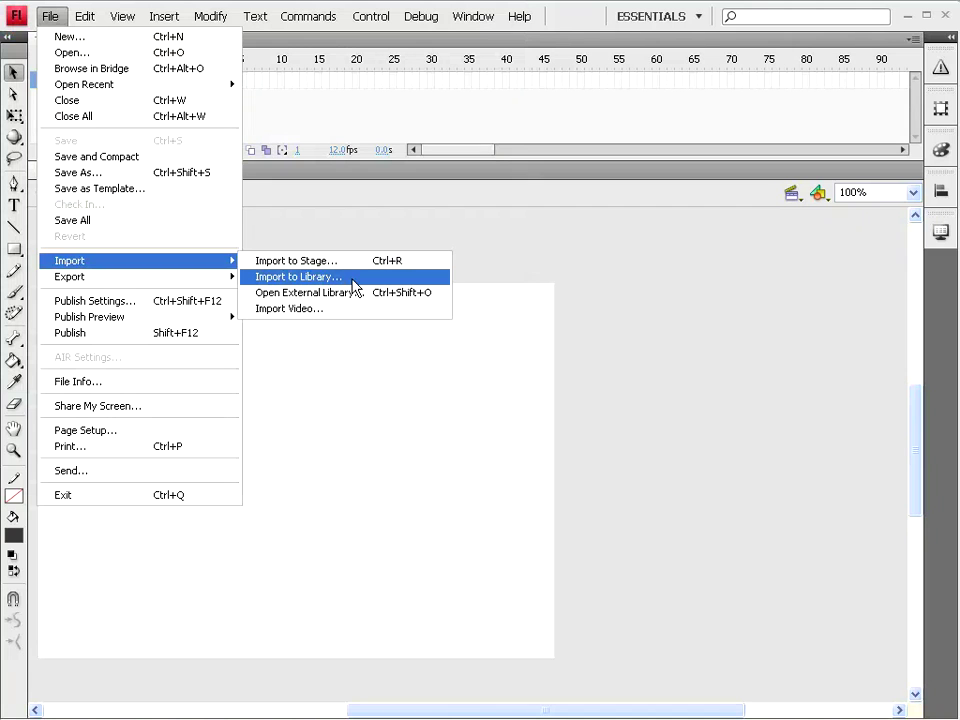
pyautogui.click(352, 282)
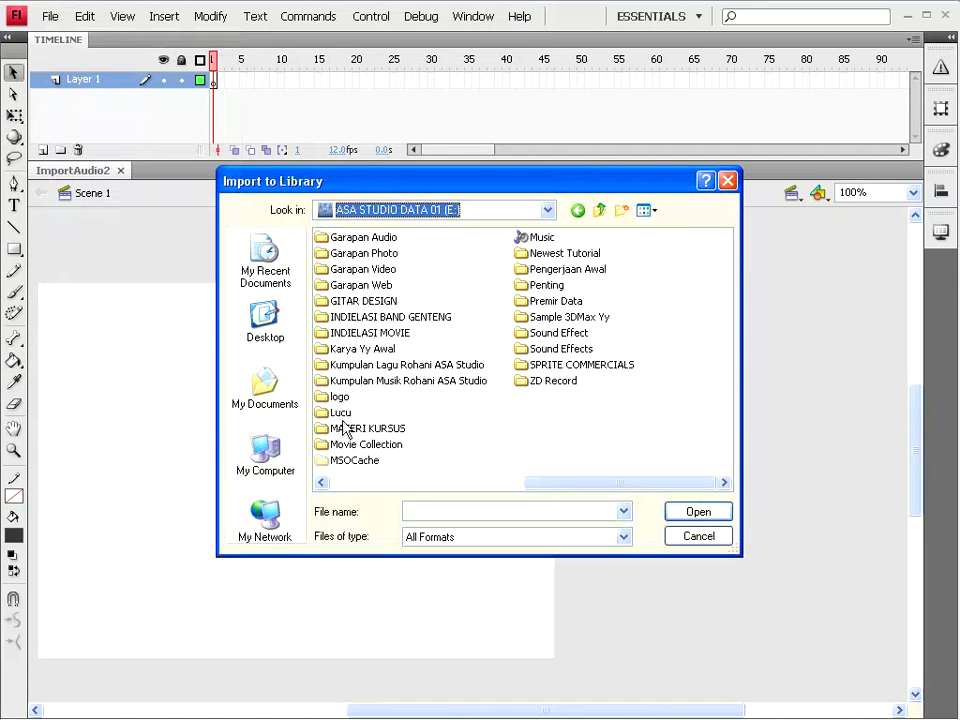
pyautogui.click(365, 428)
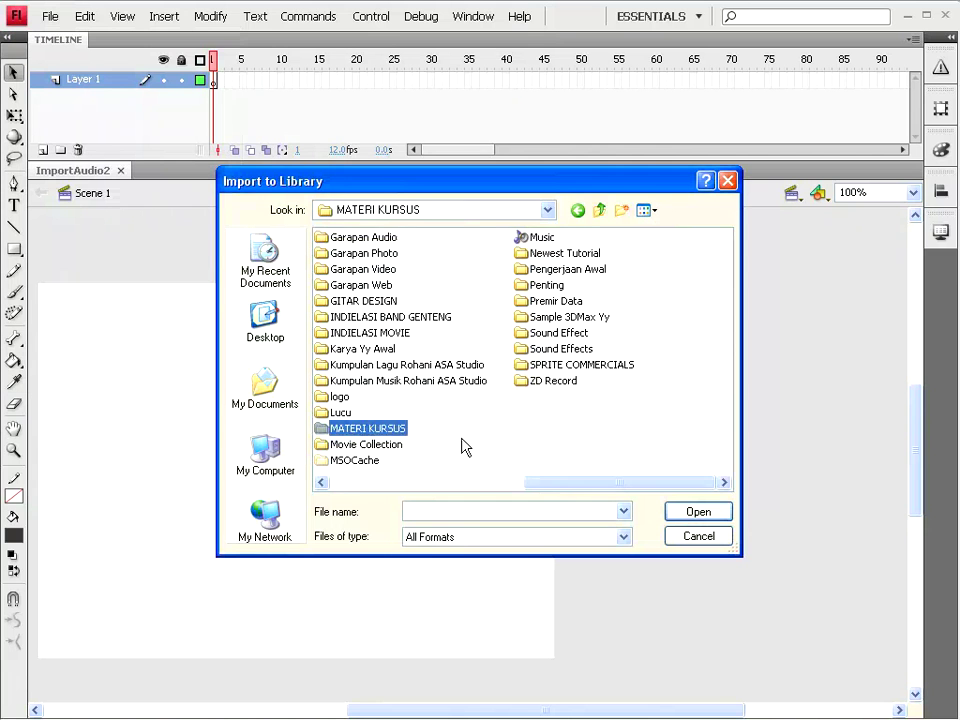
pyautogui.doubleClick(343, 301)
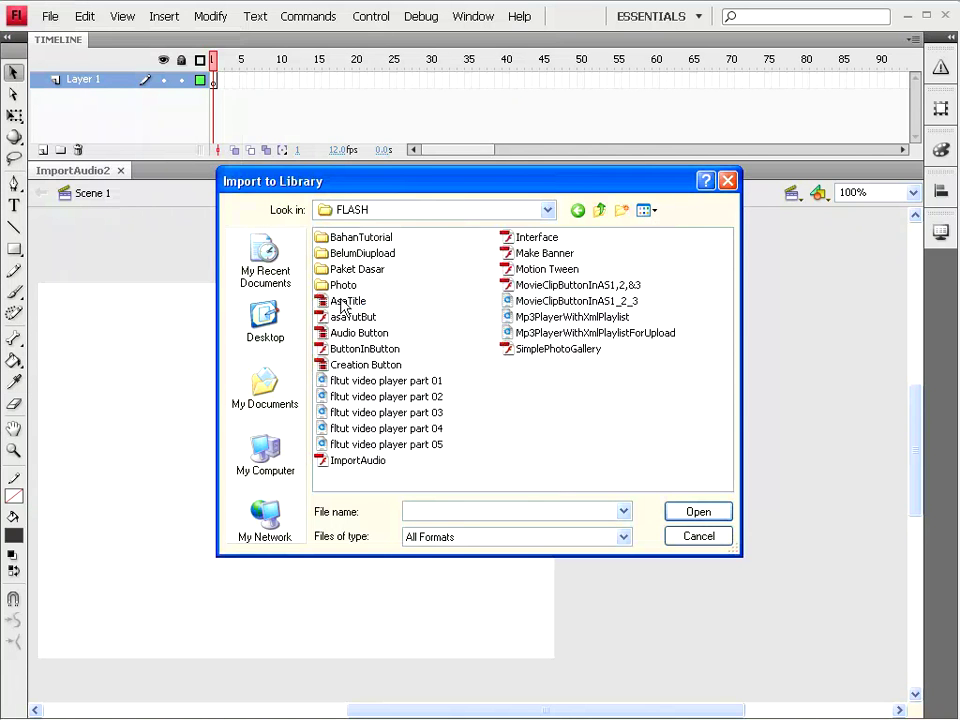
pyautogui.click(352, 240)
pyautogui.doubleClick(352, 240)
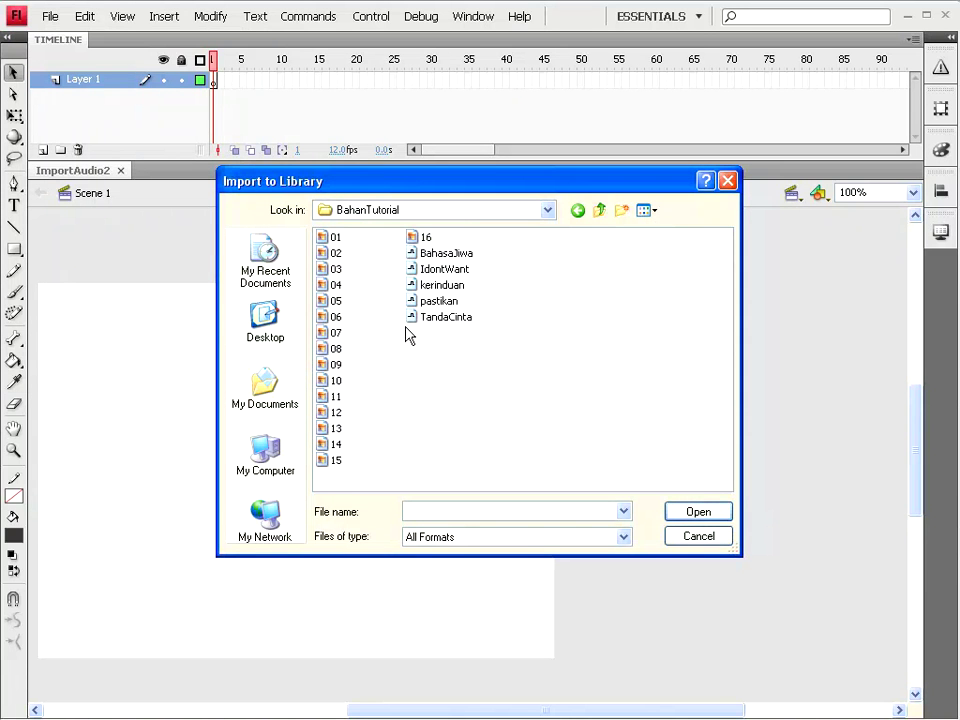
pyautogui.moveTo(499, 257); pyautogui.dragTo(465, 324)
pyautogui.moveTo(514, 255); pyautogui.dragTo(416, 338)
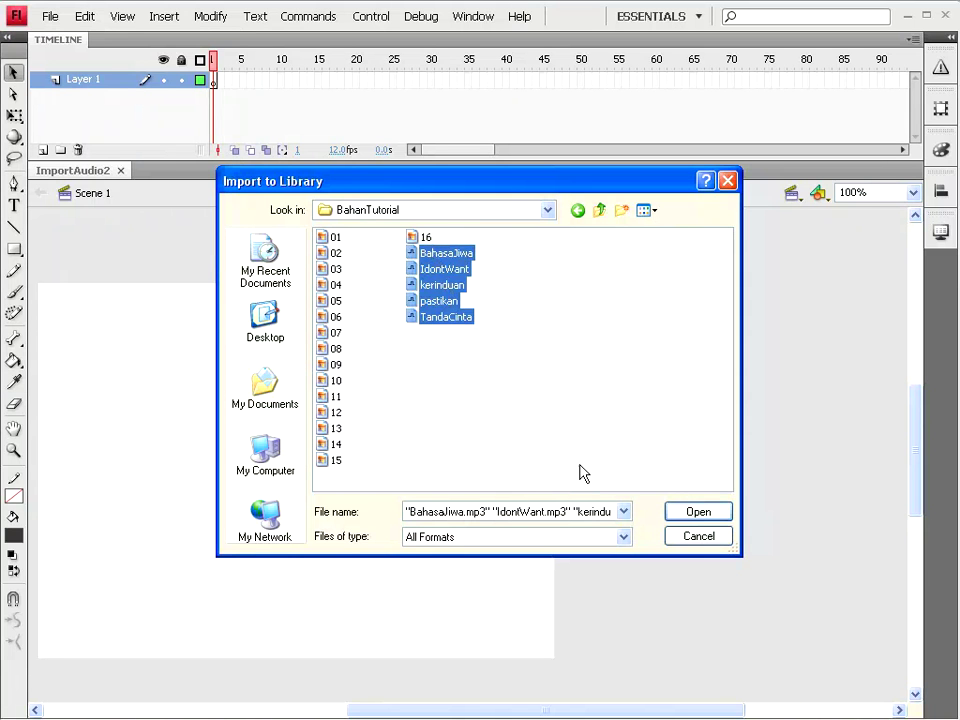
pyautogui.click(699, 513)
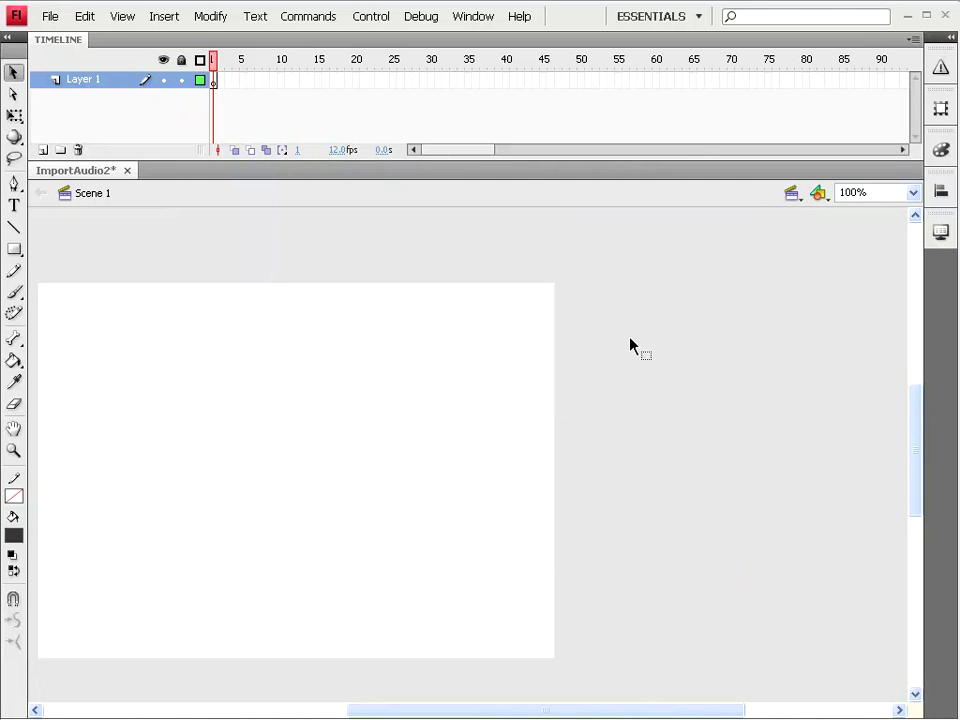
# - Show the Library, preview all five mp3 waveforms, and move the panel to the right
pyautogui.click(470, 22)
pyautogui.click(493, 146)
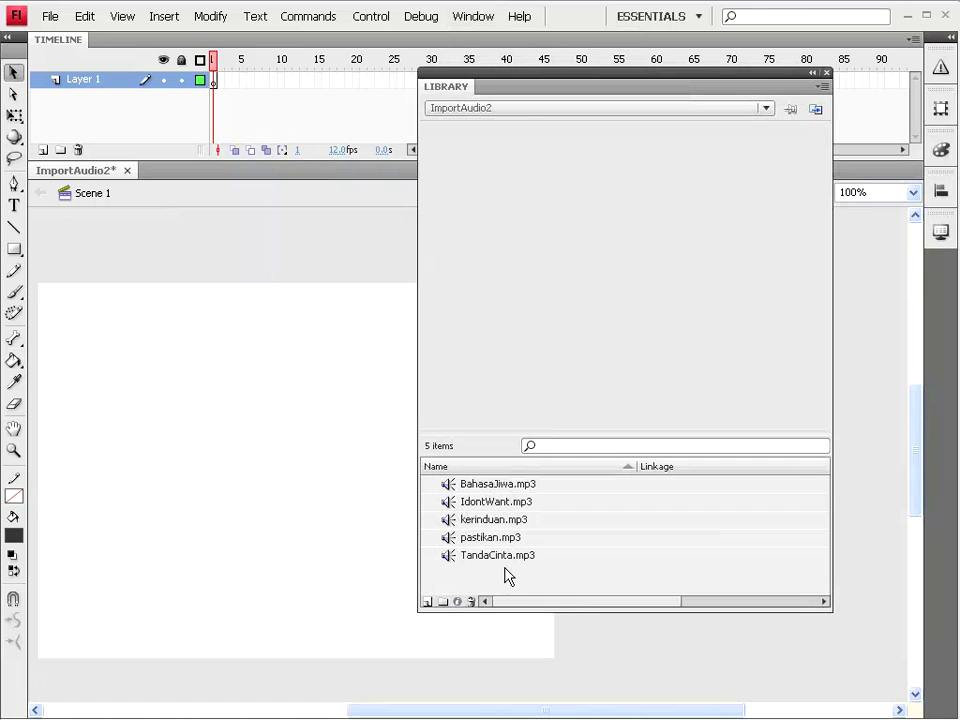
pyautogui.click(507, 486)
pyautogui.click(500, 502)
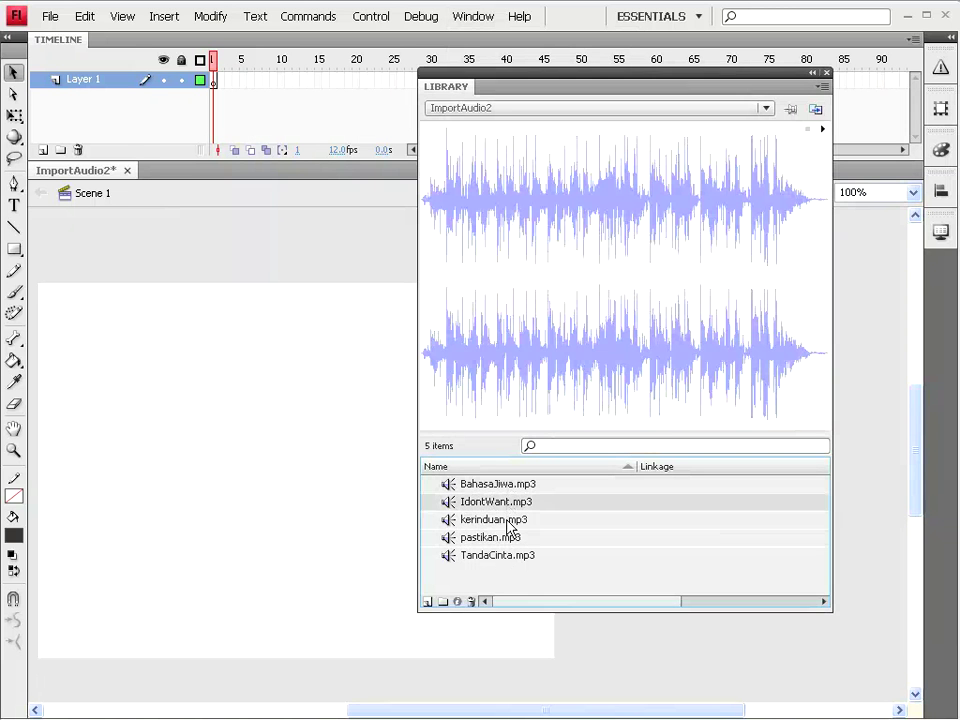
pyautogui.click(505, 520)
pyautogui.click(500, 538)
pyautogui.click(499, 556)
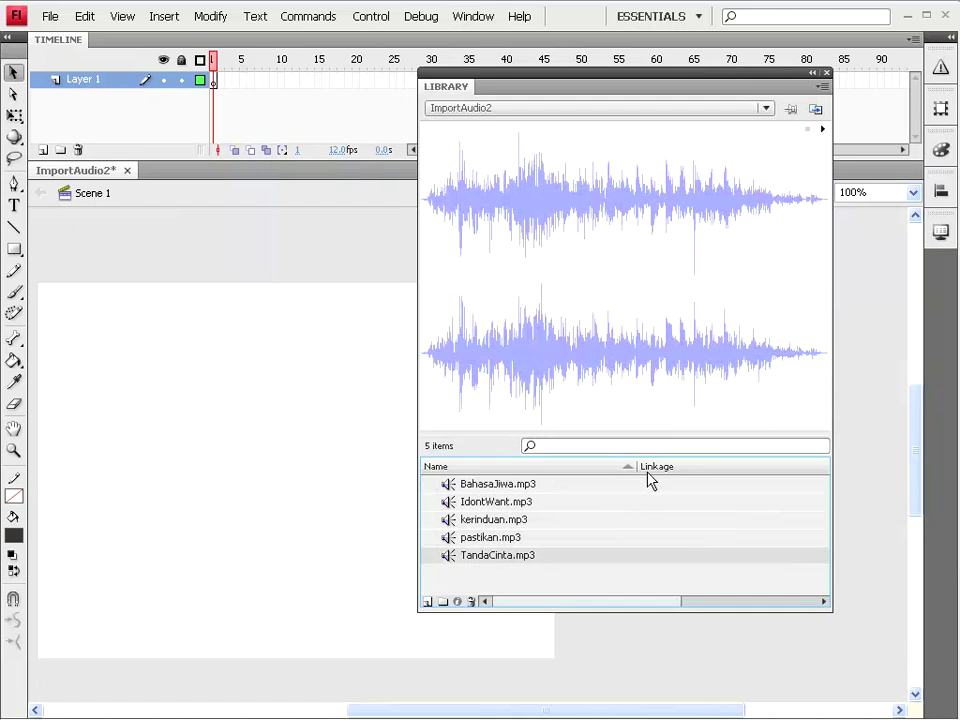
pyautogui.moveTo(528, 90); pyautogui.dragTo(697, 107)
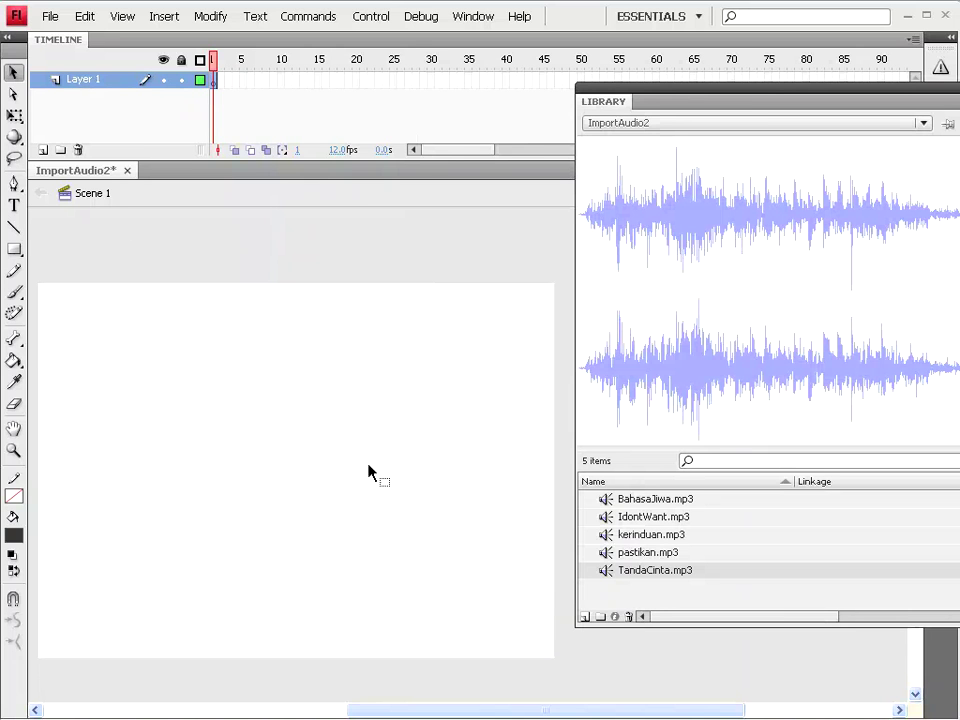
# - Place pastikan.mp3 from the library onto Layer 1's first frame
pyautogui.click(638, 555)
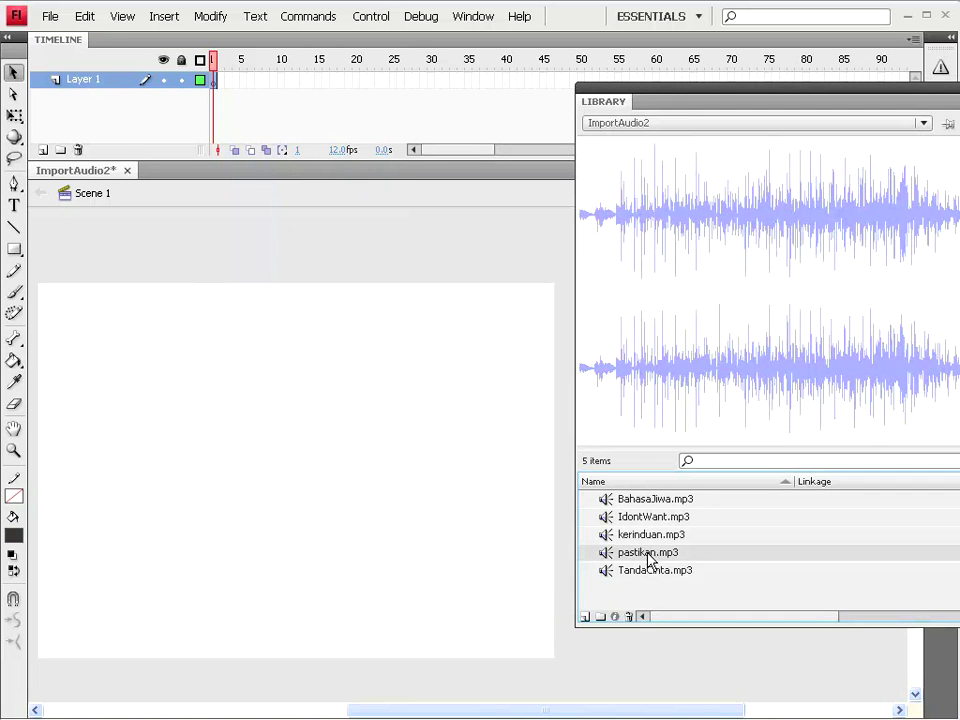
pyautogui.moveTo(648, 560); pyautogui.dragTo(193, 410)
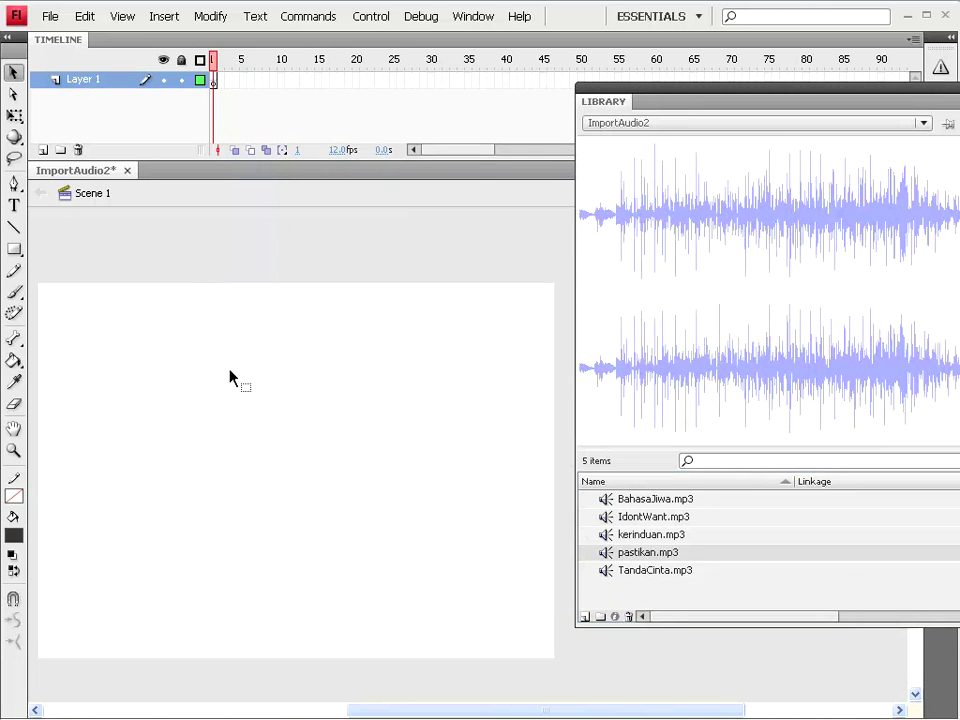
pyautogui.moveTo(216, 86); pyautogui.dragTo(220, 92)
# - Extend Layer 1 through frames 30 and 125, return to frame 1, and hide the library
pyautogui.rightClick(433, 88)
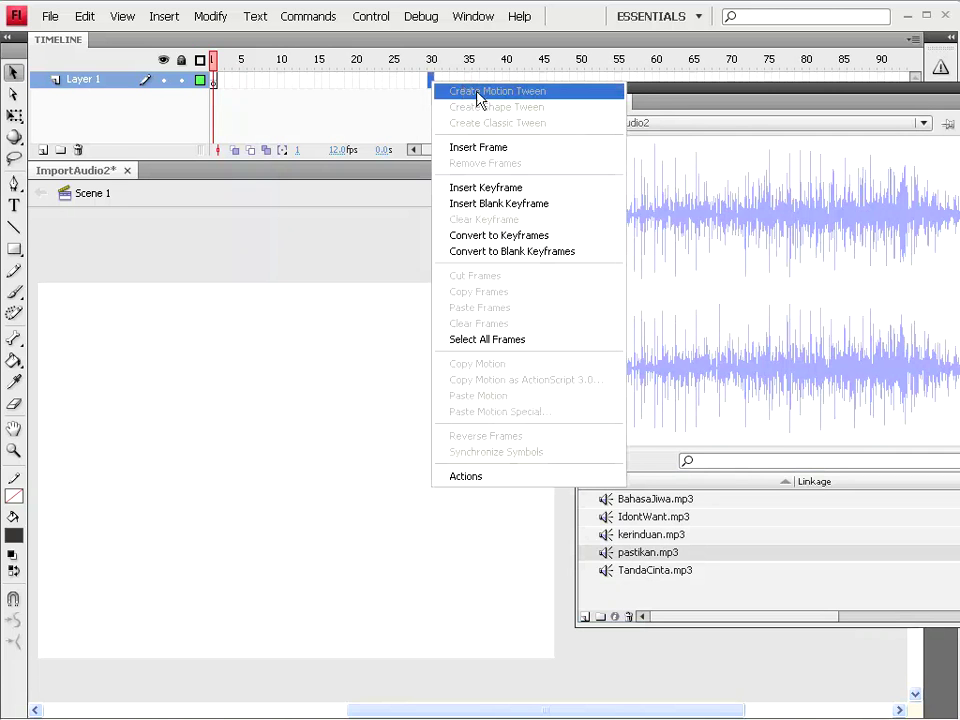
pyautogui.click(493, 150)
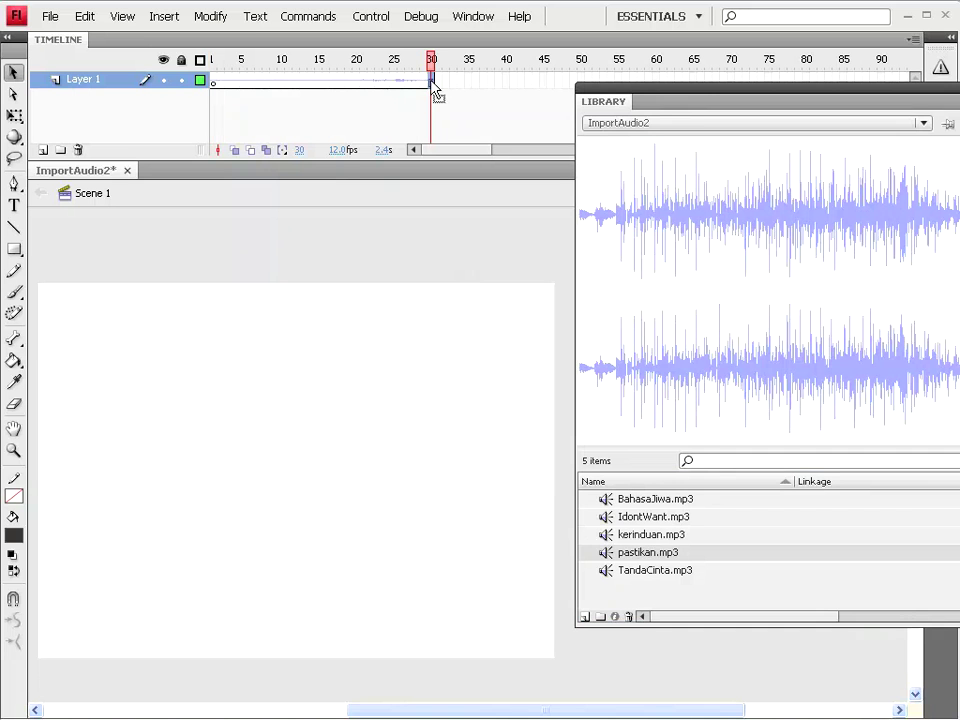
pyautogui.moveTo(450, 152); pyautogui.dragTo(518, 154)
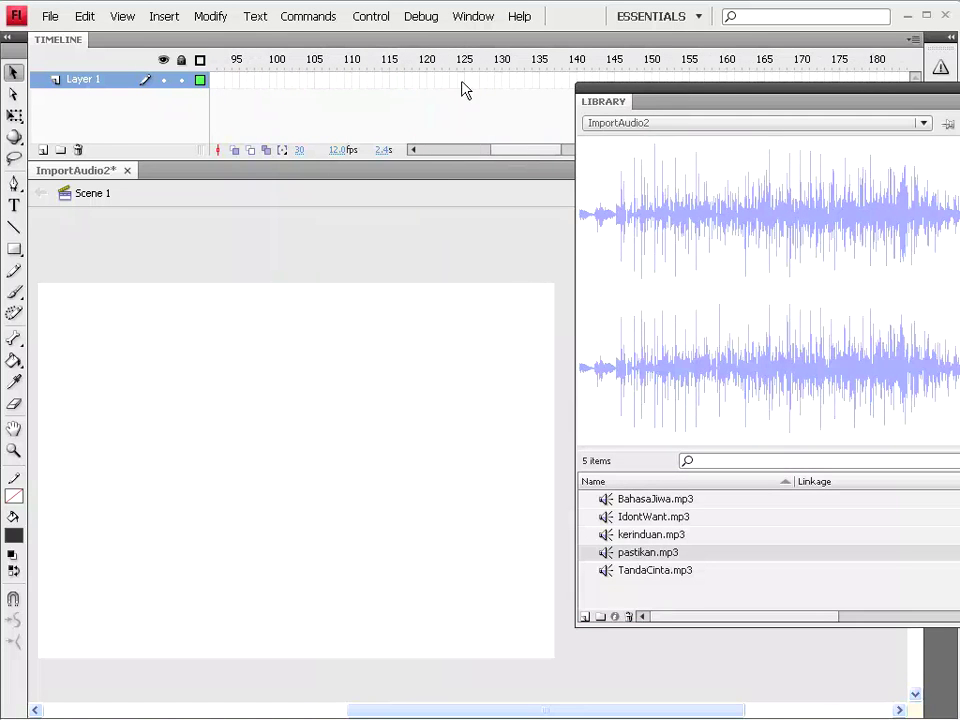
pyautogui.rightClick(463, 85)
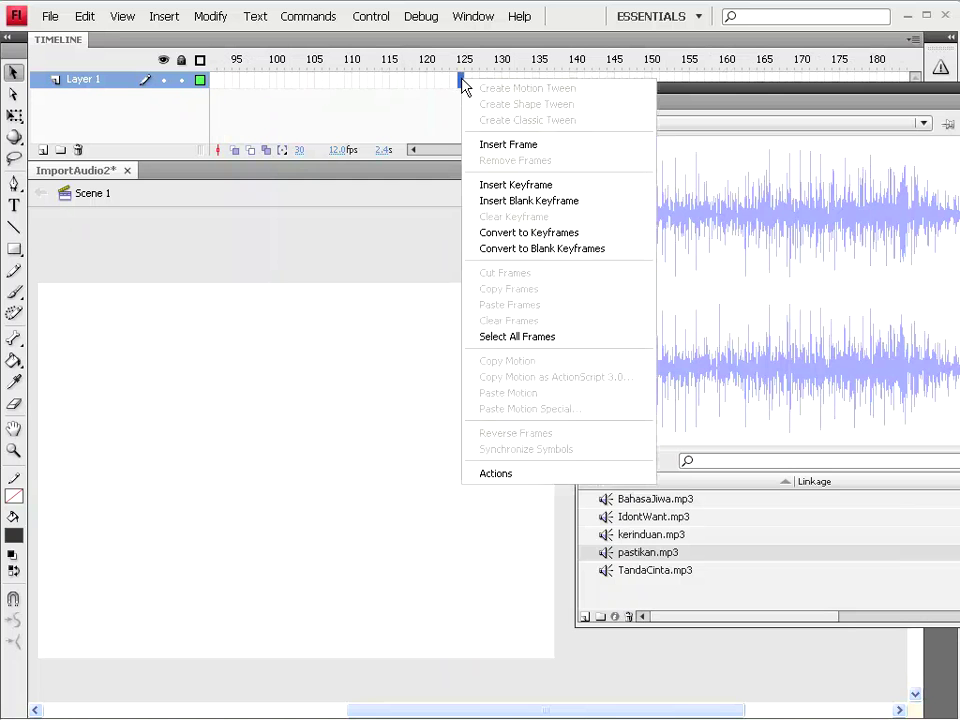
pyautogui.click(512, 144)
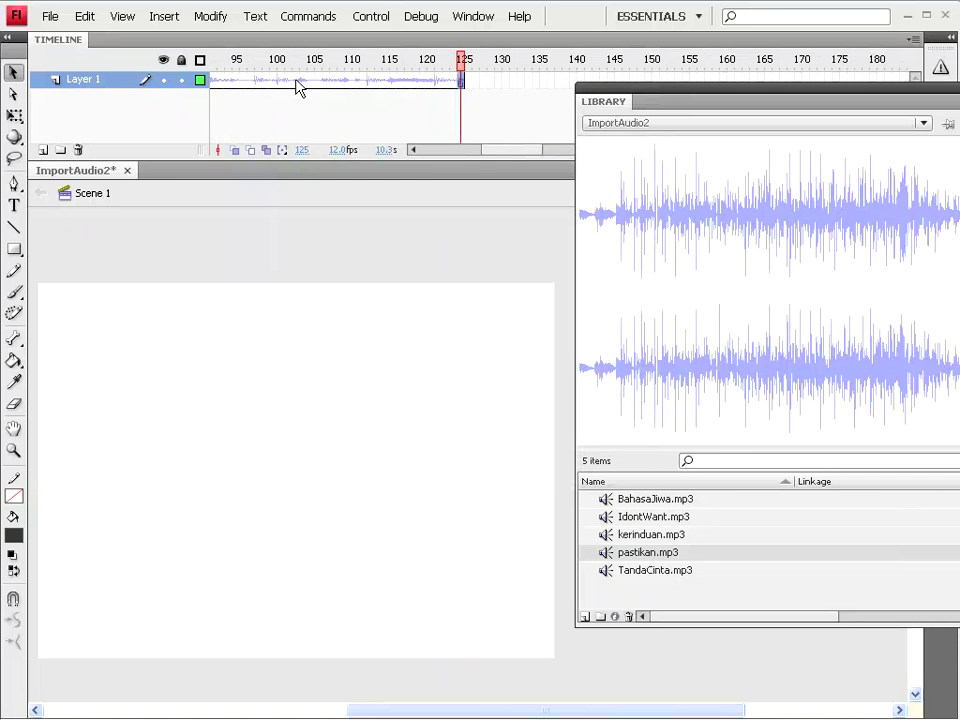
pyautogui.moveTo(519, 154); pyautogui.dragTo(504, 152)
pyautogui.moveTo(668, 110); pyautogui.dragTo(668, 140)
pyautogui.moveTo(499, 152)
pyautogui.mouseDown()
pyautogui.moveTo(435, 154)
pyautogui.moveTo(496, 156)
pyautogui.moveTo(446, 154)
pyautogui.mouseUp()
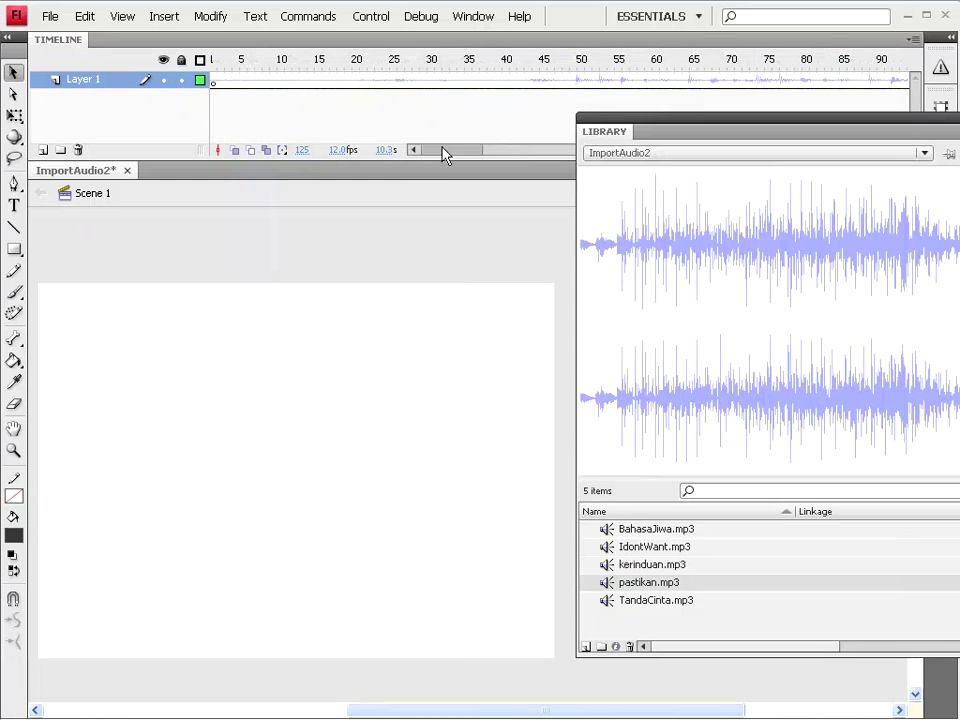
pyautogui.click(213, 84)
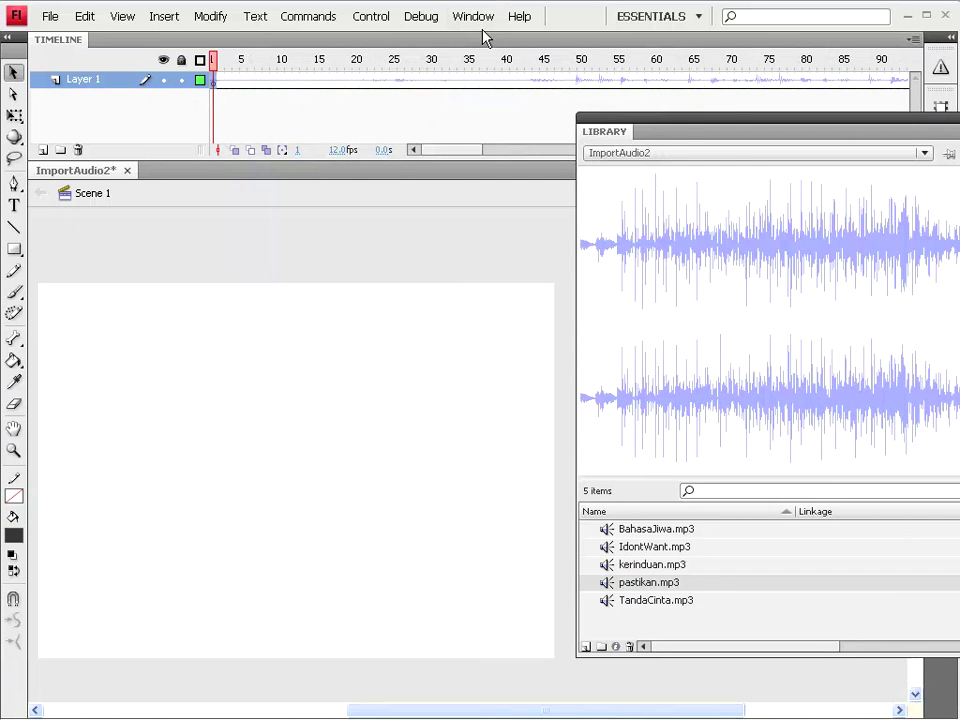
pyautogui.hotkey('ctrl', 'l')
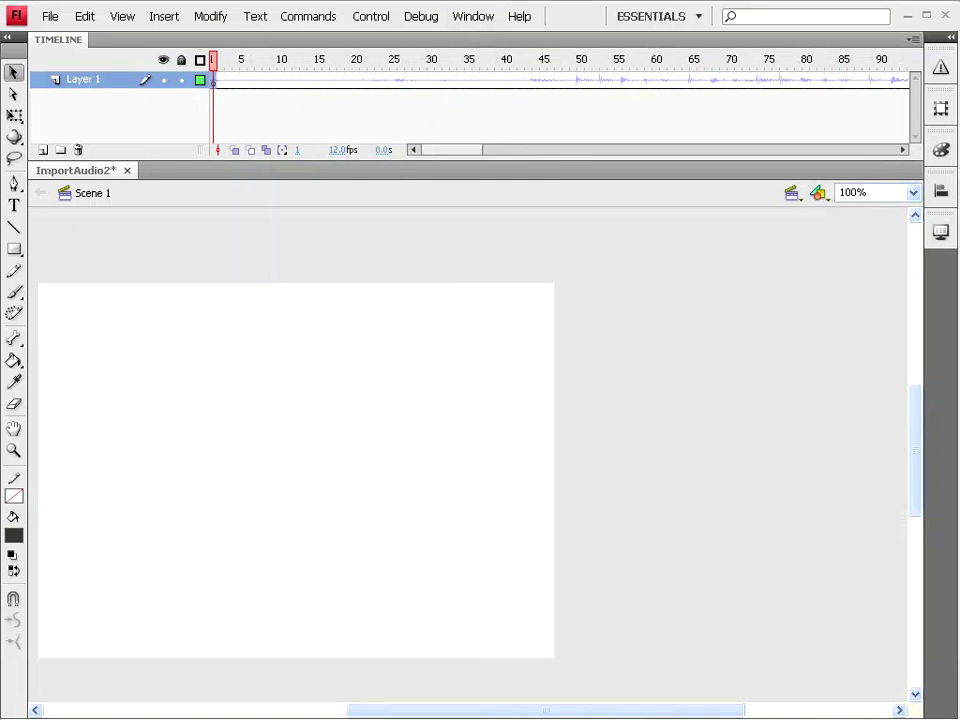
# - Show the Properties panel and select frame 1 to view its pastikan.mp3 Event sound settings
pyautogui.click(472, 16)
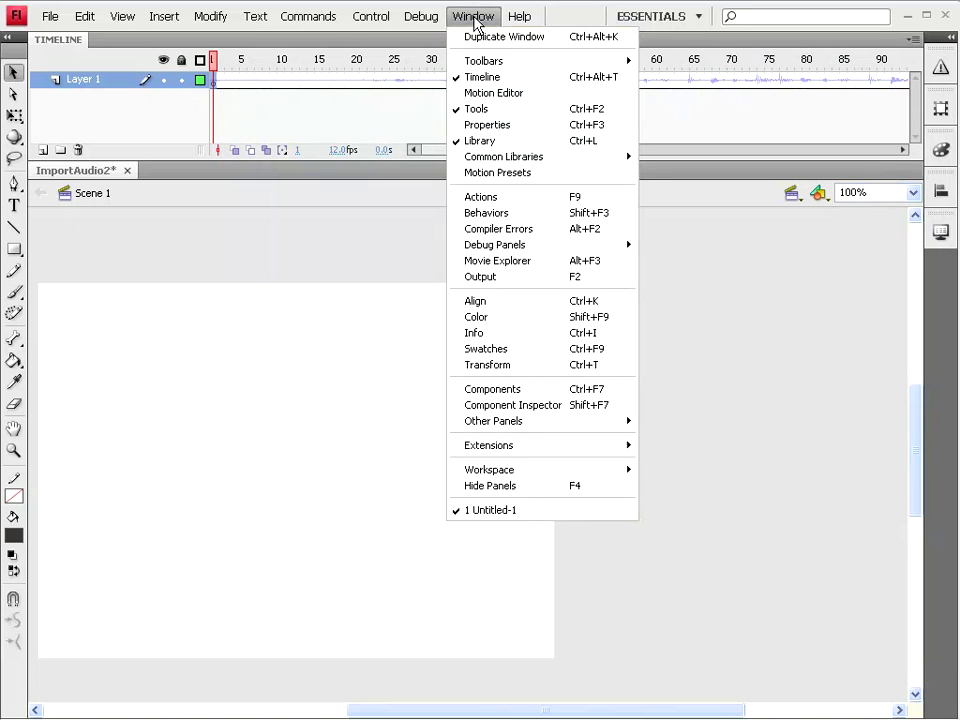
pyautogui.click(475, 20)
pyautogui.click(475, 20)
pyautogui.click(480, 123)
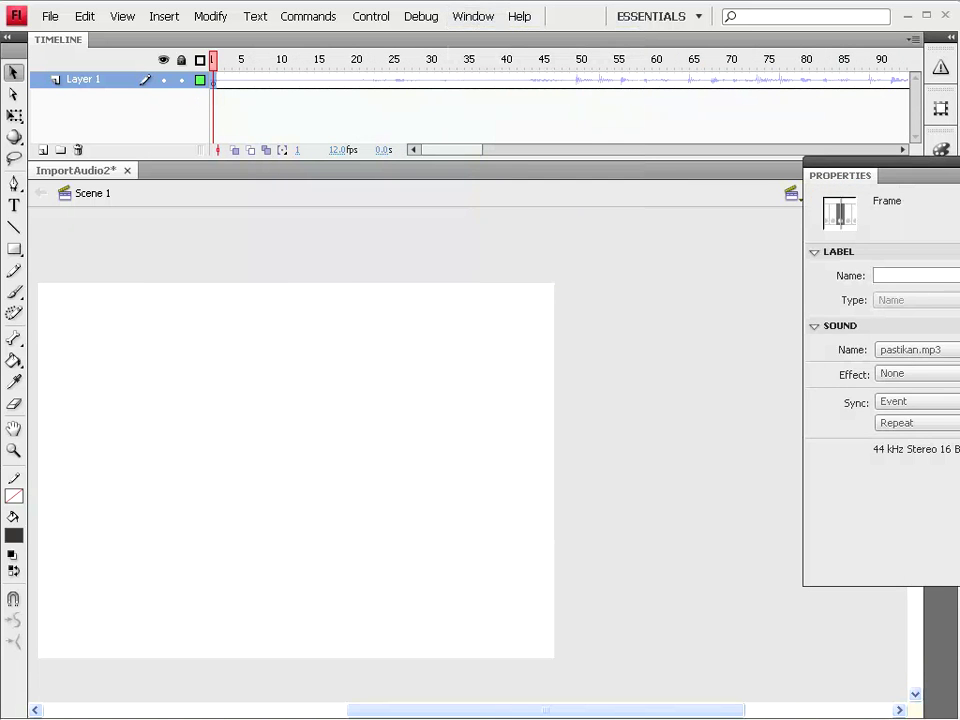
pyautogui.moveTo(870, 175); pyautogui.dragTo(902, 184)
pyautogui.scroll(5, 665, 222)
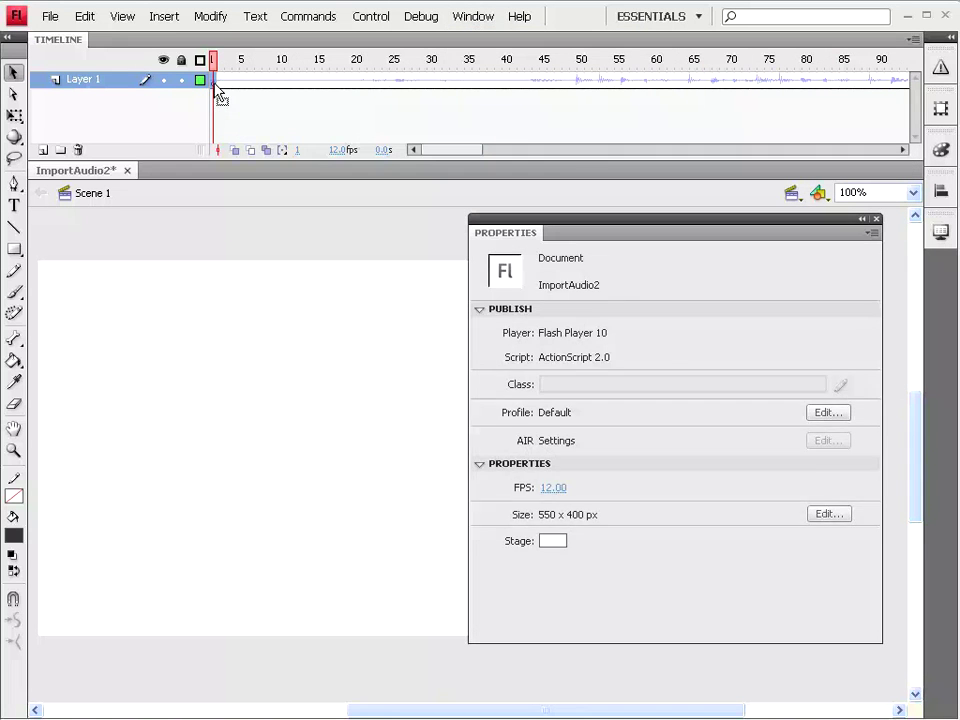
pyautogui.click(214, 86)
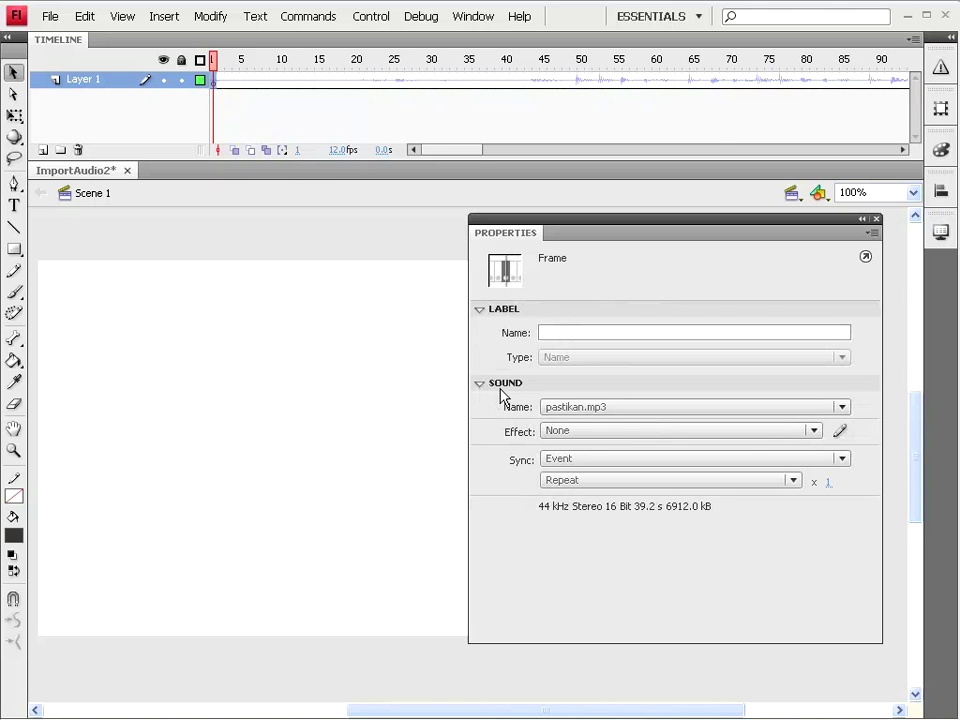
# - Try TandaCinta.mp3 as the frame's sound, then switch back to pastikan.mp3
pyautogui.click(688, 408)
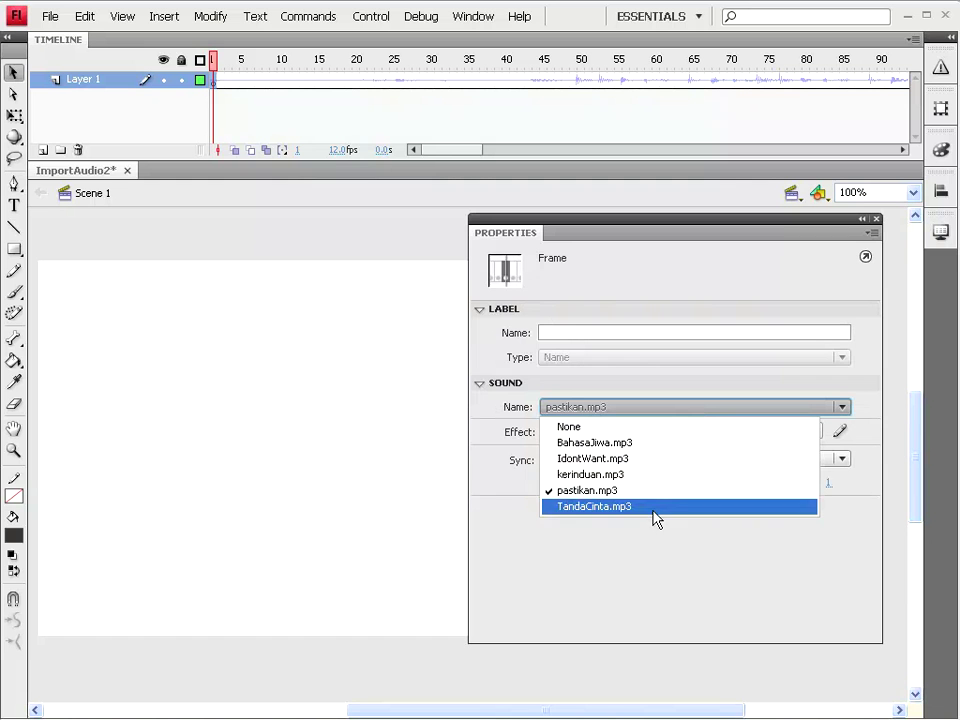
pyautogui.click(591, 507)
pyautogui.click(632, 408)
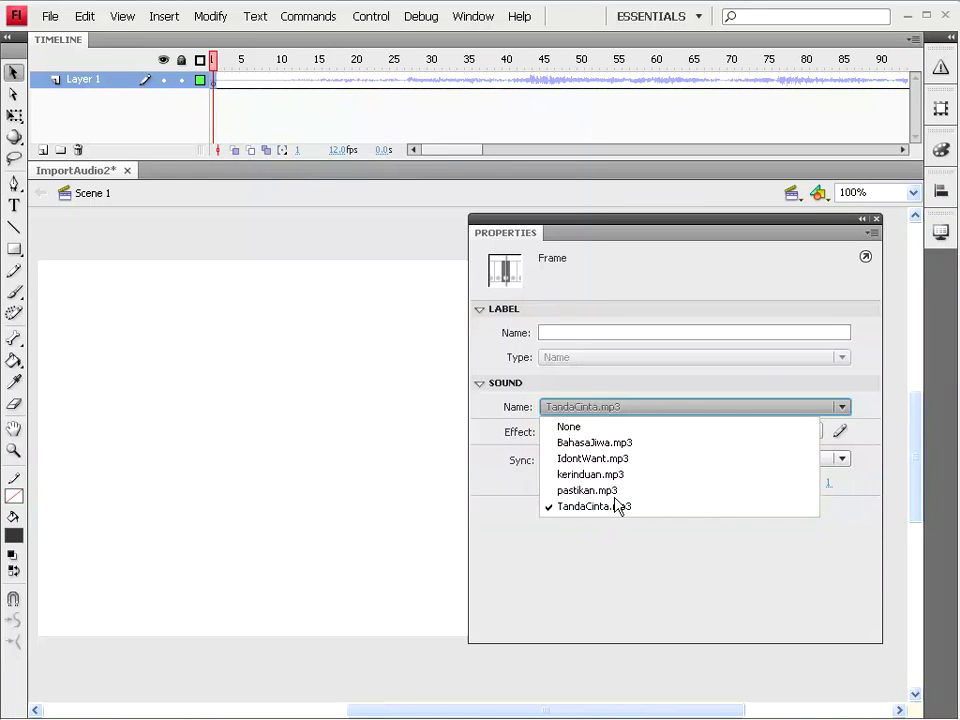
pyautogui.click(600, 490)
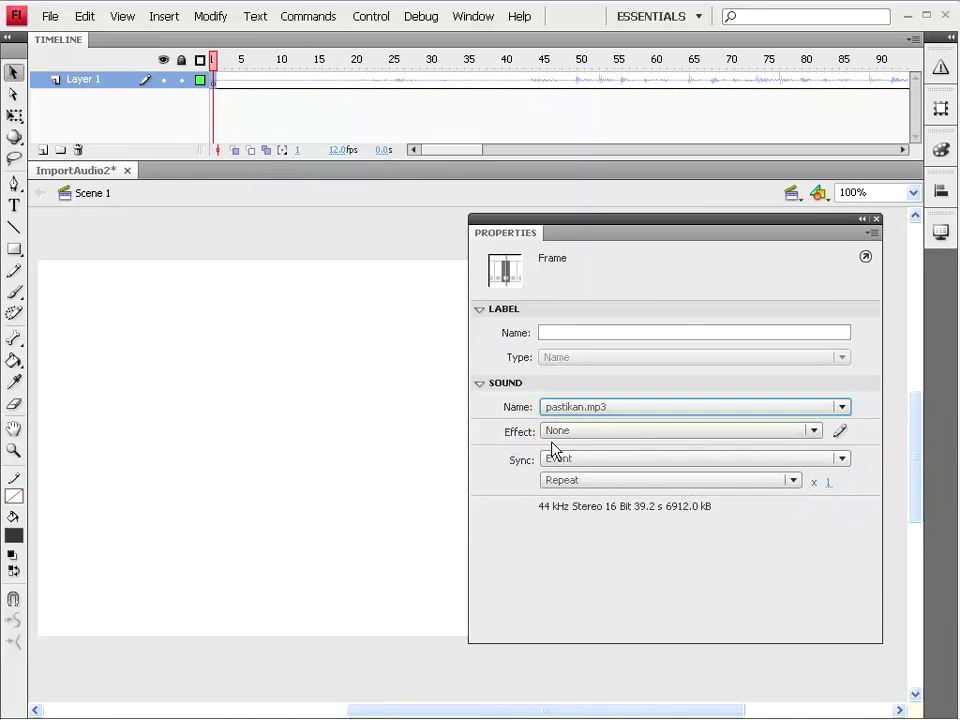
# - Apply a Custom effect whose envelope fades both channels to silence early
pyautogui.click(815, 432)
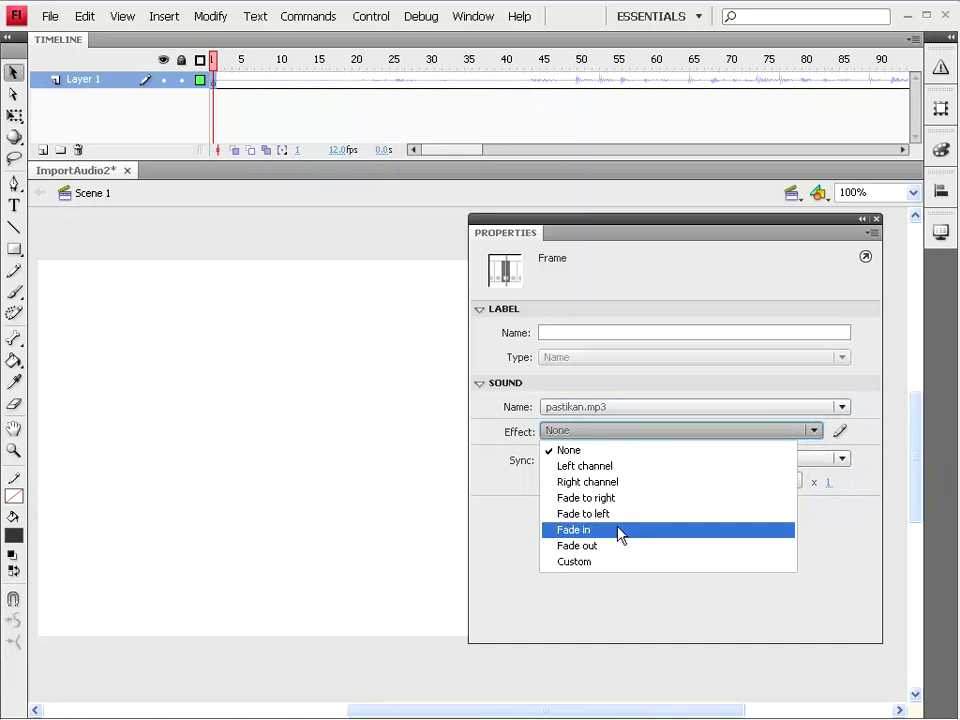
pyautogui.click(611, 564)
pyautogui.moveTo(702, 258); pyautogui.dragTo(439, 193)
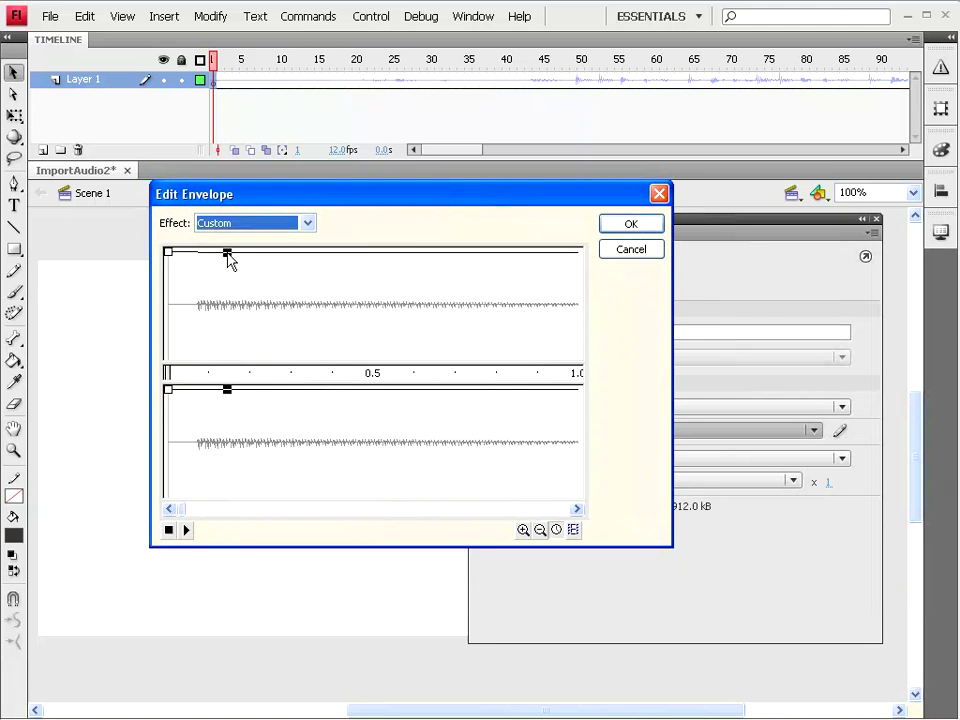
pyautogui.moveTo(226, 252)
pyautogui.mouseDown()
pyautogui.moveTo(231, 388)
pyautogui.moveTo(274, 519)
pyautogui.moveTo(274, 508)
pyautogui.mouseUp()
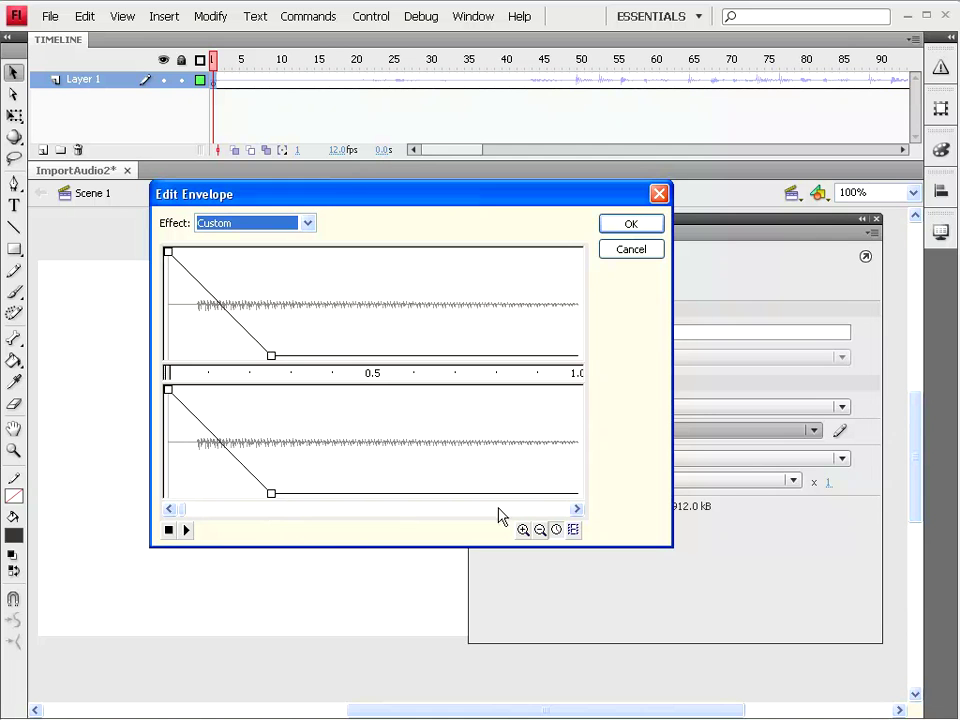
pyautogui.click(630, 224)
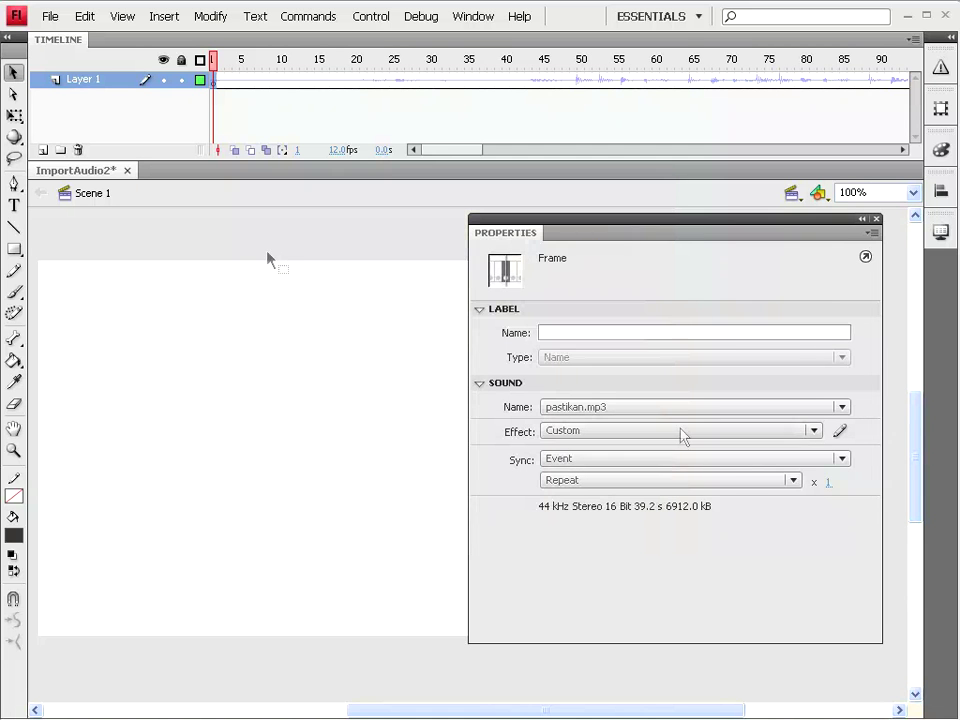
# - Test the movie once and close the preview window
pyautogui.click(382, 20)
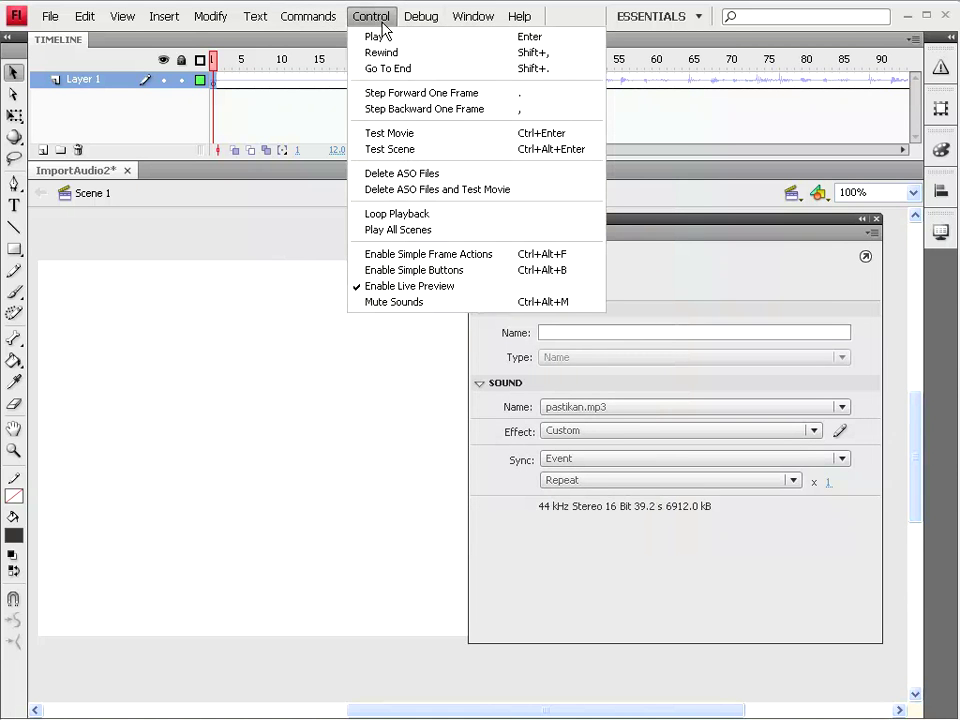
pyautogui.click(397, 133)
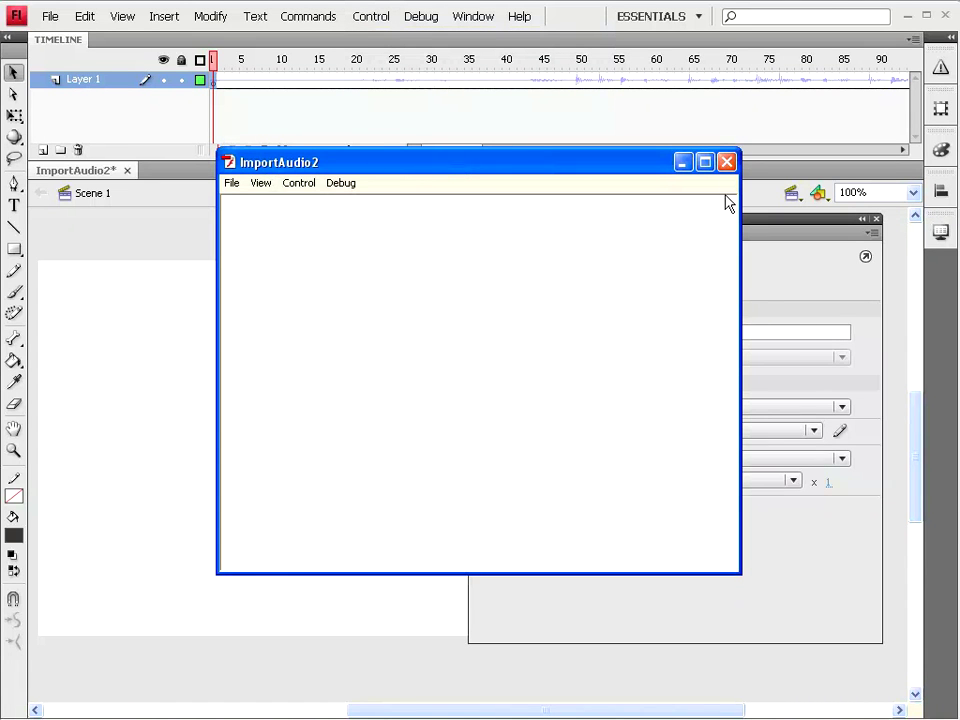
pyautogui.click(727, 163)
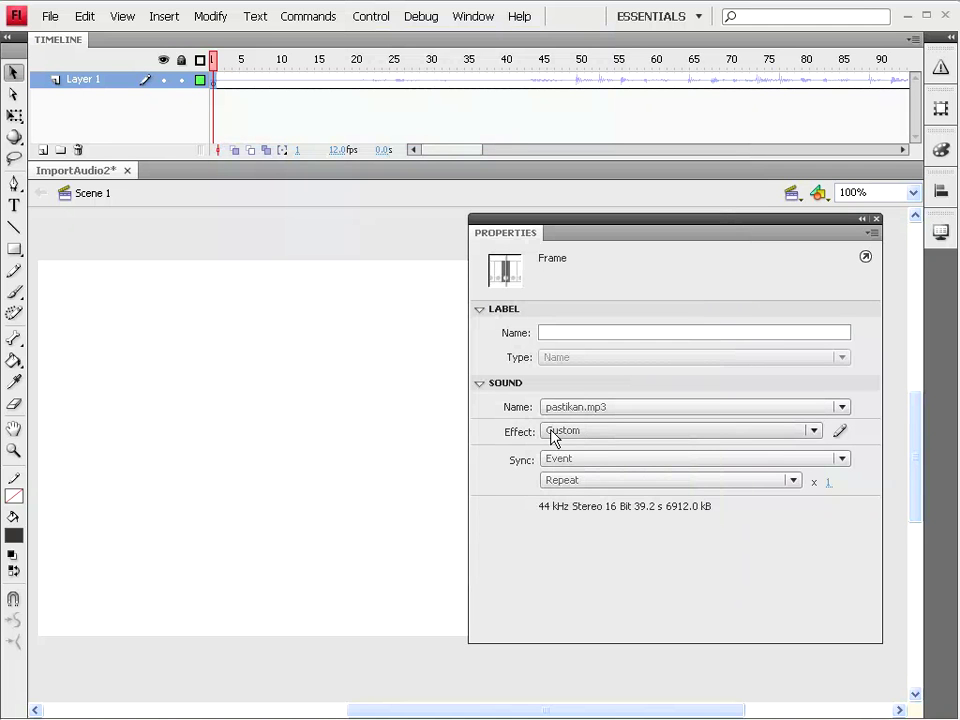
# - Reset the sound effect to None and test the movie again, repositioning the player window
pyautogui.click(576, 431)
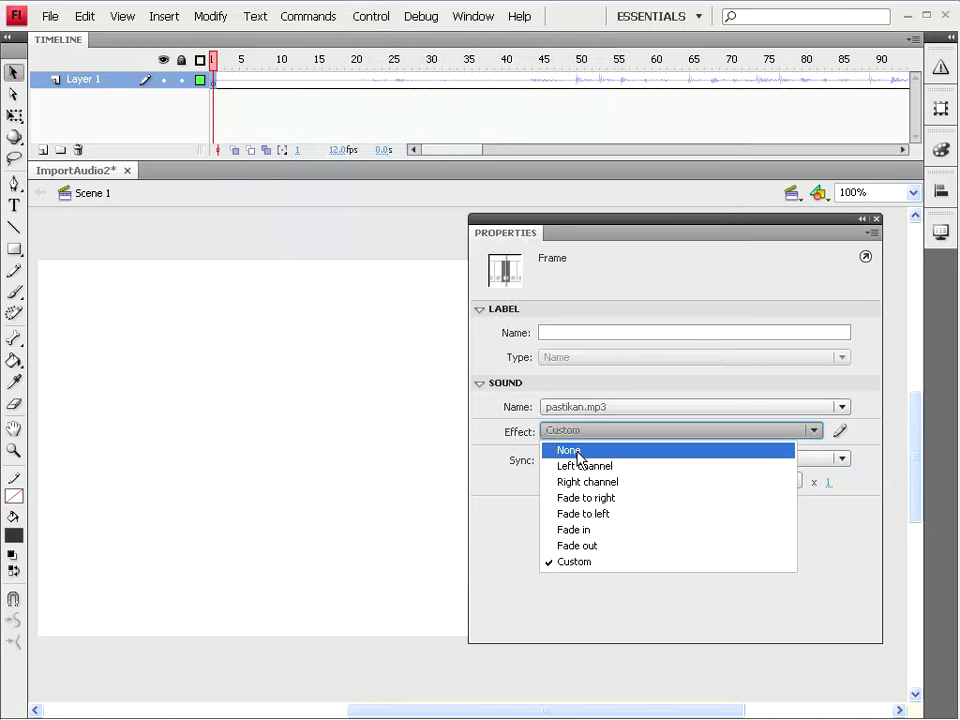
pyautogui.click(572, 451)
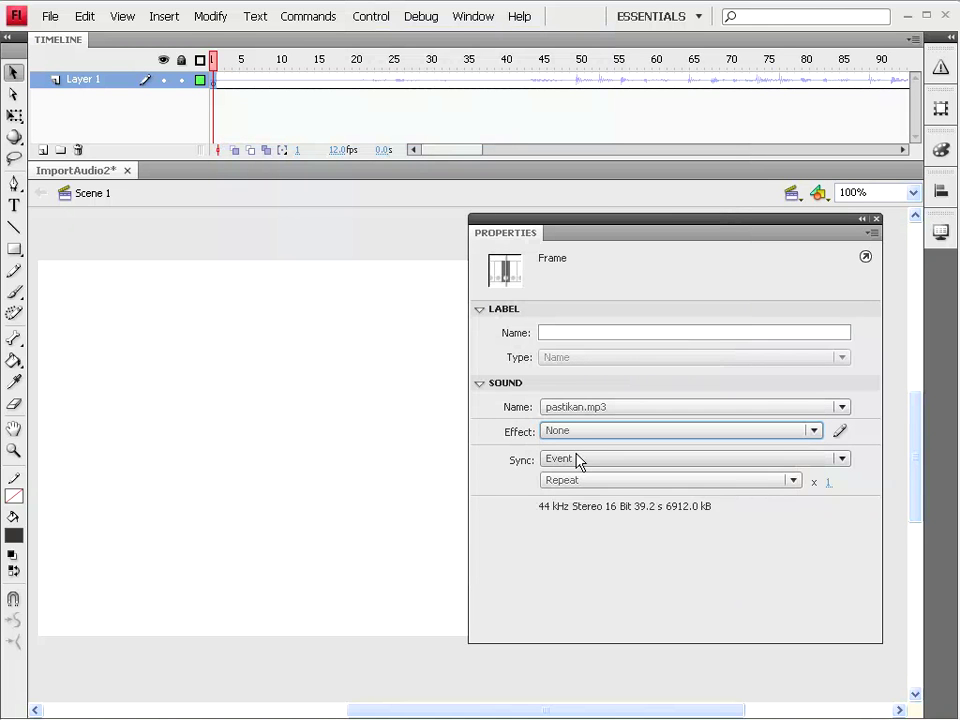
pyautogui.click(372, 18)
pyautogui.click(390, 133)
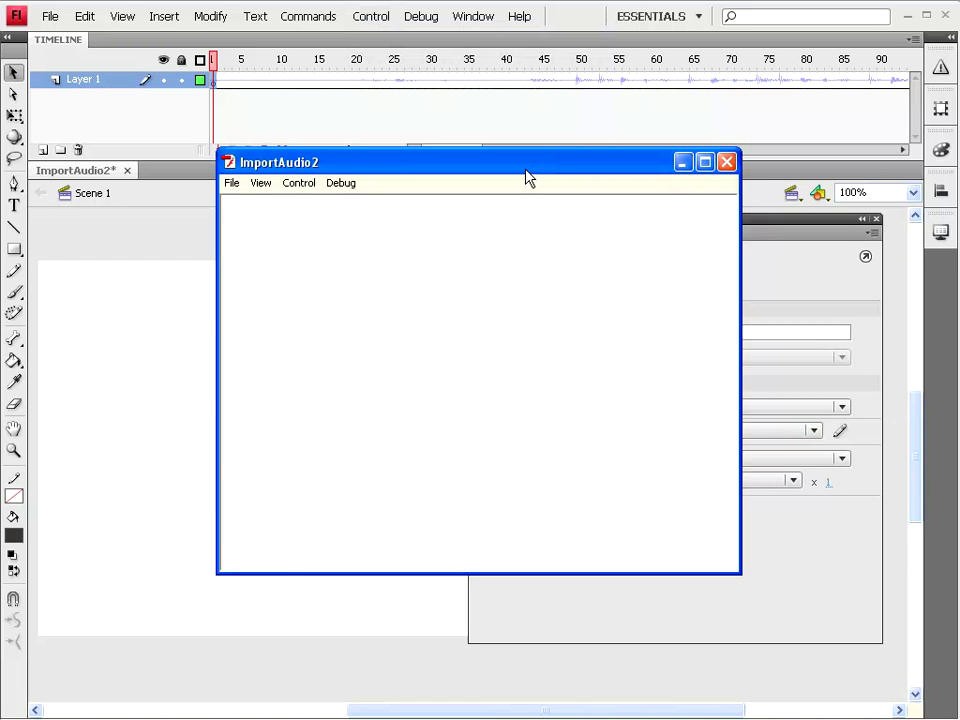
pyautogui.moveTo(525, 170); pyautogui.dragTo(370, 144)
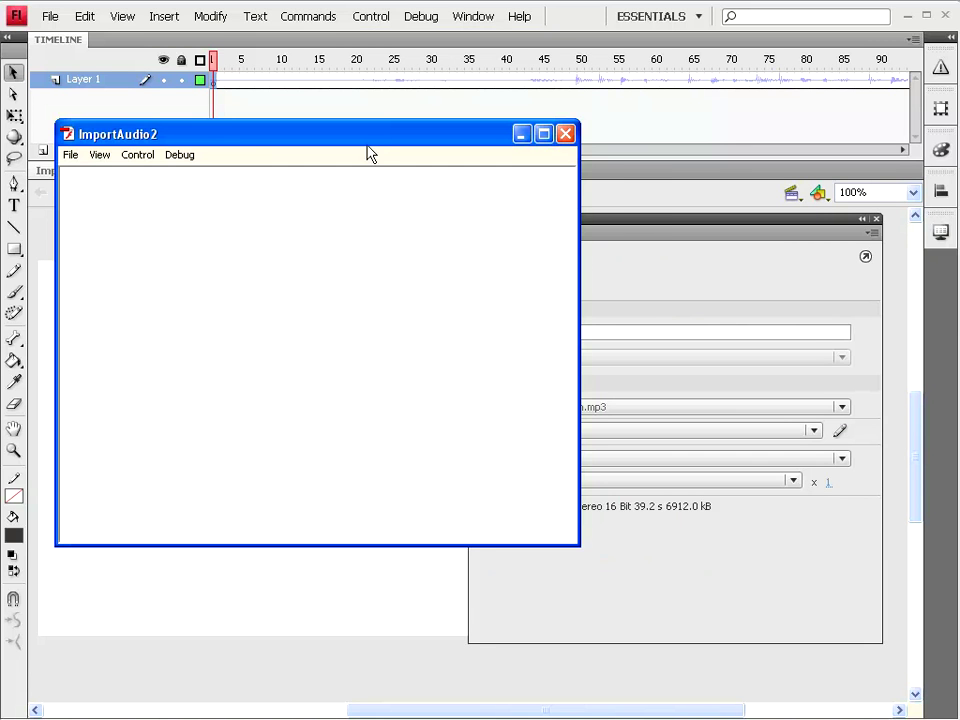
pyautogui.moveTo(365, 135); pyautogui.dragTo(609, 223)
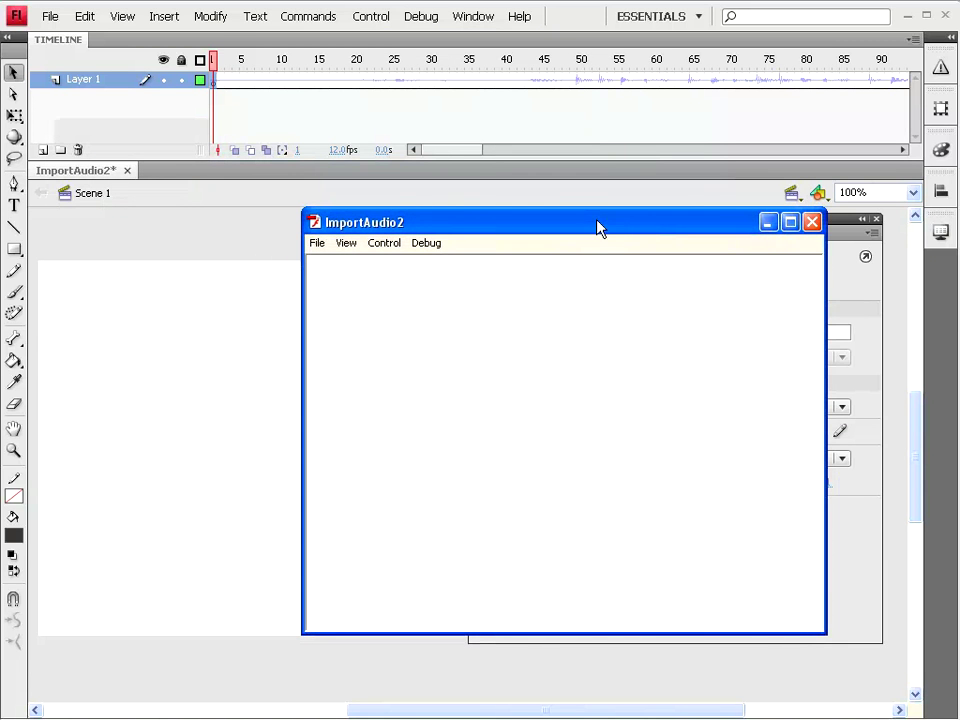
pyautogui.moveTo(600, 227); pyautogui.dragTo(408, 213)
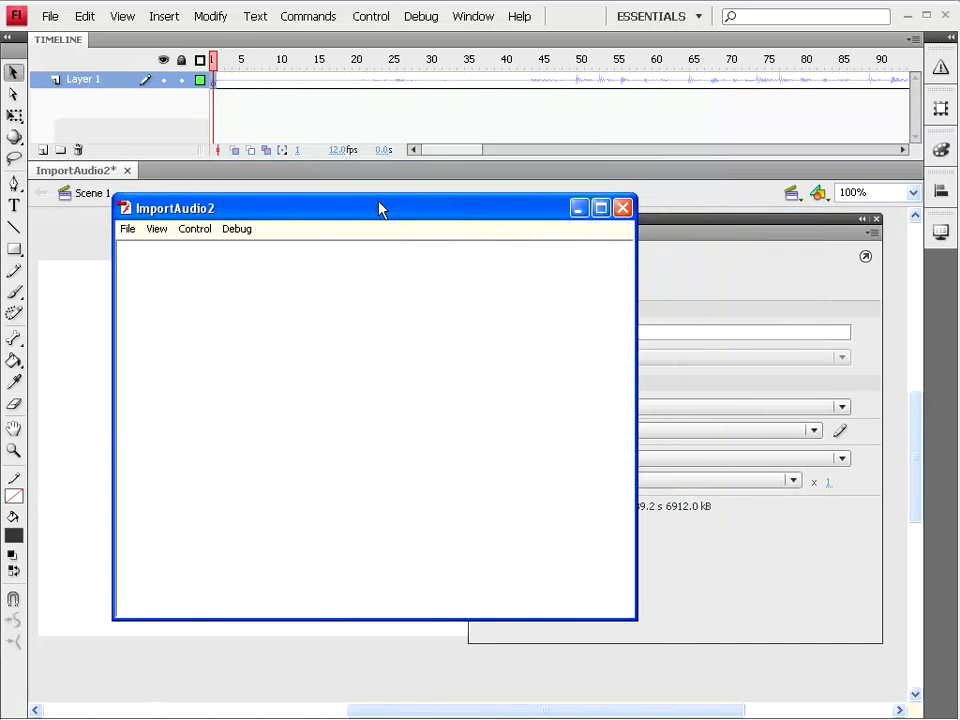
# - Close the test window and add a new layer named Script
pyautogui.click(622, 208)
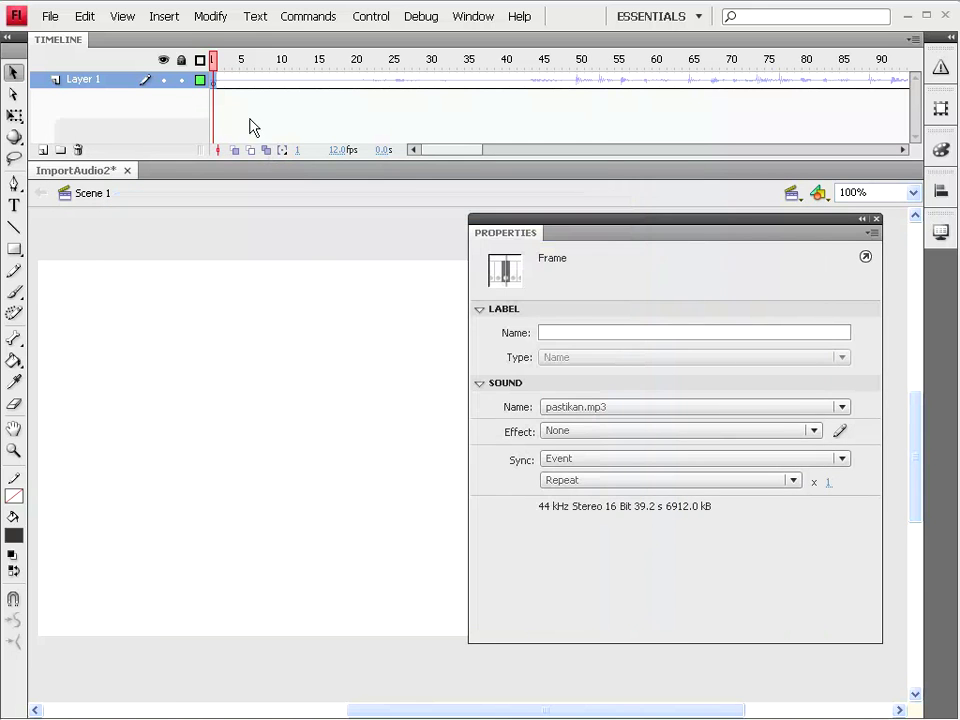
pyautogui.click(42, 150)
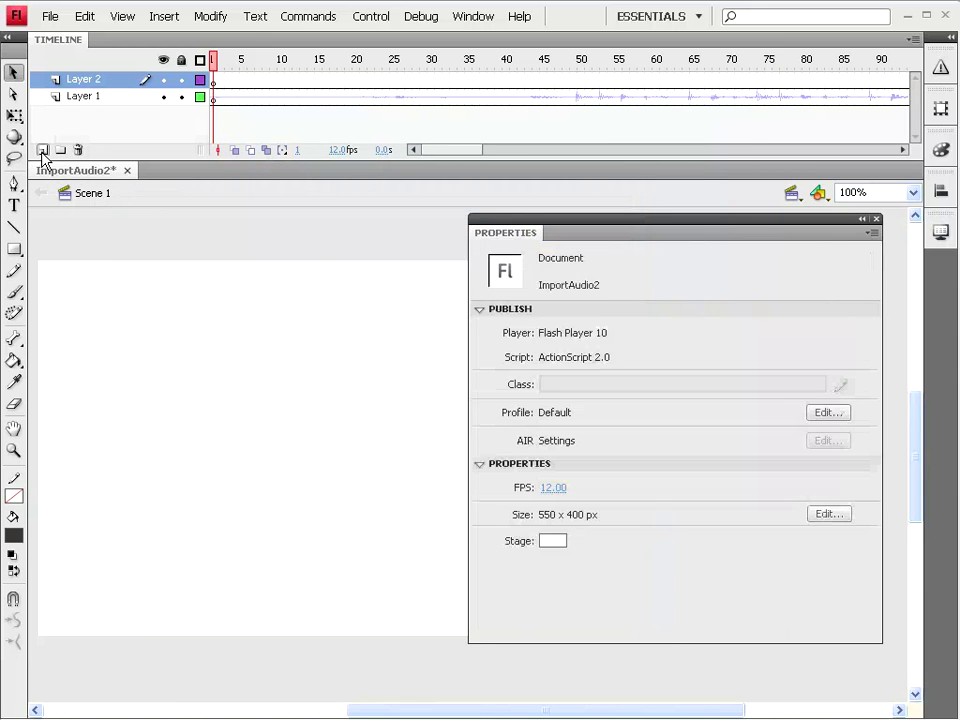
pyautogui.click(216, 82)
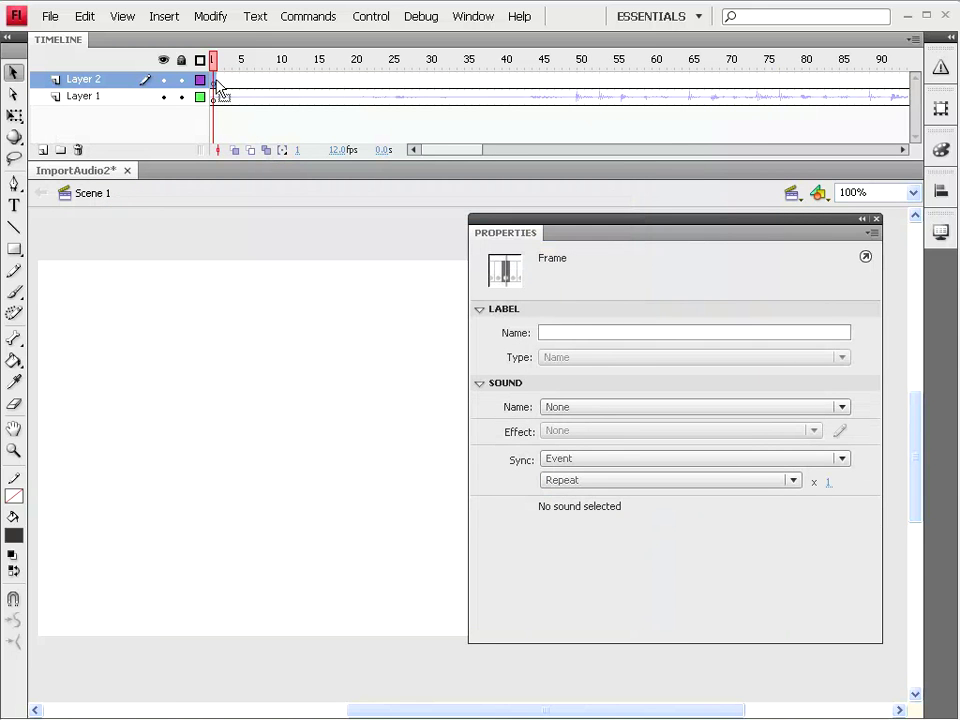
pyautogui.doubleClick(85, 82)
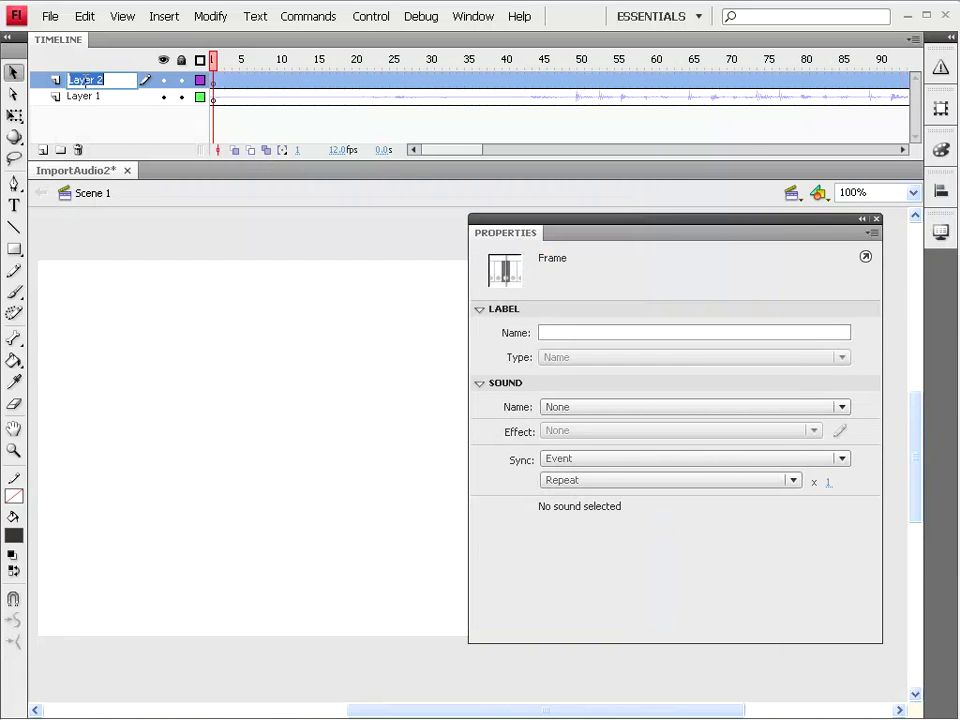
pyautogui.write('Script')
pyautogui.click(85, 99)
# - Rename Layer 1 to Audio and select the Script layer's frame 1
pyautogui.doubleClick(85, 97)
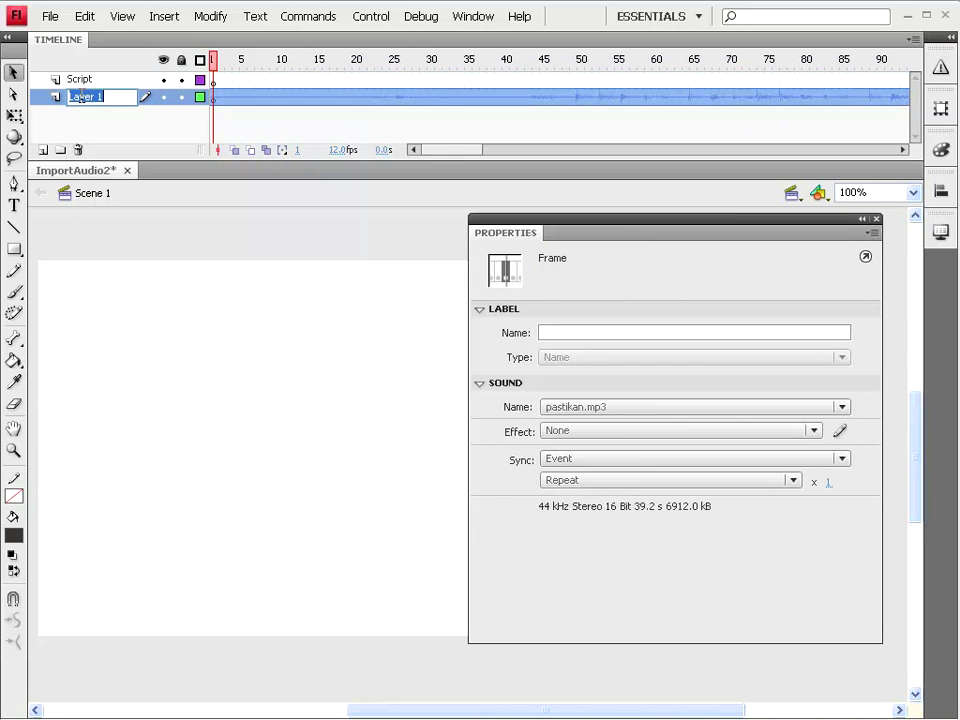
pyautogui.write('Audio')
pyautogui.click(92, 80)
pyautogui.click(217, 83)
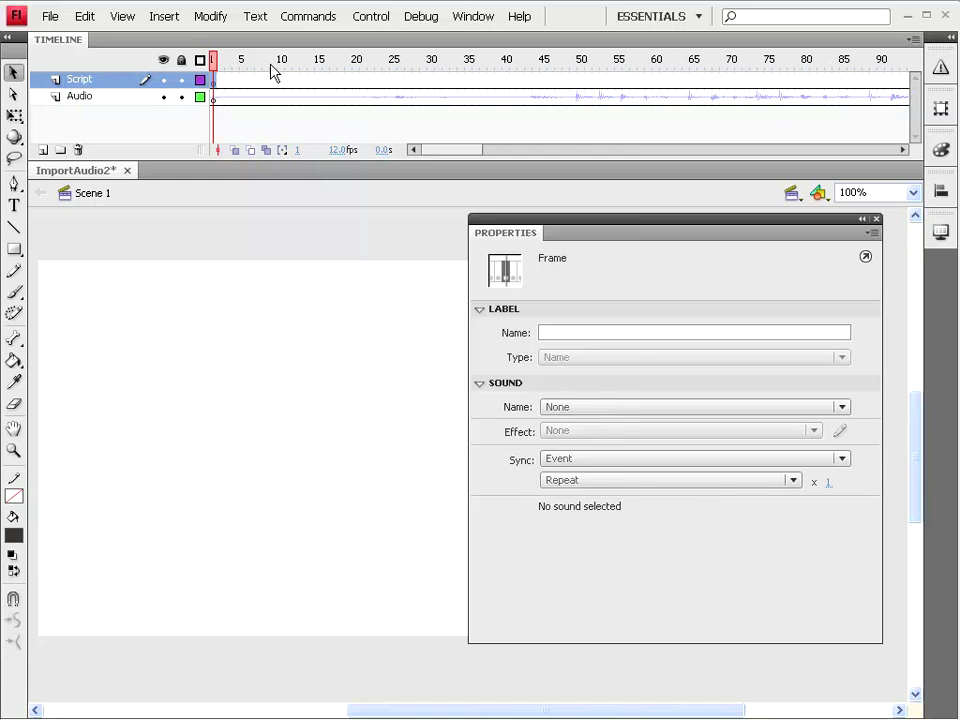
# - Write stop(); in the Actions panel for the Script layer's frame 1, then close it
pyautogui.click(472, 17)
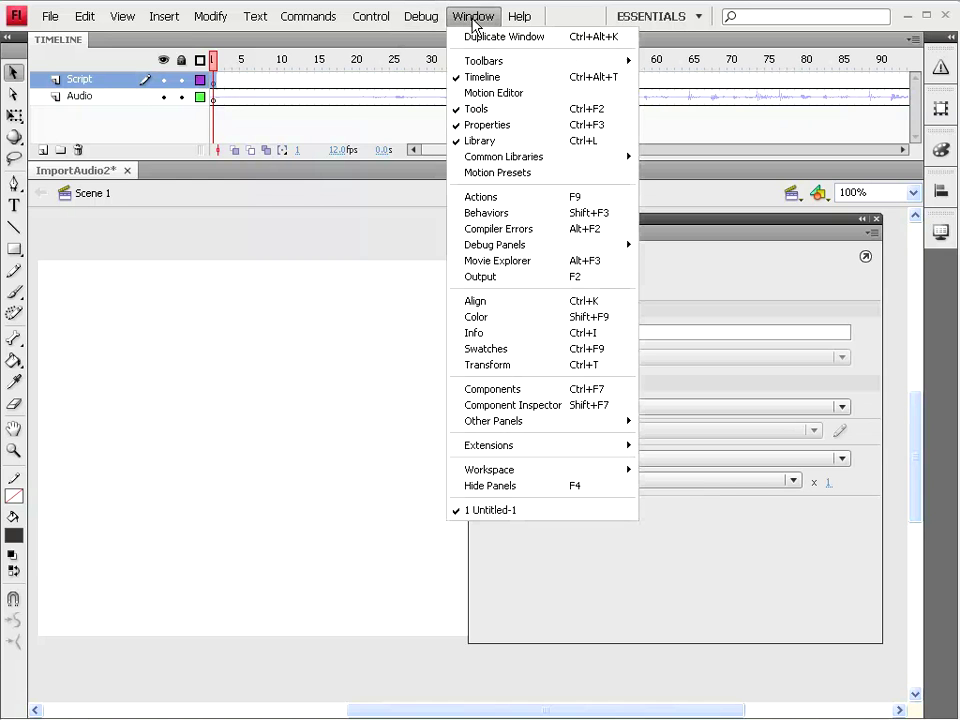
pyautogui.click(490, 197)
pyautogui.click(388, 146)
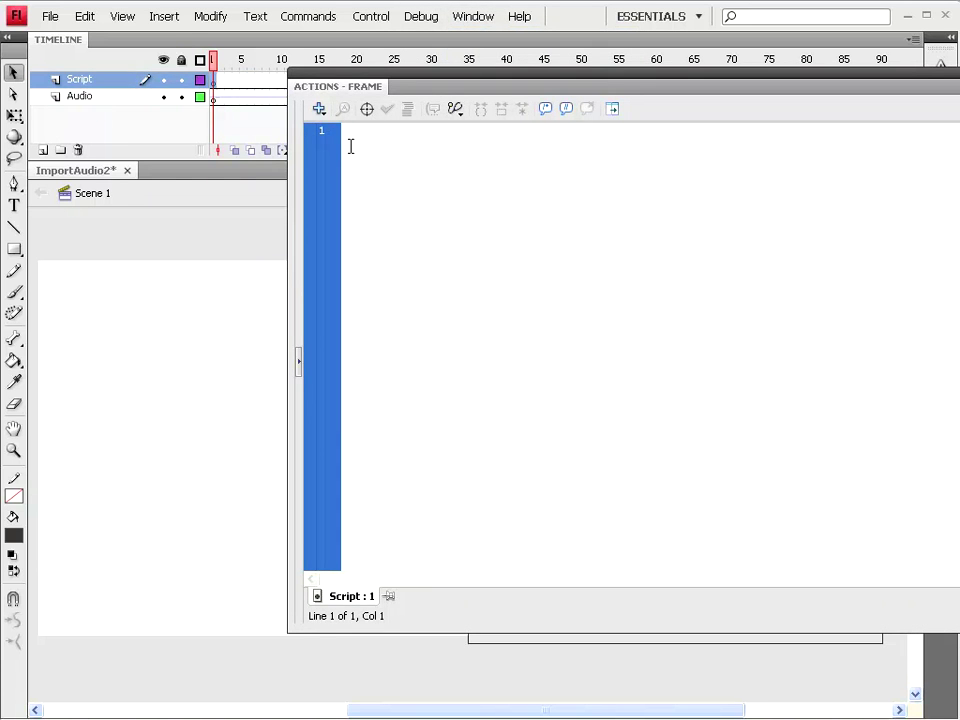
pyautogui.write('stop')
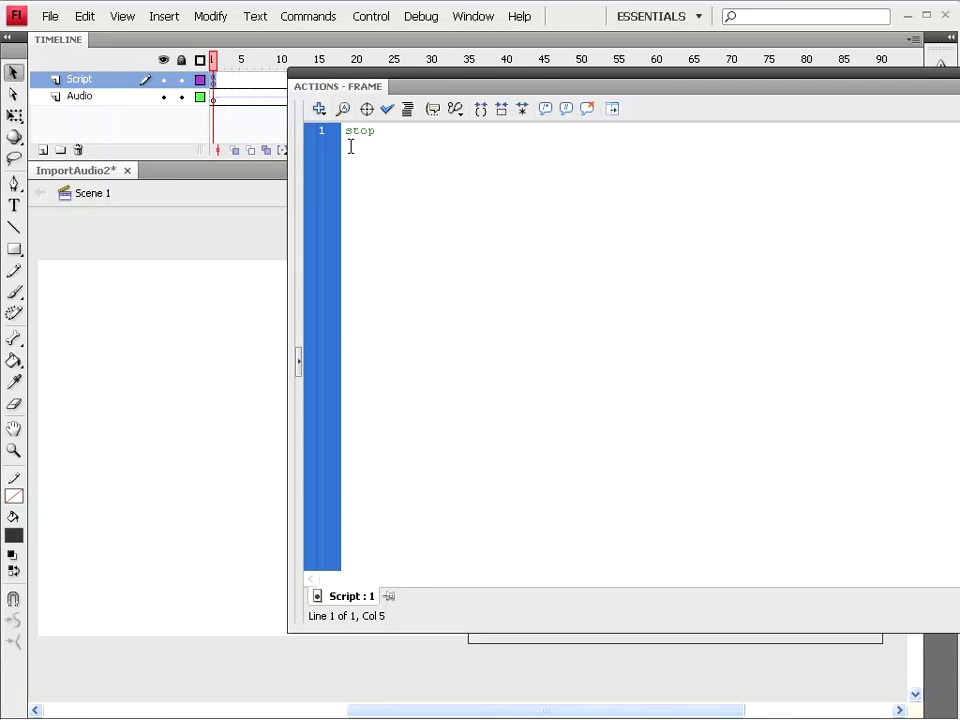
pyautogui.write('();')
pyautogui.press('F9')
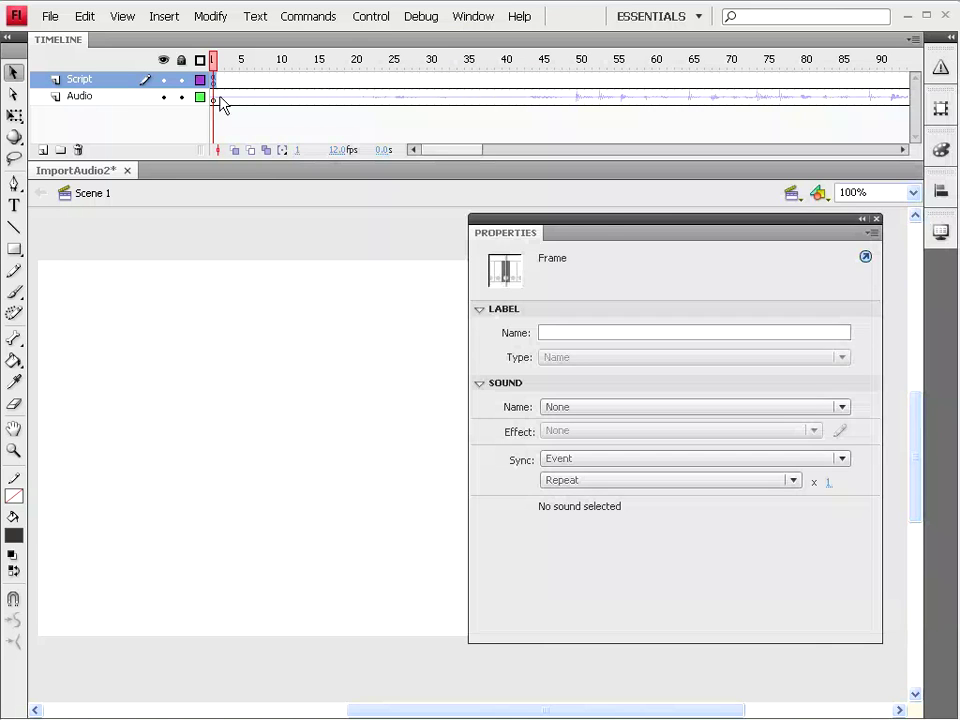
# - Test the movie with the stop action, reposition the player, then close the preview
pyautogui.click(371, 17)
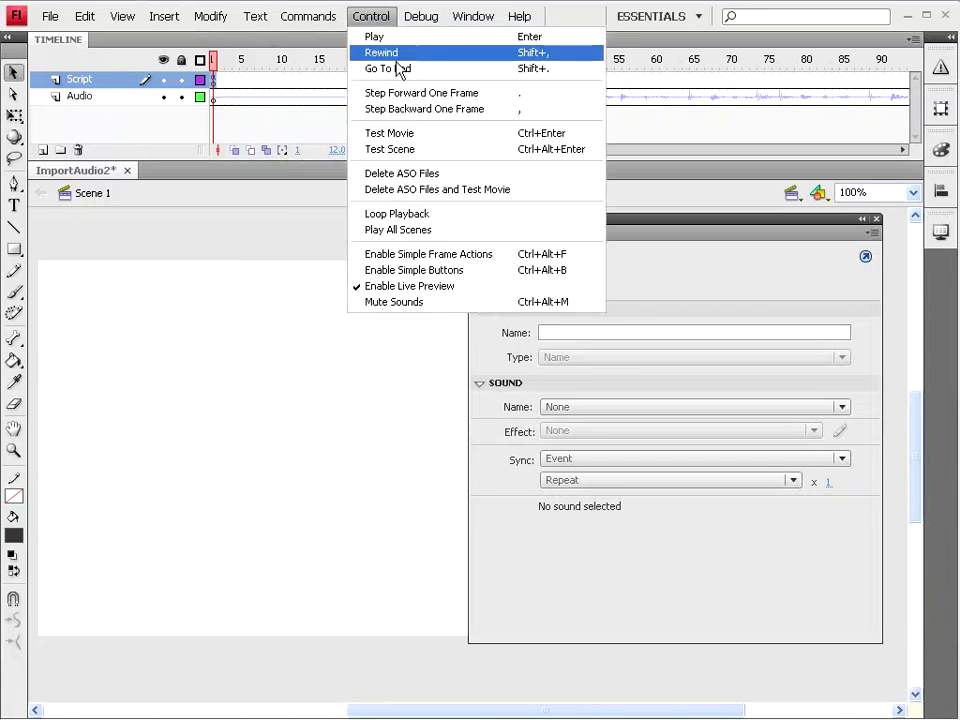
pyautogui.click(393, 135)
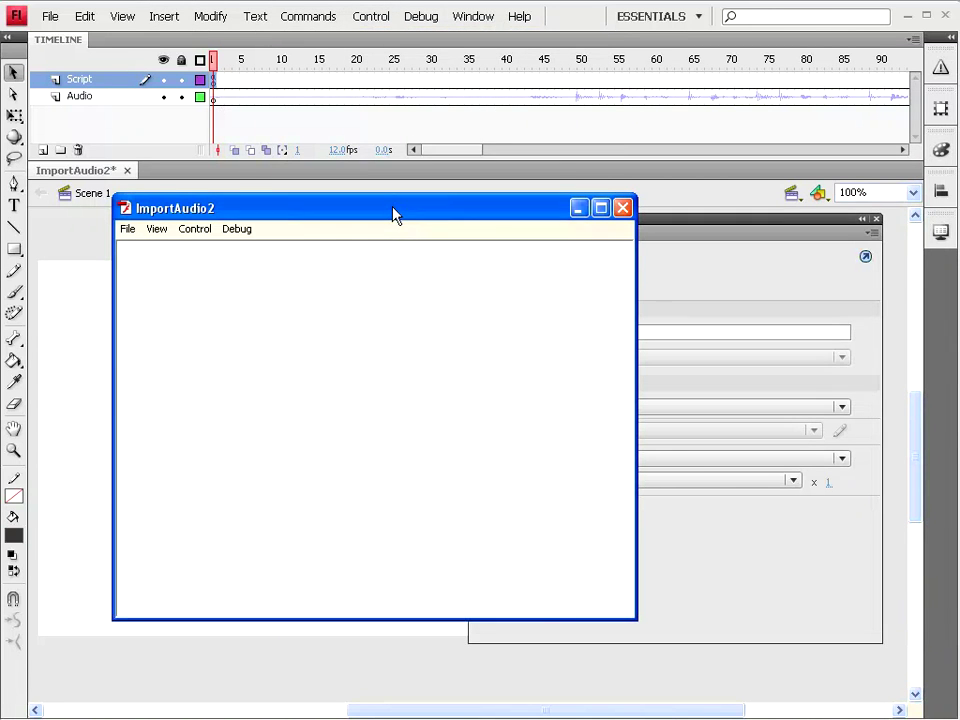
pyautogui.moveTo(393, 214); pyautogui.dragTo(381, 168)
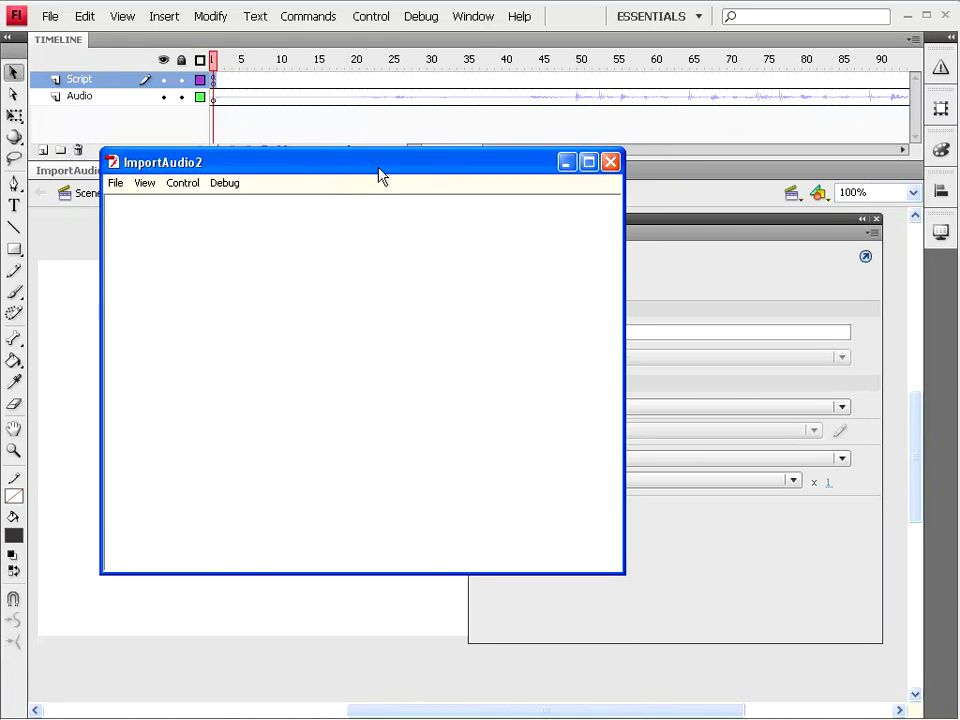
pyautogui.moveTo(380, 175); pyautogui.dragTo(384, 195)
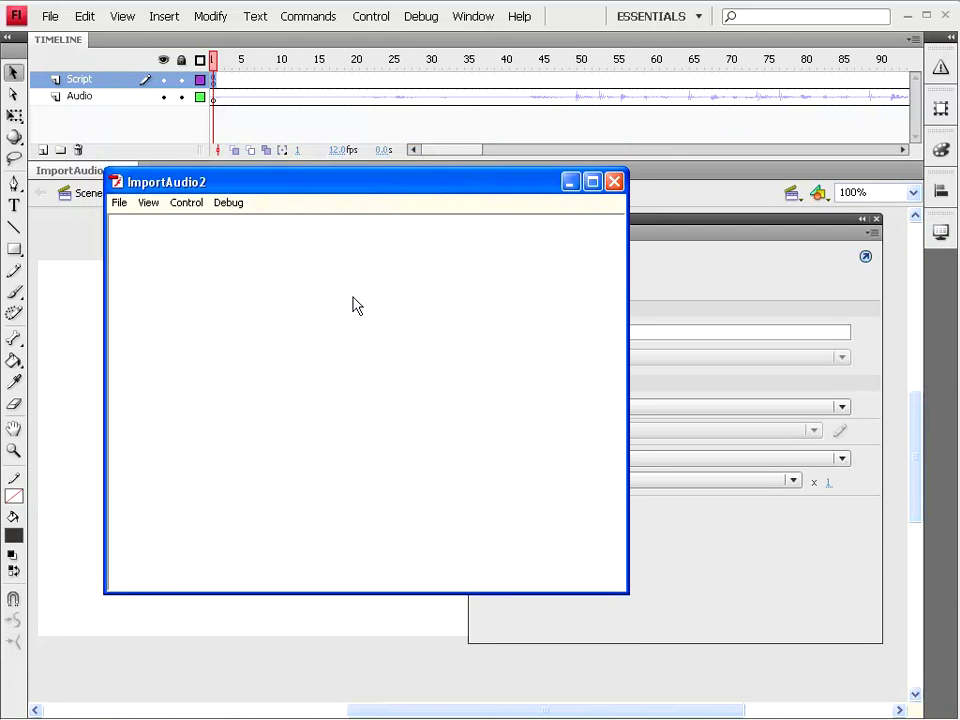
pyautogui.click(614, 181)
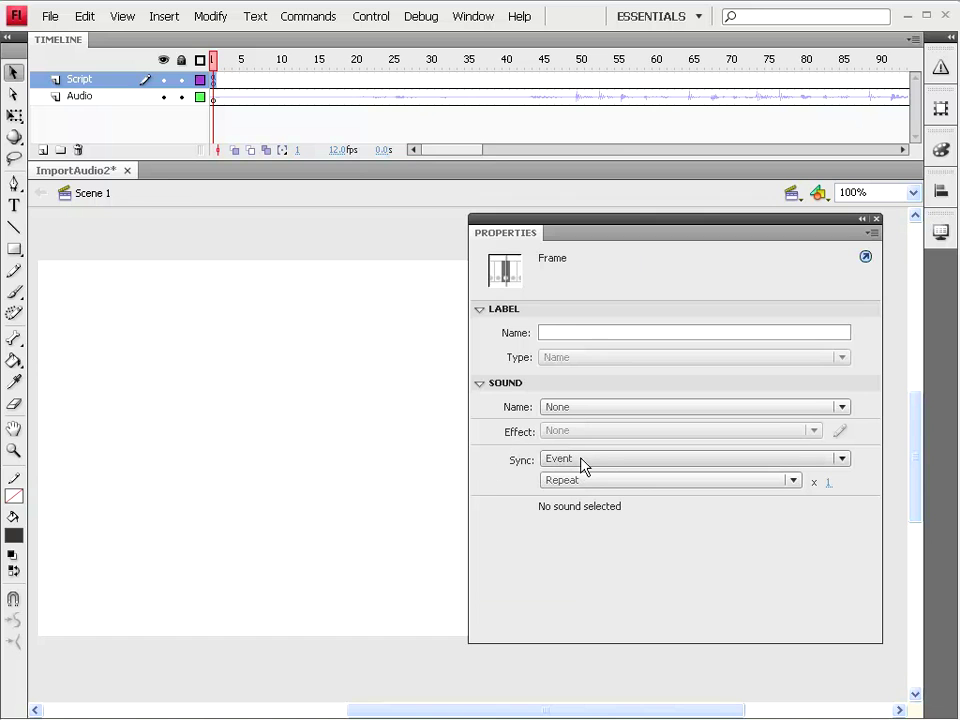
# - Set pastikan.mp3 on Audio frame 1 to Stream sync with Repeat count 1
pyautogui.click(214, 97)
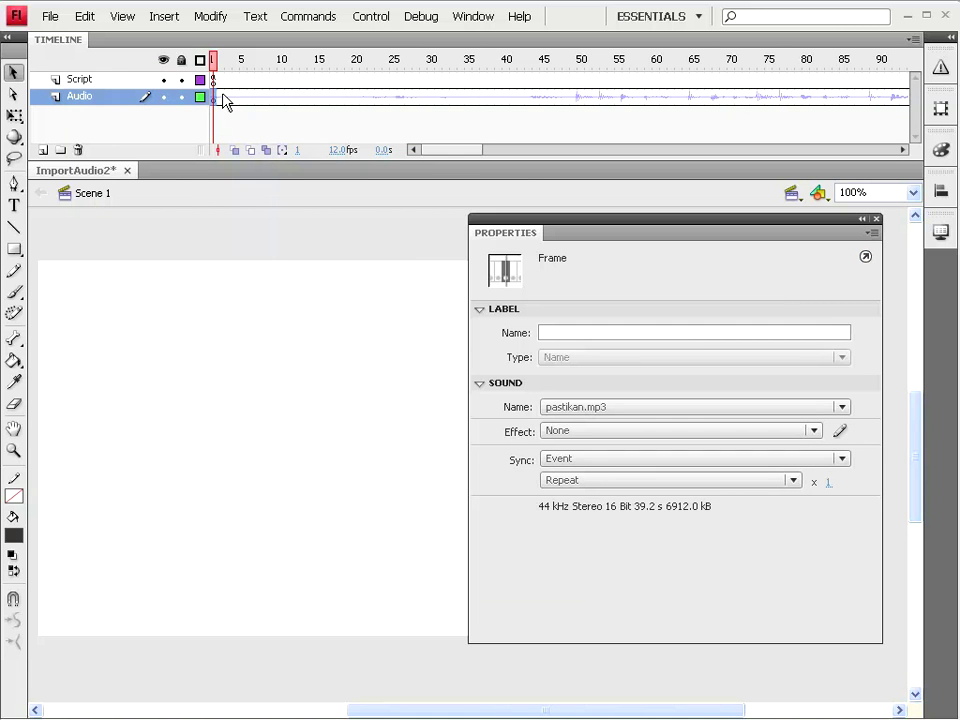
pyautogui.click(667, 458)
pyautogui.click(591, 503)
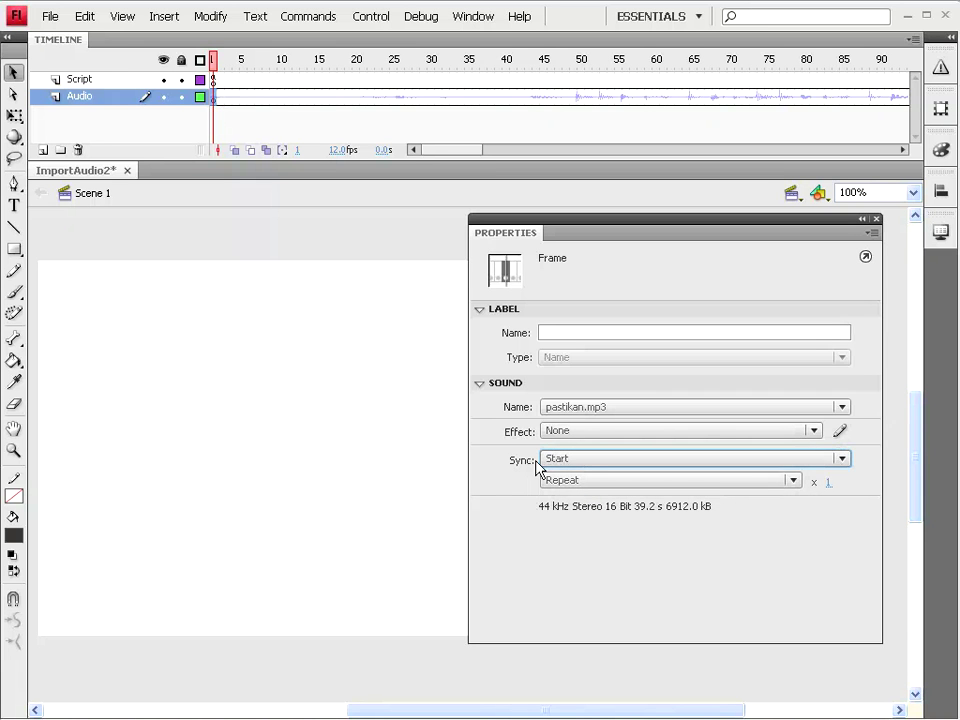
pyautogui.click(690, 489)
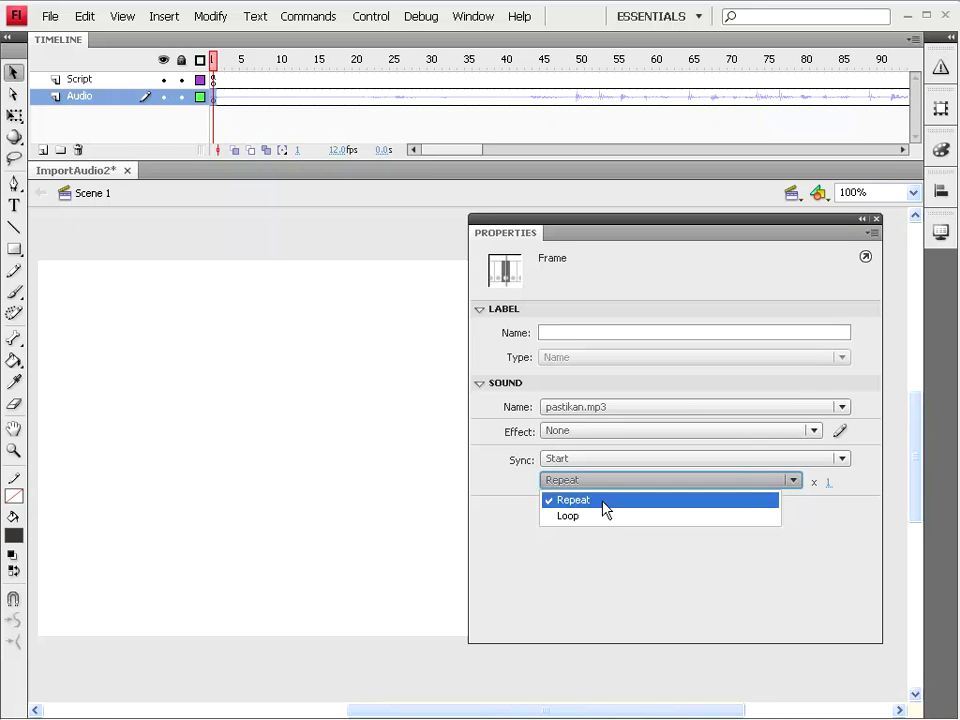
pyautogui.click(574, 501)
pyautogui.click(829, 483)
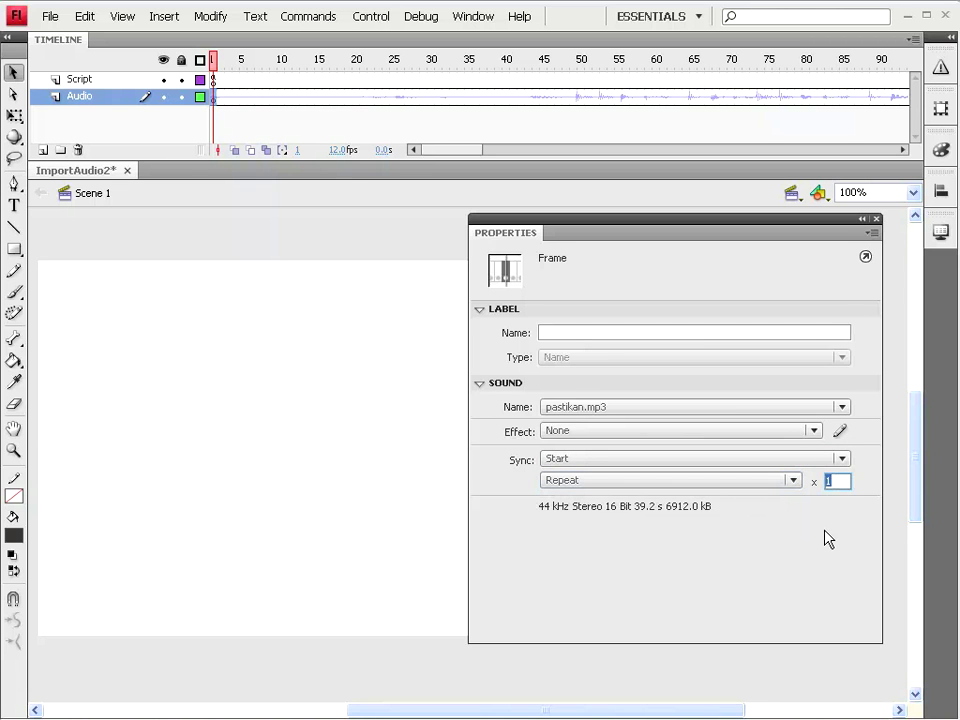
pyautogui.write('2')
pyautogui.write('1')
pyautogui.press('Return')
pyautogui.write('1')
pyautogui.click(635, 463)
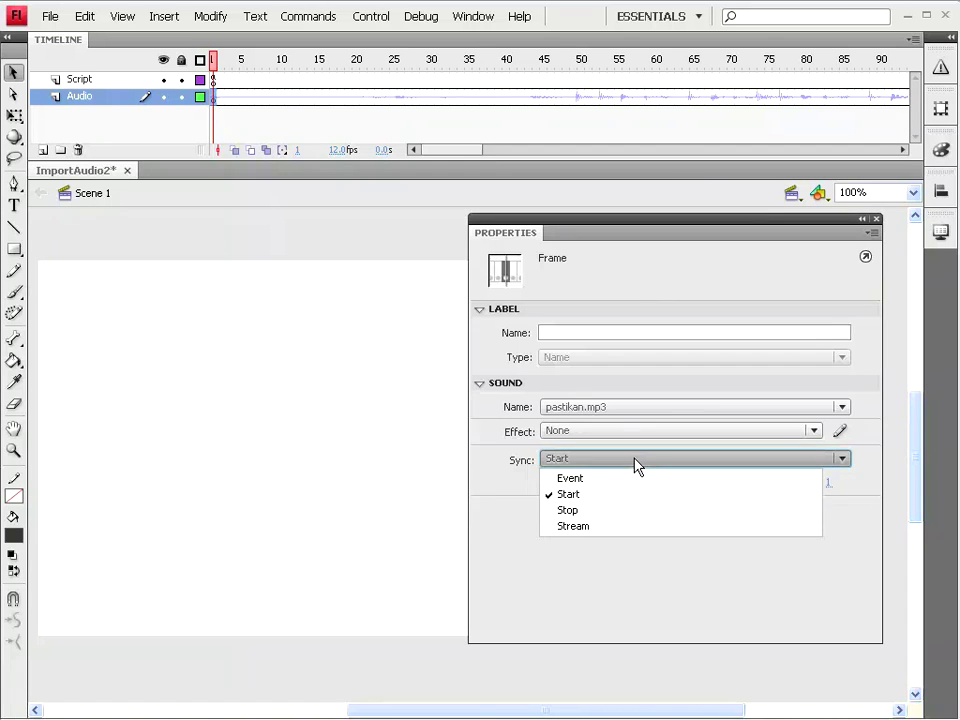
pyautogui.click(628, 530)
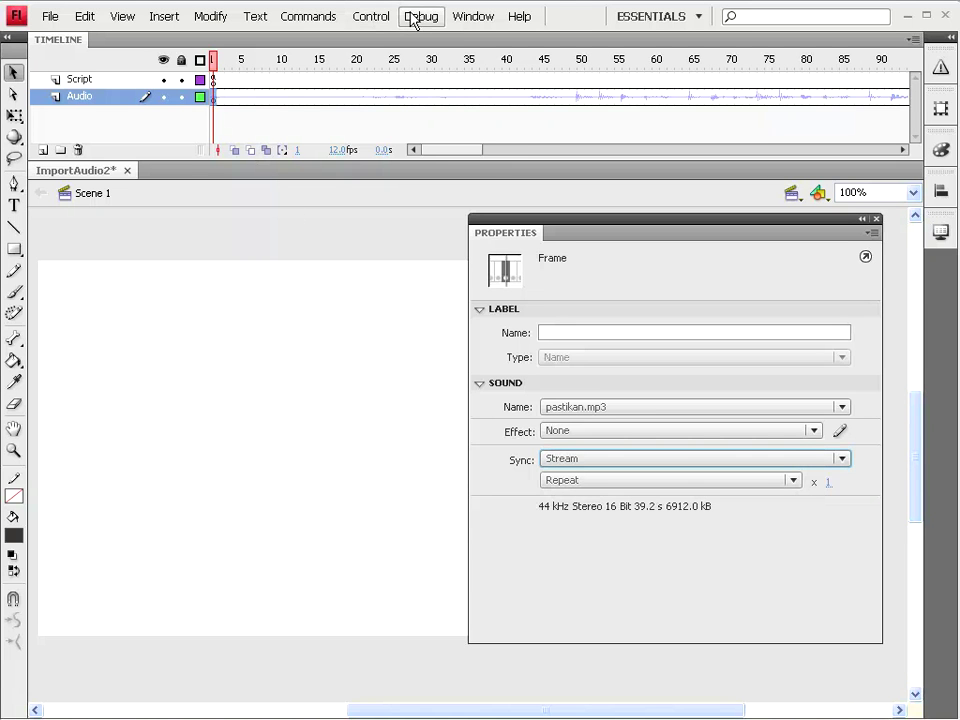
# - Test the movie and play the preview with pastikan.mp3 streaming
pyautogui.moveTo(437, 150); pyautogui.dragTo(486, 150)
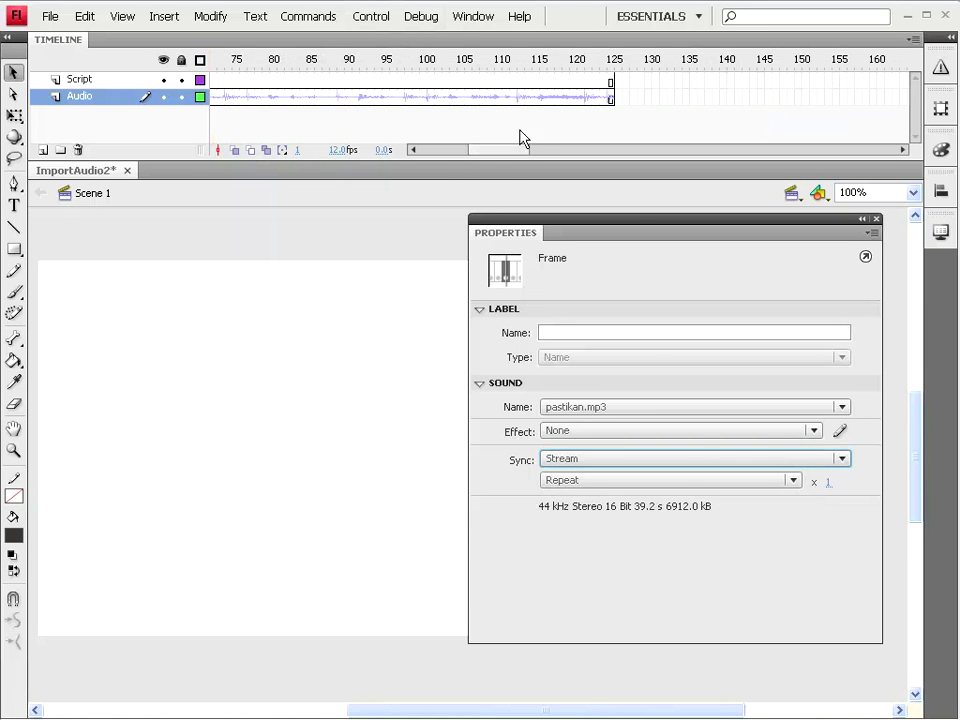
pyautogui.click(590, 462)
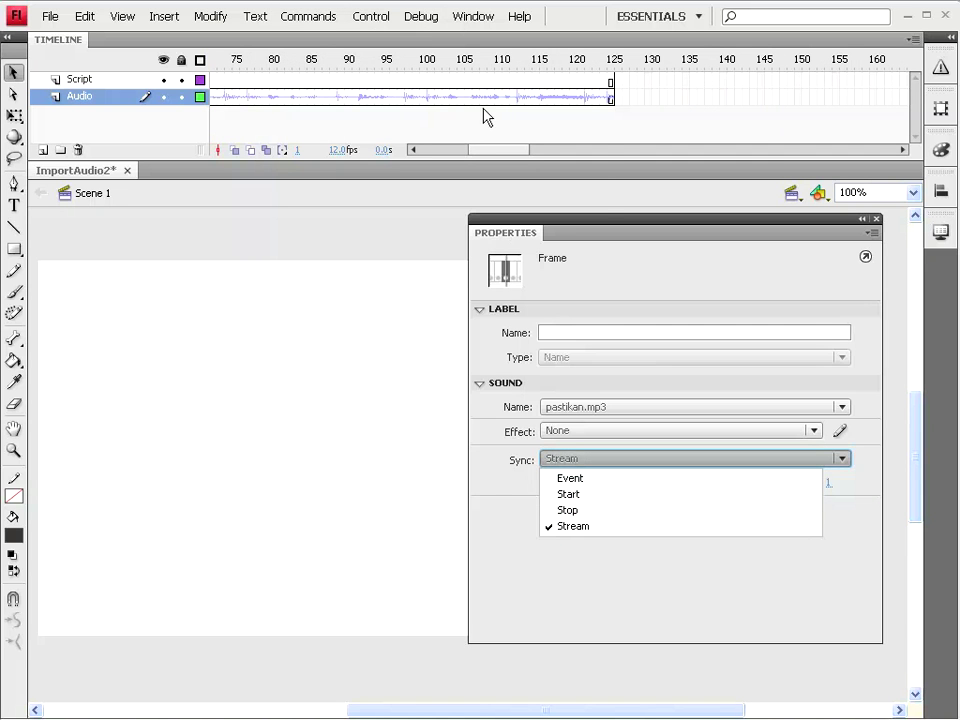
pyautogui.click(371, 17)
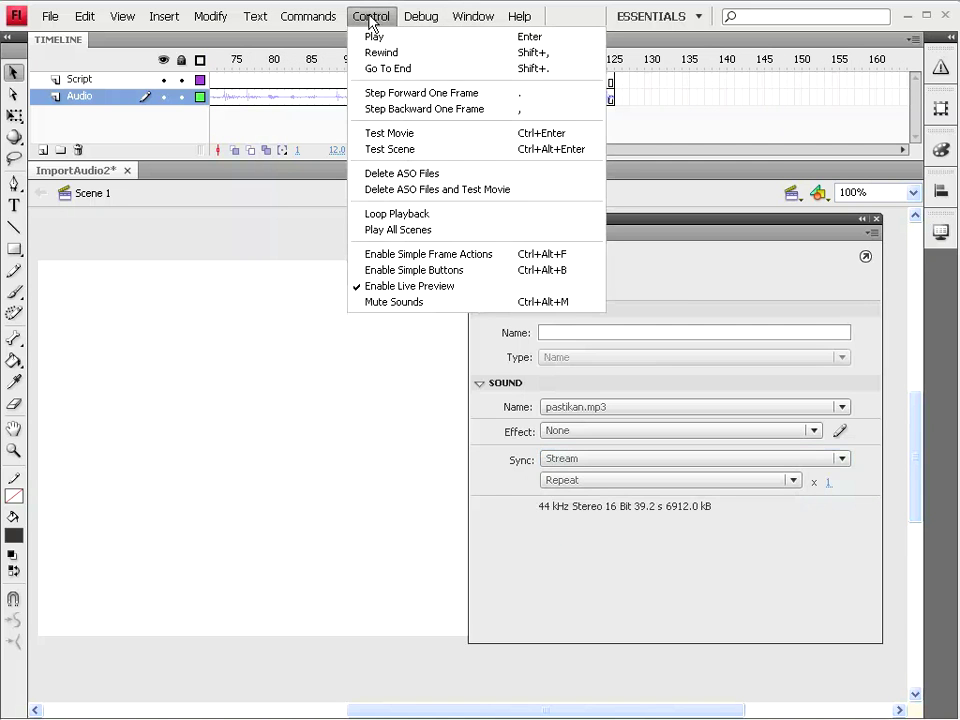
pyautogui.click(388, 133)
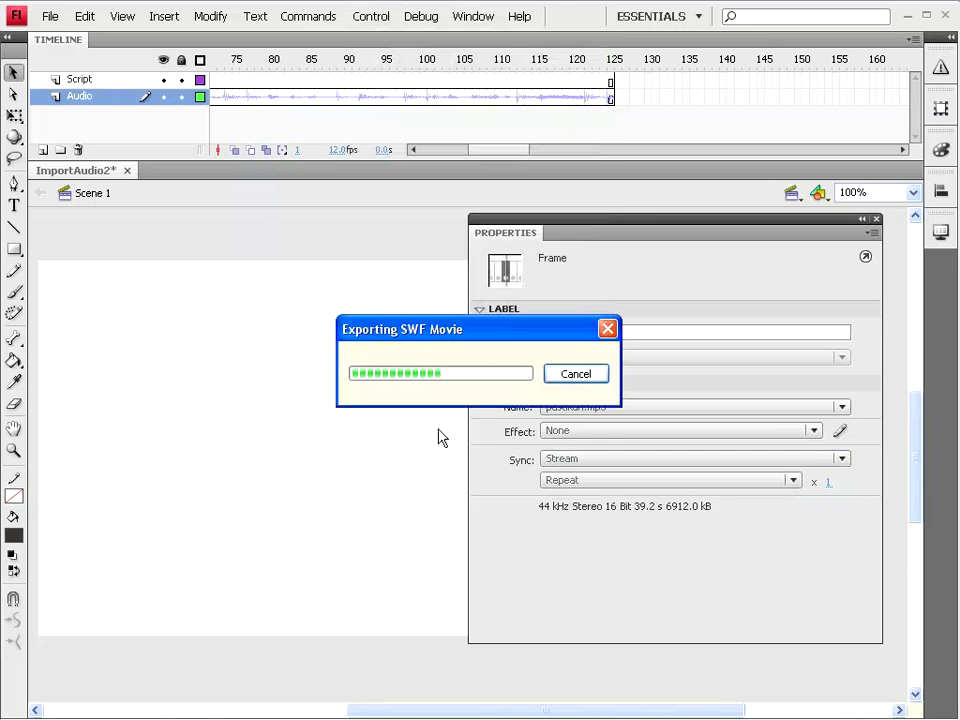
pyautogui.moveTo(450, 190); pyautogui.dragTo(436, 193)
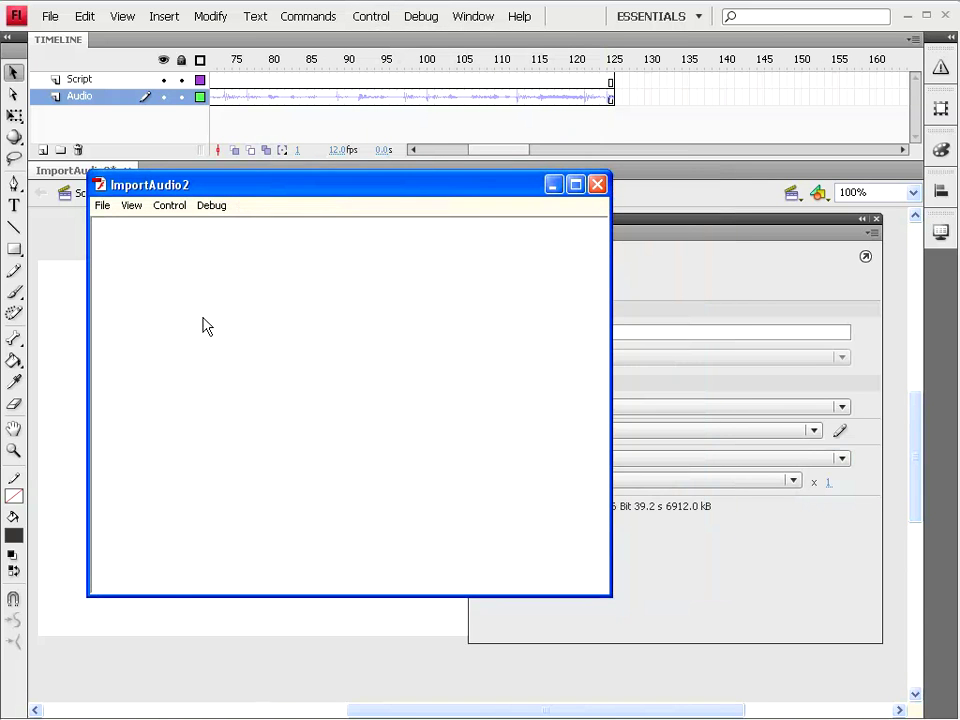
pyautogui.click(170, 206)
pyautogui.click(178, 225)
# - Change the song's Repeat count to 2, test-play the movie, then close the preview
pyautogui.click(827, 483)
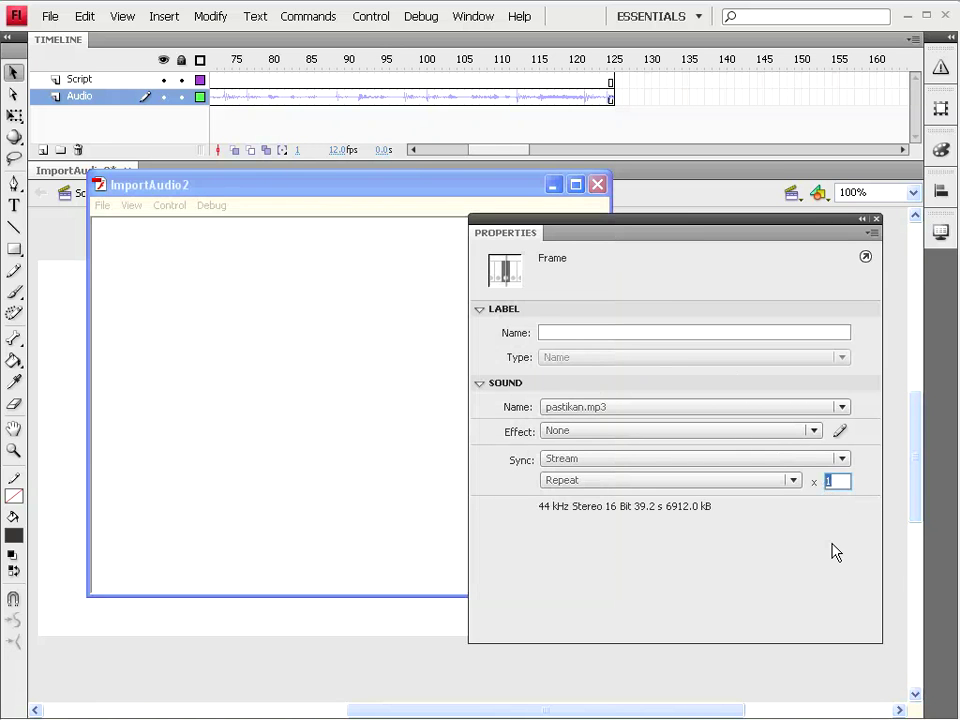
pyautogui.write('2')
pyautogui.click(369, 18)
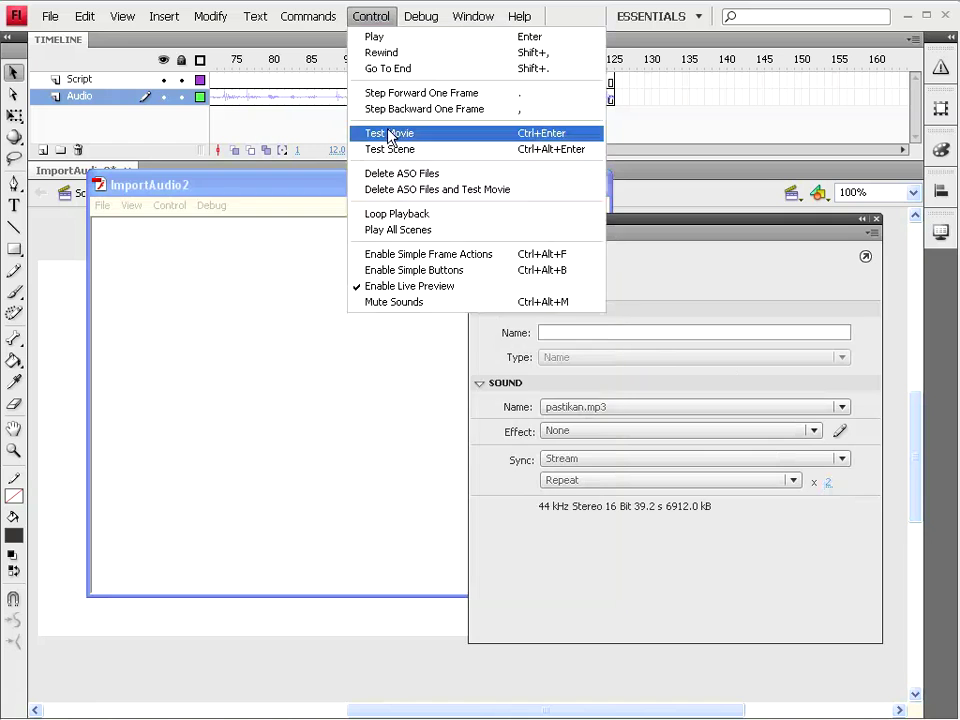
pyautogui.click(392, 133)
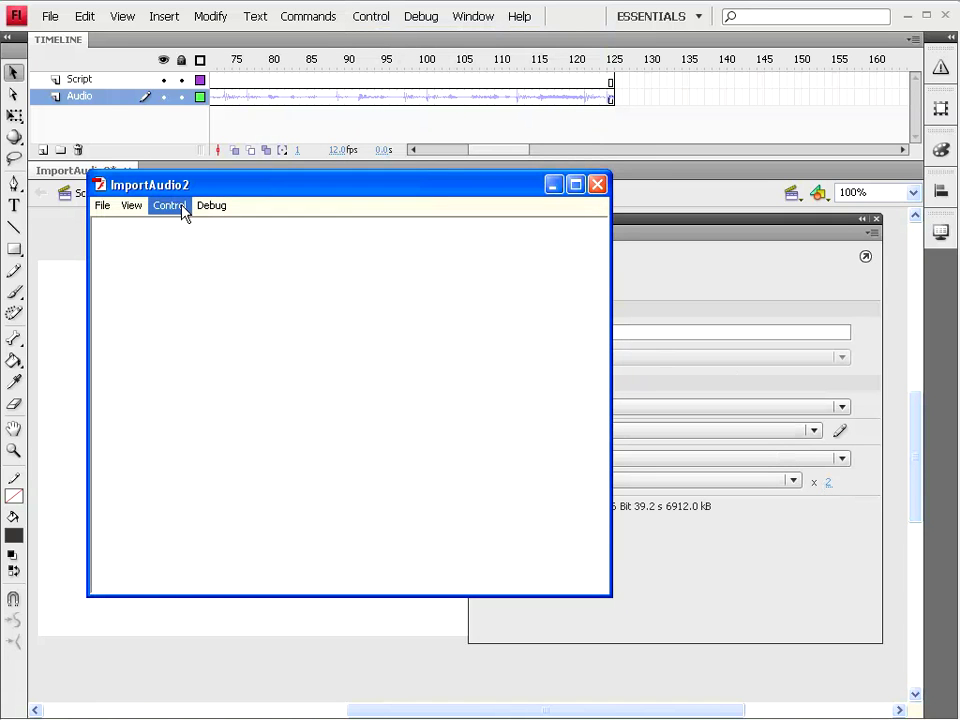
pyautogui.click(170, 206)
pyautogui.click(186, 224)
pyautogui.hotkey('ctrl', 'w')
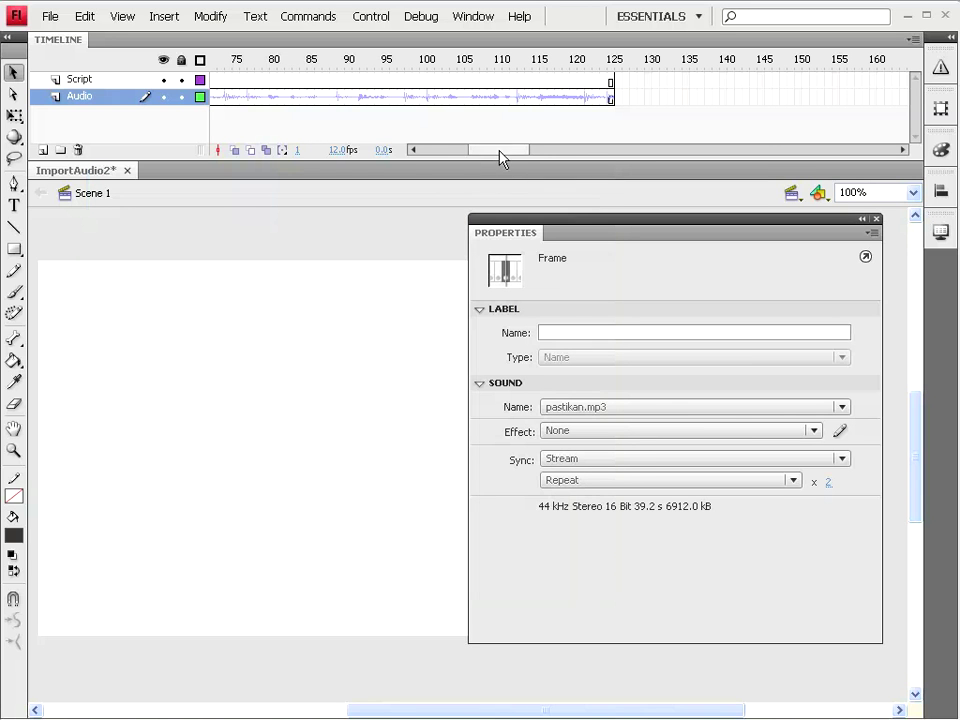
pyautogui.moveTo(499, 151); pyautogui.dragTo(413, 154)
# - Delete the stop(); action from Script layer frame 1
pyautogui.click(212, 80)
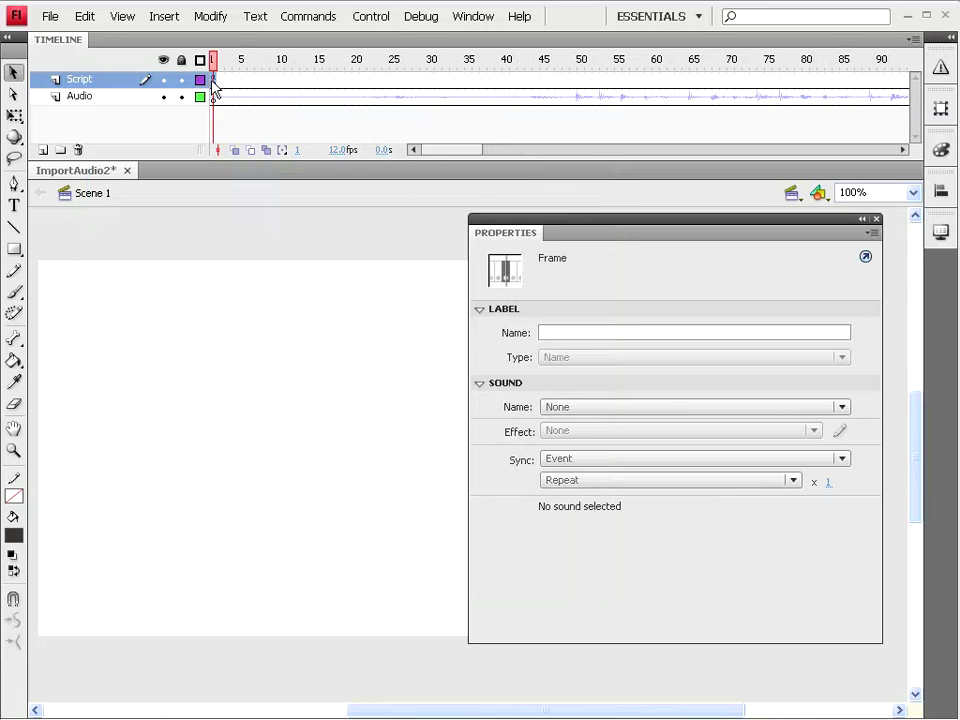
pyautogui.click(484, 18)
pyautogui.click(478, 195)
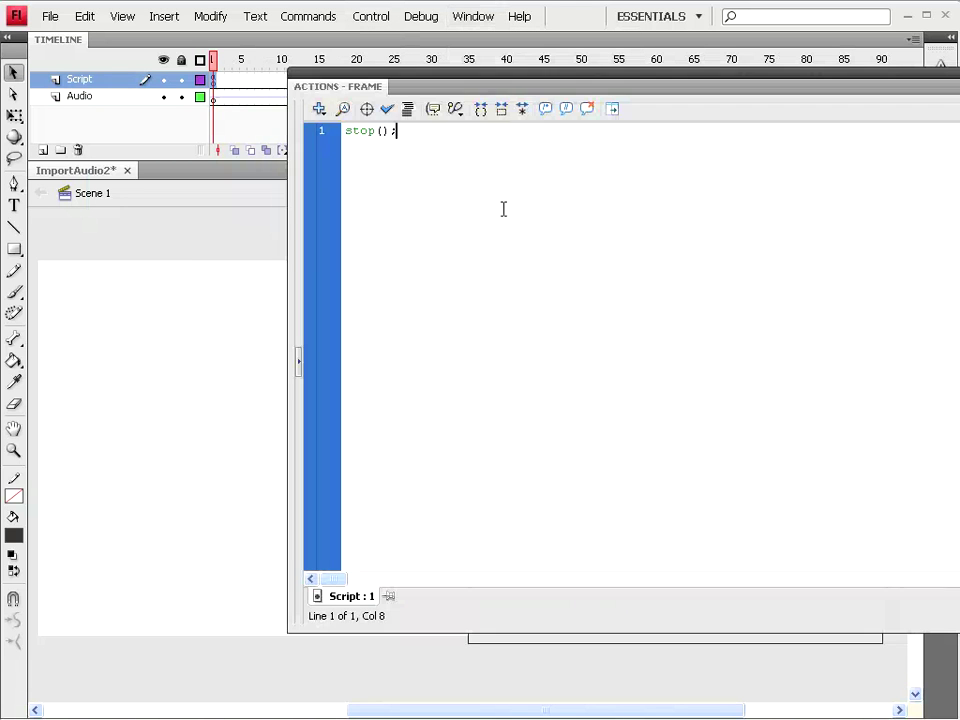
pyautogui.moveTo(420, 128); pyautogui.dragTo(303, 131)
pyautogui.press('Delete')
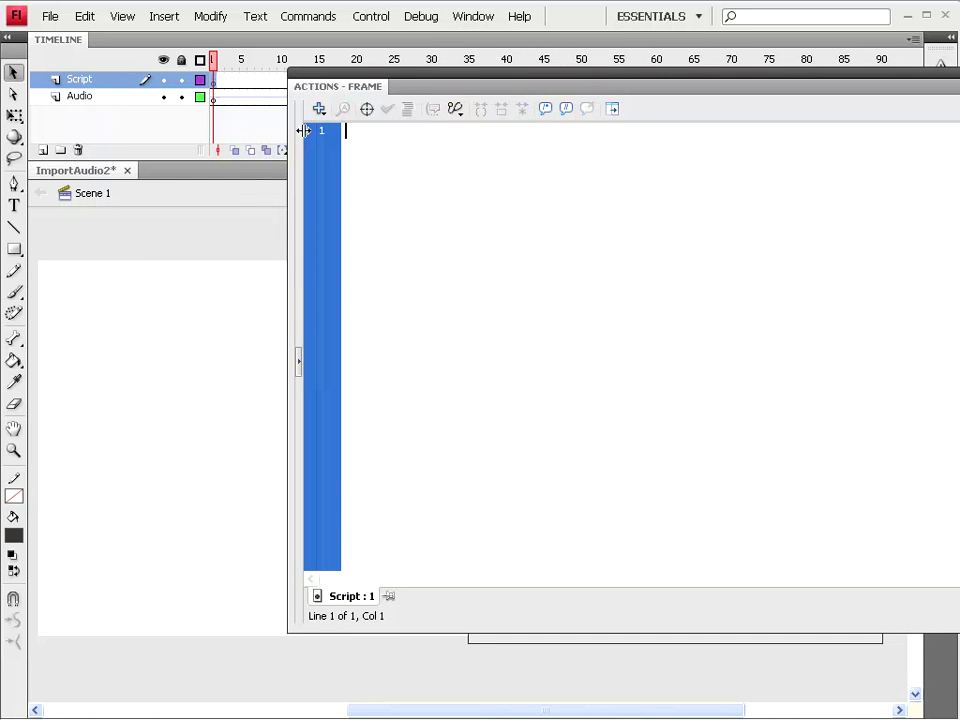
pyautogui.press('F9')
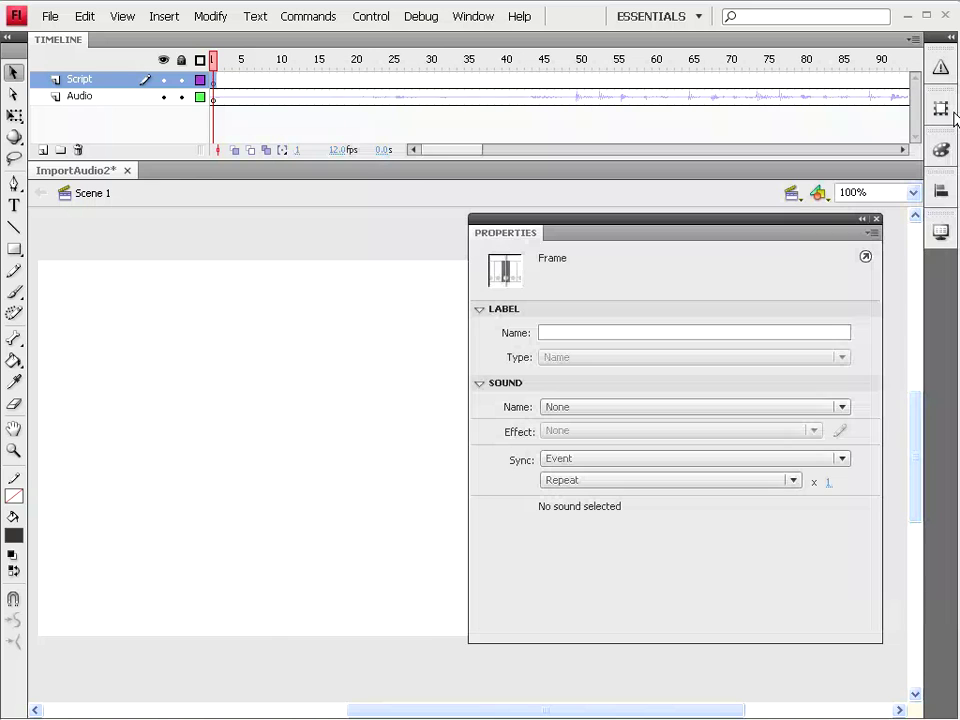
# - Test the movie again without the stop action
pyautogui.click(379, 22)
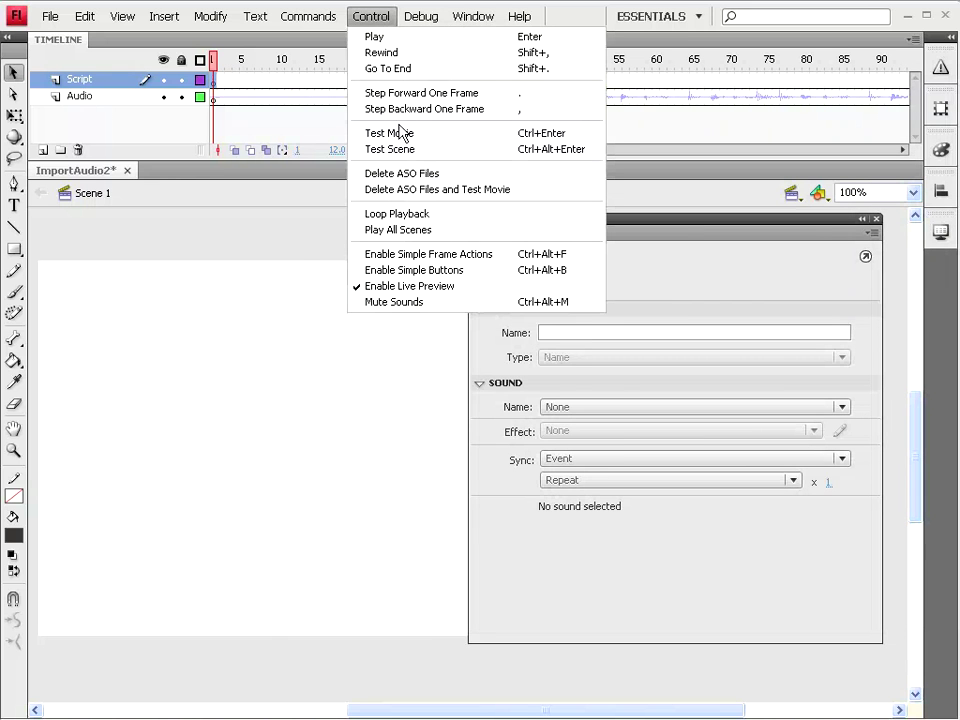
pyautogui.click(401, 133)
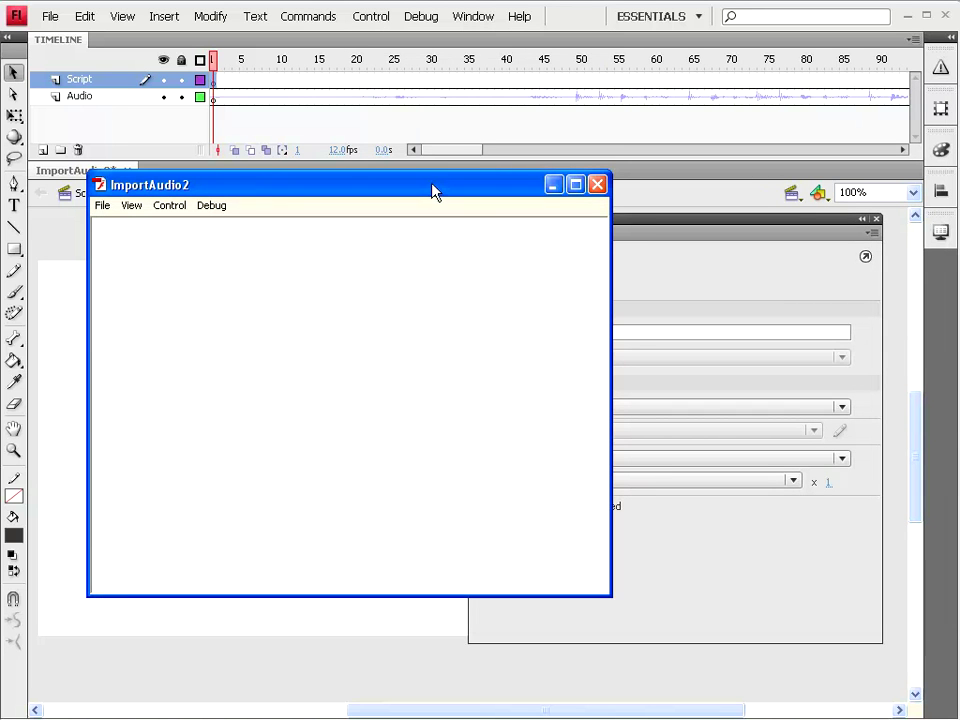
pyautogui.moveTo(433, 186)
pyautogui.mouseDown()
pyautogui.moveTo(358, 66)
pyautogui.moveTo(360, 90)
pyautogui.moveTo(378, 94)
pyautogui.moveTo(369, 192)
pyautogui.mouseUp()
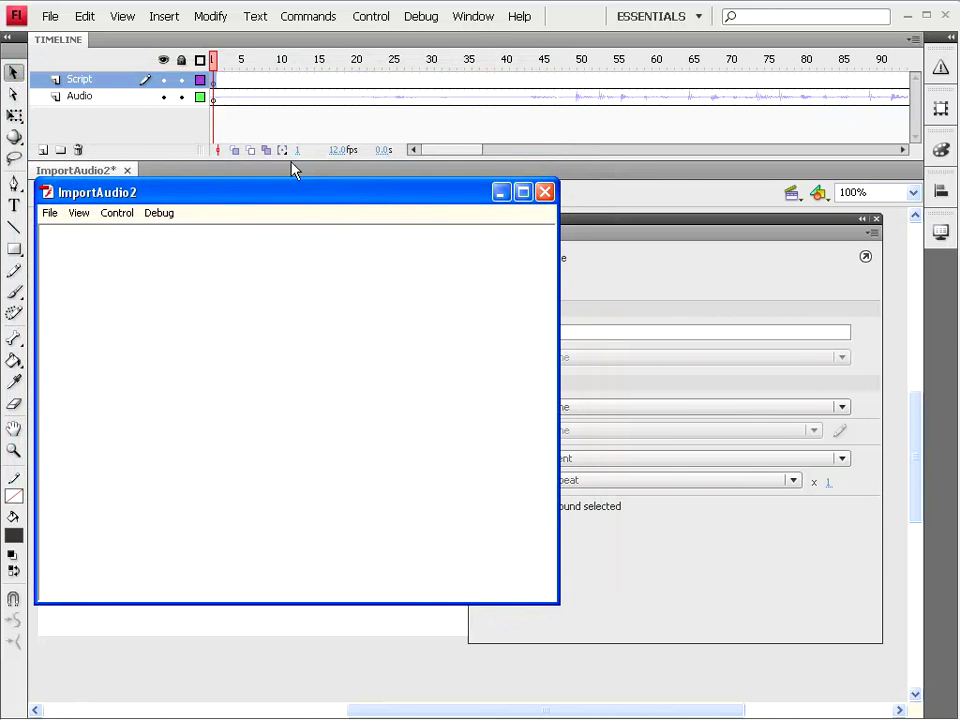
# - Select frame 125 on the Audio layer, where the song ends, and close the preview
pyautogui.moveTo(461, 158); pyautogui.dragTo(508, 158)
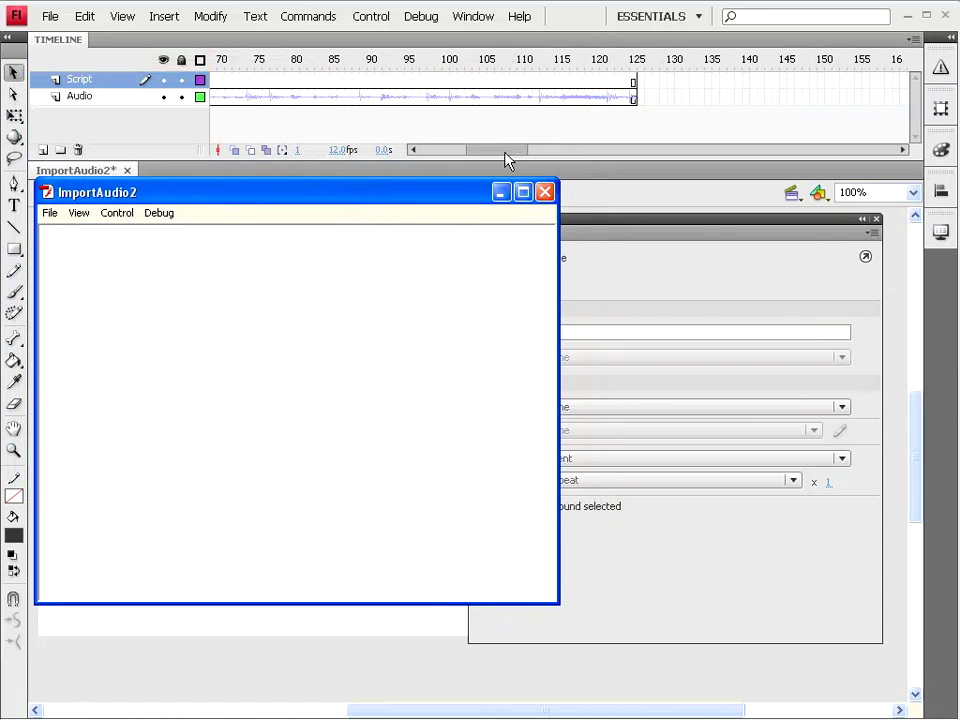
pyautogui.click(633, 97)
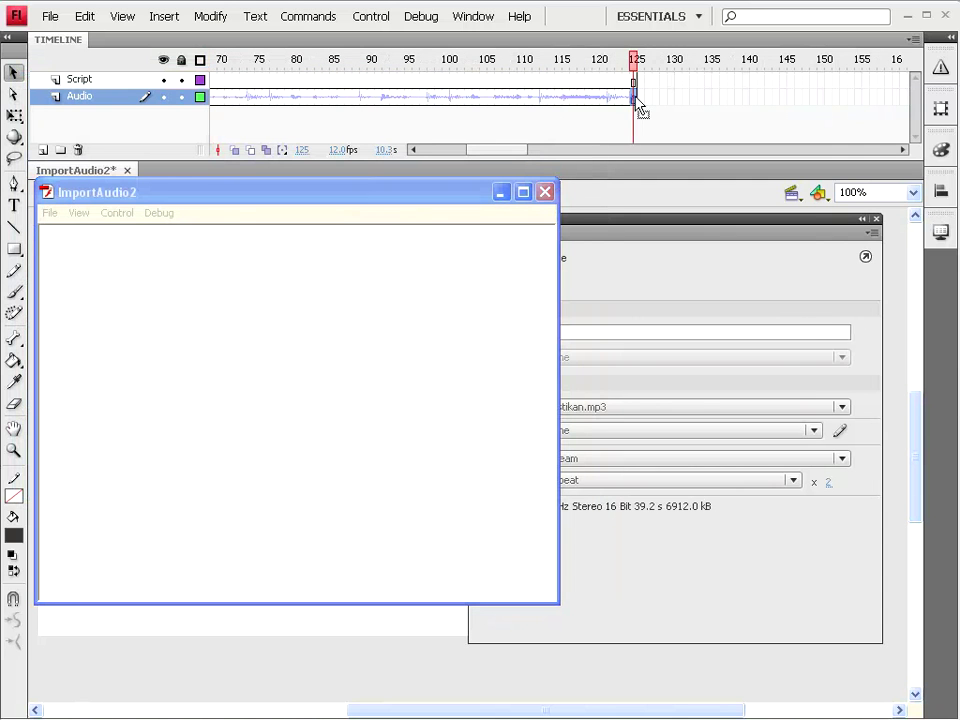
pyautogui.moveTo(503, 160); pyautogui.dragTo(508, 159)
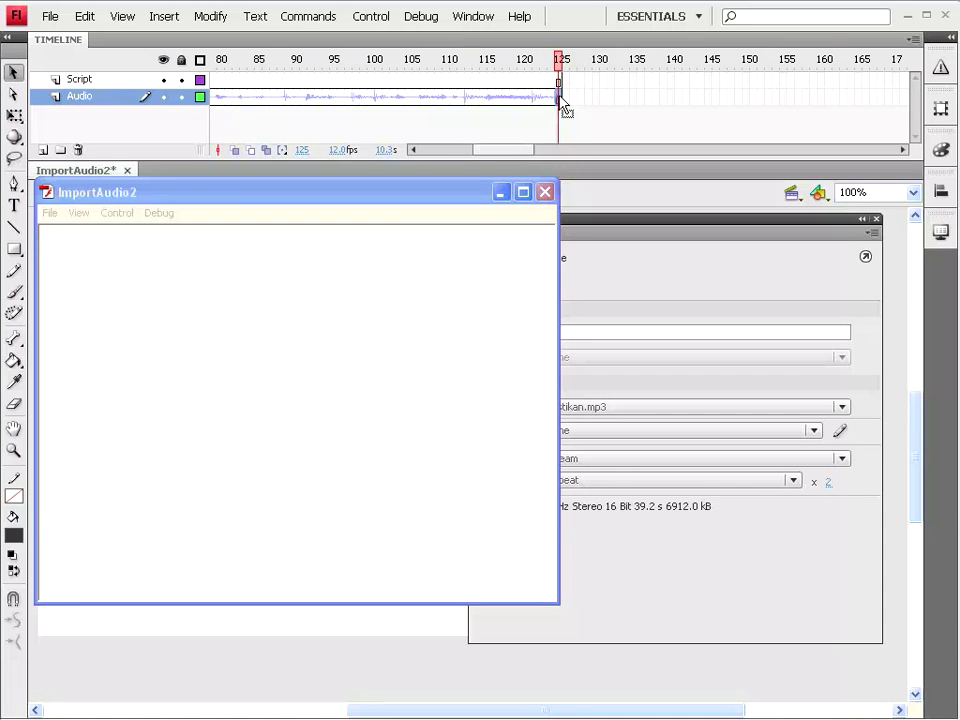
pyautogui.click(559, 97)
pyautogui.moveTo(519, 151); pyautogui.dragTo(508, 157)
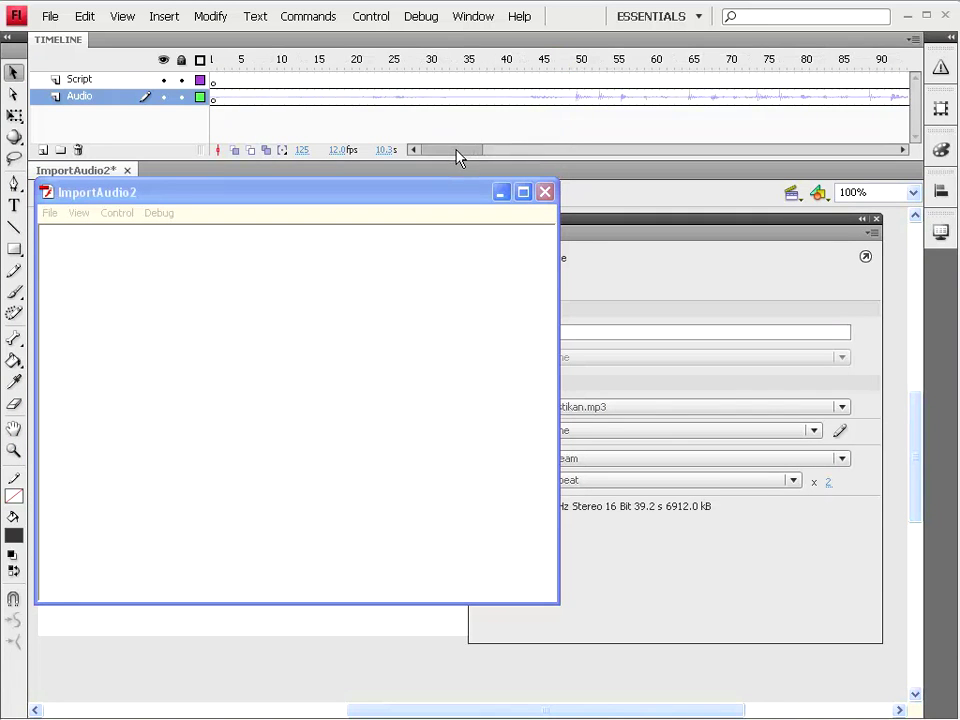
pyautogui.click(545, 191)
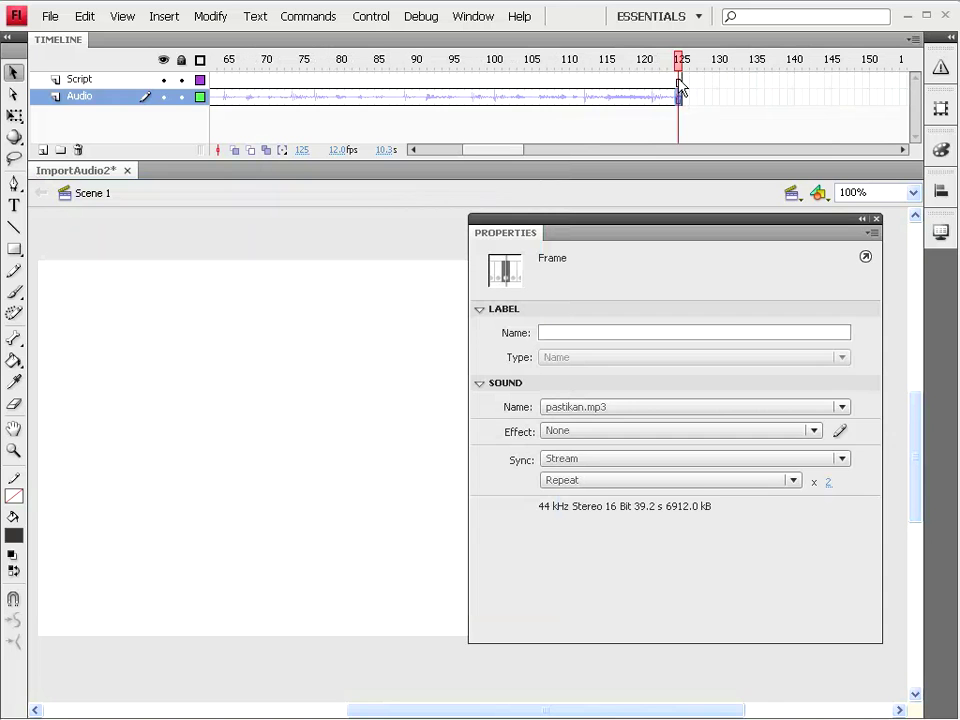
# - Insert a keyframe at Script layer frame 125 carrying a stop(); action
pyautogui.click(679, 80)
pyautogui.rightClick(679, 81)
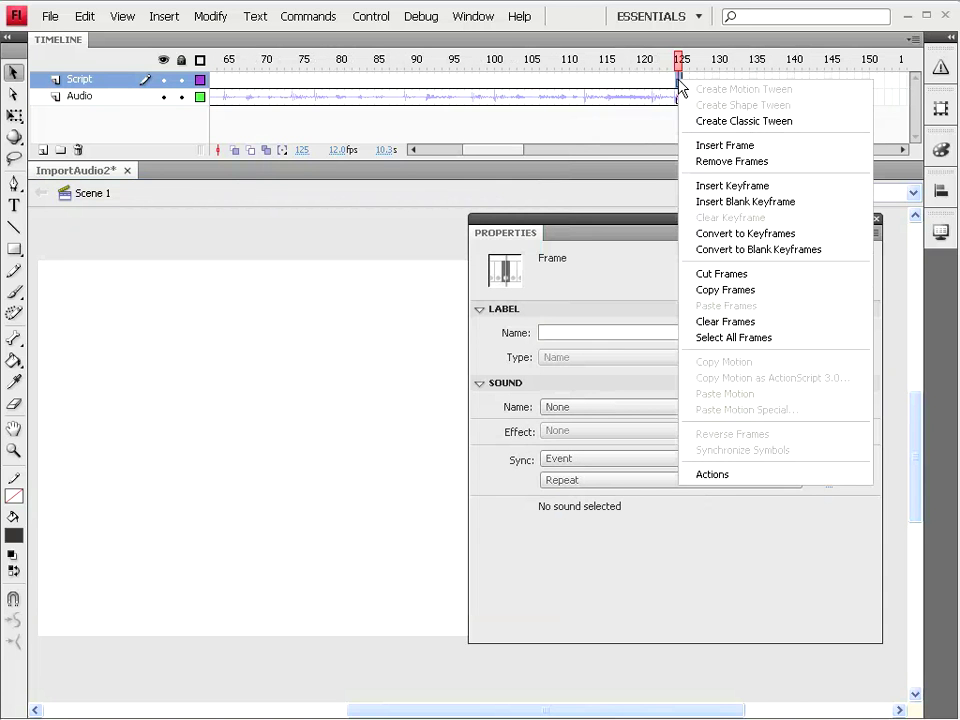
pyautogui.click(740, 186)
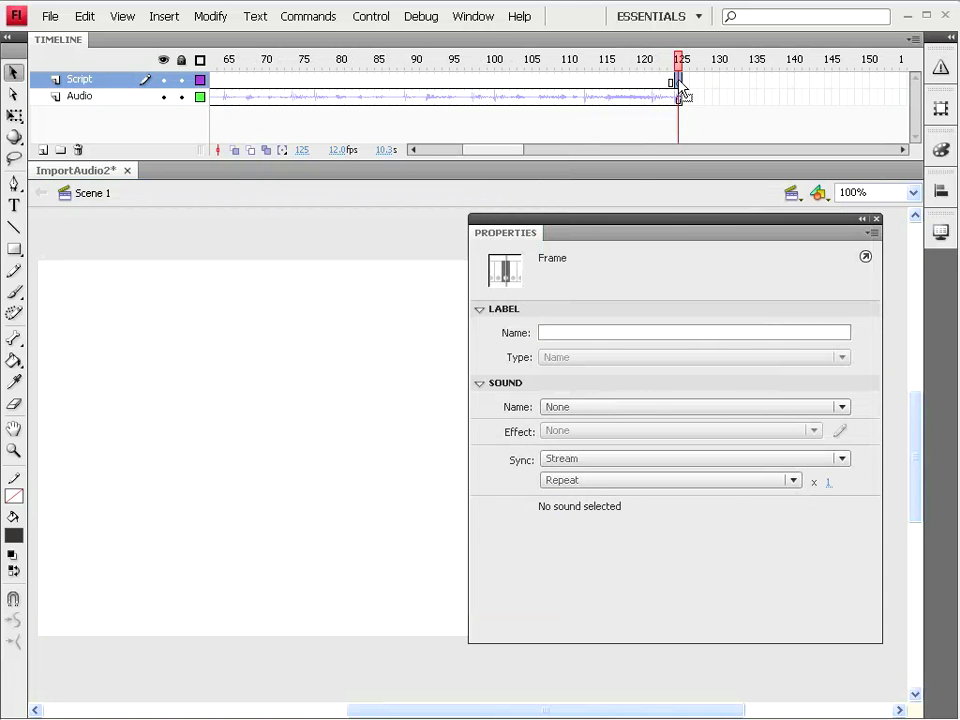
pyautogui.click(478, 20)
pyautogui.click(480, 197)
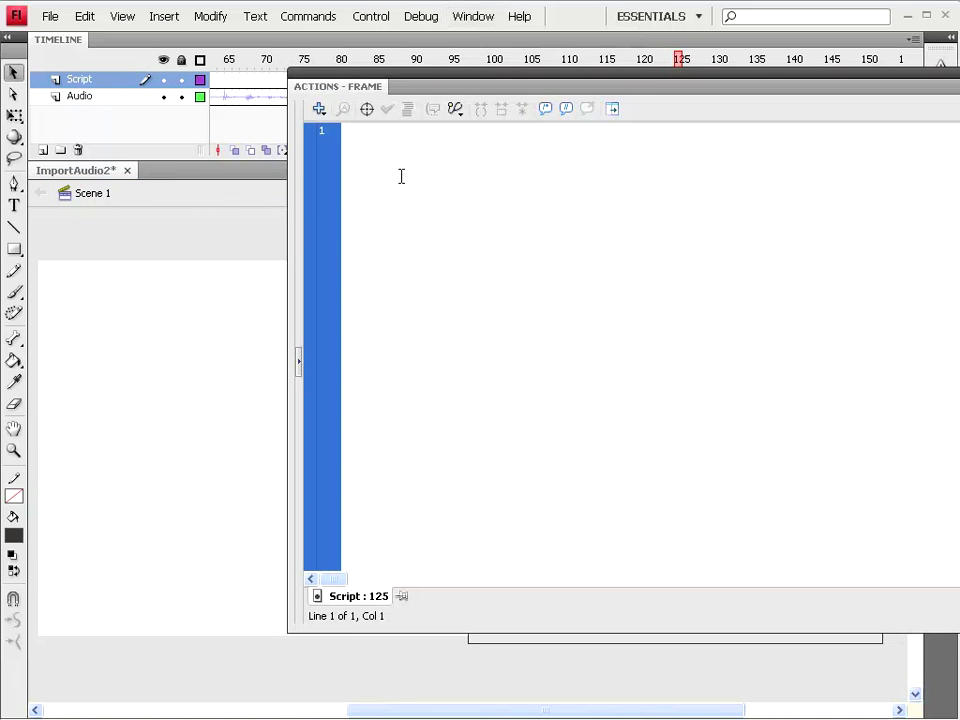
pyautogui.write('s')
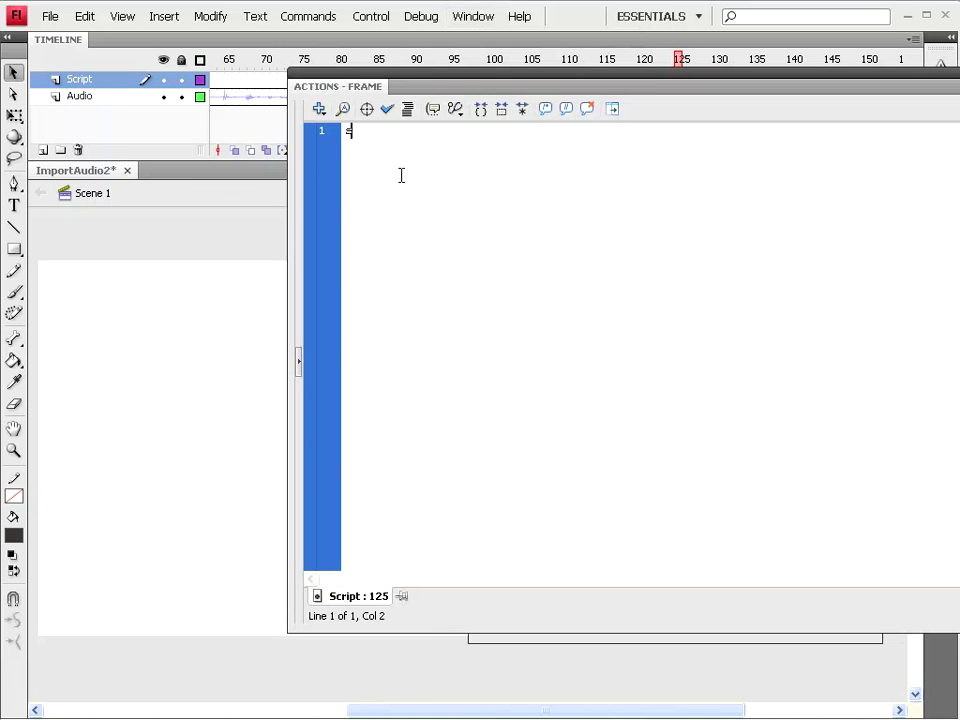
pyautogui.write('top(')
pyautogui.write(');')
pyautogui.press('F9')
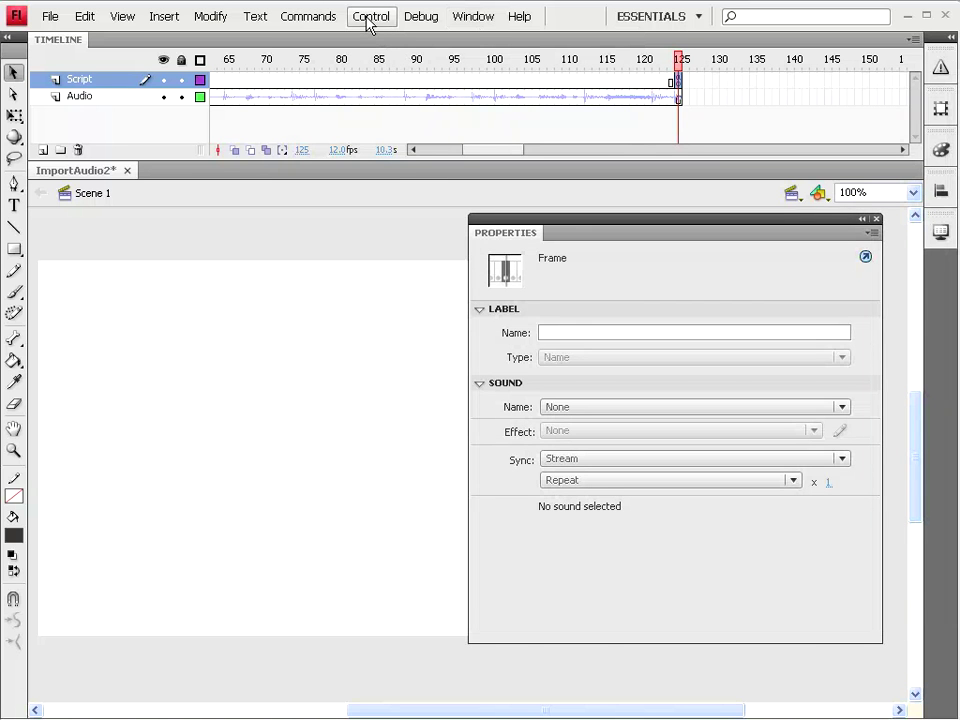
pyautogui.click(370, 16)
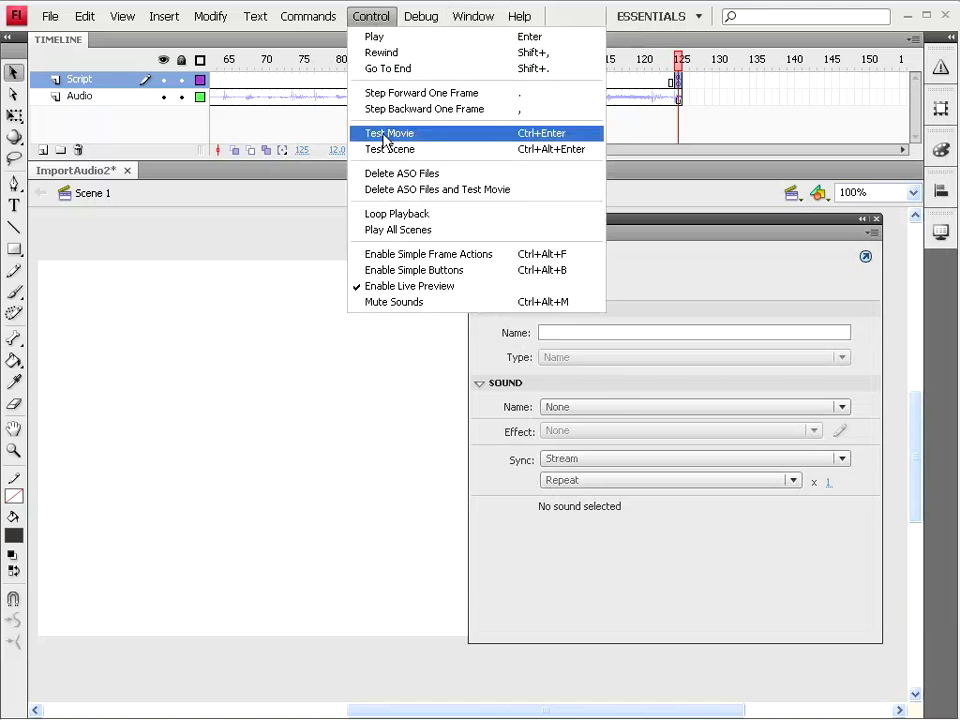
pyautogui.click(386, 131)
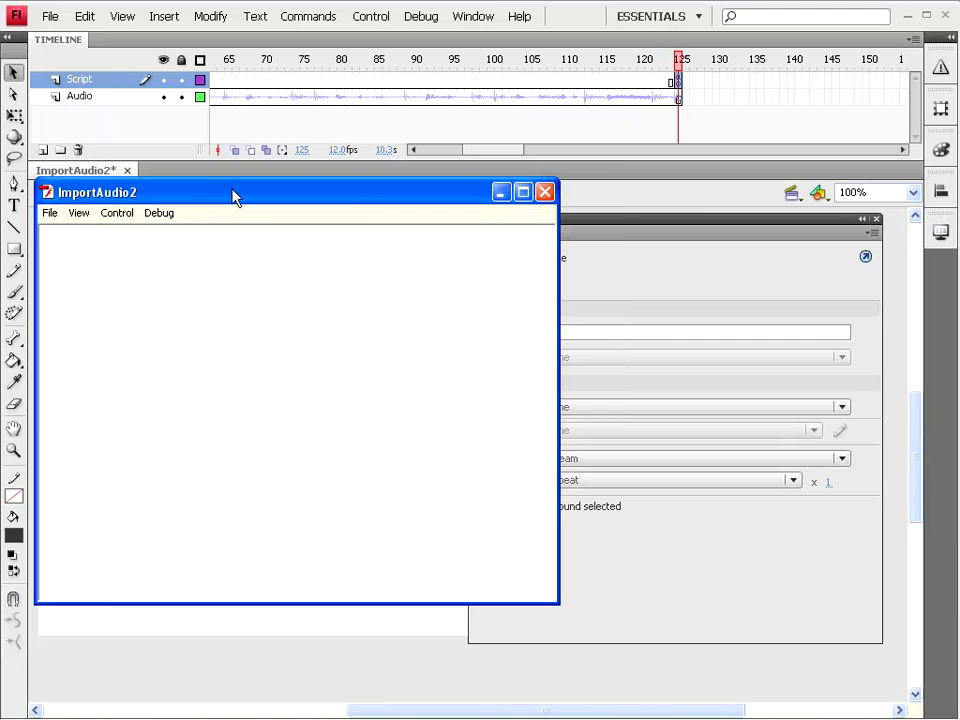
pyautogui.moveTo(237, 201); pyautogui.dragTo(301, 185)
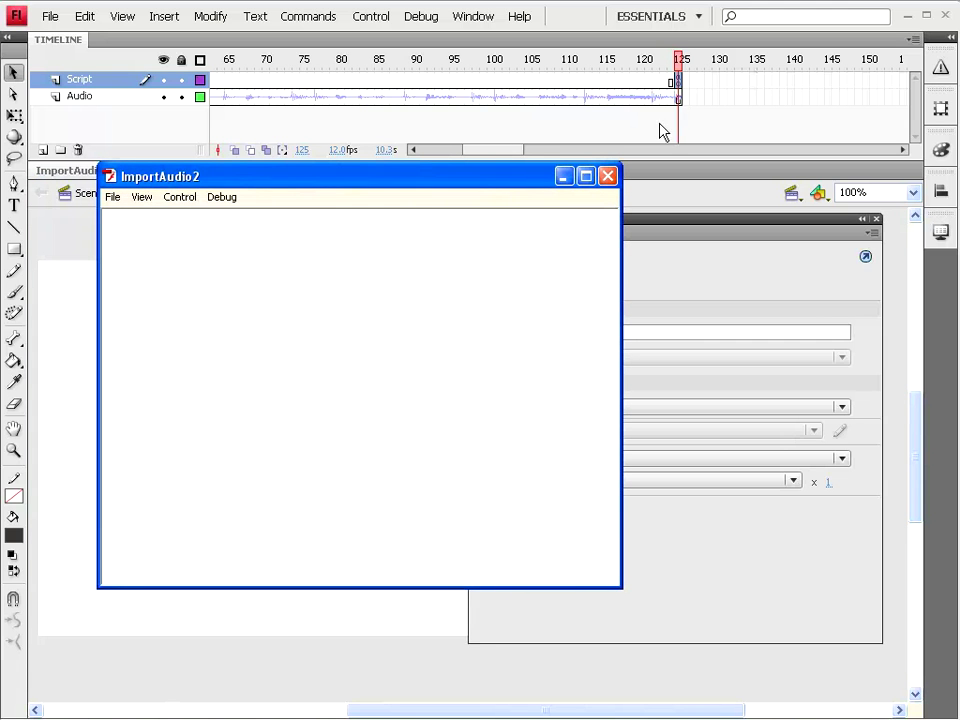
pyautogui.click(591, 113)
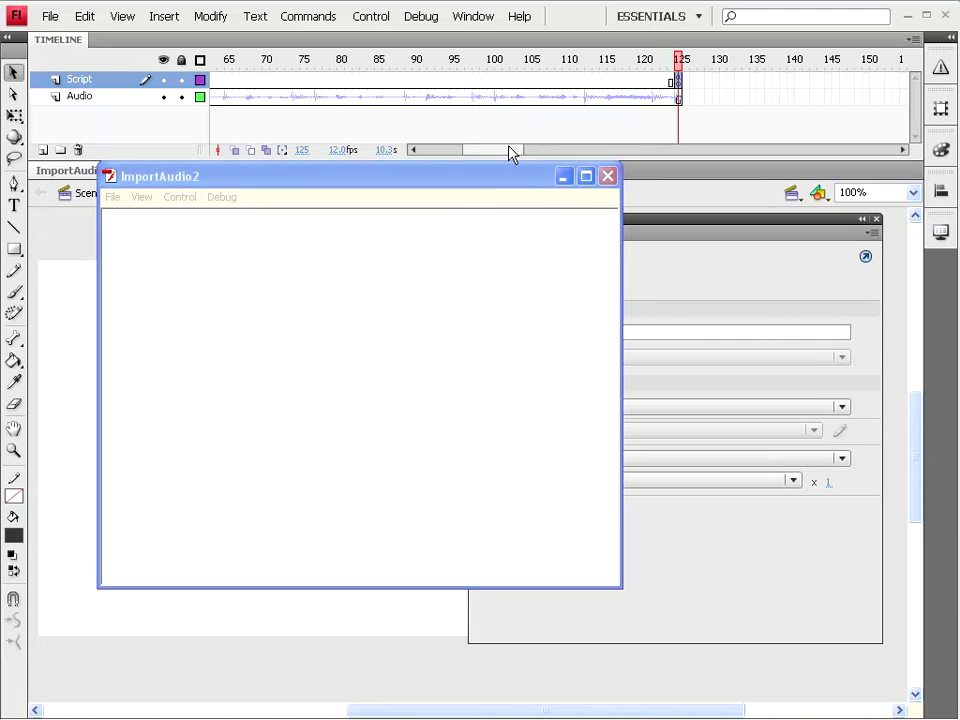
pyautogui.moveTo(507, 152); pyautogui.dragTo(467, 150)
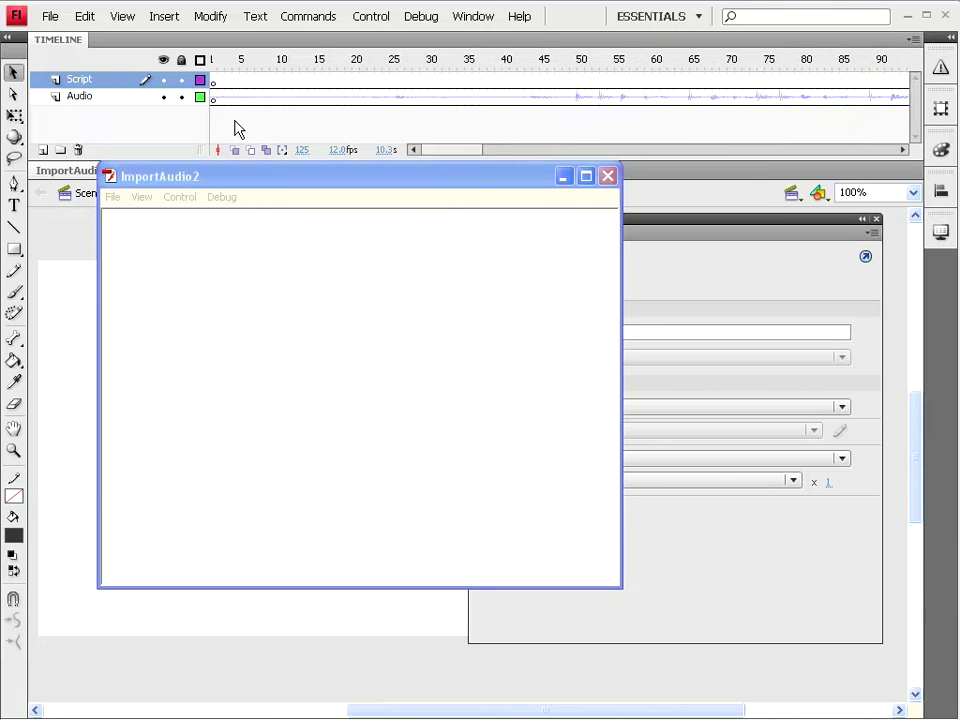
pyautogui.moveTo(374, 190); pyautogui.dragTo(326, 208)
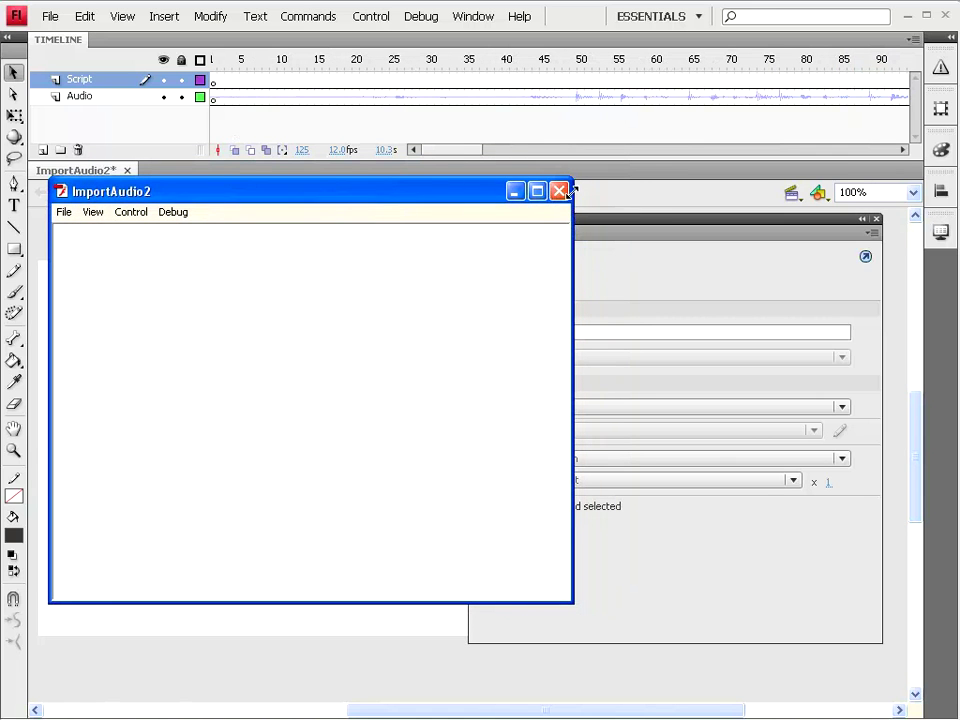
pyautogui.click(559, 191)
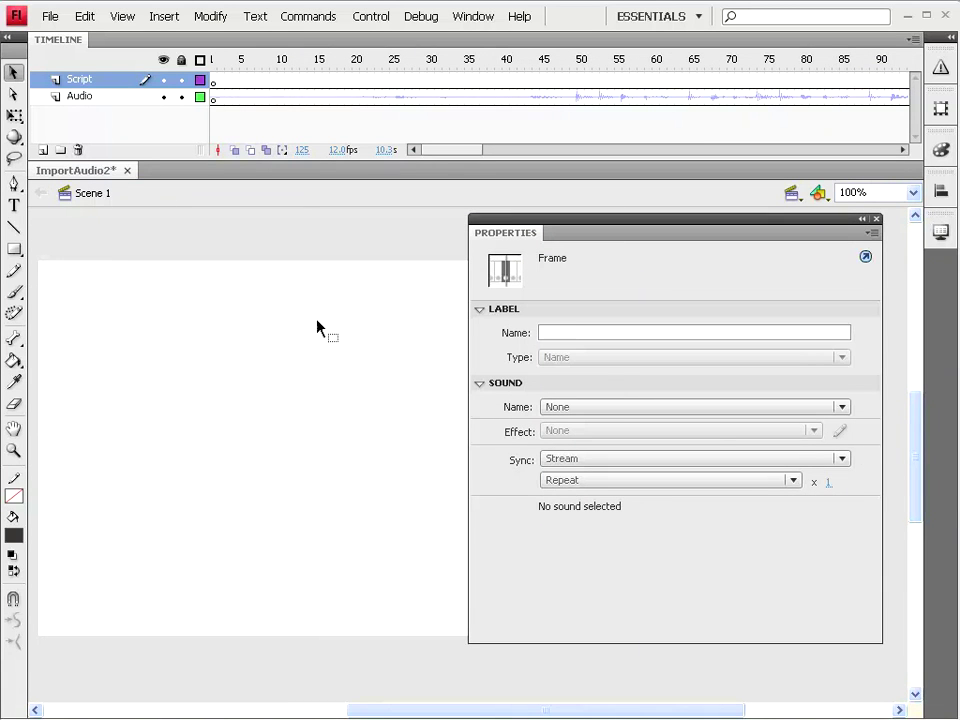
# - Confirm the pastikan.mp3 sound sync stays on Stream
pyautogui.click(759, 460)
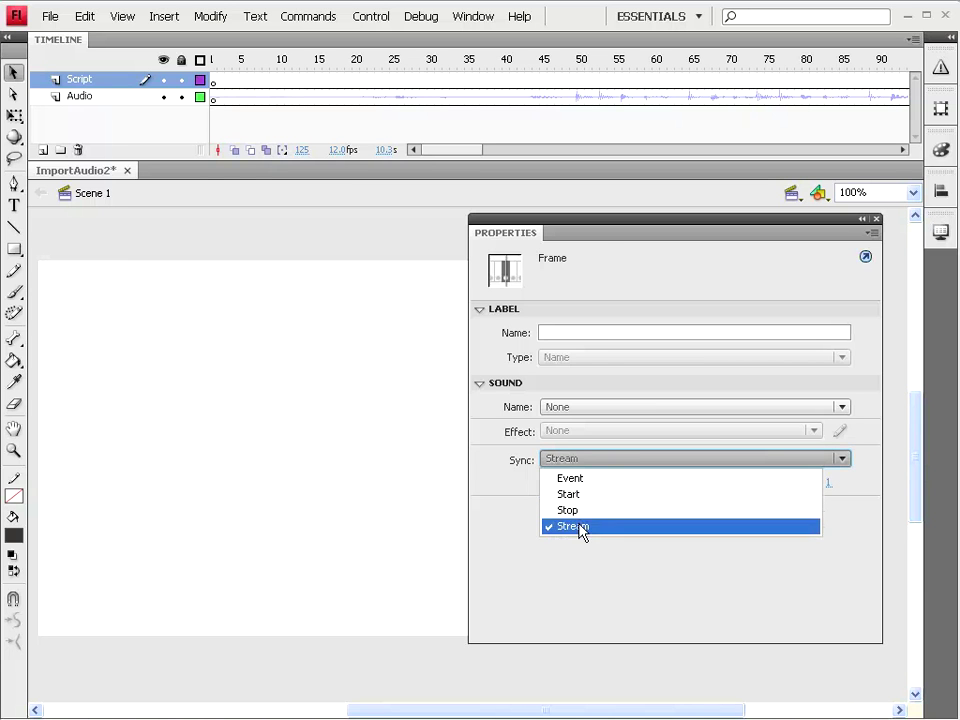
pyautogui.click(580, 528)
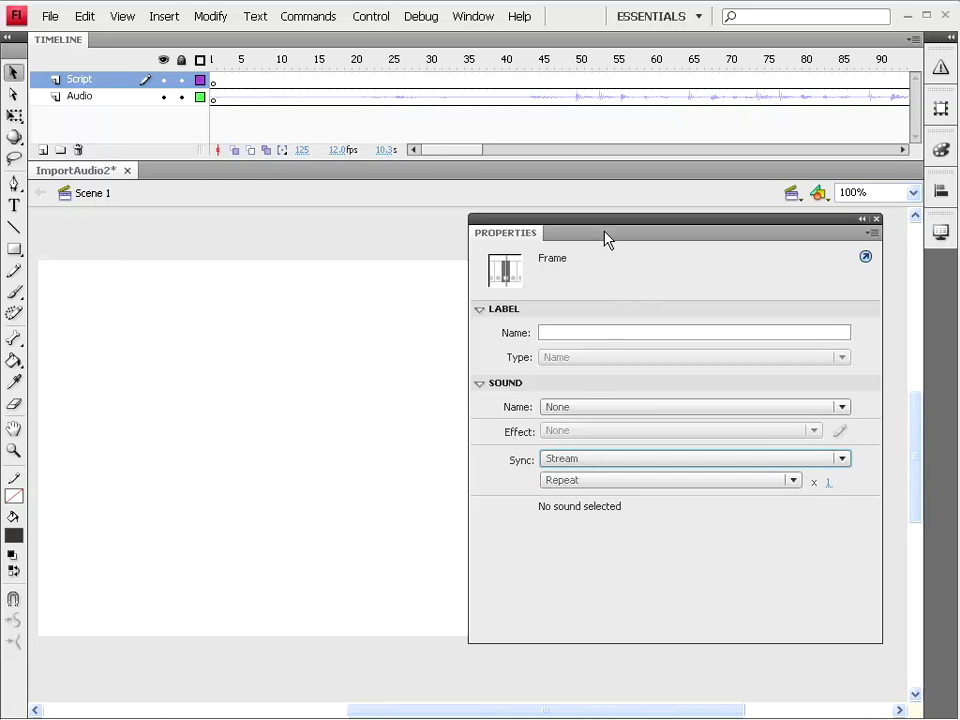
pyautogui.moveTo(605, 238); pyautogui.dragTo(635, 247)
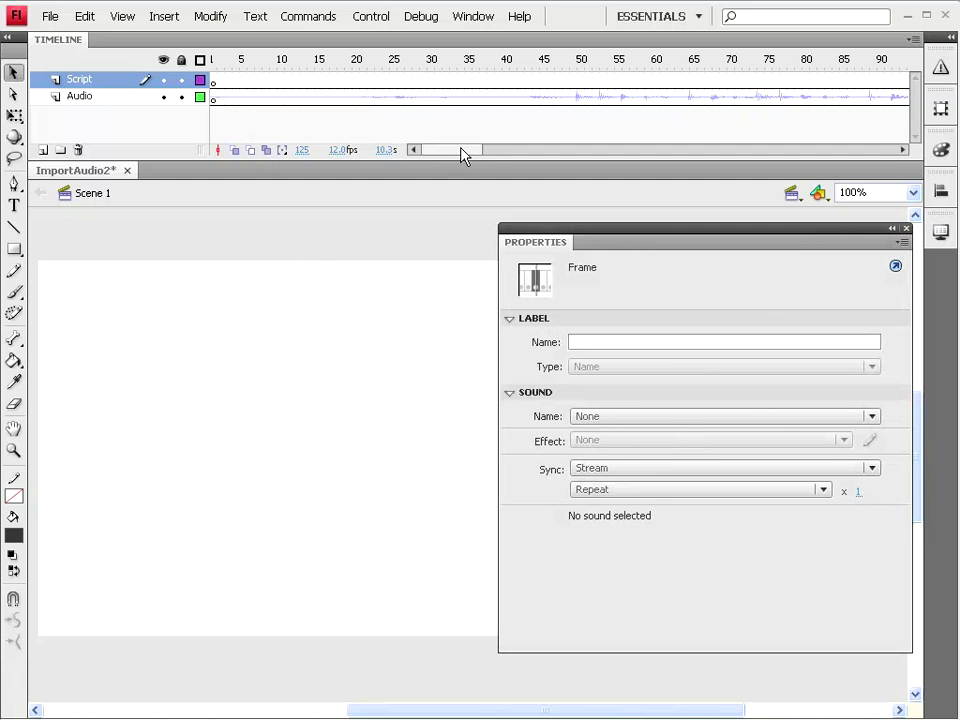
pyautogui.moveTo(462, 152); pyautogui.dragTo(492, 152)
# - Move the Audio sound keyframe from frame 125 to frame 10, with another at frame 20
pyautogui.click(813, 98)
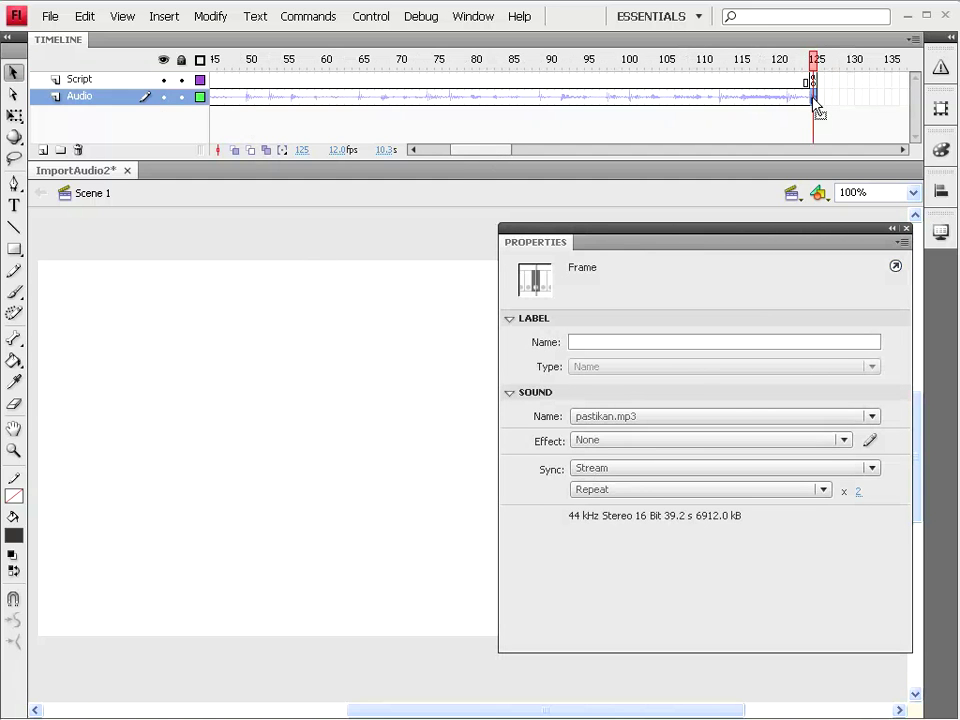
pyautogui.moveTo(814, 97); pyautogui.dragTo(250, 106)
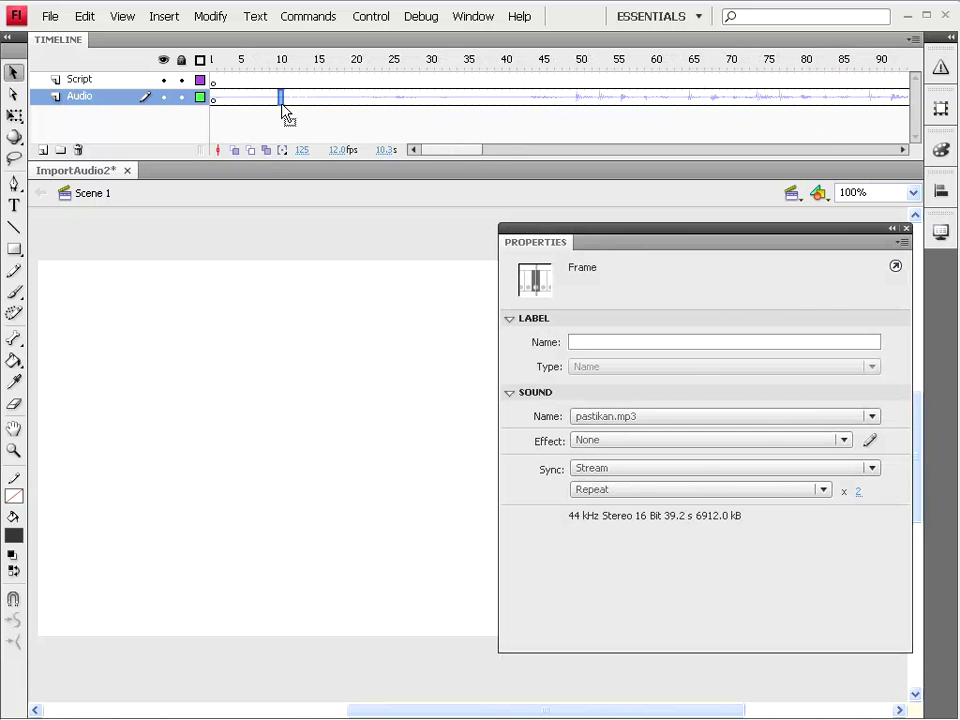
pyautogui.moveTo(252, 112)
pyautogui.mouseDown()
pyautogui.moveTo(742, 110)
pyautogui.moveTo(355, 118)
pyautogui.mouseUp()
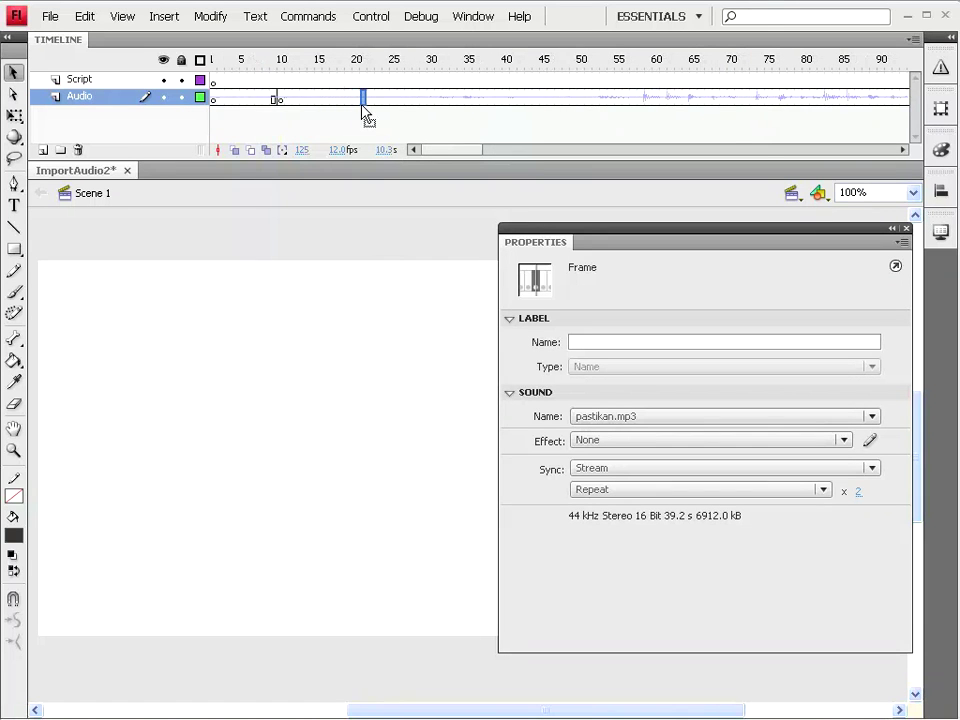
pyautogui.moveTo(355, 118); pyautogui.dragTo(280, 108)
# - Assign BahasaJiwa.mp3 to Audio frame 10 and TandaCinta.mp3 to frame 20
pyautogui.click(214, 105)
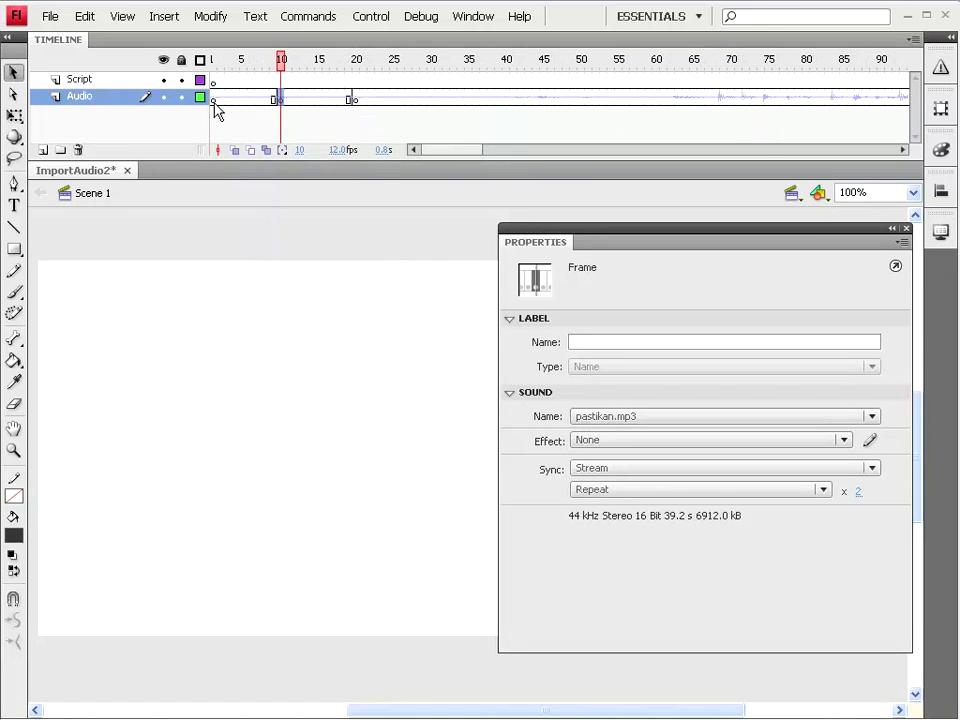
pyautogui.click(281, 102)
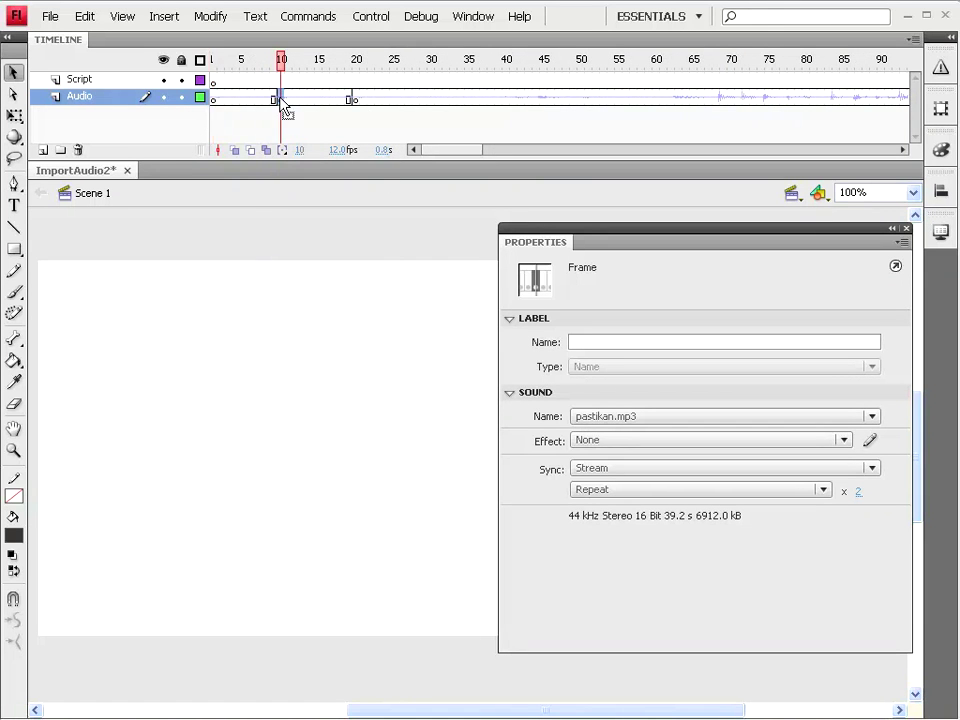
pyautogui.click(740, 417)
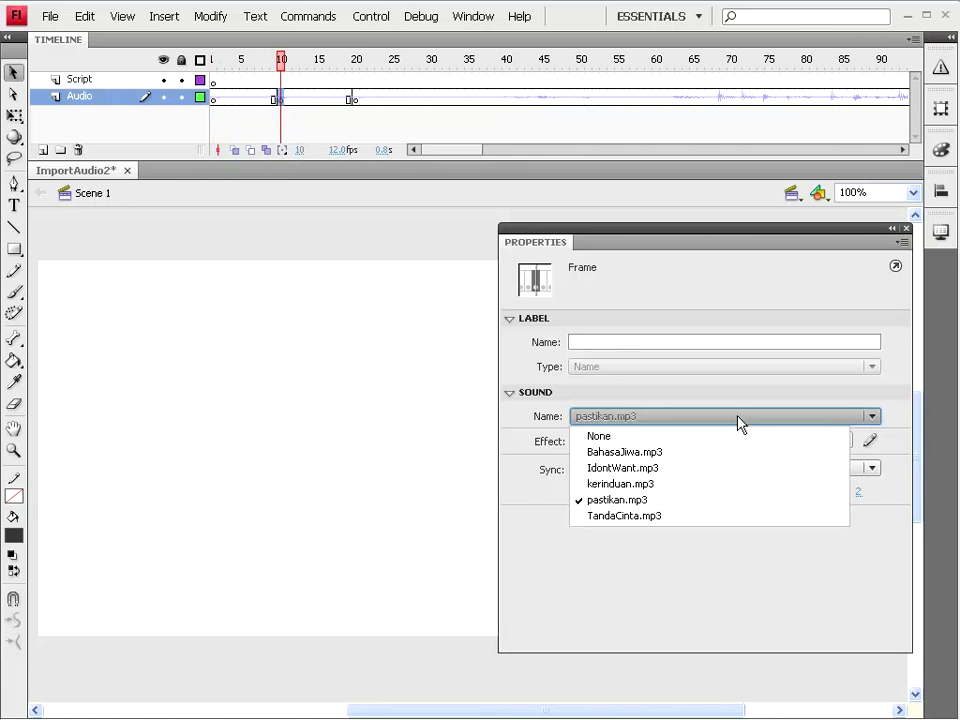
pyautogui.click(616, 456)
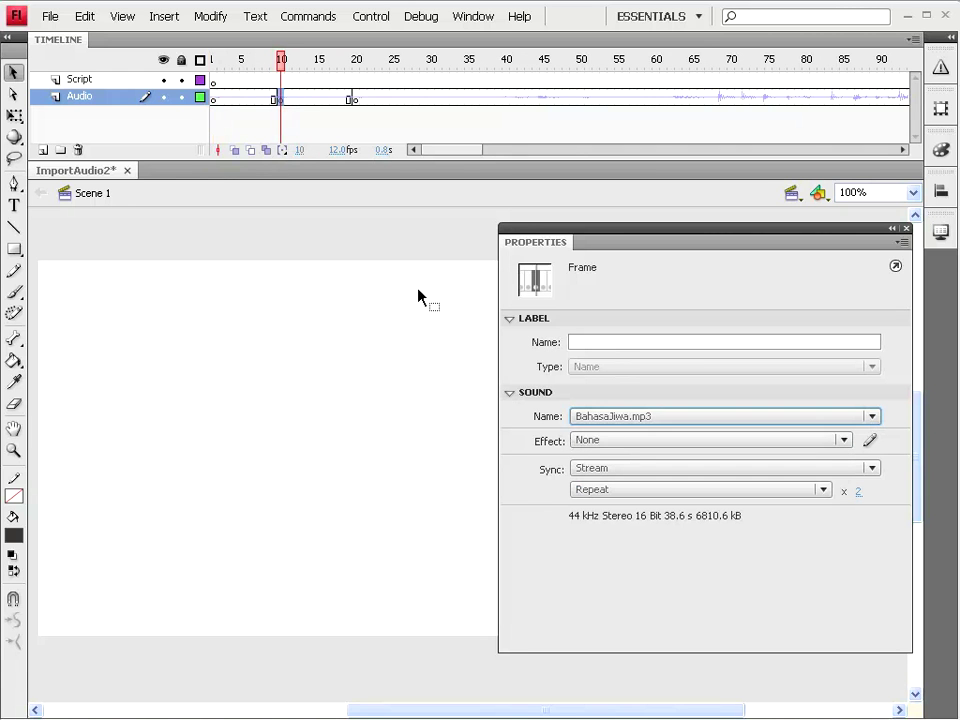
pyautogui.click(358, 99)
pyautogui.click(664, 417)
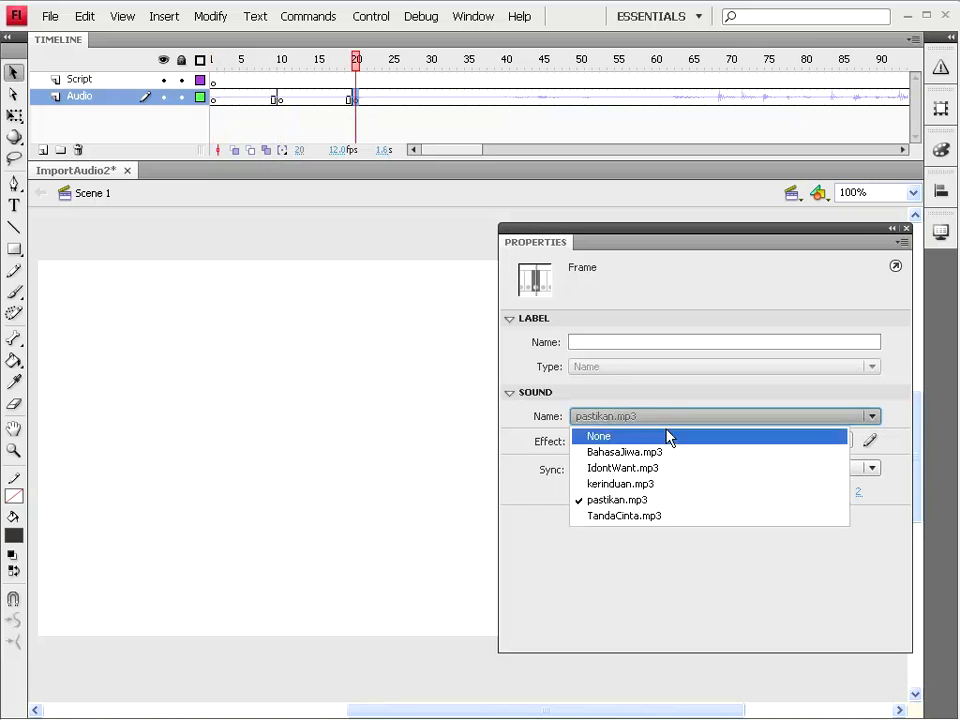
pyautogui.click(667, 516)
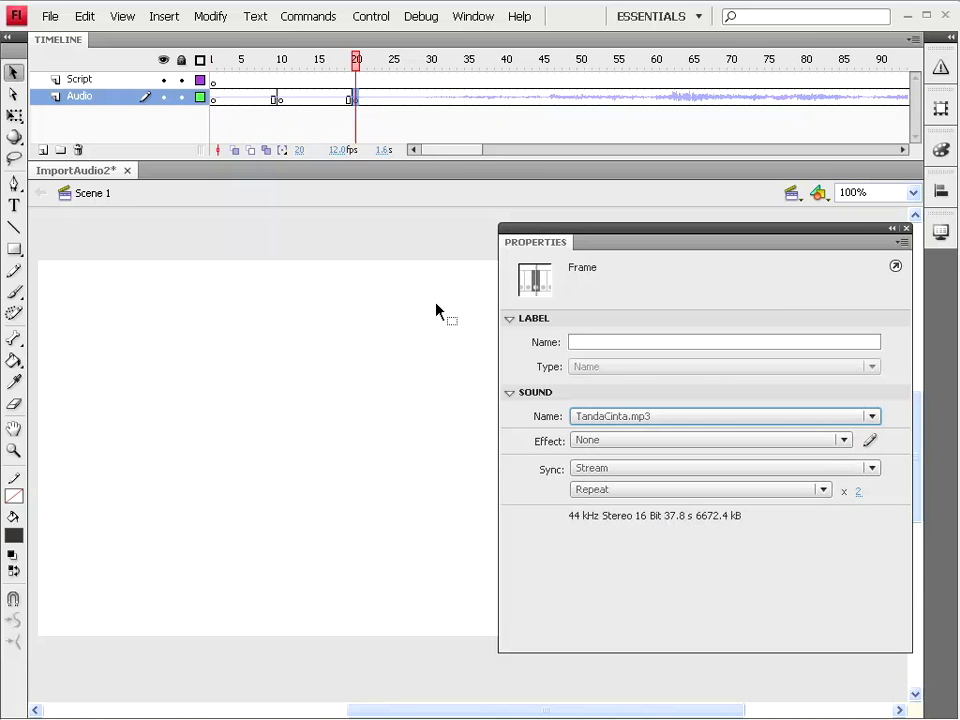
pyautogui.click(432, 99)
# - Add an Audio keyframe at frame 30 playing kerinduan.mp3
pyautogui.rightClick(433, 100)
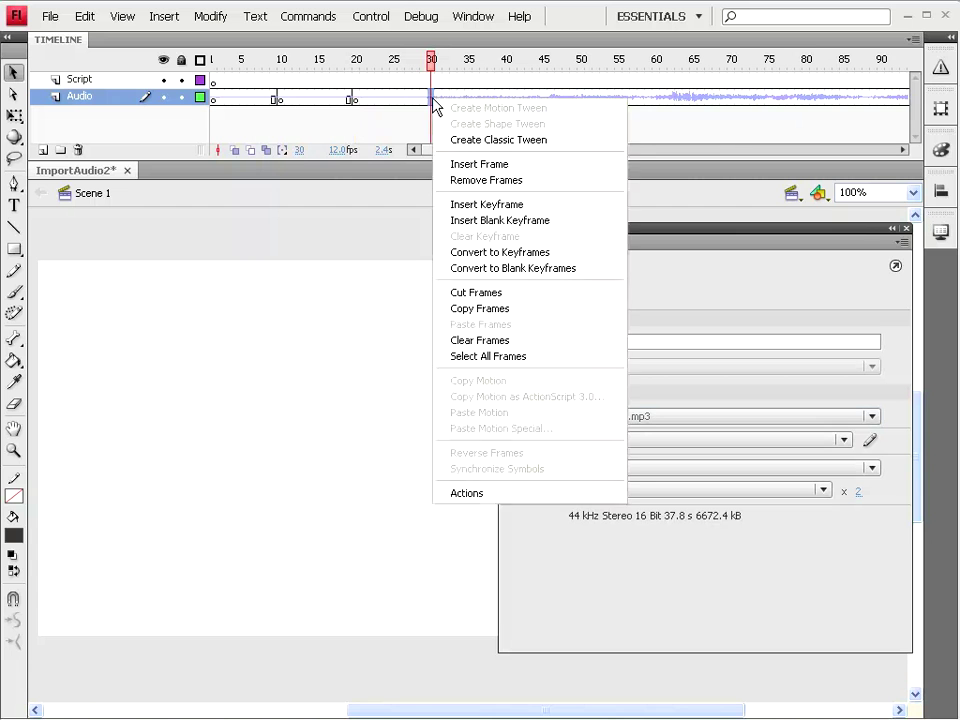
pyautogui.click(489, 206)
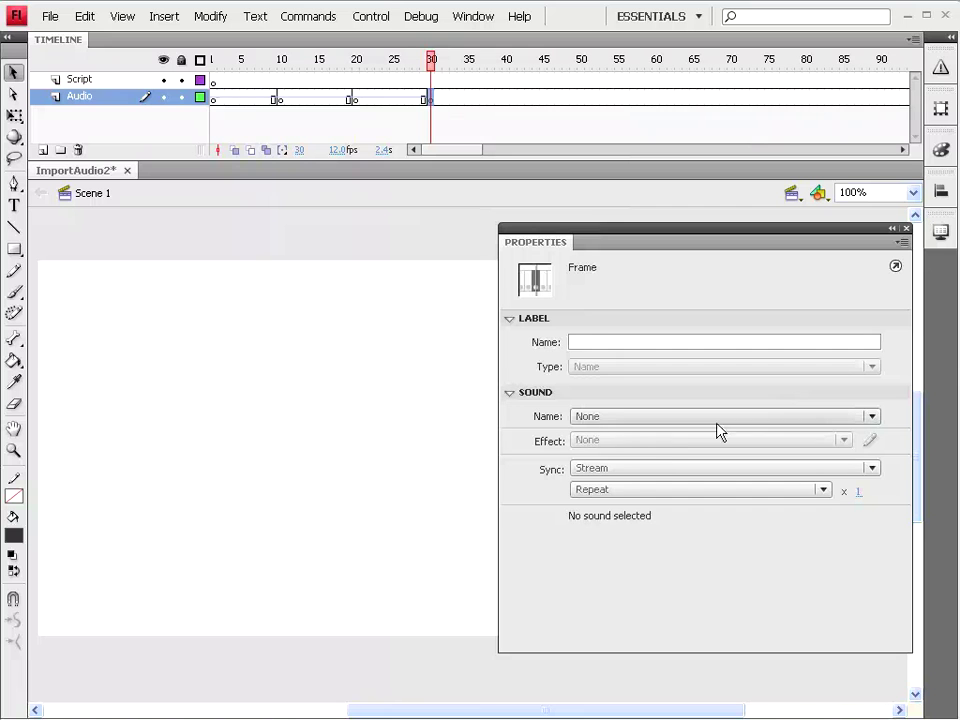
pyautogui.click(640, 416)
pyautogui.click(677, 492)
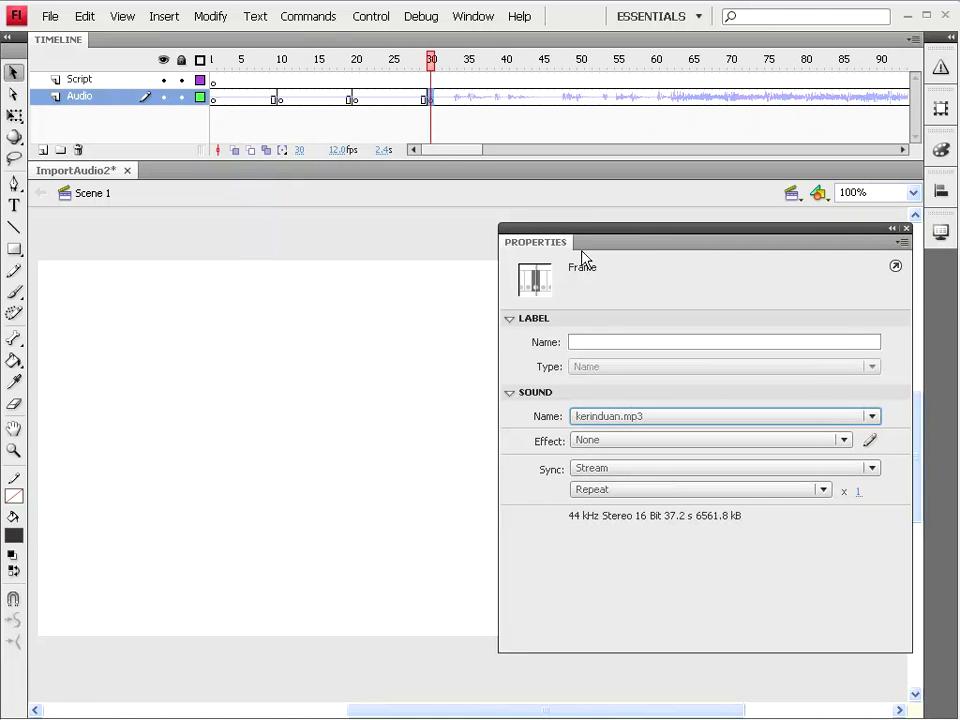
# - Add an Audio keyframe at frame 40 playing IdontWant.mp3 and select frames from 50 onward
pyautogui.click(507, 97)
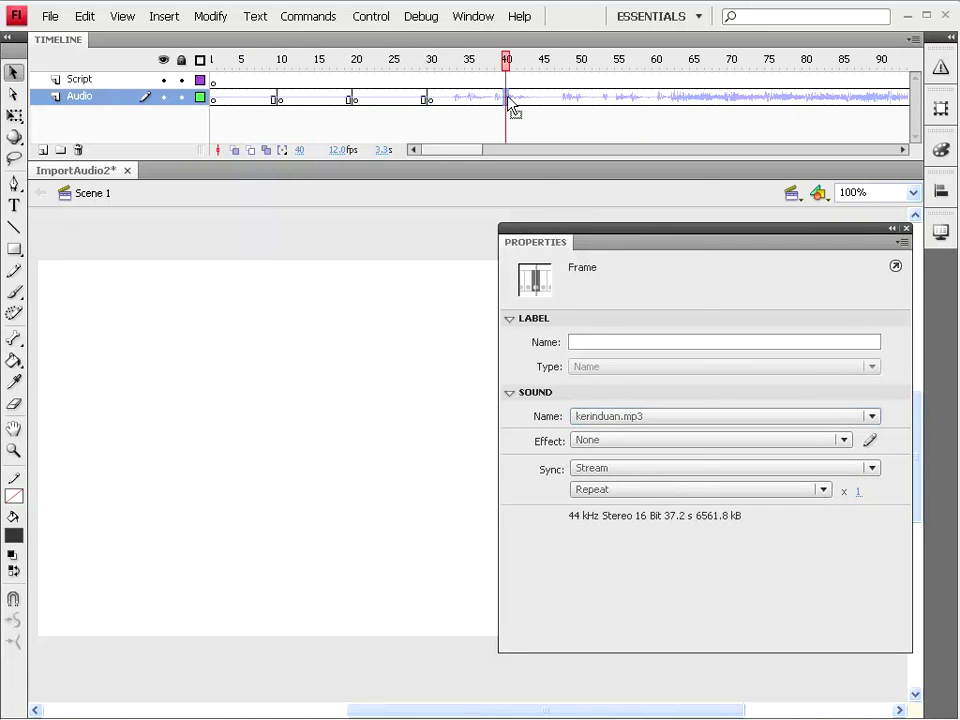
pyautogui.rightClick(510, 103)
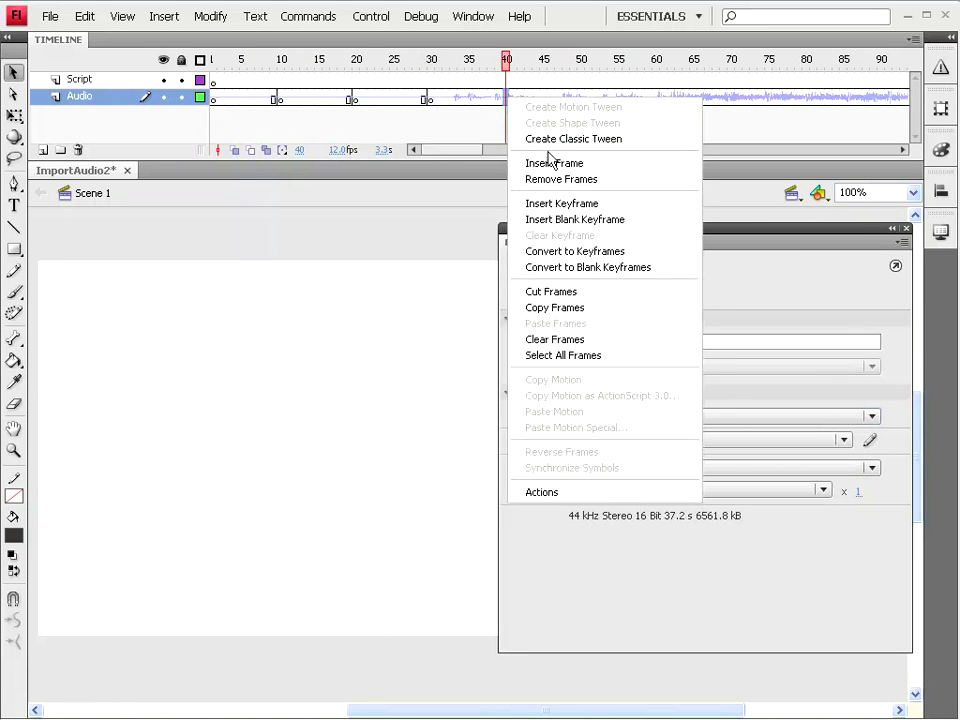
pyautogui.click(551, 205)
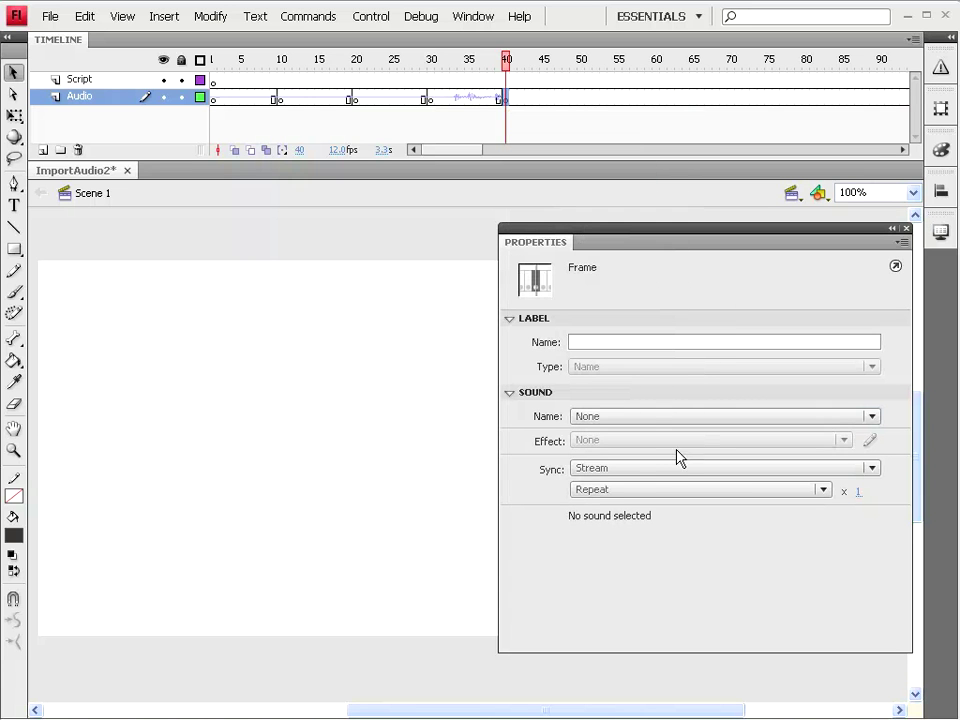
pyautogui.click(648, 418)
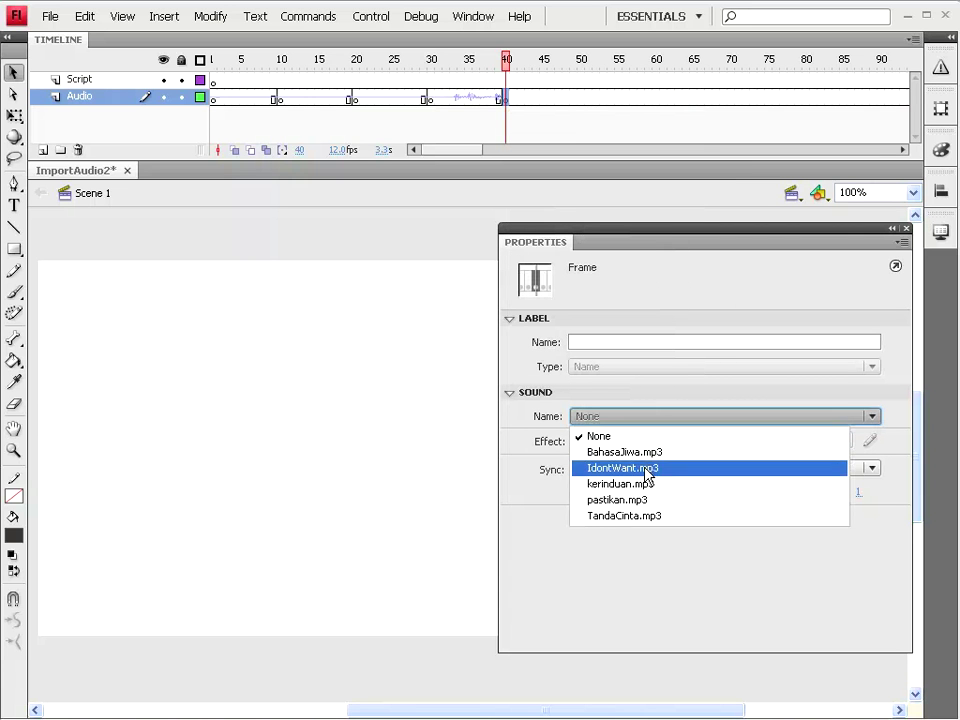
pyautogui.click(646, 470)
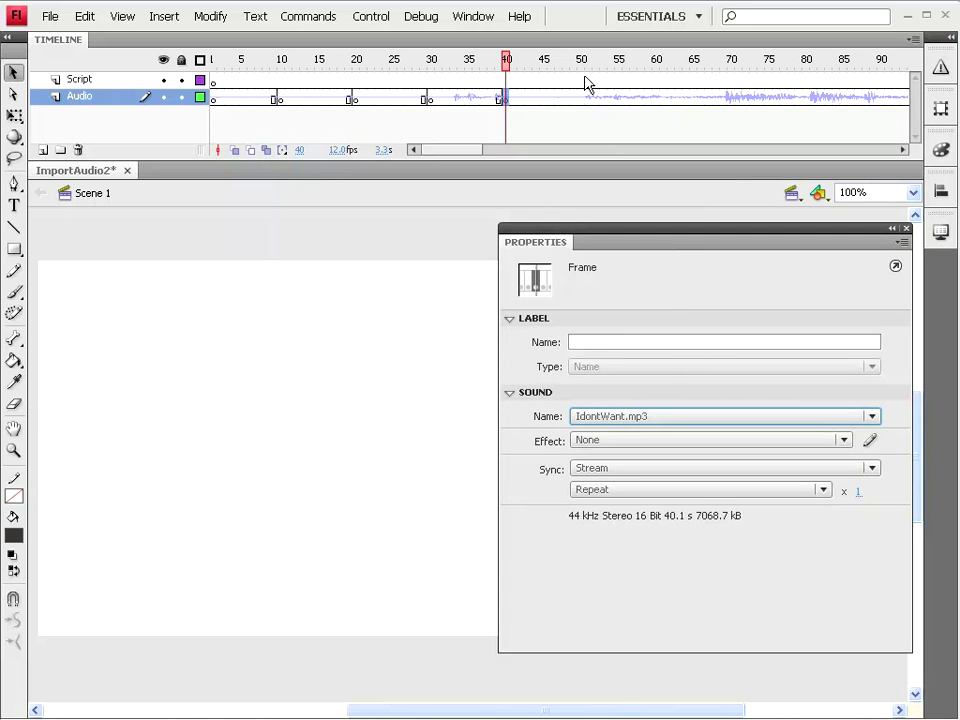
pyautogui.moveTo(583, 84)
pyautogui.mouseDown()
pyautogui.moveTo(940, 110)
pyautogui.moveTo(403, 111)
pyautogui.mouseUp()
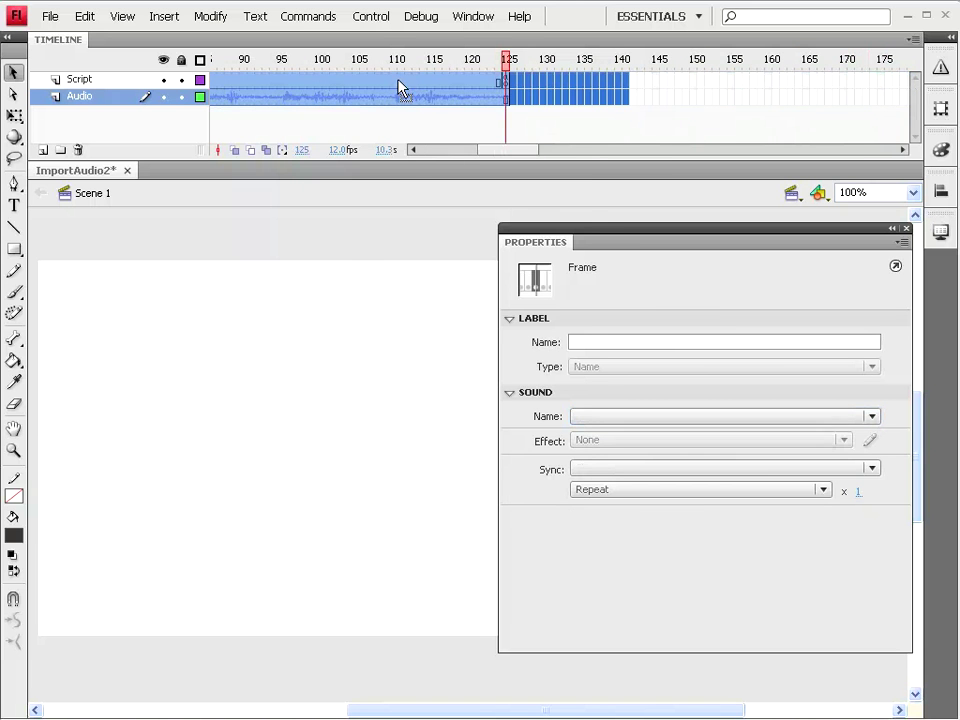
# - Remove the selected frames beyond 49 so the timeline ends at frame 49
pyautogui.rightClick(398, 88)
pyautogui.click(468, 162)
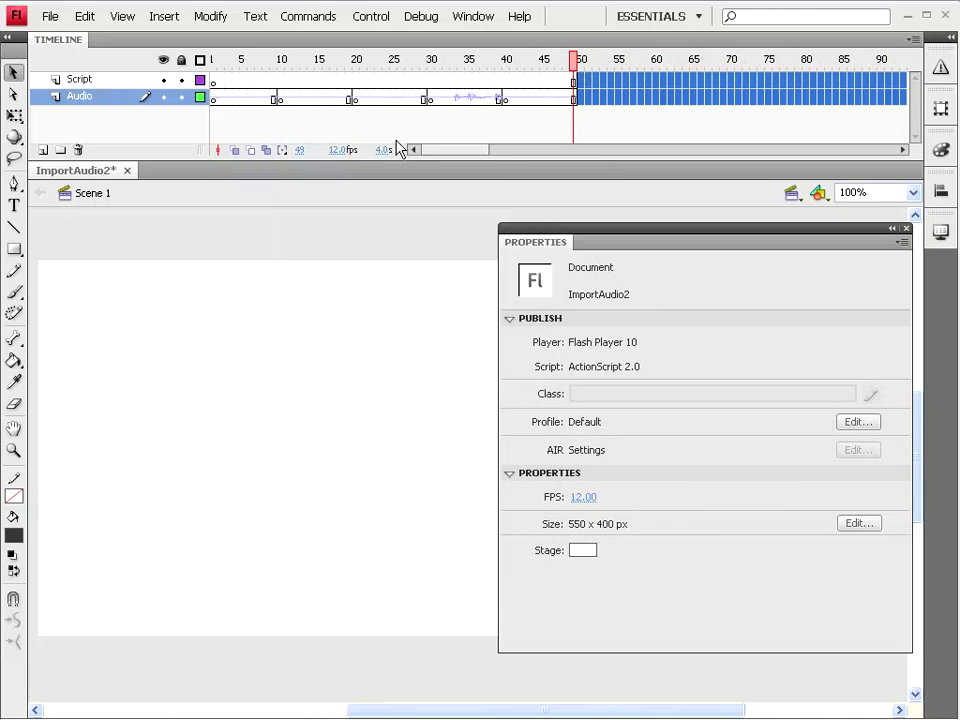
pyautogui.click(506, 97)
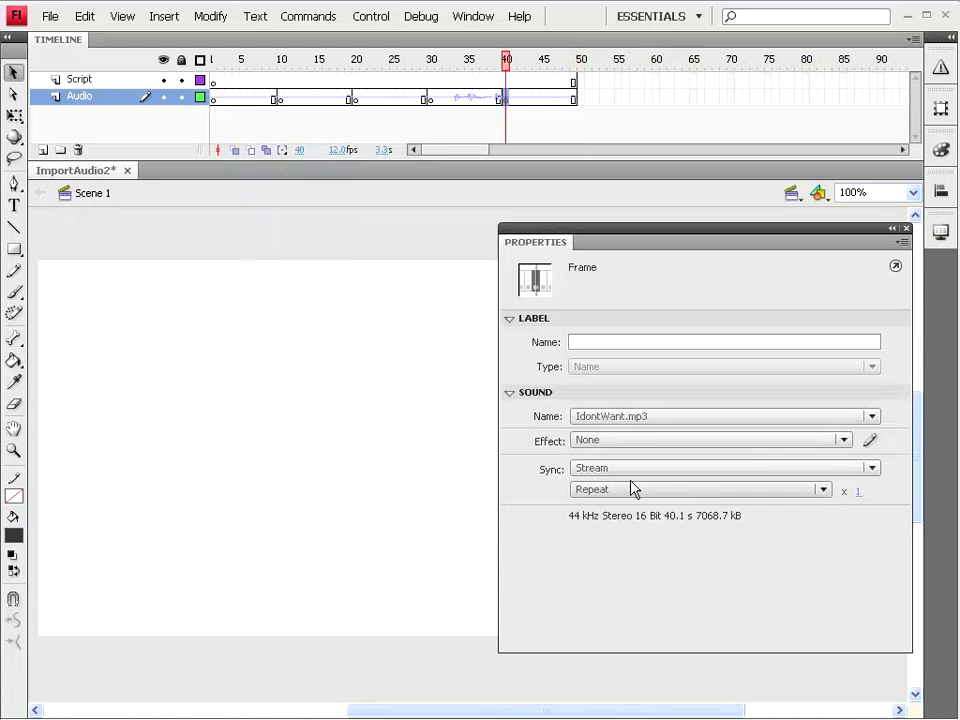
# - Set the frame 40 sound, kerinduan.mp3 (frame 30) and TandaCinta.mp3 (frame 20) to Event sync
pyautogui.click(664, 470)
pyautogui.click(664, 495)
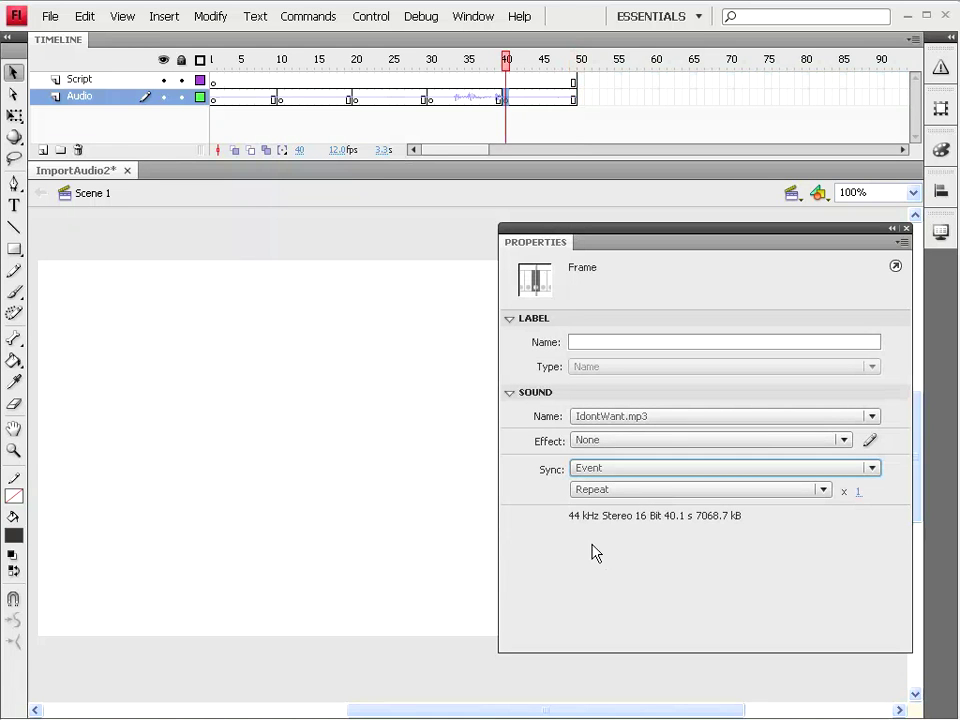
pyautogui.click(433, 102)
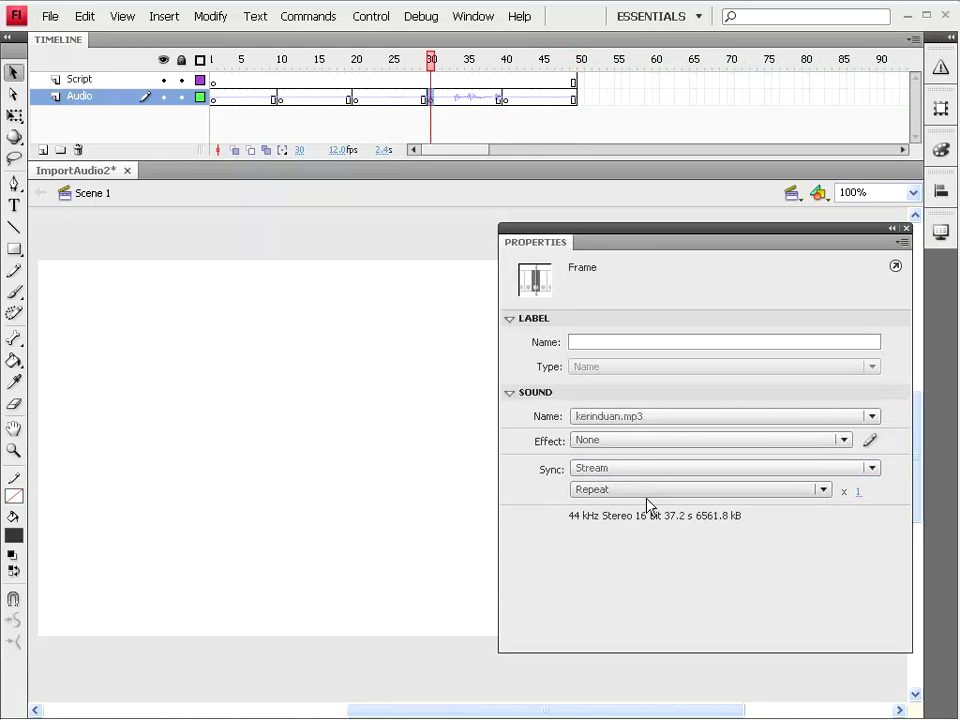
pyautogui.click(660, 470)
pyautogui.click(663, 488)
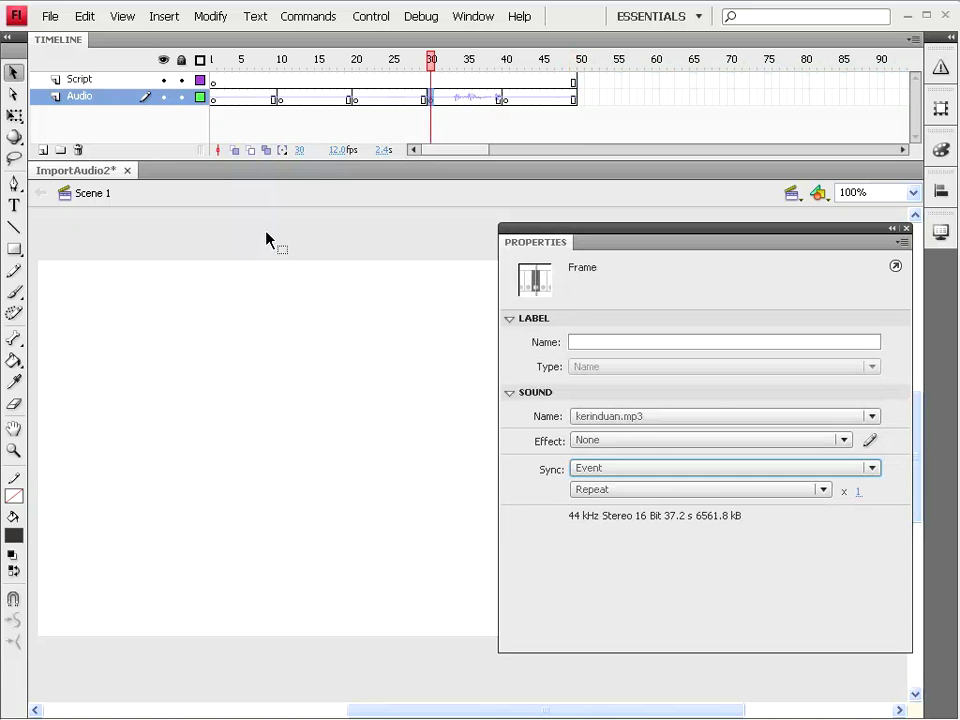
pyautogui.click(356, 97)
pyautogui.click(698, 469)
pyautogui.click(698, 487)
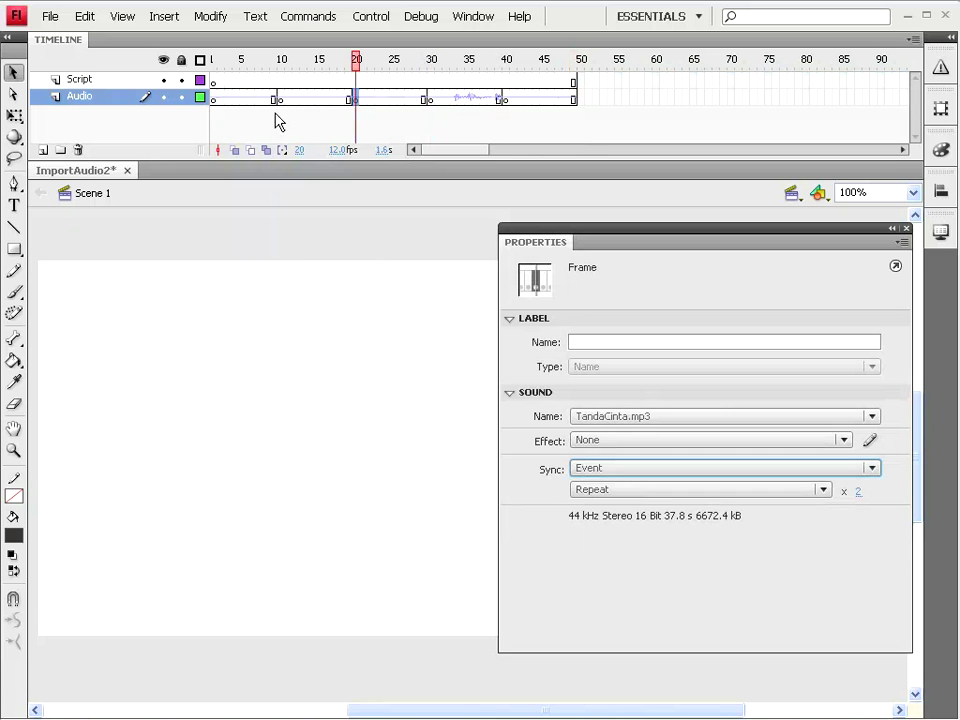
# - Set BahasaJiwa.mp3 at frame 10 and pastikan.mp3 at frame 1 to Event sync
pyautogui.click(280, 97)
pyautogui.click(666, 469)
pyautogui.click(640, 487)
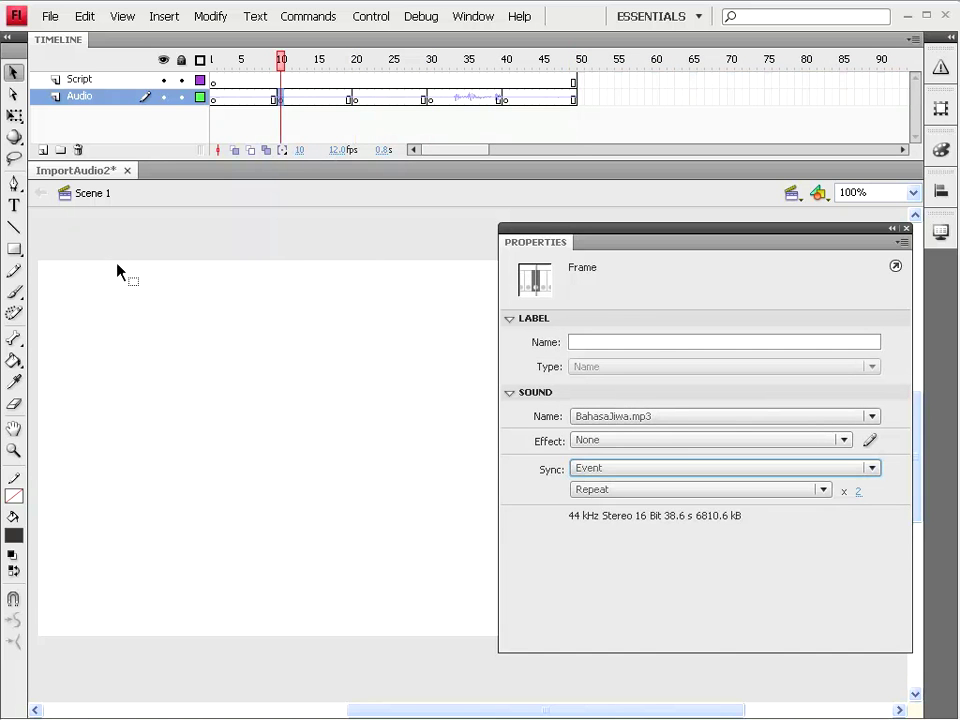
pyautogui.click(213, 98)
pyautogui.click(672, 470)
pyautogui.click(668, 490)
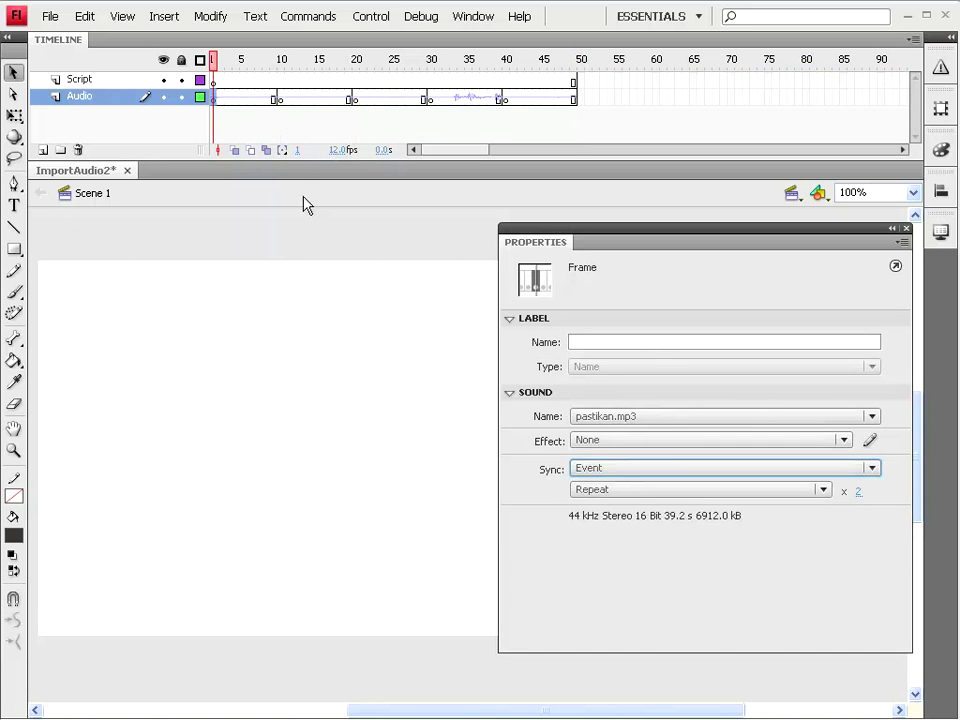
pyautogui.click(216, 83)
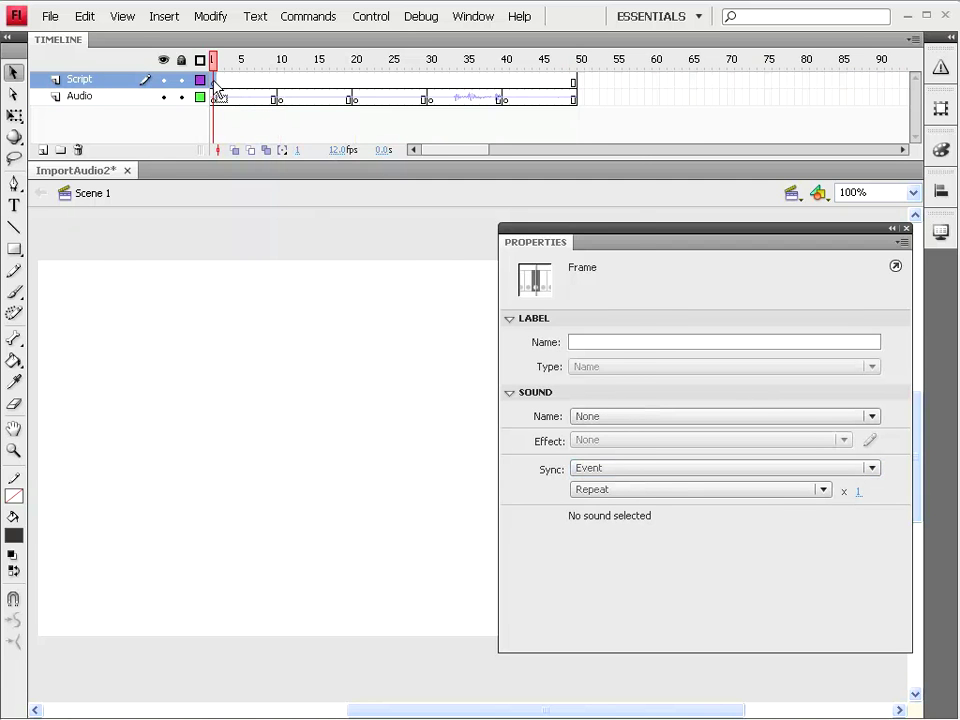
# - Insert stop() from Global Functions > Timeline Control into Script frame 1, then hide the Actions panel with F9
pyautogui.click(476, 16)
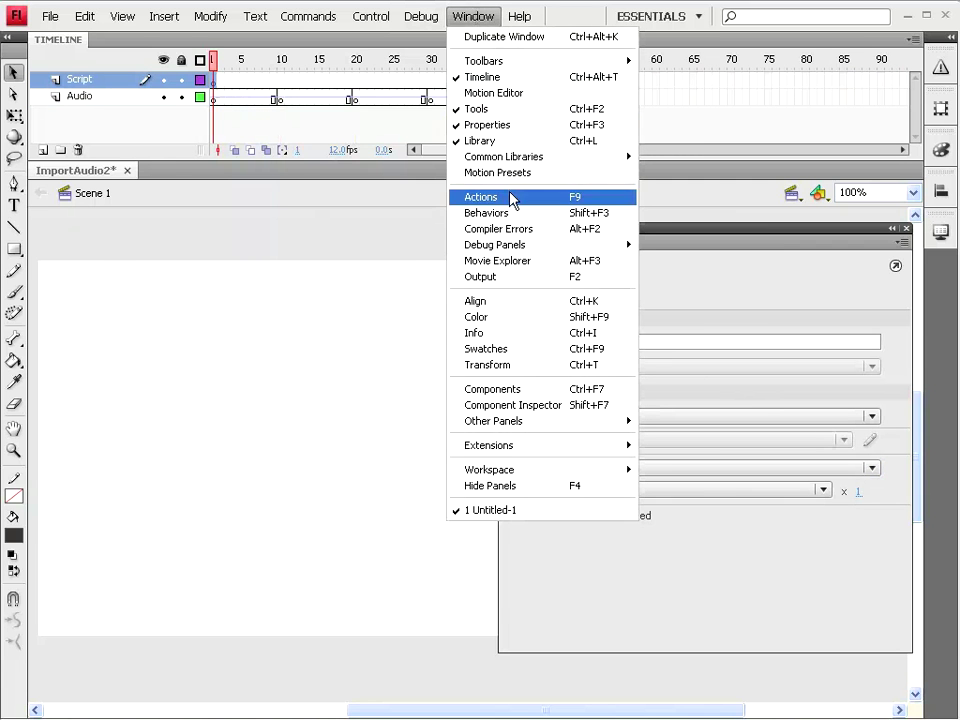
pyautogui.click(490, 196)
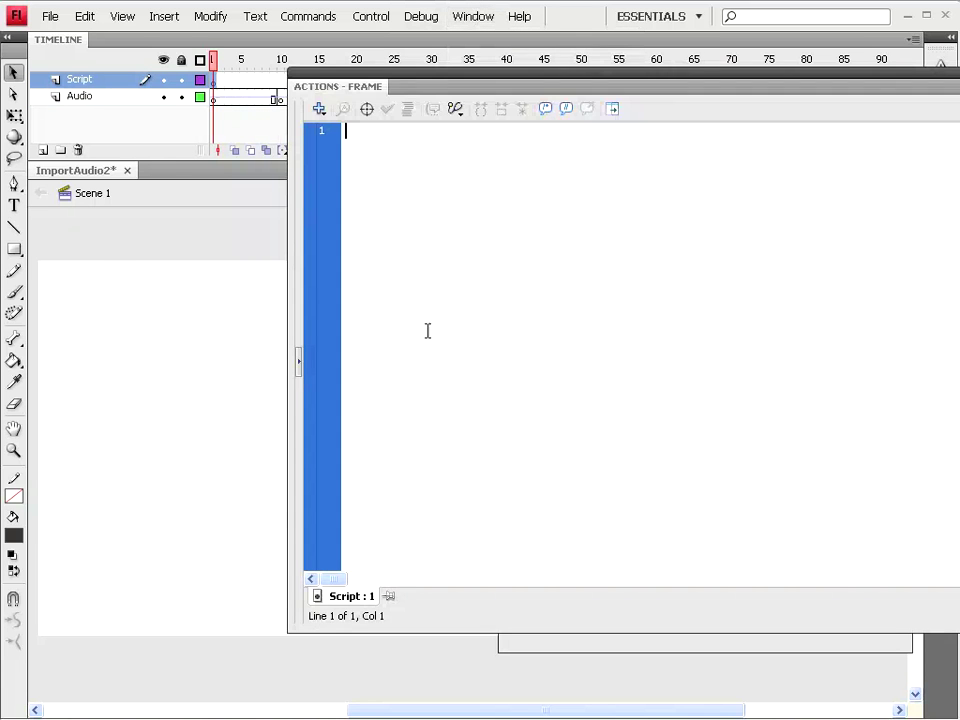
pyautogui.click(319, 110)
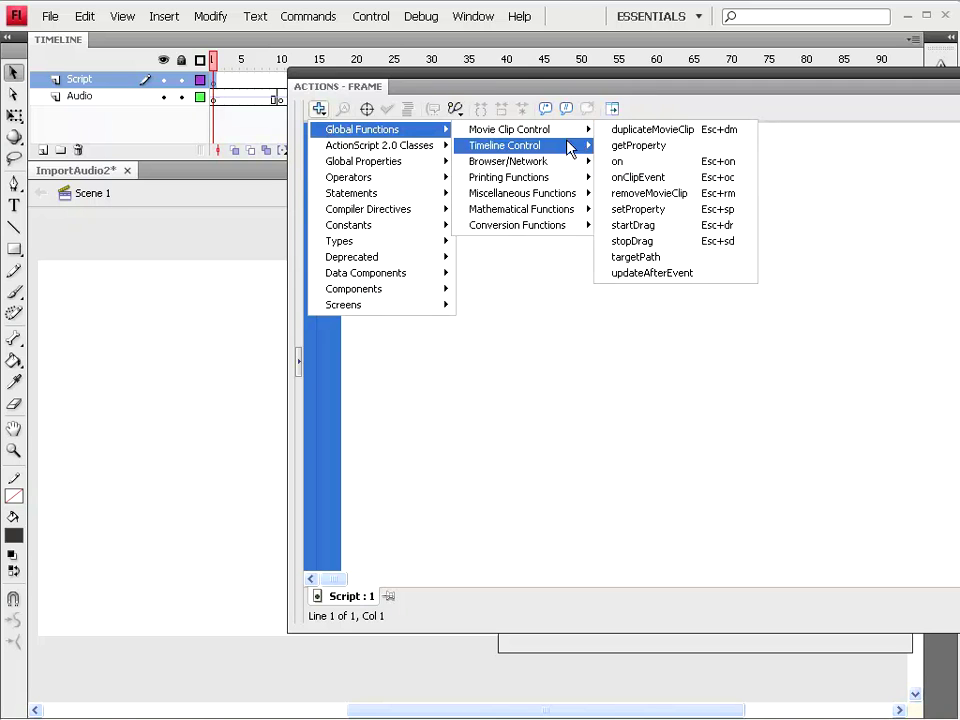
pyautogui.moveTo(505, 145)
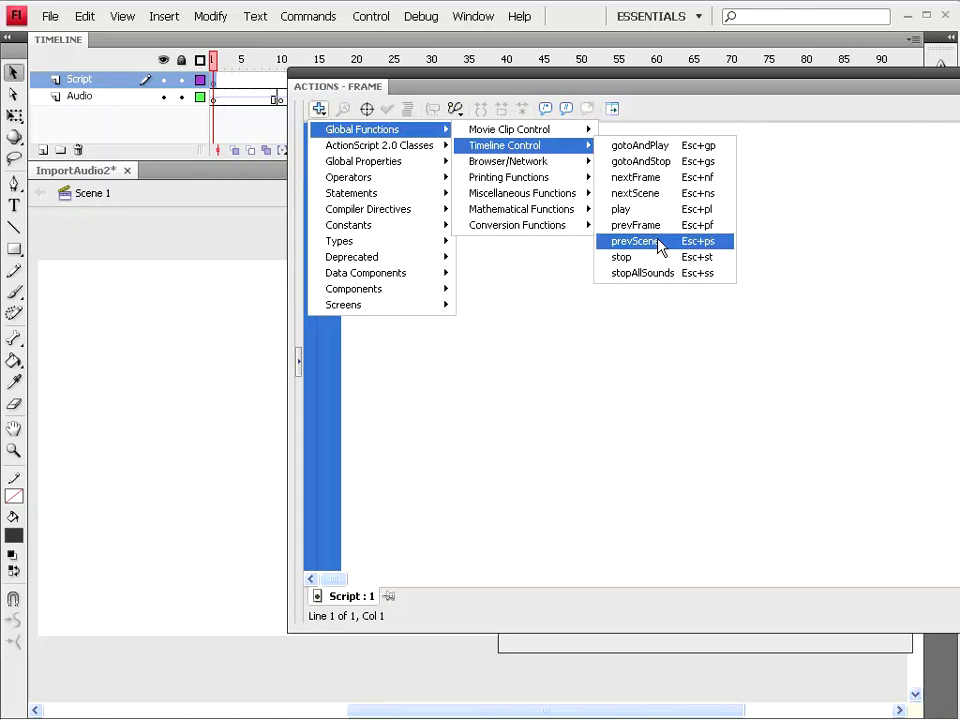
pyautogui.click(657, 262)
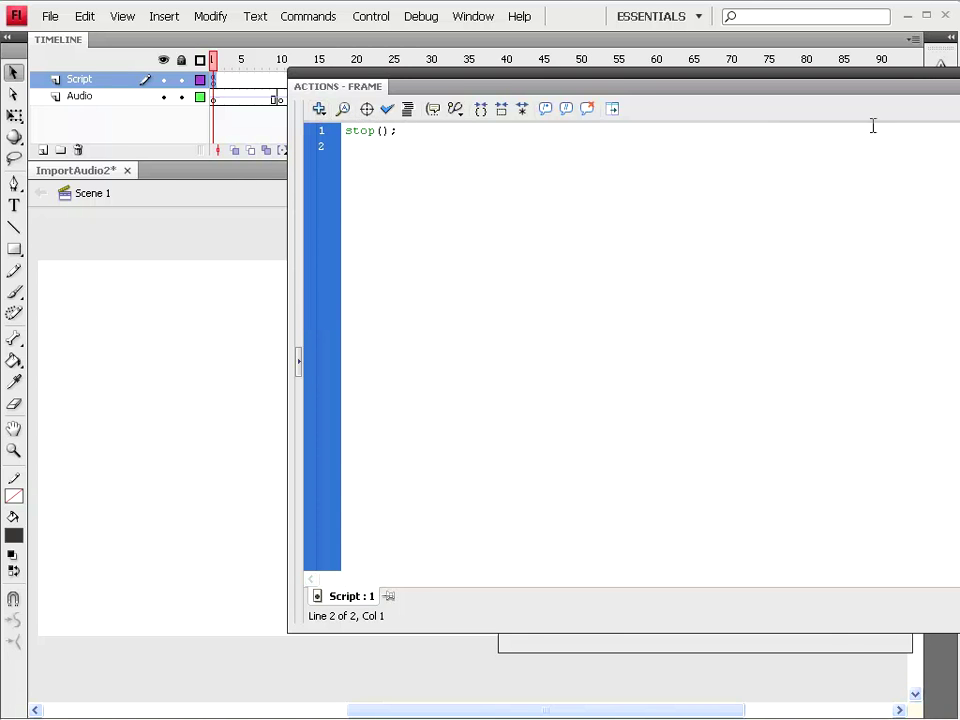
pyautogui.press('F9')
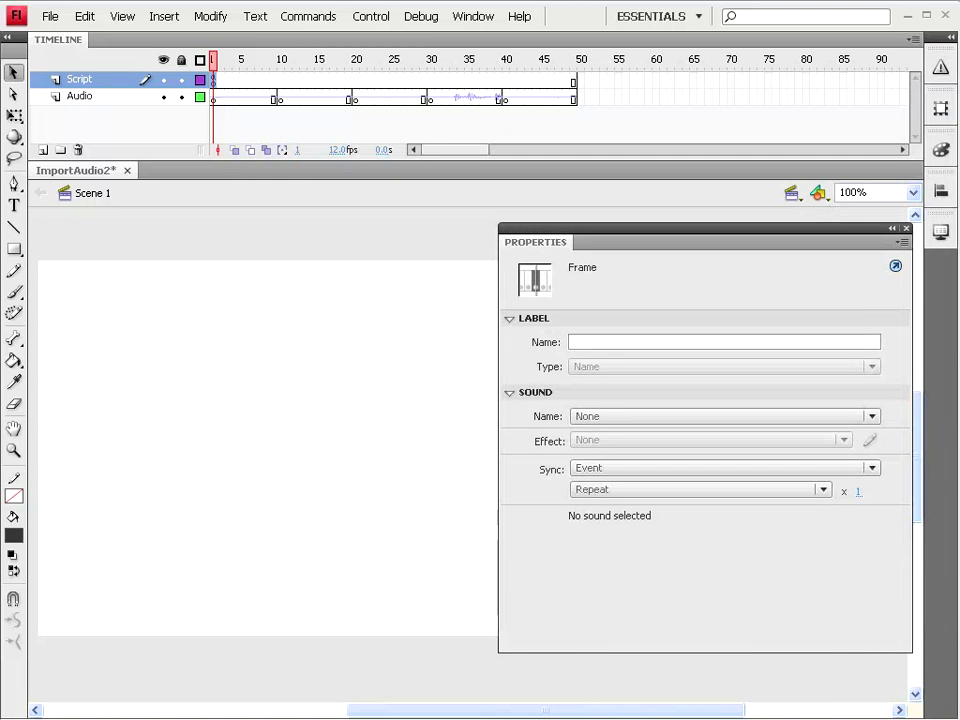
pyautogui.press('F9')
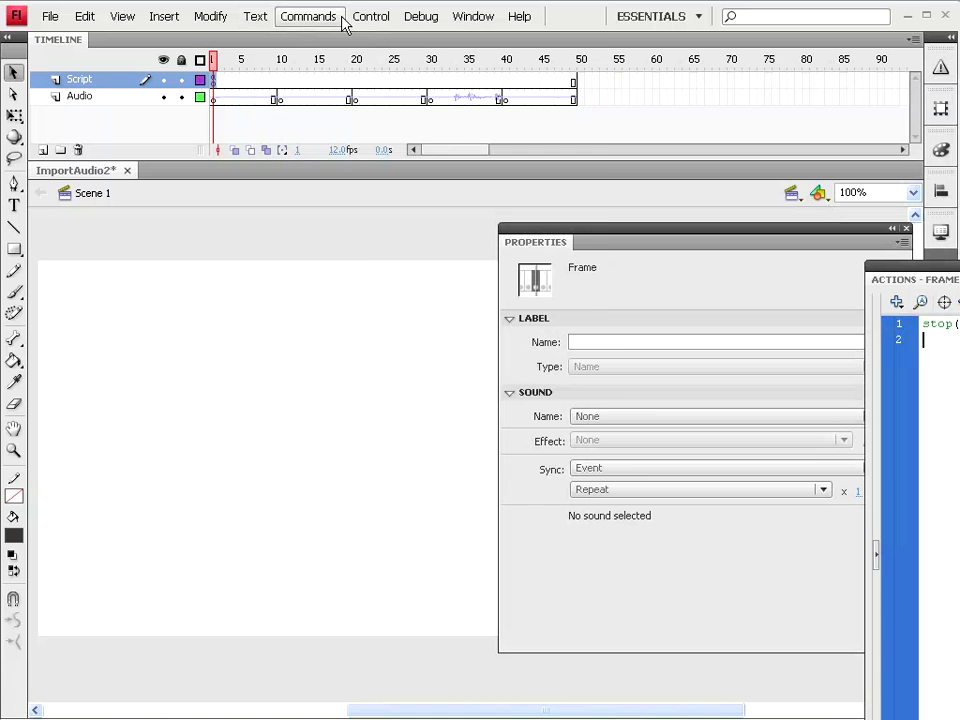
pyautogui.click(372, 17)
pyautogui.click(364, 133)
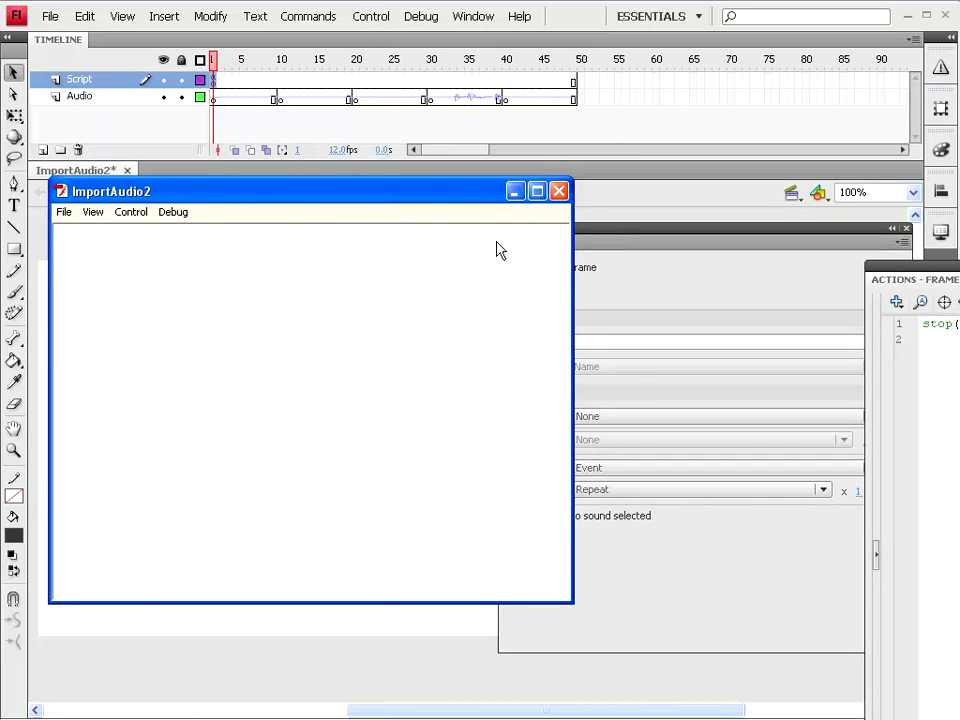
pyautogui.moveTo(298, 201); pyautogui.dragTo(324, 169)
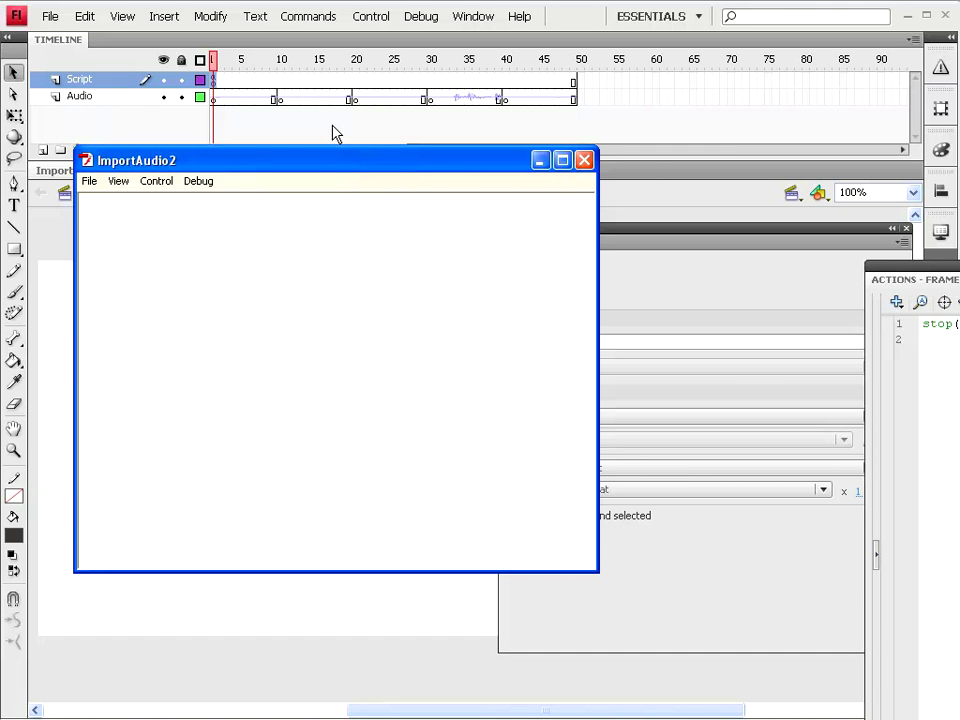
pyautogui.click(584, 162)
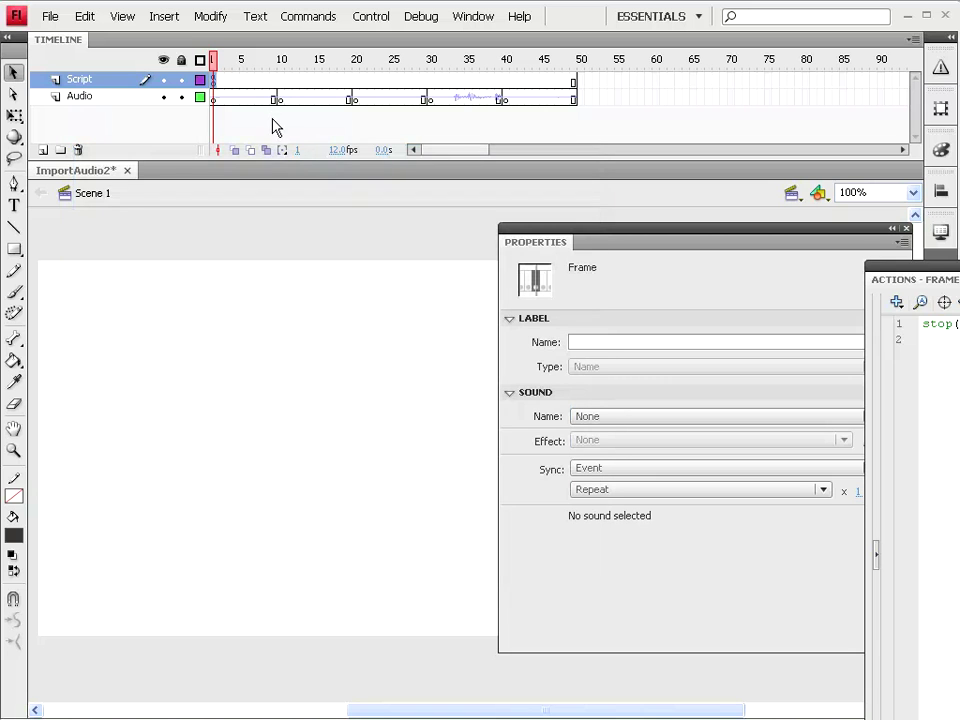
pyautogui.click(281, 80)
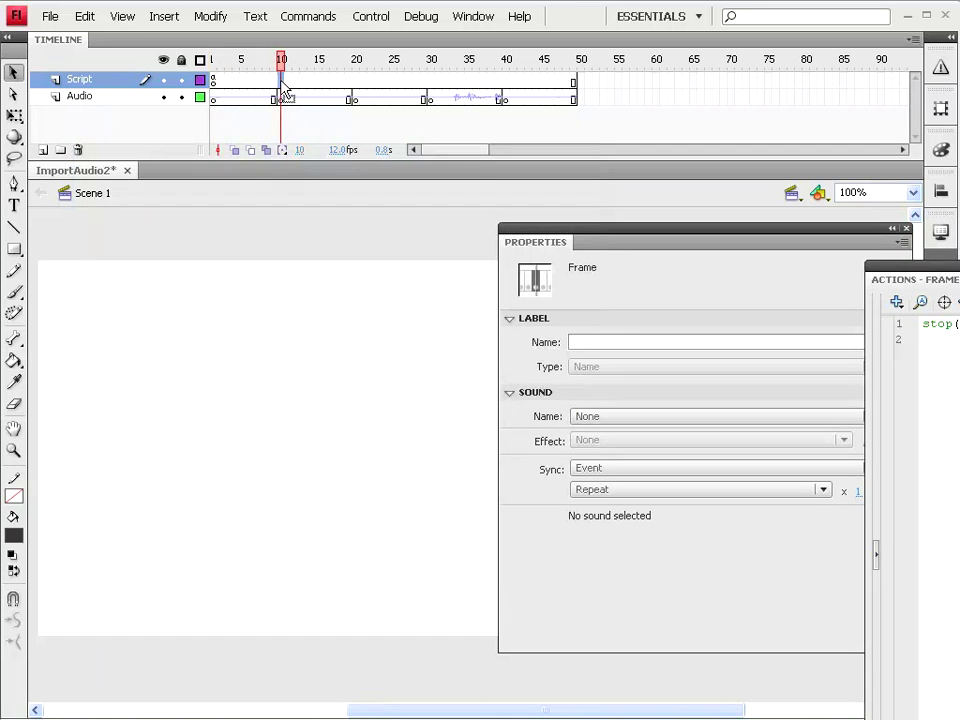
# - Insert keyframes with stop() actions at Script layer frames 10 and 20
pyautogui.rightClick(282, 83)
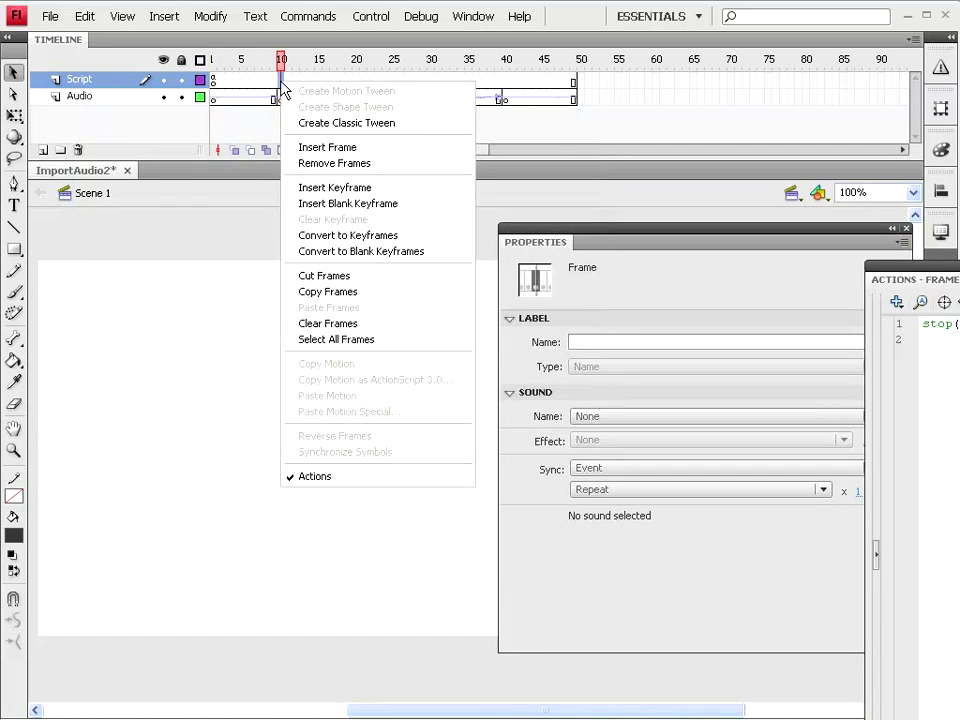
pyautogui.click(320, 188)
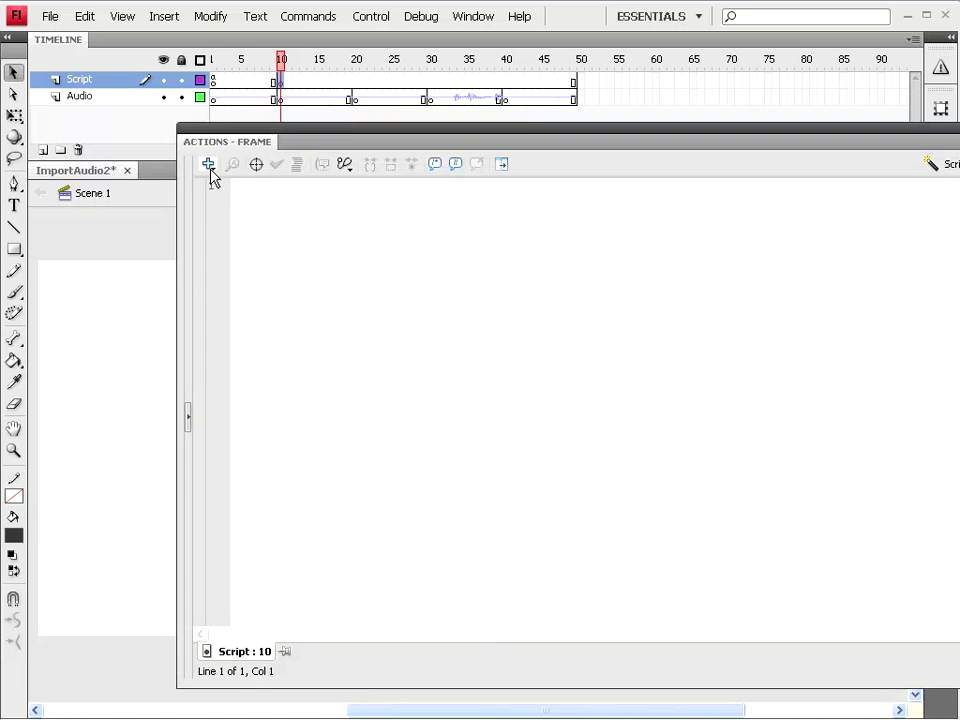
pyautogui.click(208, 165)
pyautogui.moveTo(252, 185)
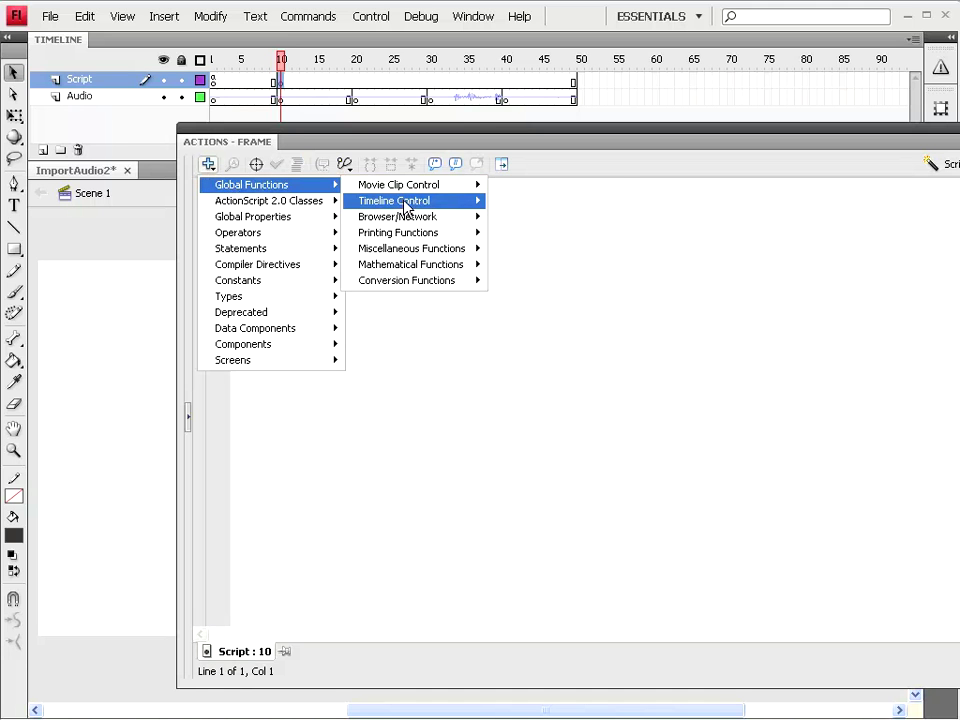
pyautogui.moveTo(395, 200)
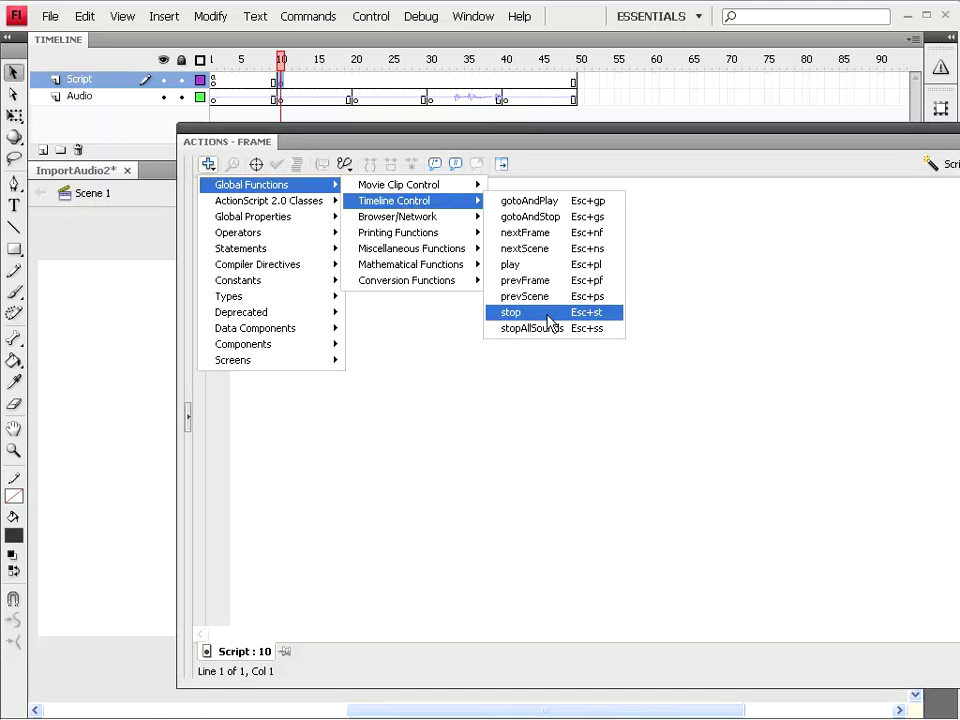
pyautogui.click(540, 318)
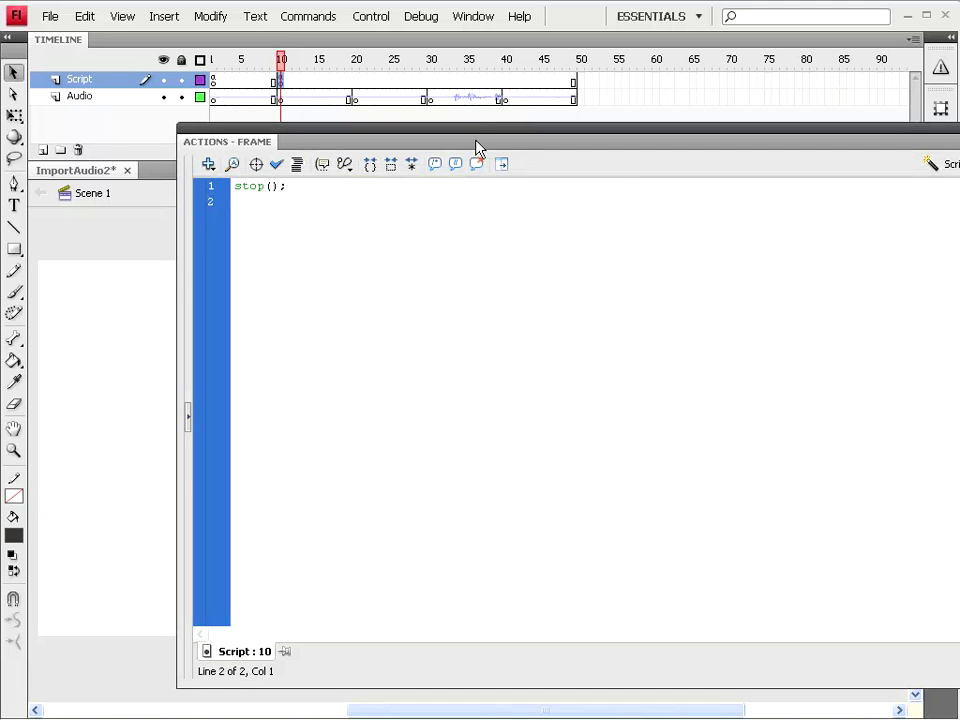
pyautogui.click(355, 80)
pyautogui.rightClick(355, 80)
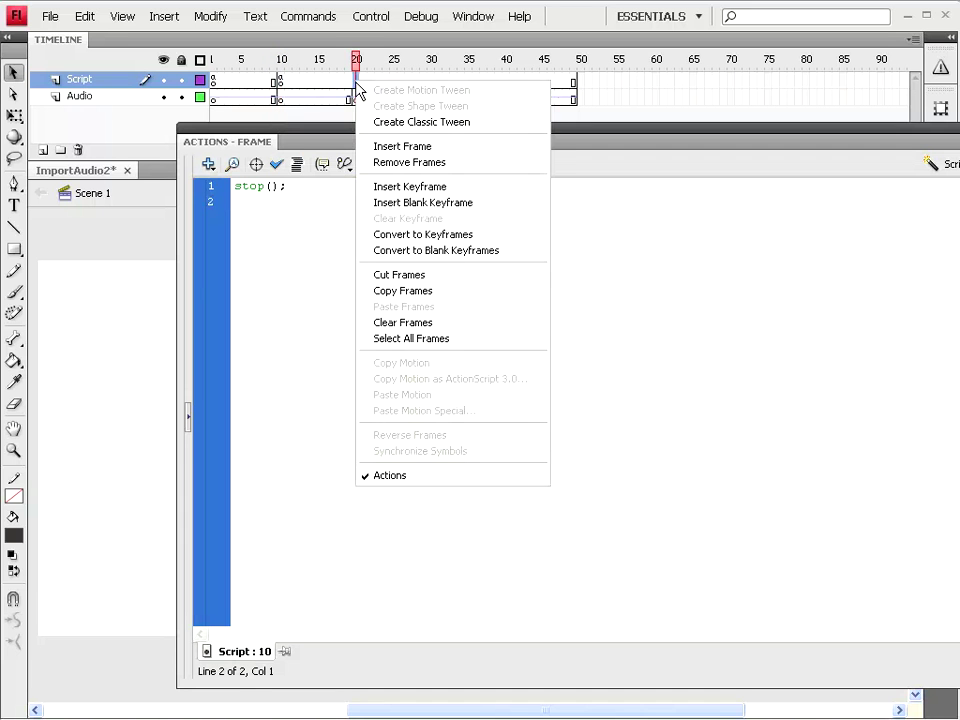
pyautogui.click(397, 187)
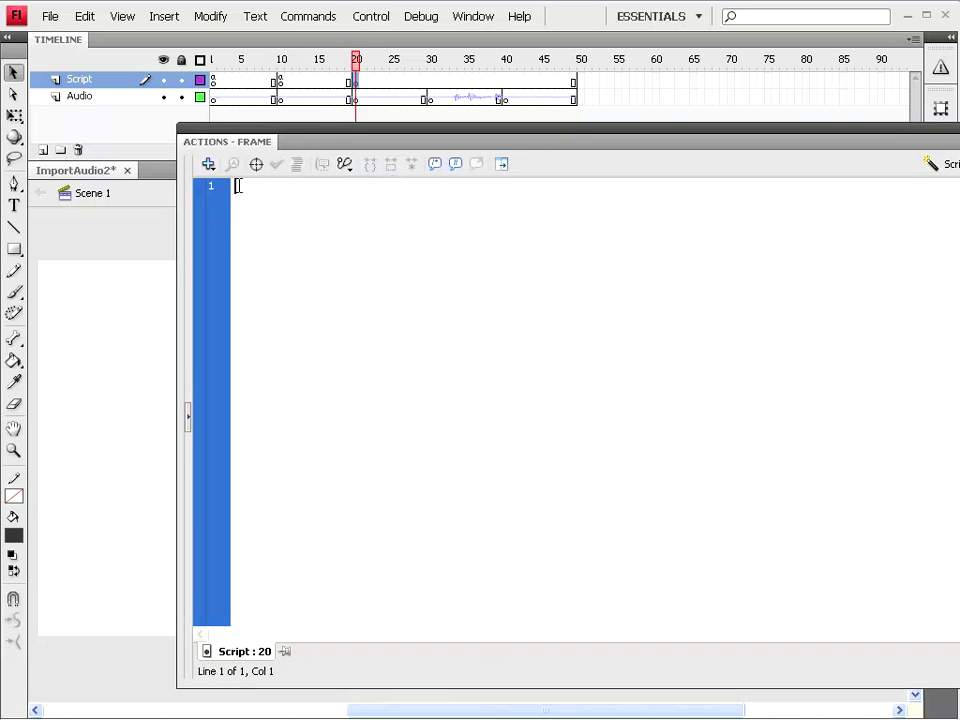
pyautogui.click(208, 164)
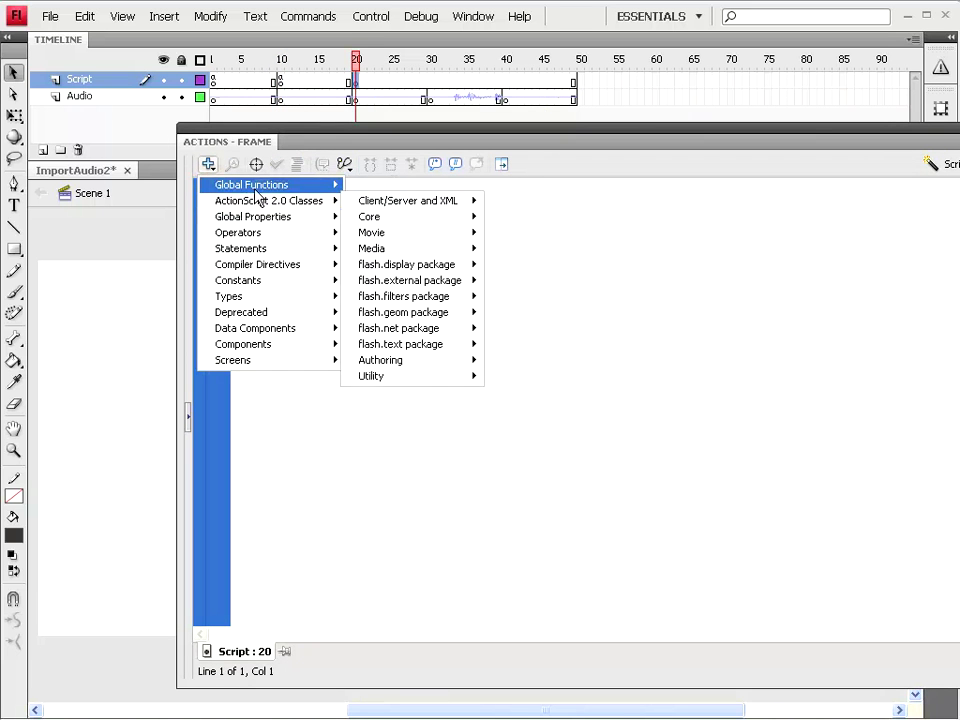
pyautogui.moveTo(251, 185)
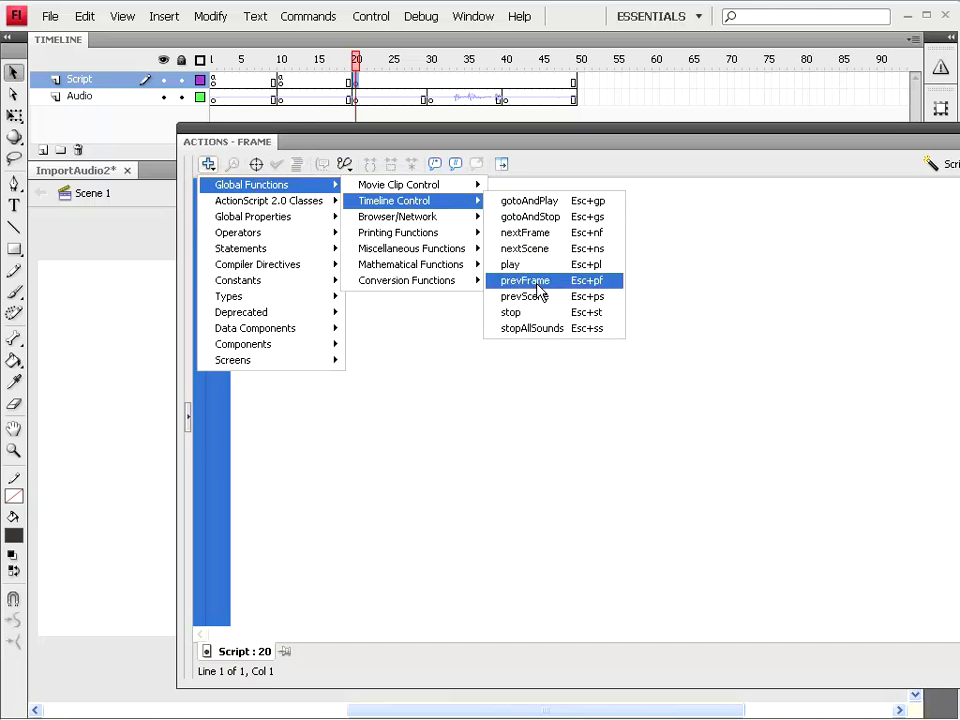
pyautogui.click(538, 313)
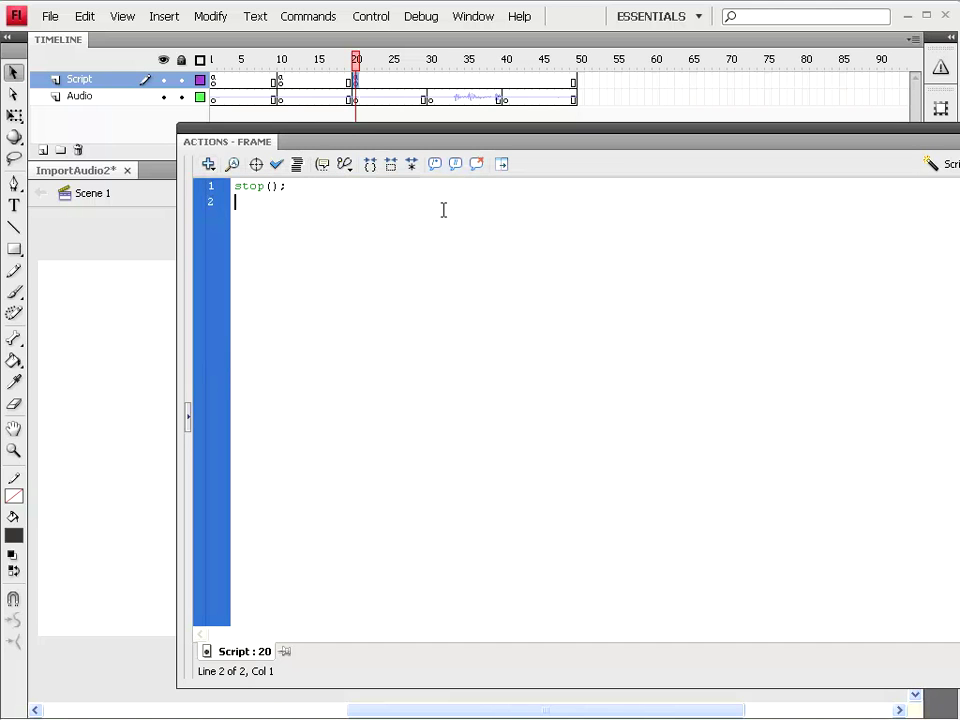
# - Insert keyframes with stop() actions at Script frames 30 and 40, toggling the Actions panel with F9
pyautogui.click(431, 84)
pyautogui.rightClick(431, 82)
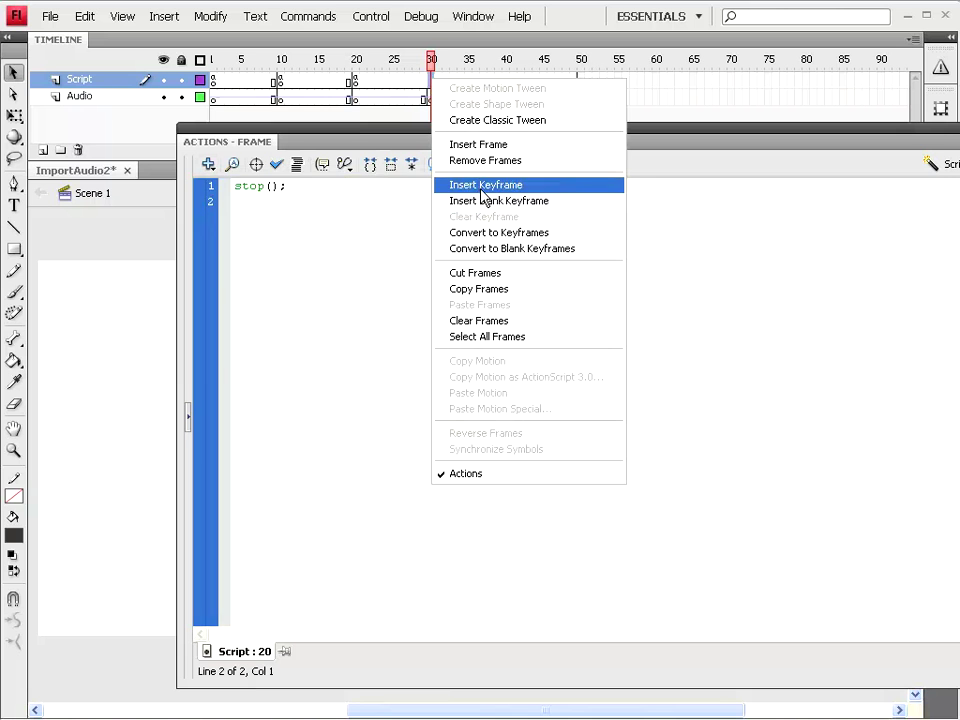
pyautogui.click(485, 185)
pyautogui.click(208, 164)
pyautogui.moveTo(394, 200)
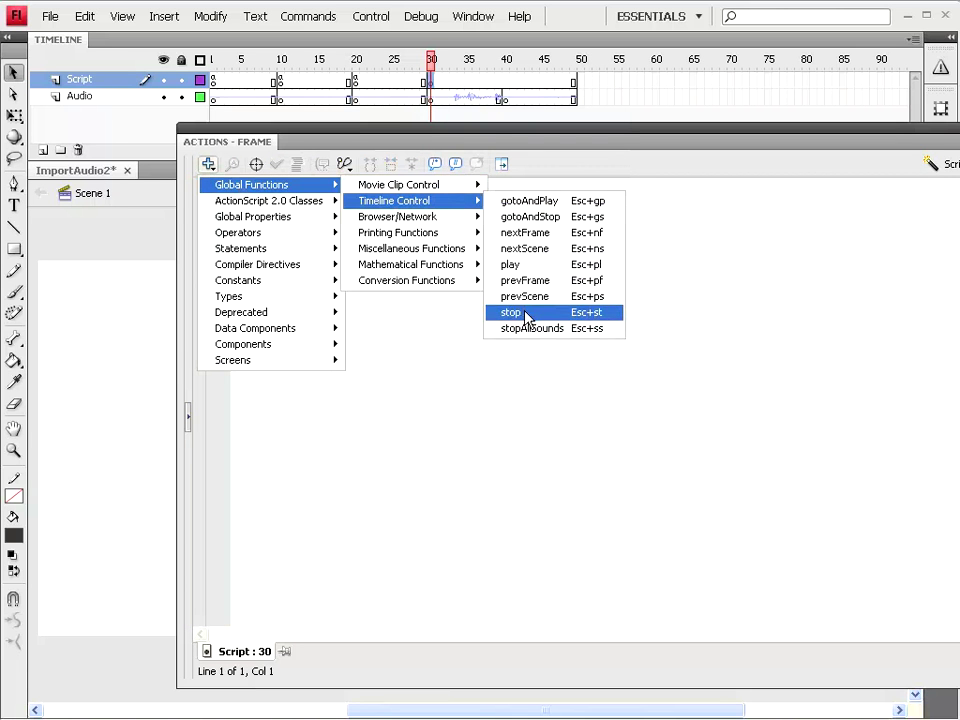
pyautogui.click(522, 313)
pyautogui.click(507, 80)
pyautogui.rightClick(506, 80)
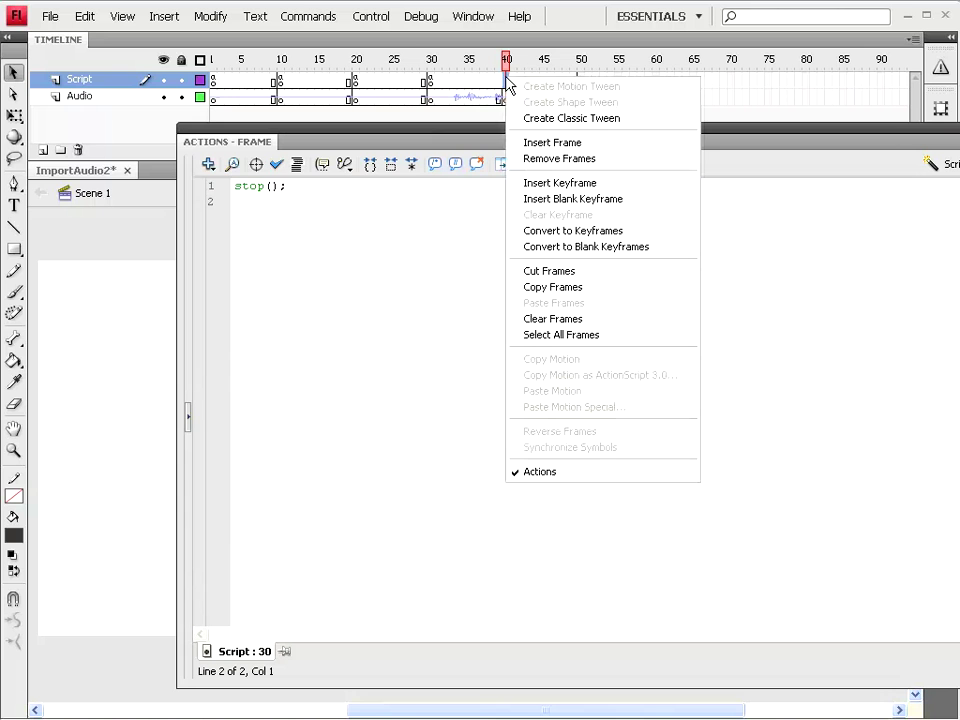
pyautogui.click(549, 184)
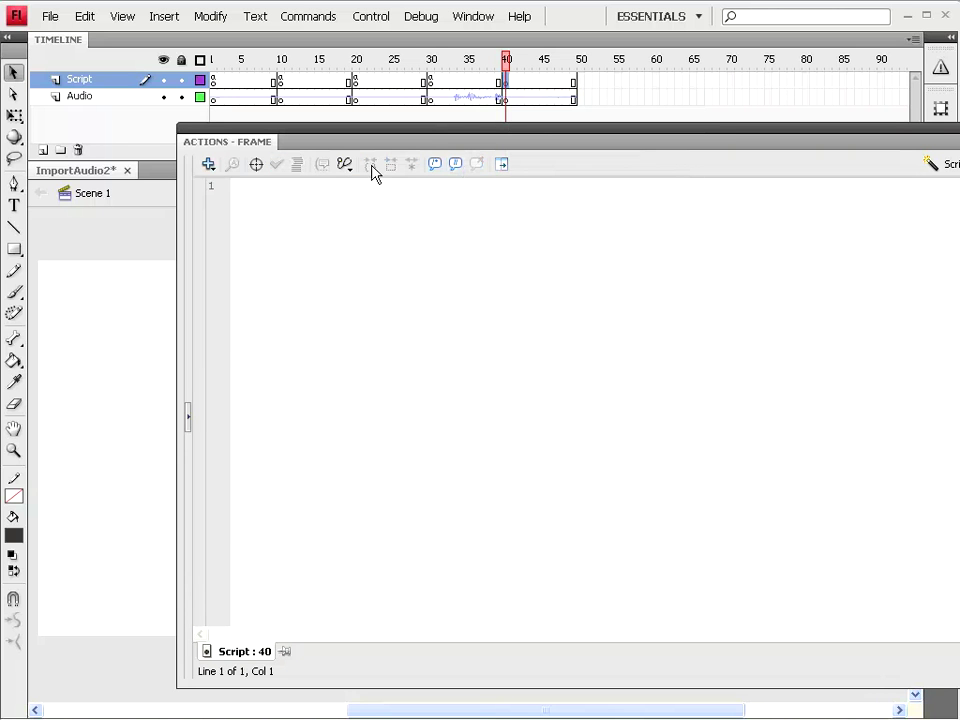
pyautogui.click(208, 164)
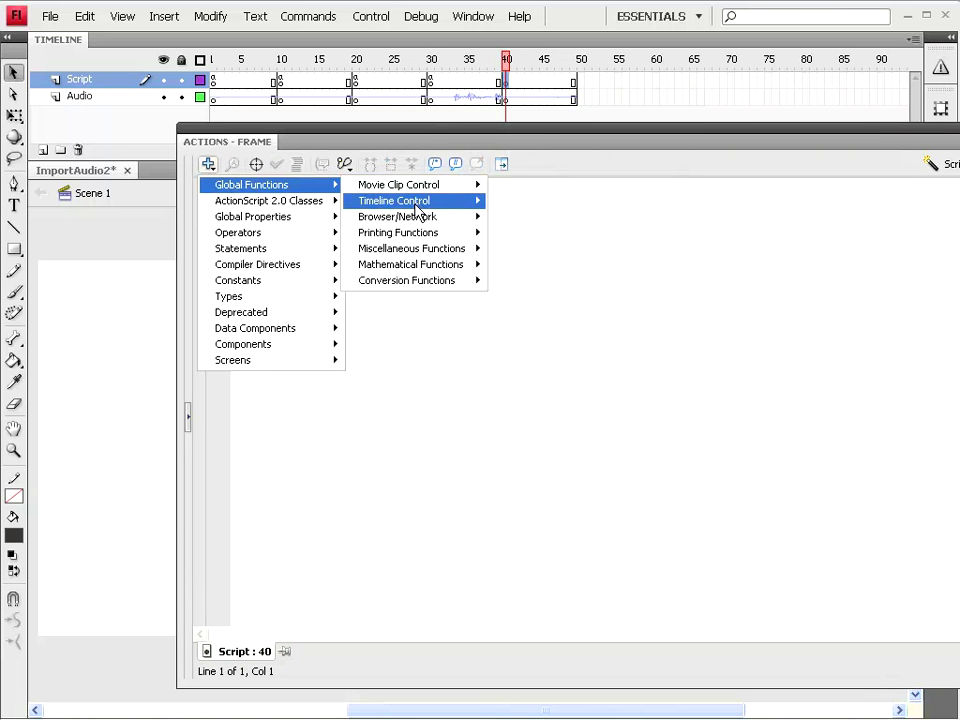
pyautogui.moveTo(394, 201)
pyautogui.click(518, 312)
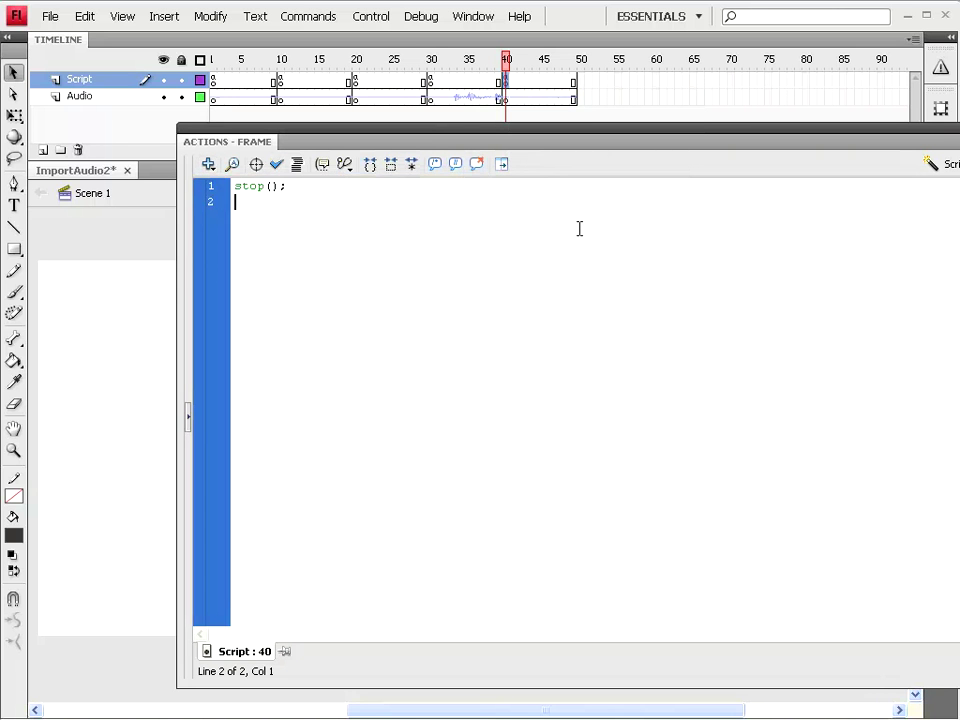
pyautogui.press('F9')
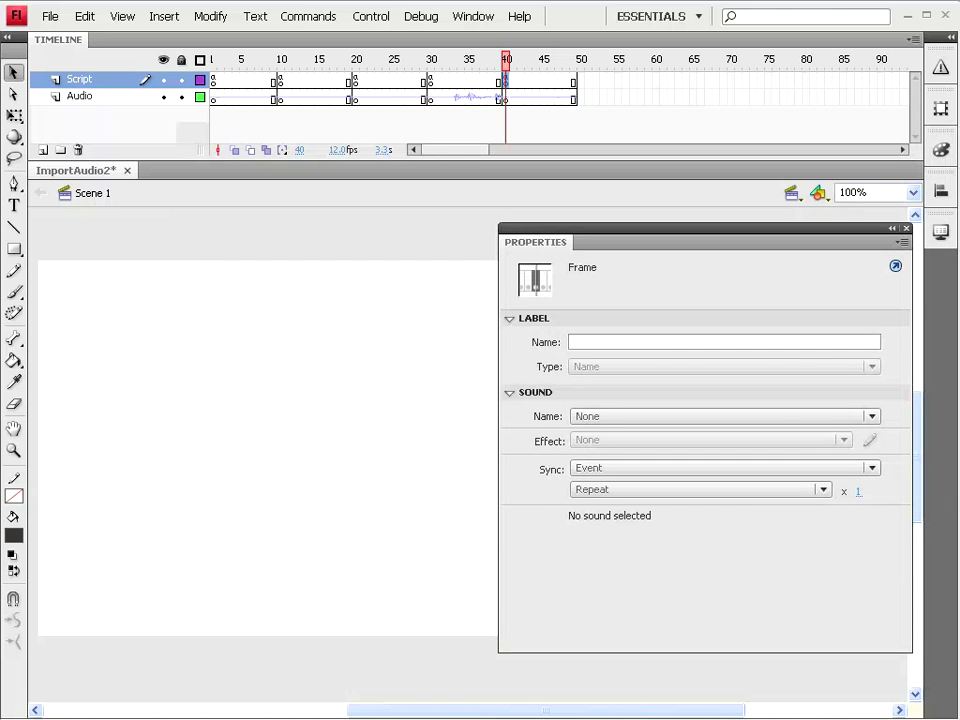
pyautogui.press('F9')
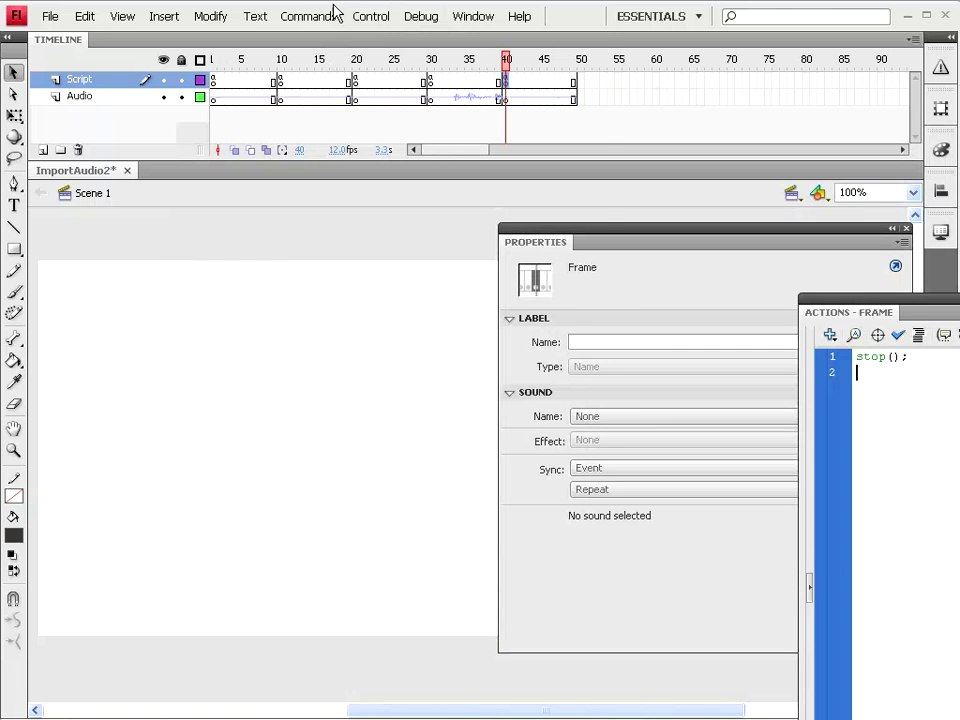
# - Test the movie, close the preview, and draw a rectangle near the stage's top-left
pyautogui.click(367, 18)
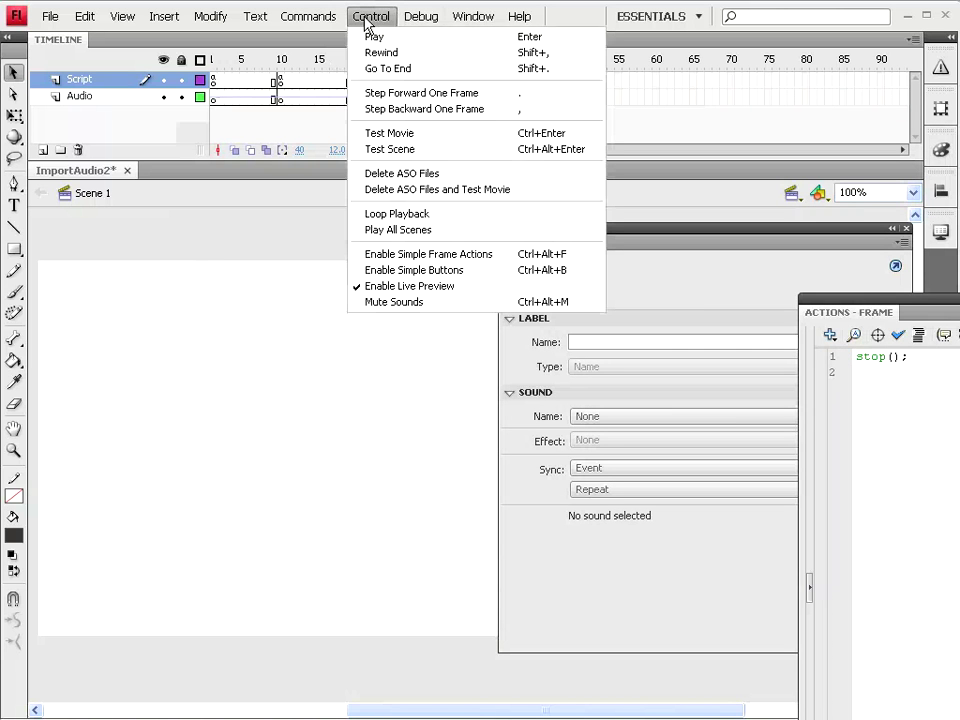
pyautogui.click(397, 134)
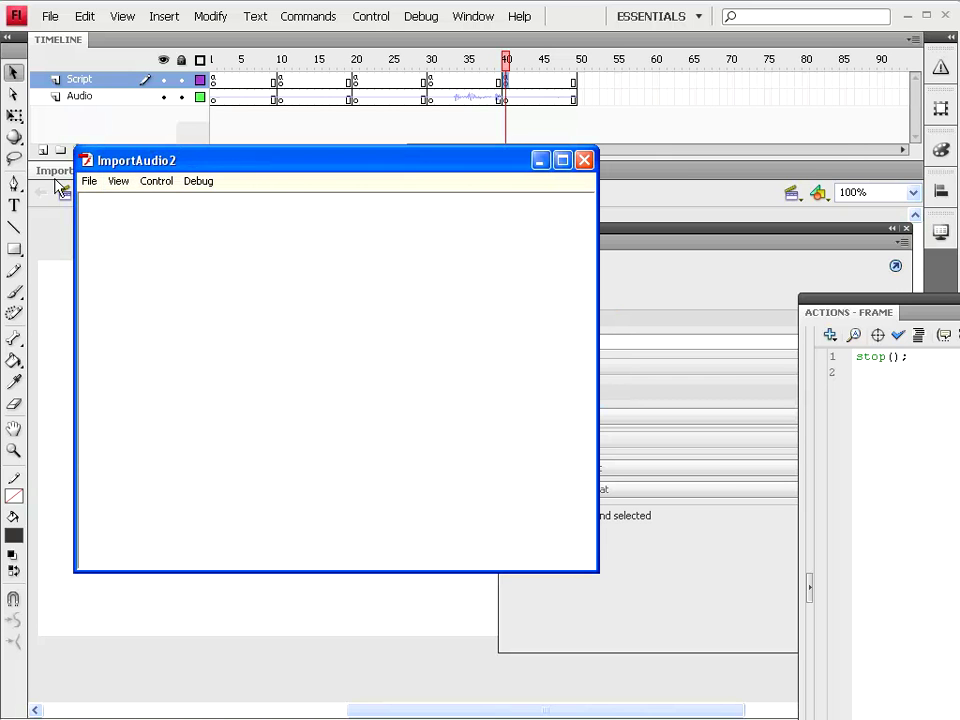
pyautogui.click(586, 162)
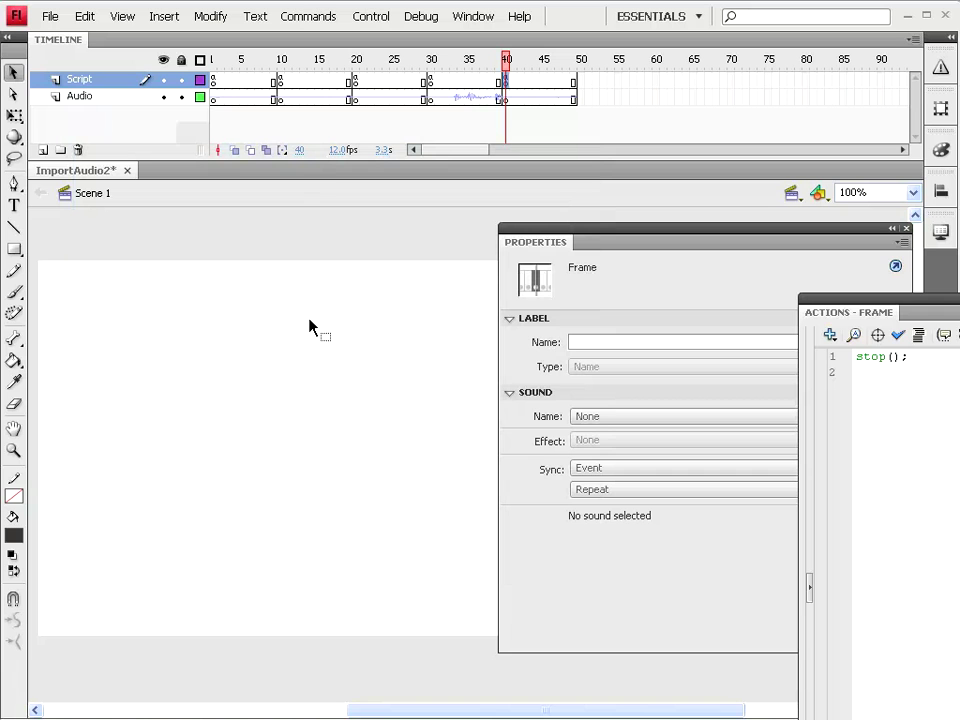
pyautogui.click(14, 249)
pyautogui.moveTo(47, 270)
pyautogui.mouseDown()
pyautogui.moveTo(211, 342)
pyautogui.moveTo(357, 324)
pyautogui.mouseUp()
# - Convert the dark rectangle into a Button symbol named pastikan
pyautogui.click(14, 72)
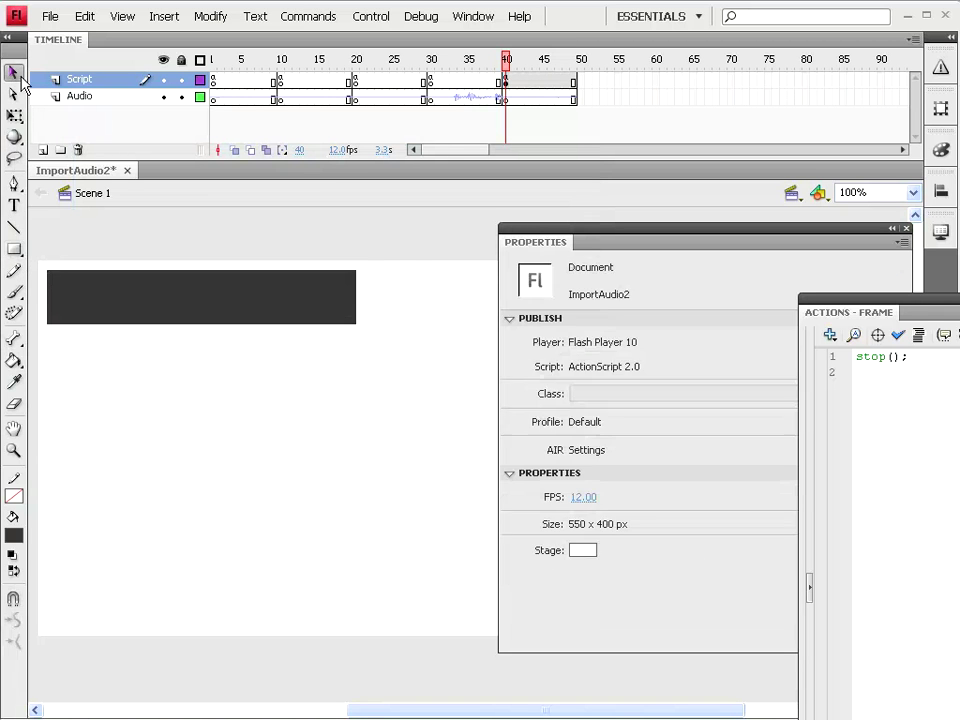
pyautogui.click(123, 296)
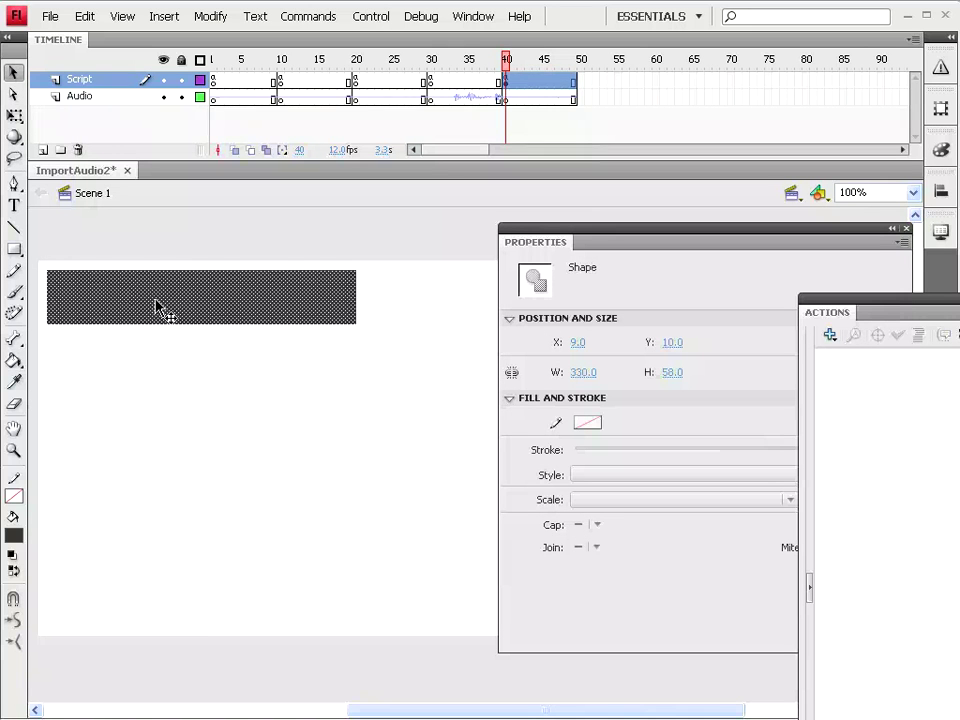
pyautogui.rightClick(157, 301)
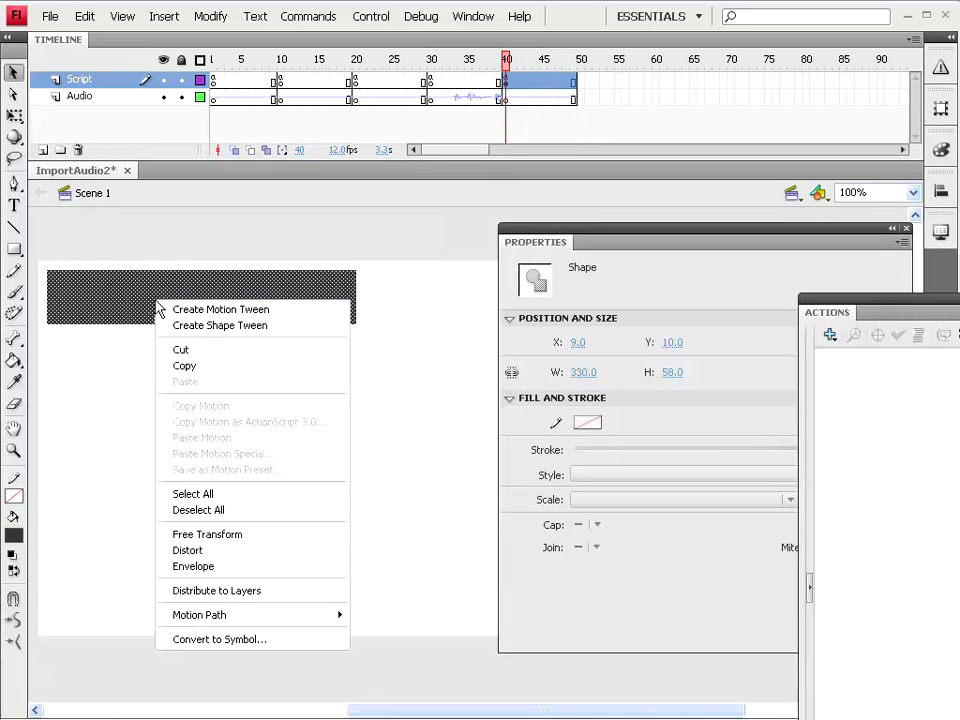
pyautogui.click(271, 639)
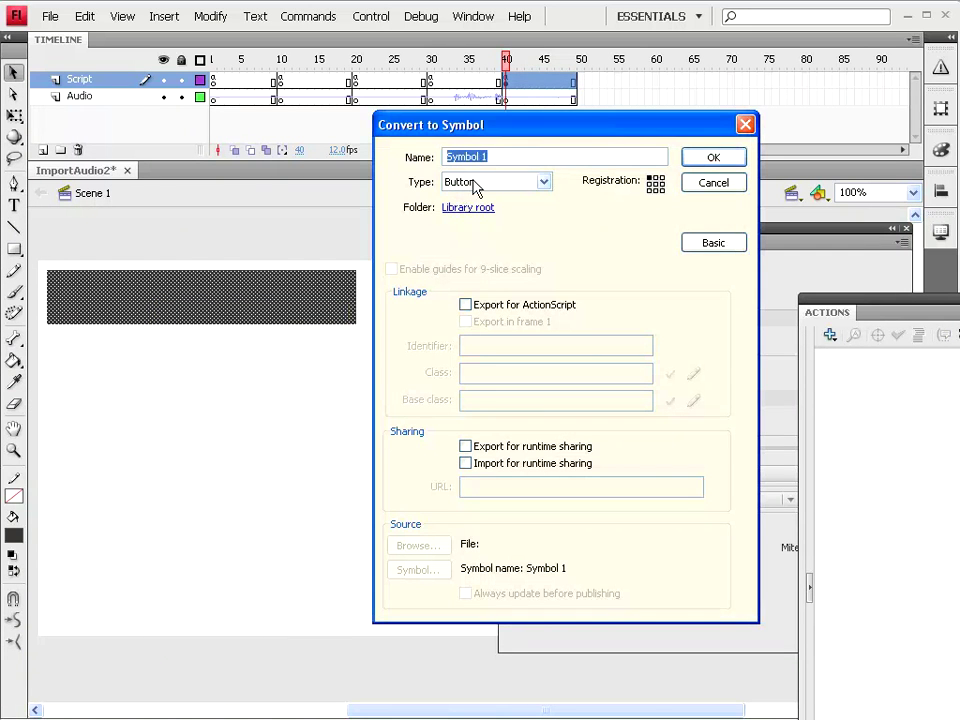
pyautogui.moveTo(538, 130); pyautogui.dragTo(383, 126)
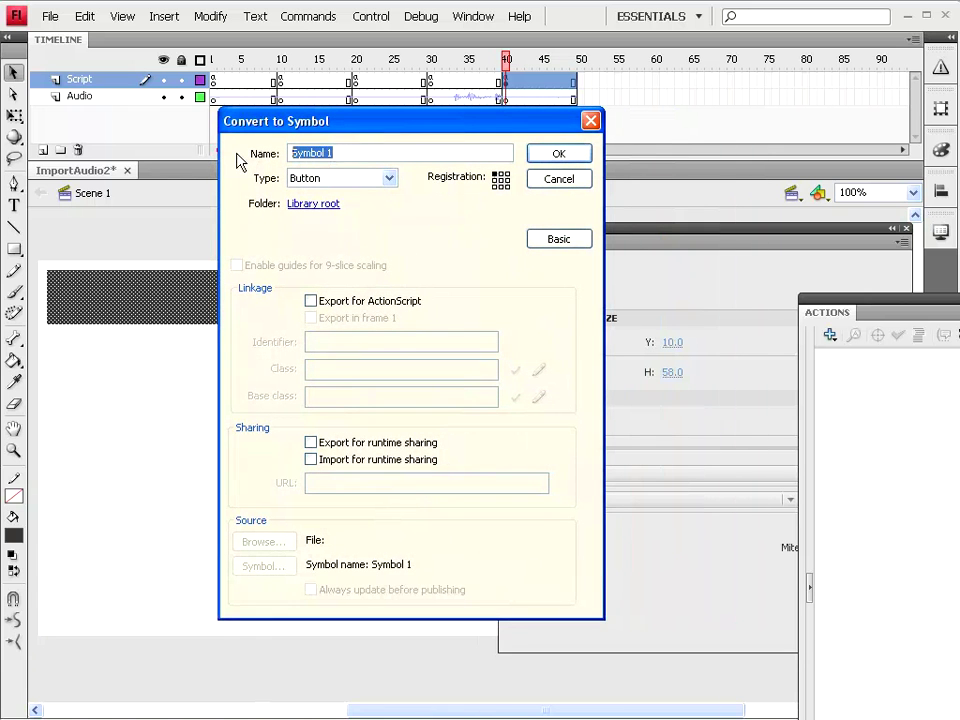
pyautogui.write('pastikan')
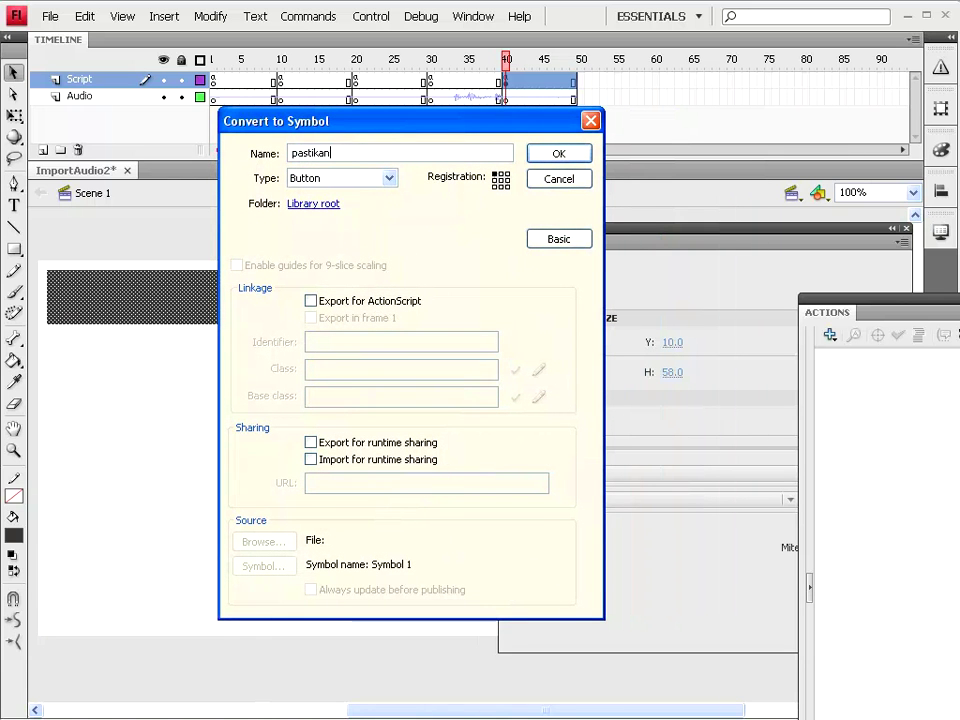
pyautogui.click(559, 156)
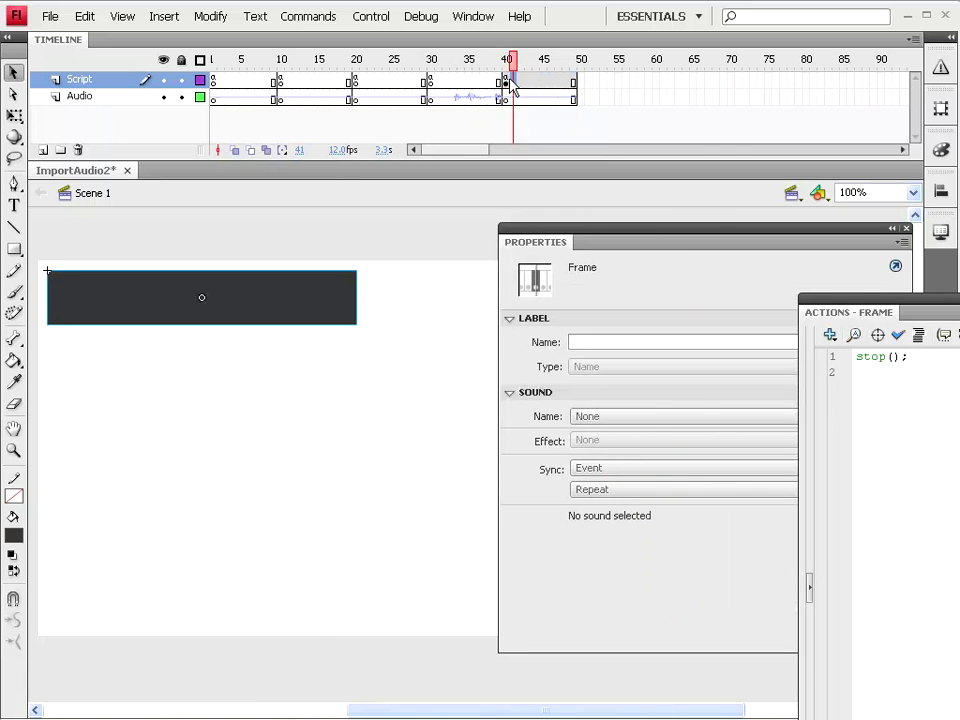
# - Cut the pastikan button off the stage at frame 40
pyautogui.click(506, 80)
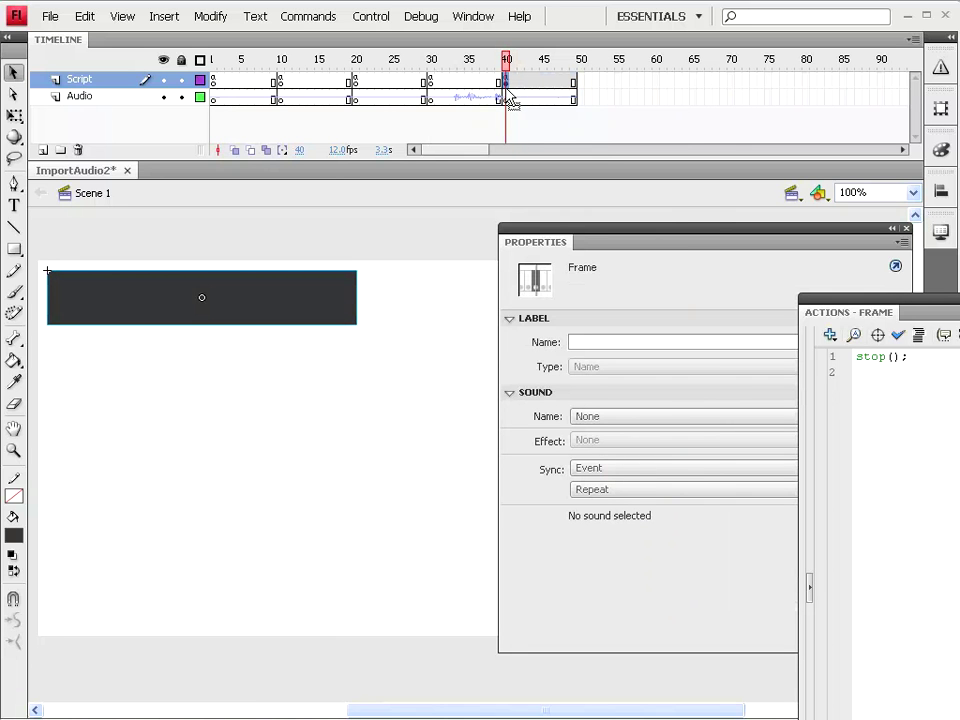
pyautogui.click(93, 17)
pyautogui.click(96, 79)
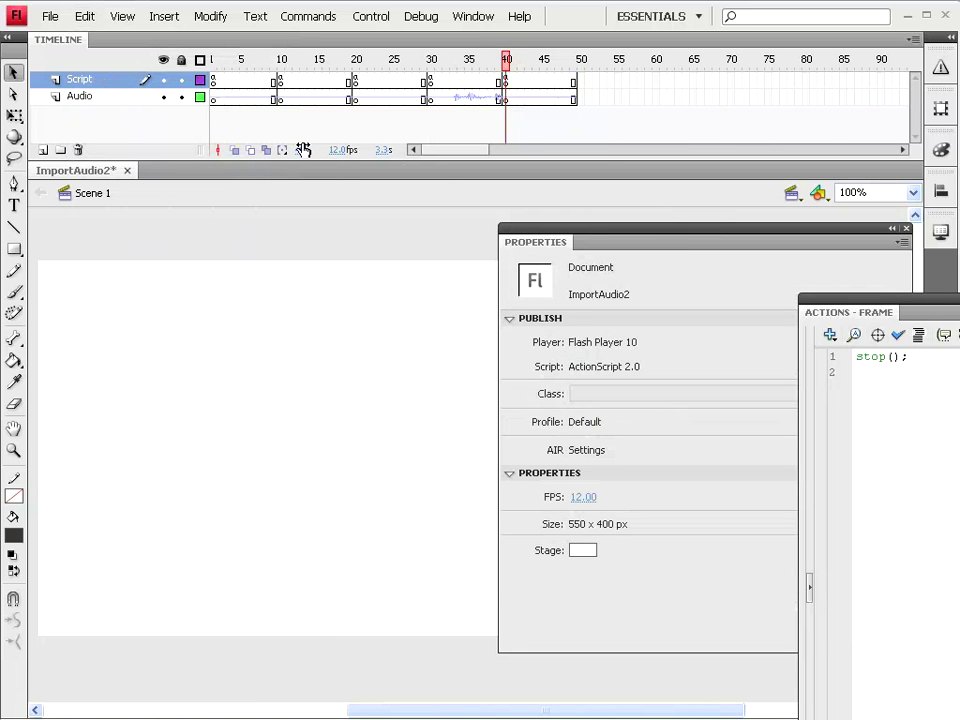
# - Create a layer above Script named Button and Paste in Place the pastikan button there
pyautogui.click(42, 150)
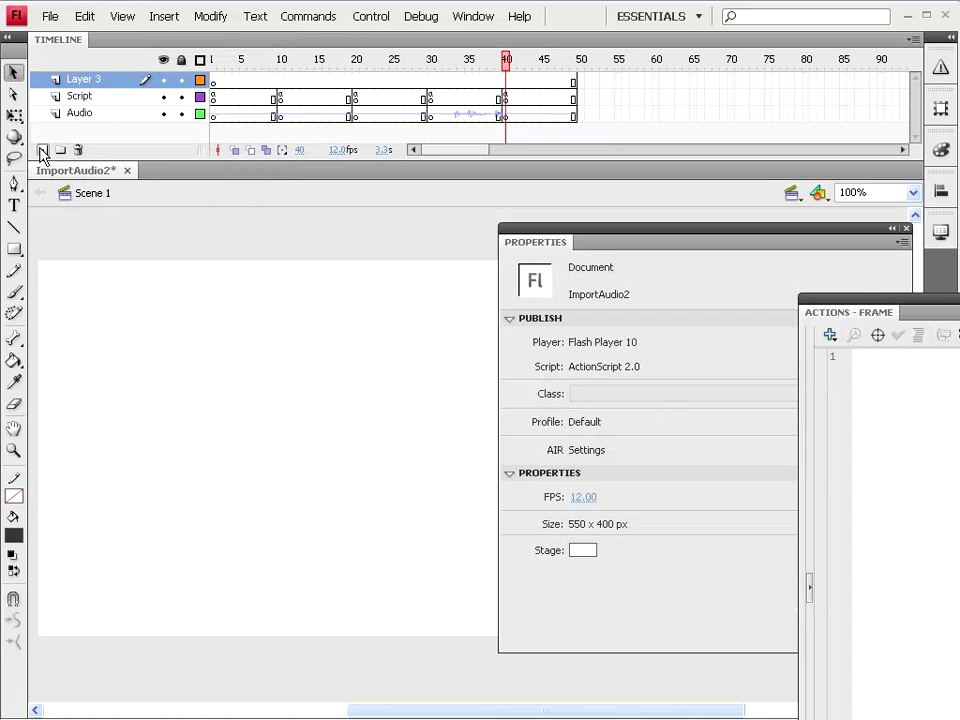
pyautogui.click(214, 81)
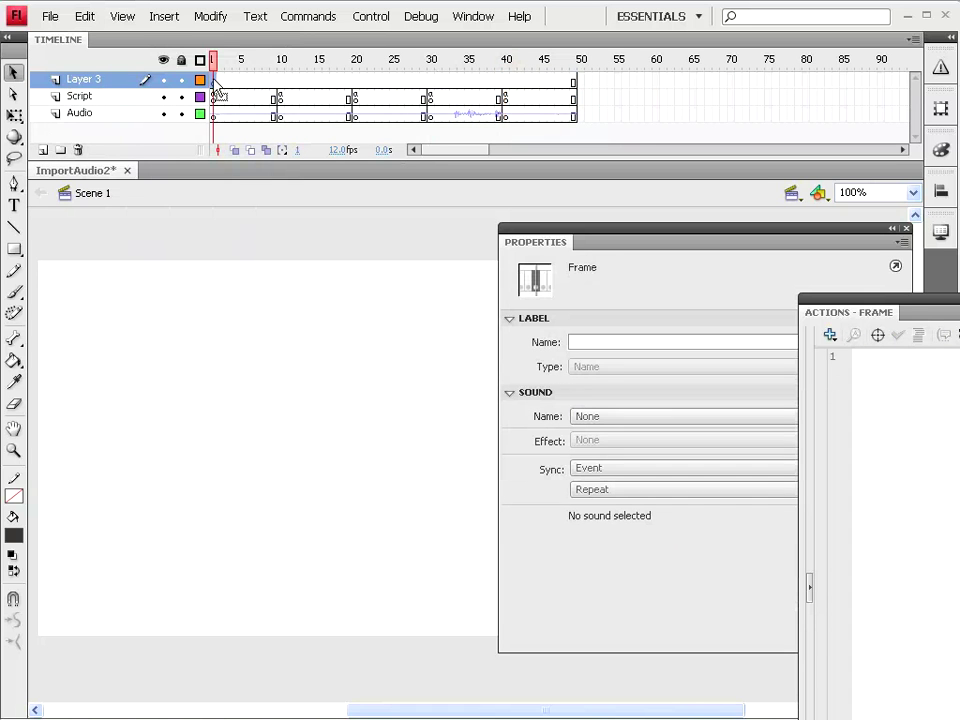
pyautogui.doubleClick(88, 79)
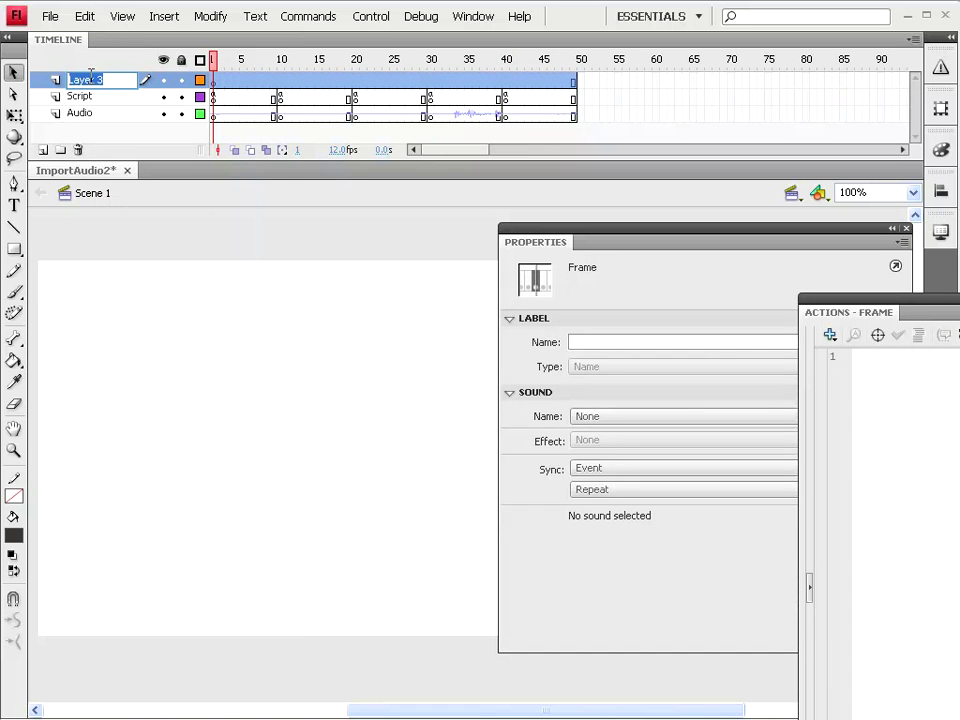
pyautogui.write('Button')
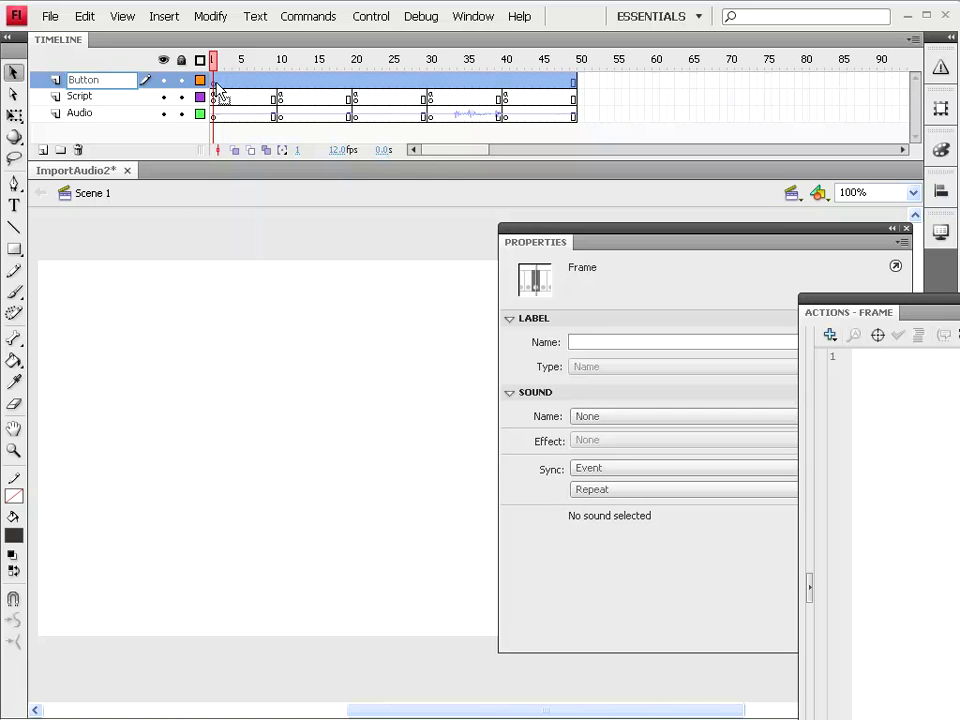
pyautogui.press('Return')
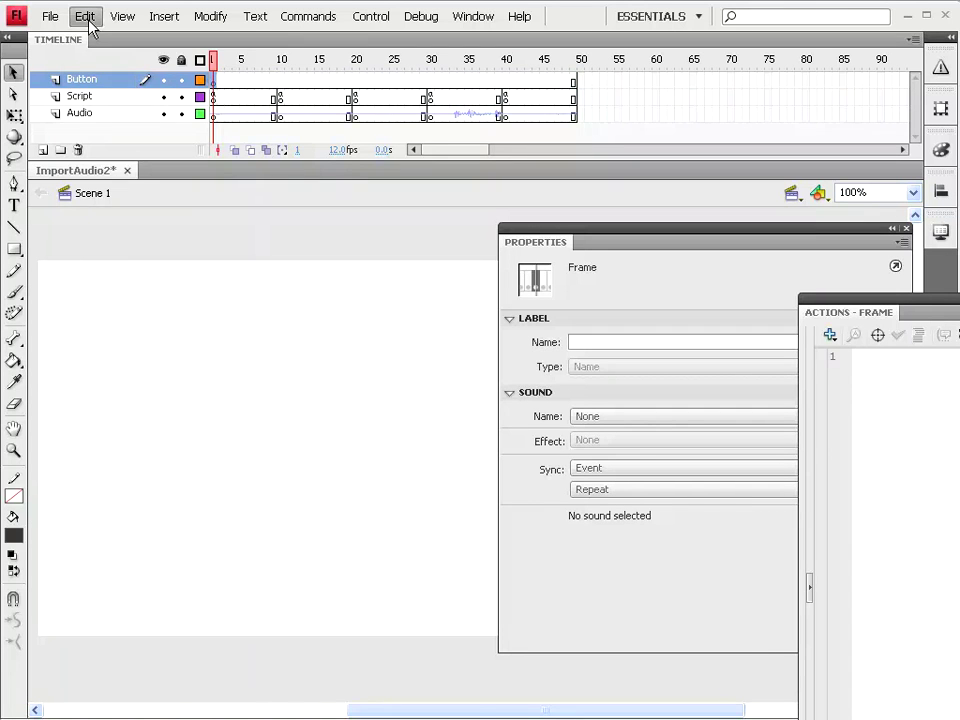
pyautogui.click(85, 16)
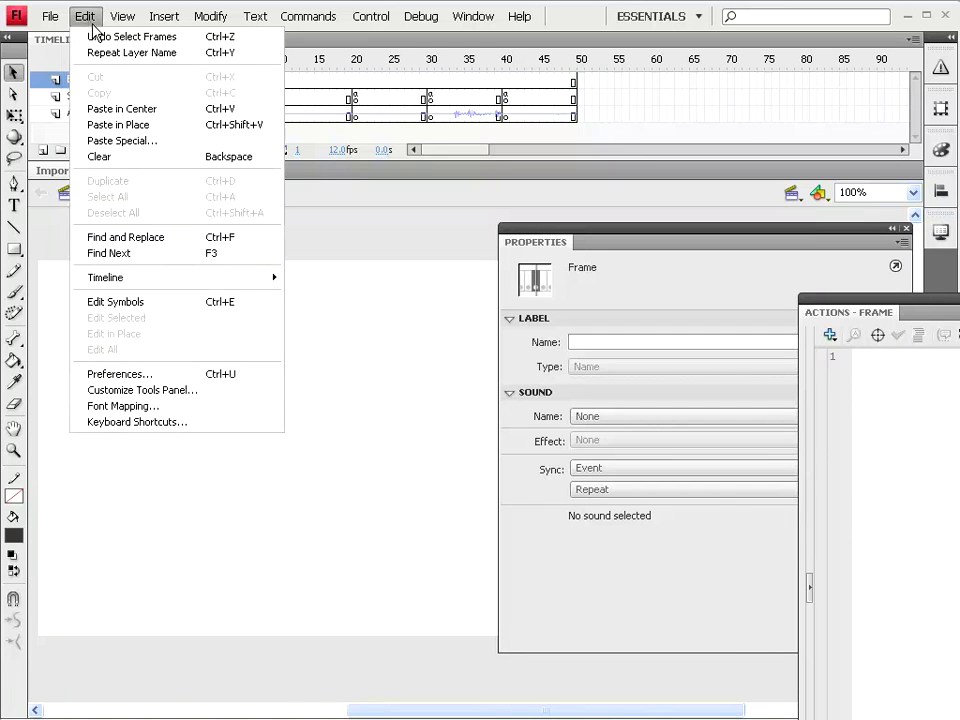
pyautogui.click(116, 131)
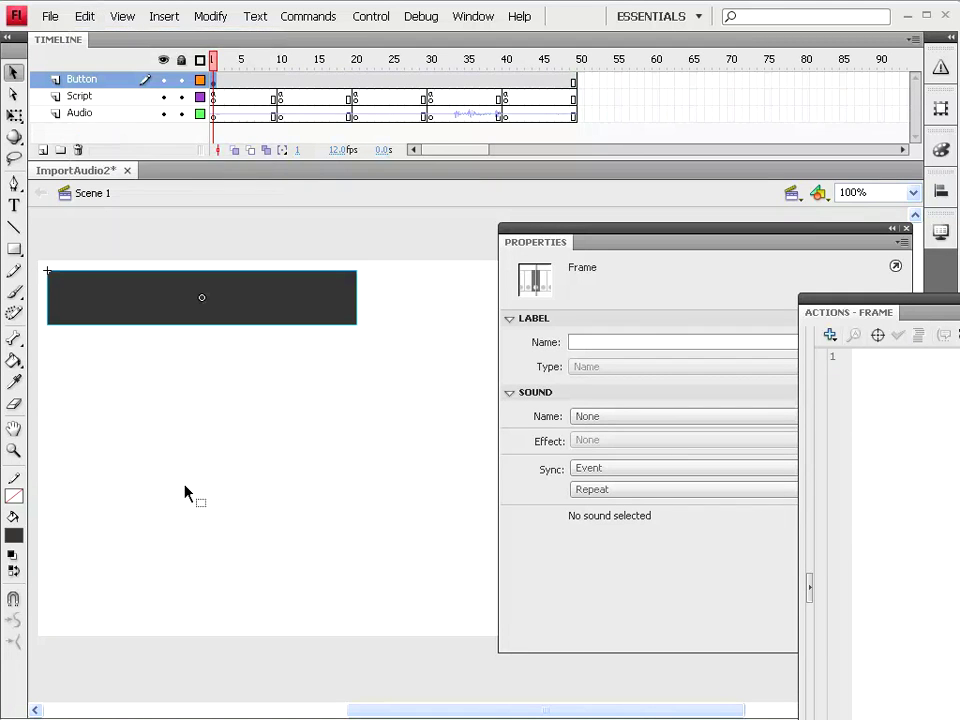
# - Inside the pastikan button, keyframe the Over state and fill its rectangle orange #FF6600
pyautogui.doubleClick(125, 312)
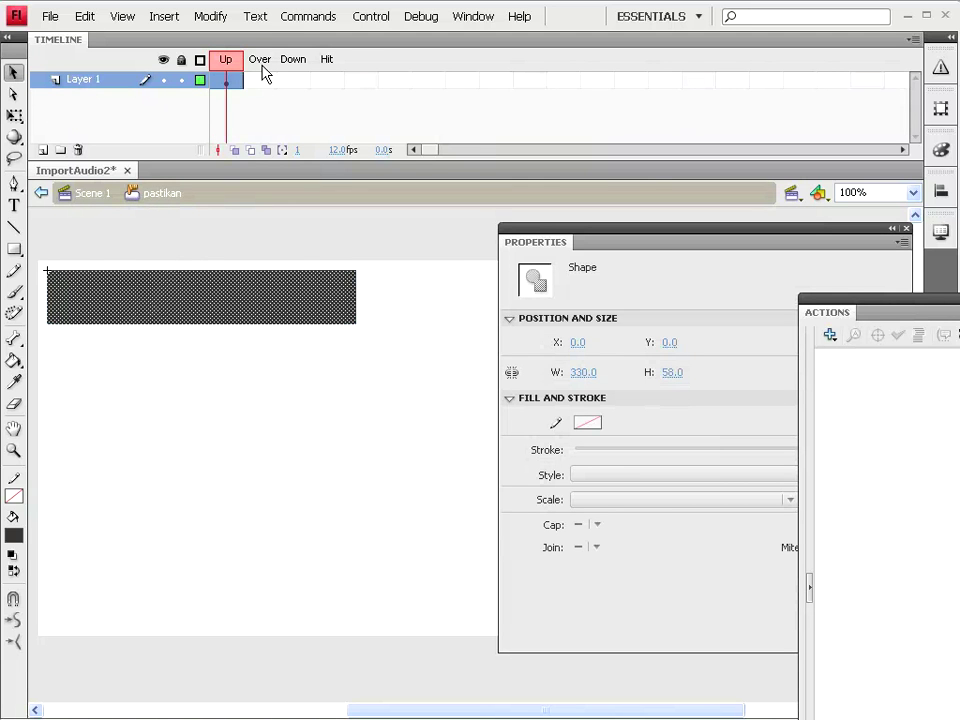
pyautogui.click(227, 81)
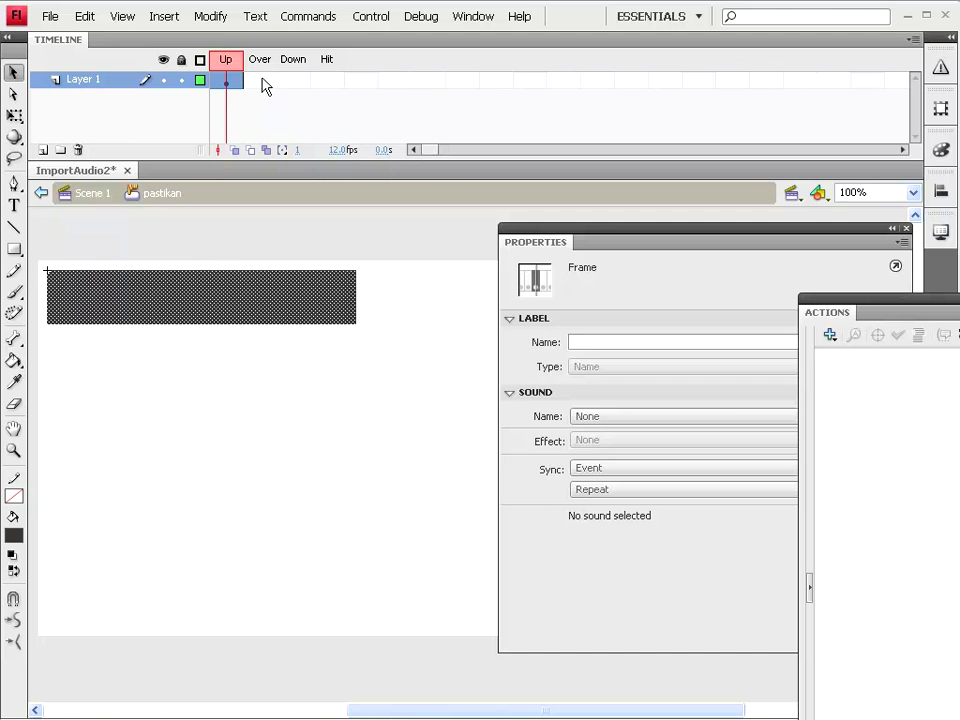
pyautogui.click(265, 85)
pyautogui.rightClick(266, 85)
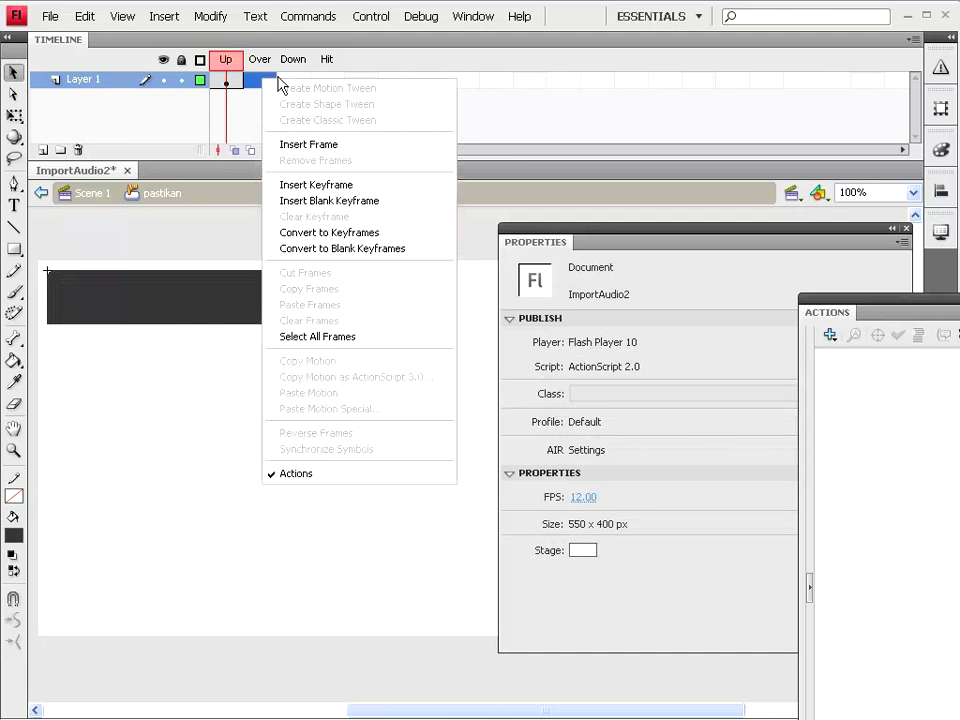
pyautogui.click(363, 188)
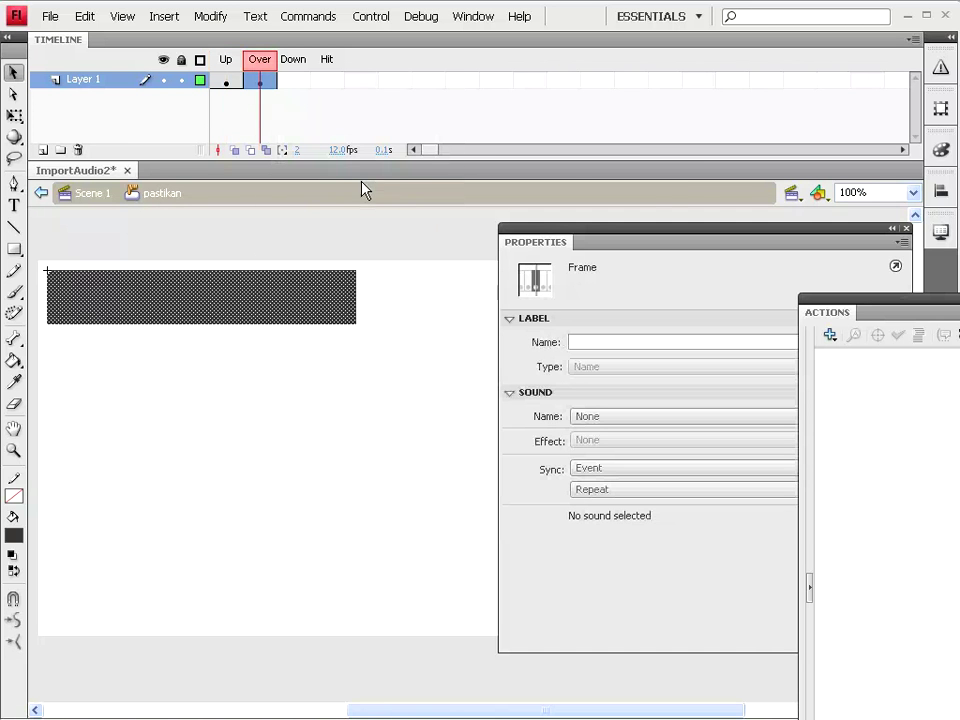
pyautogui.click(183, 298)
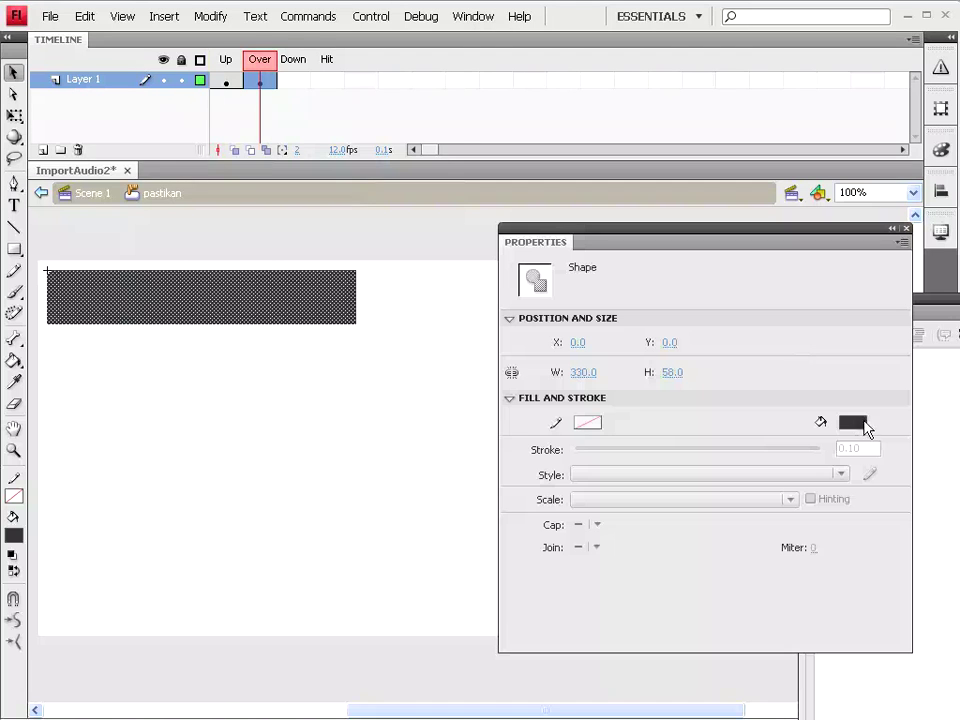
pyautogui.click(853, 422)
pyautogui.click(955, 544)
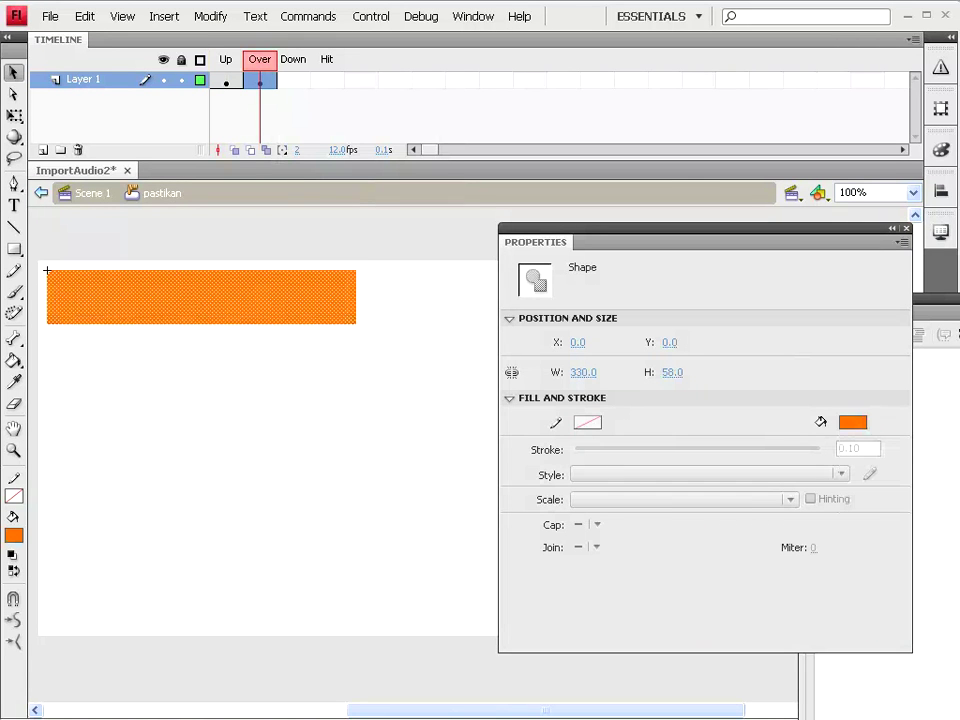
# - Add a Down keyframe with the rectangle filled blue #0033FF, then return to Scene 1
pyautogui.click(299, 88)
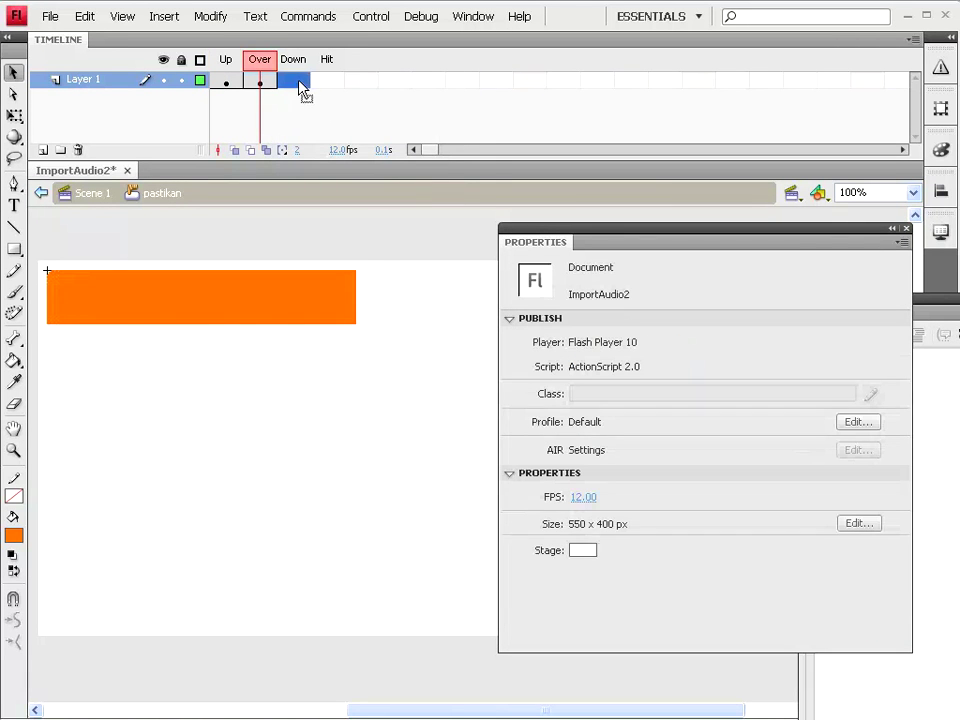
pyautogui.rightClick(299, 88)
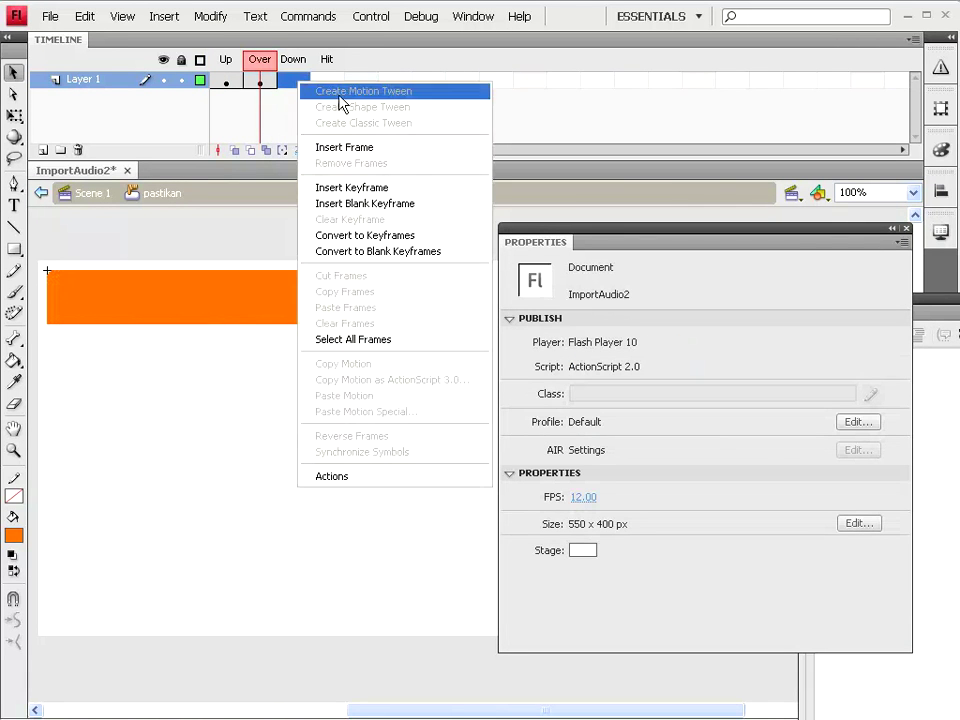
pyautogui.click(333, 187)
pyautogui.click(290, 315)
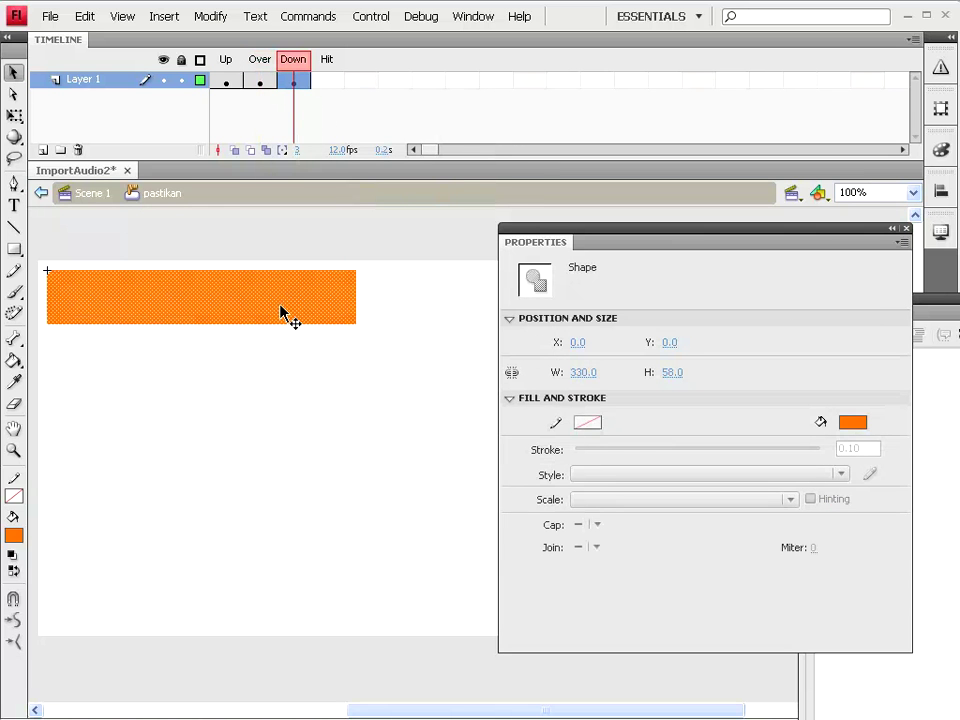
pyautogui.click(853, 421)
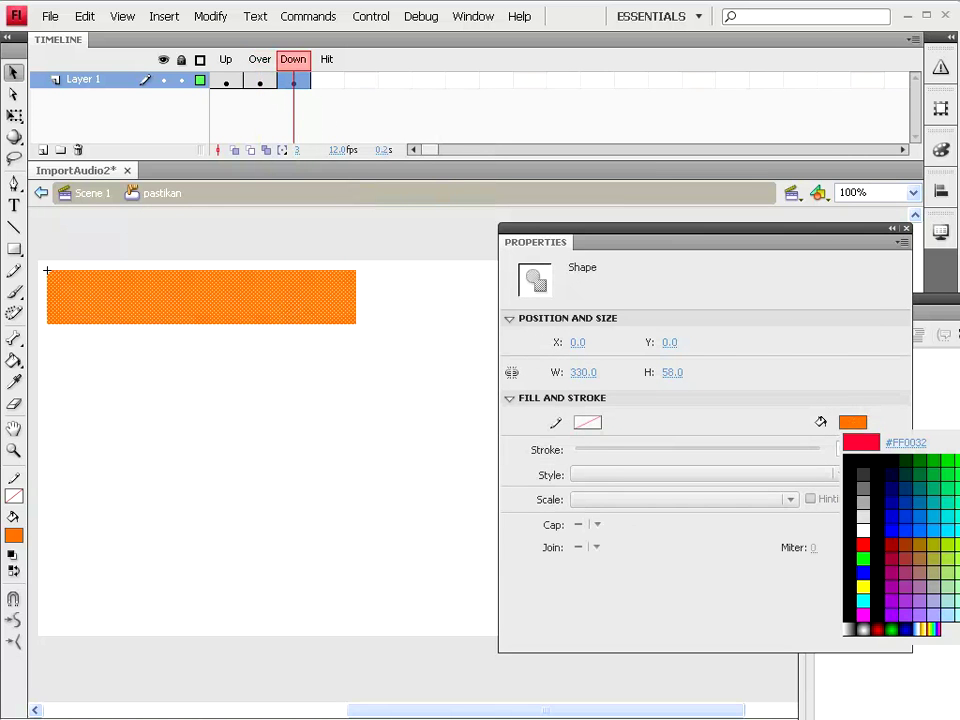
pyautogui.click(912, 519)
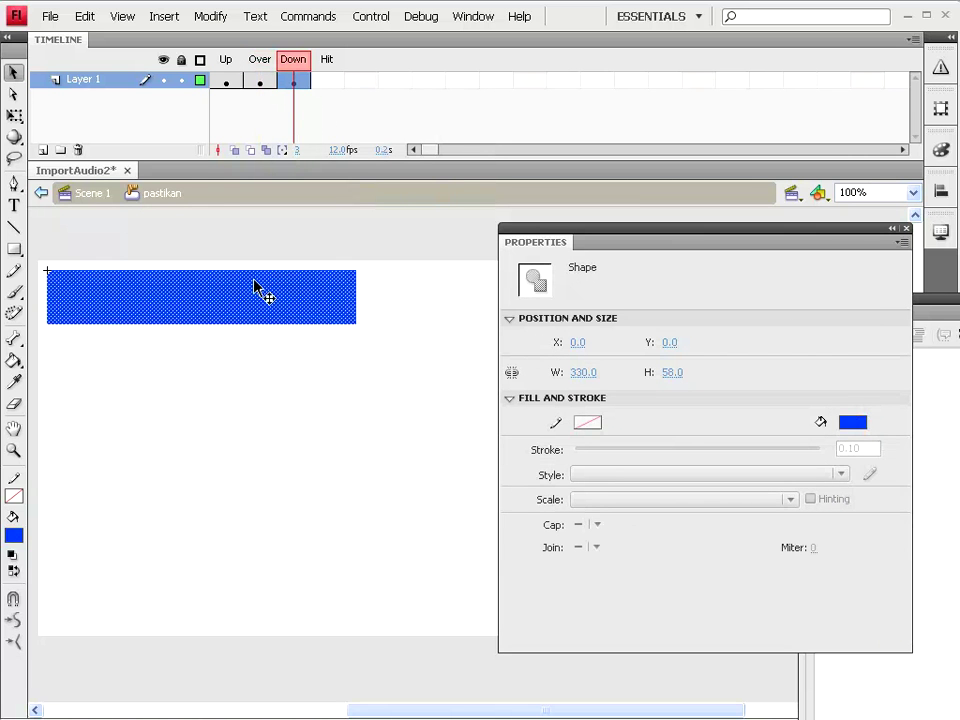
pyautogui.click(88, 195)
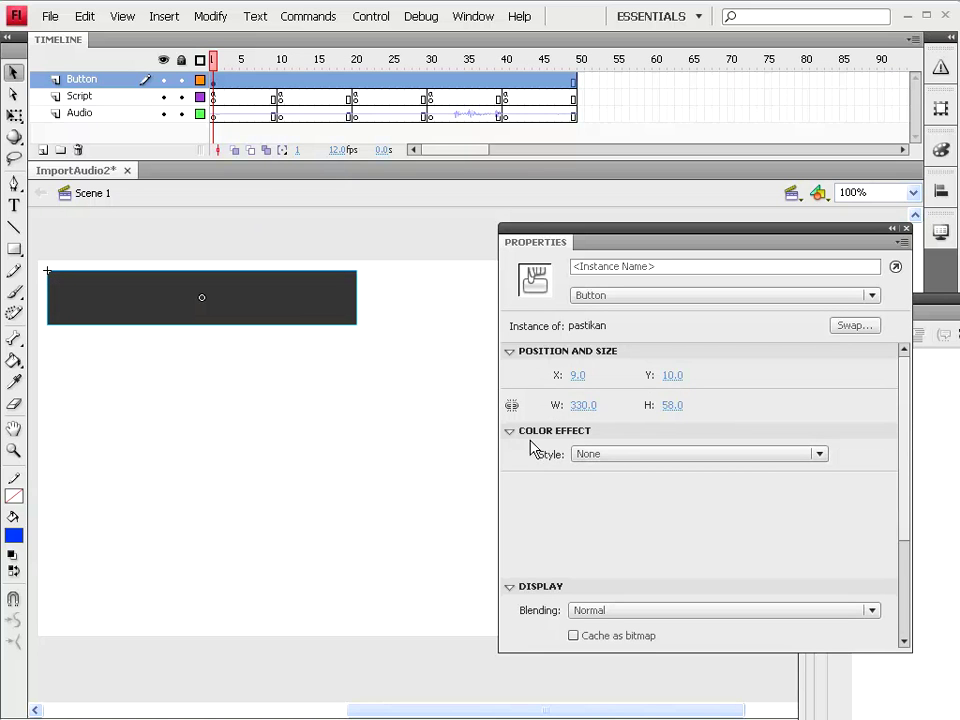
# - Give the pastikan button instance an Alpha colour effect of 14%
pyautogui.click(600, 456)
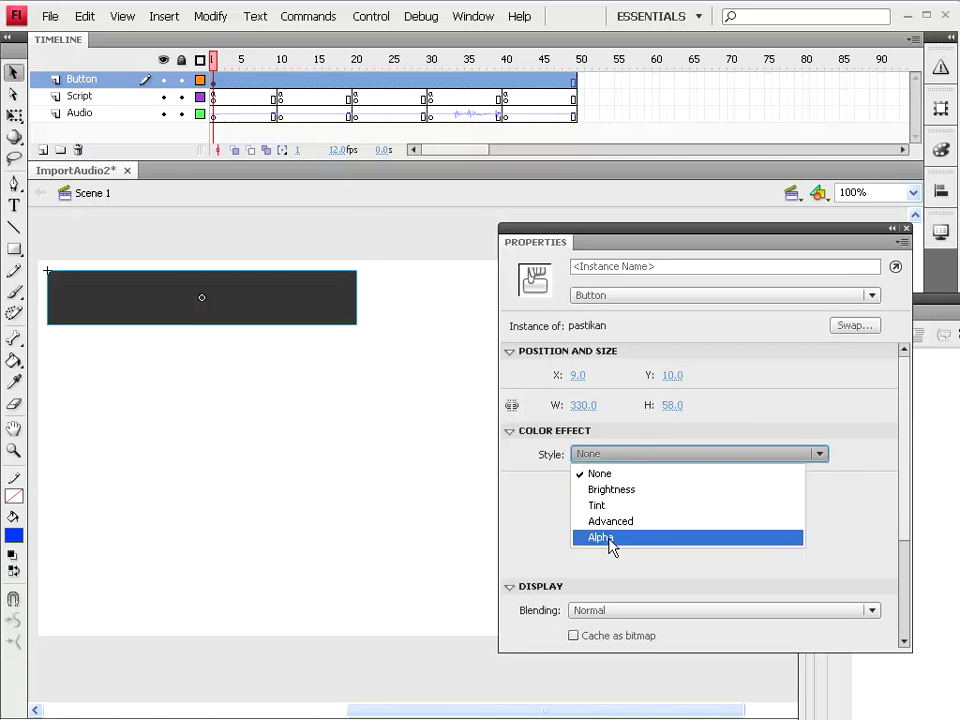
pyautogui.click(611, 540)
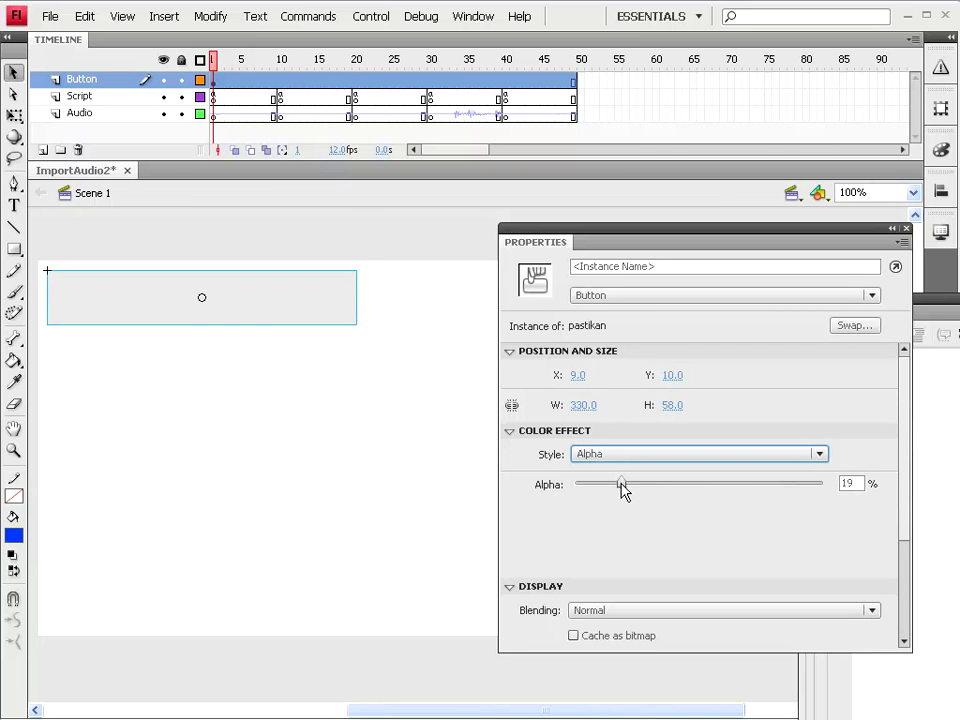
pyautogui.click(845, 485)
pyautogui.write('14')
pyautogui.press('Return')
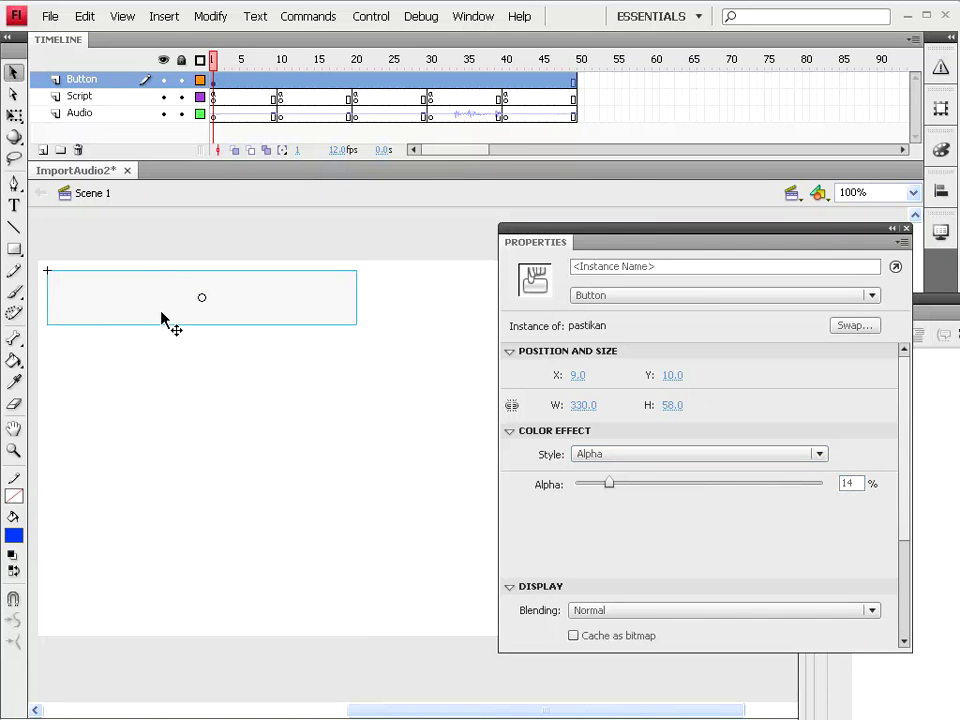
# - Type the two-line Pastikan credit, ending 'ASA STUDIO - Growing Up', in a new text box
pyautogui.click(14, 205)
pyautogui.moveTo(79, 328)
pyautogui.mouseDown()
pyautogui.moveTo(178, 346)
pyautogui.moveTo(391, 345)
pyautogui.mouseUp()
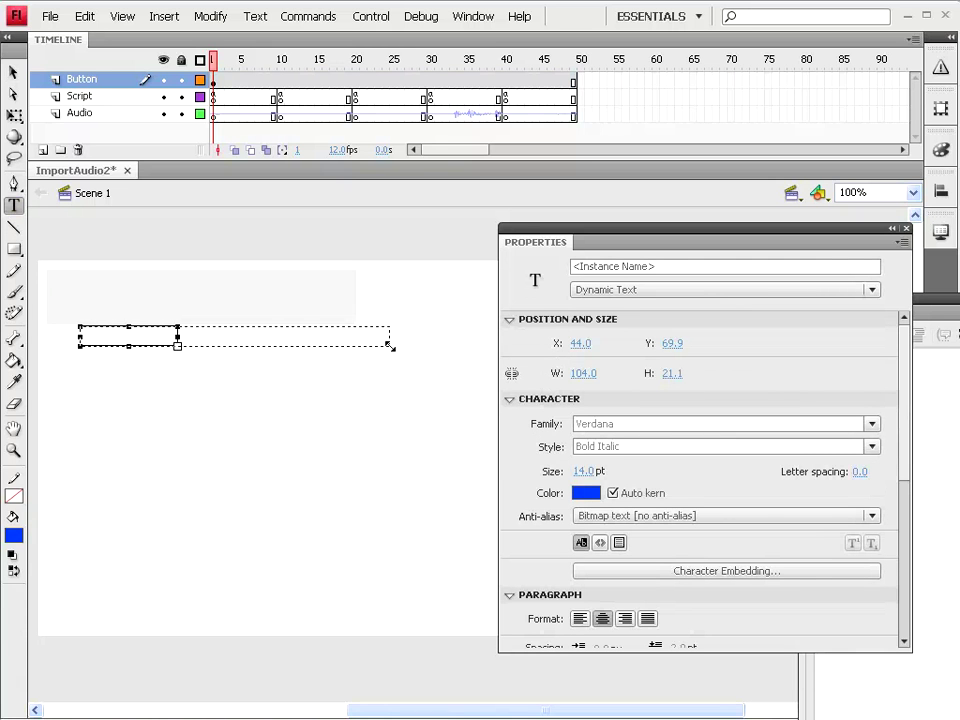
pyautogui.moveTo(391, 345); pyautogui.dragTo(391, 345)
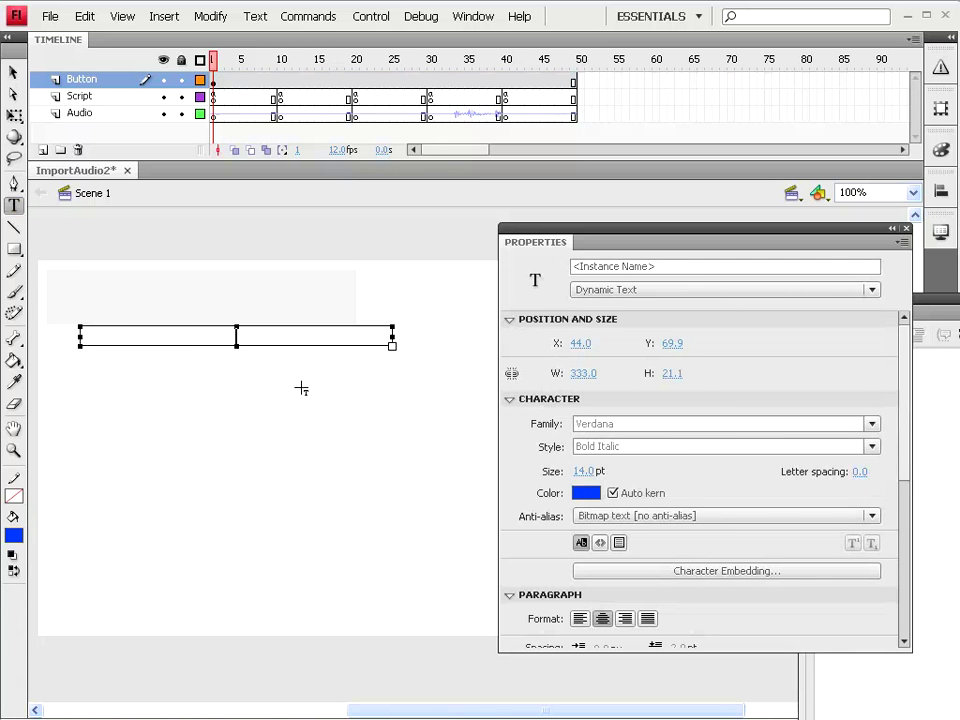
pyautogui.write('pstikan')
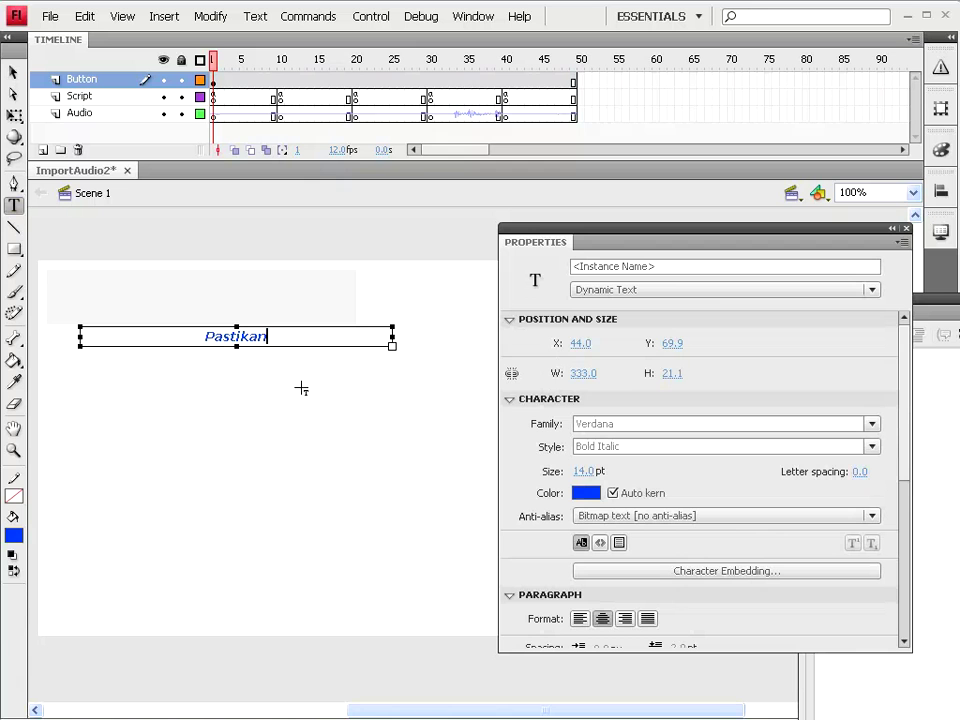
pyautogui.write(' -')
pyautogui.write(' H')
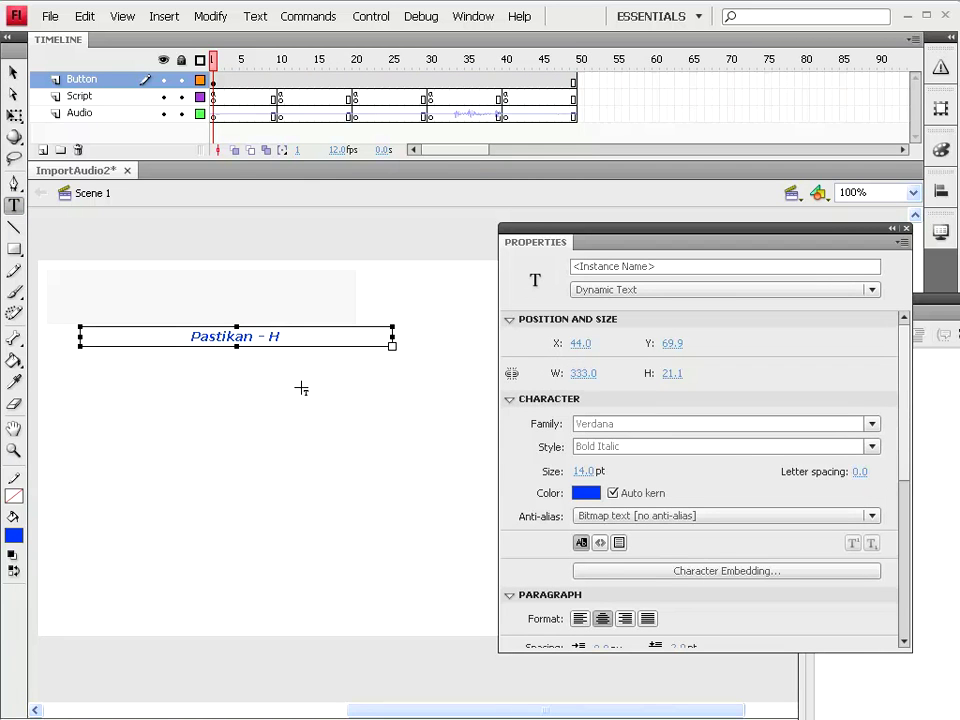
pyautogui.write('adi')
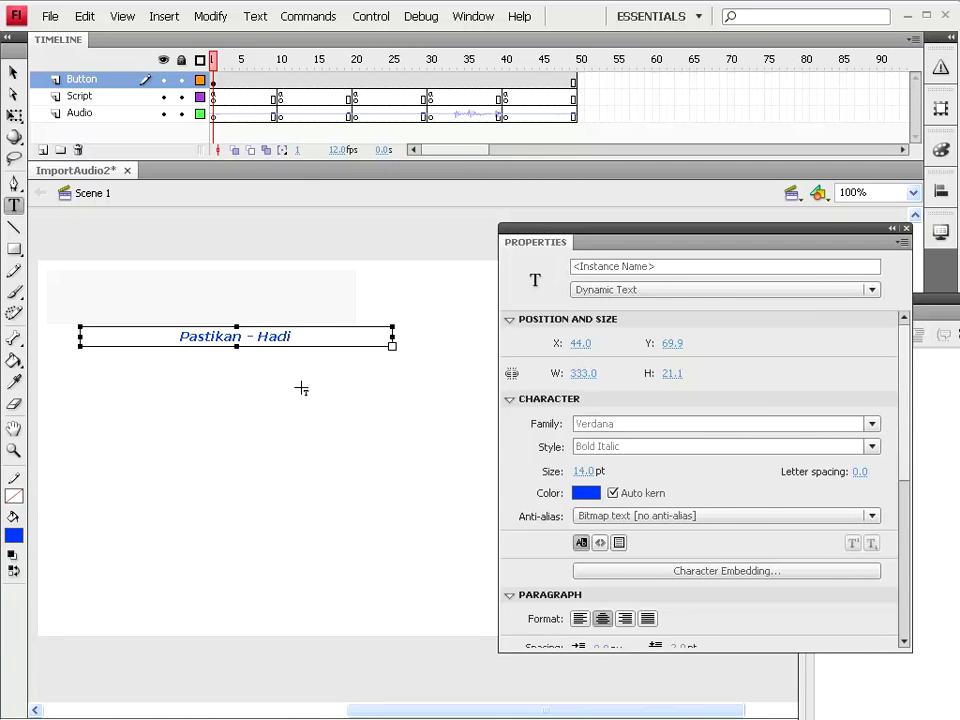
pyautogui.write(' Music')
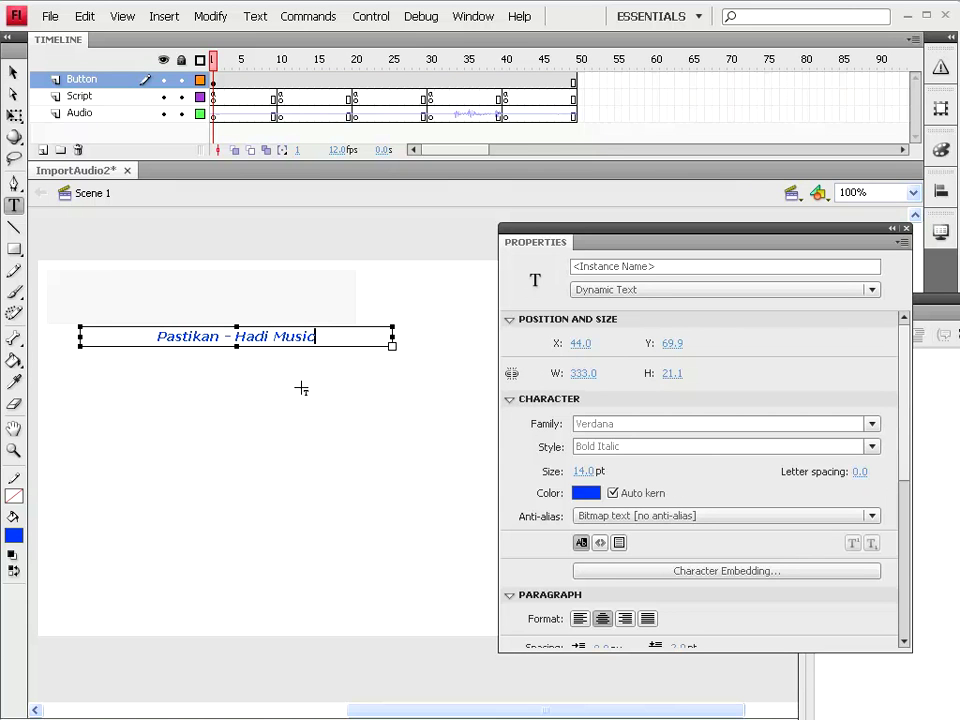
pyautogui.write(', Ab')
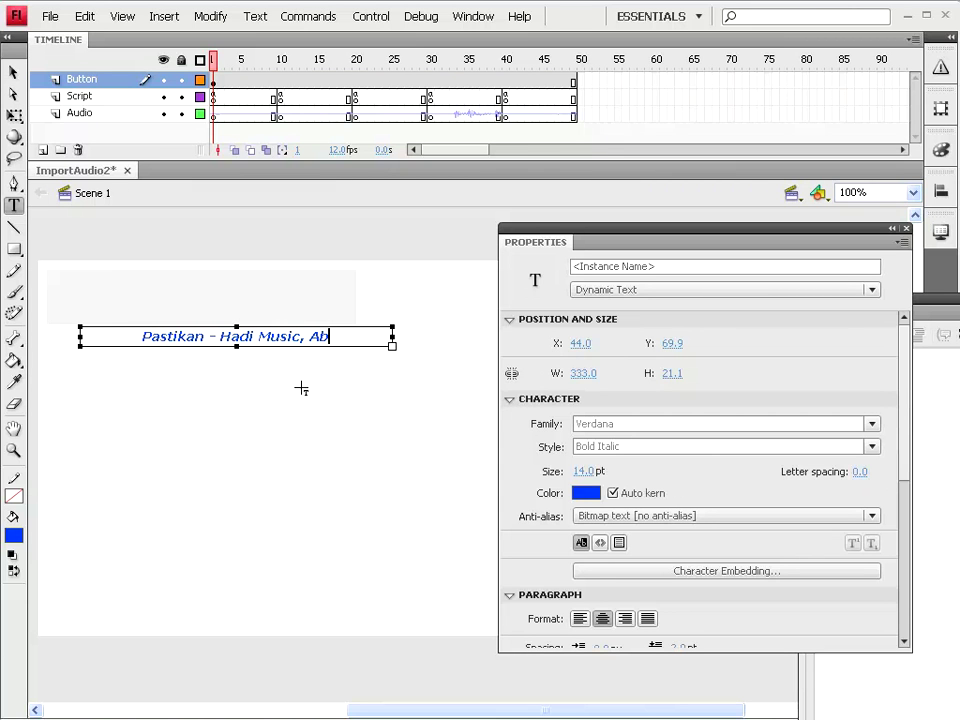
pyautogui.press('BackSpace')
pyautogui.press('BackSpace')
pyautogui.write('abem')
pyautogui.press('Return')
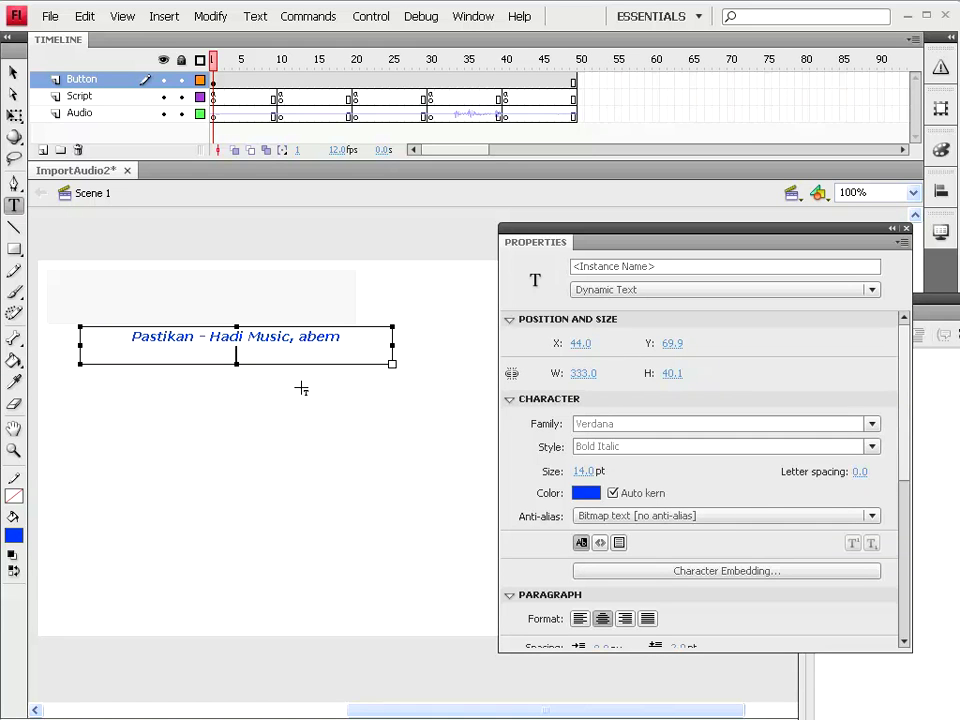
pyautogui.write('SA S')
pyautogui.write('TUDIO -')
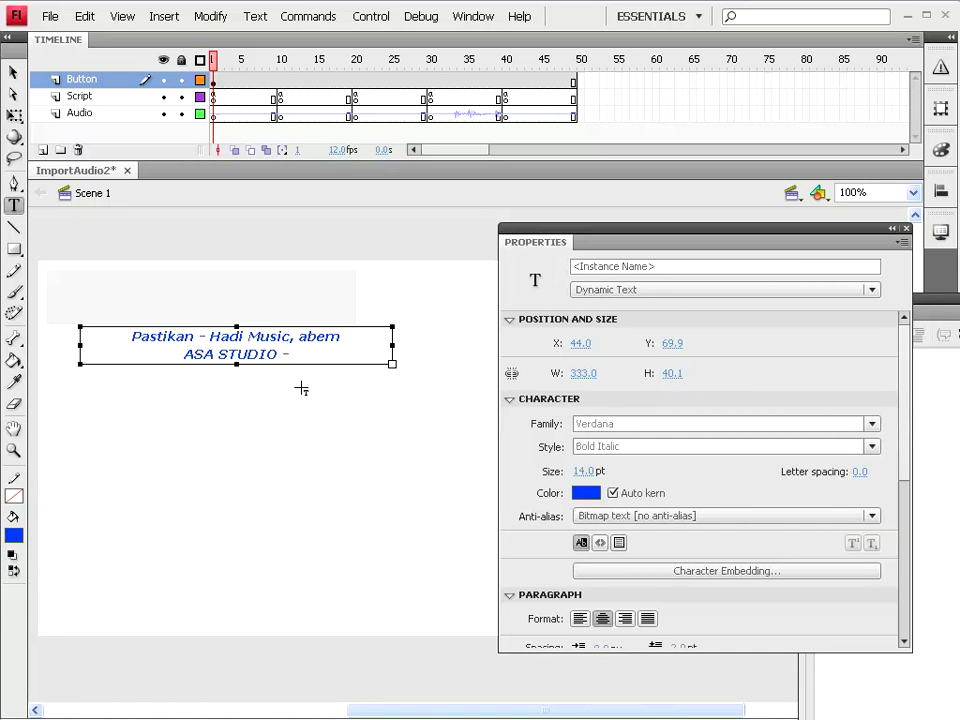
pyautogui.write(' Growing U')
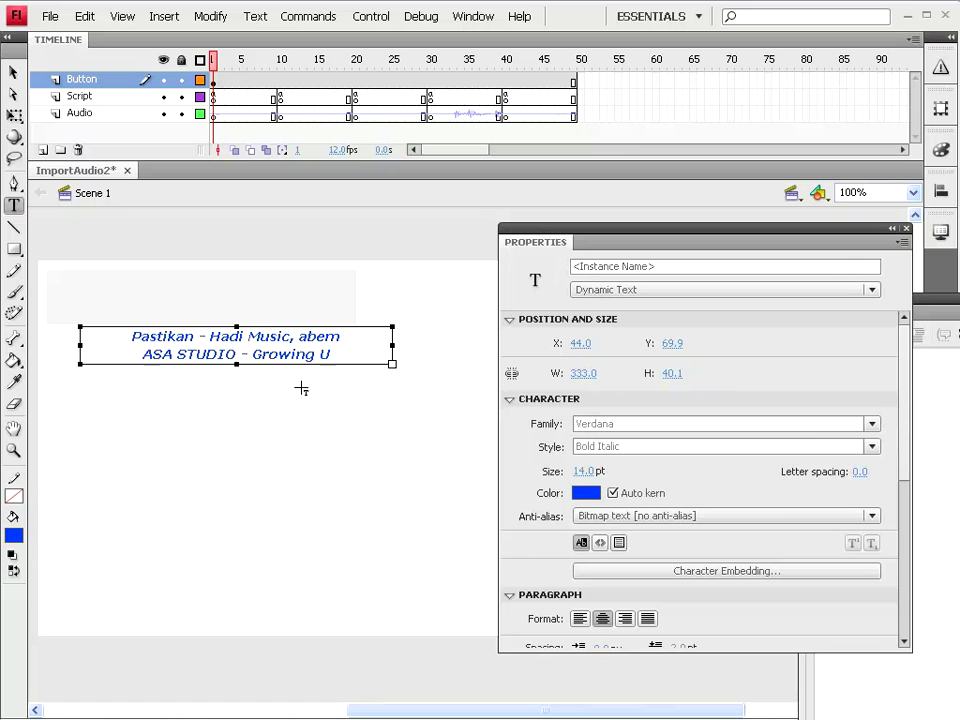
pyautogui.write('p')
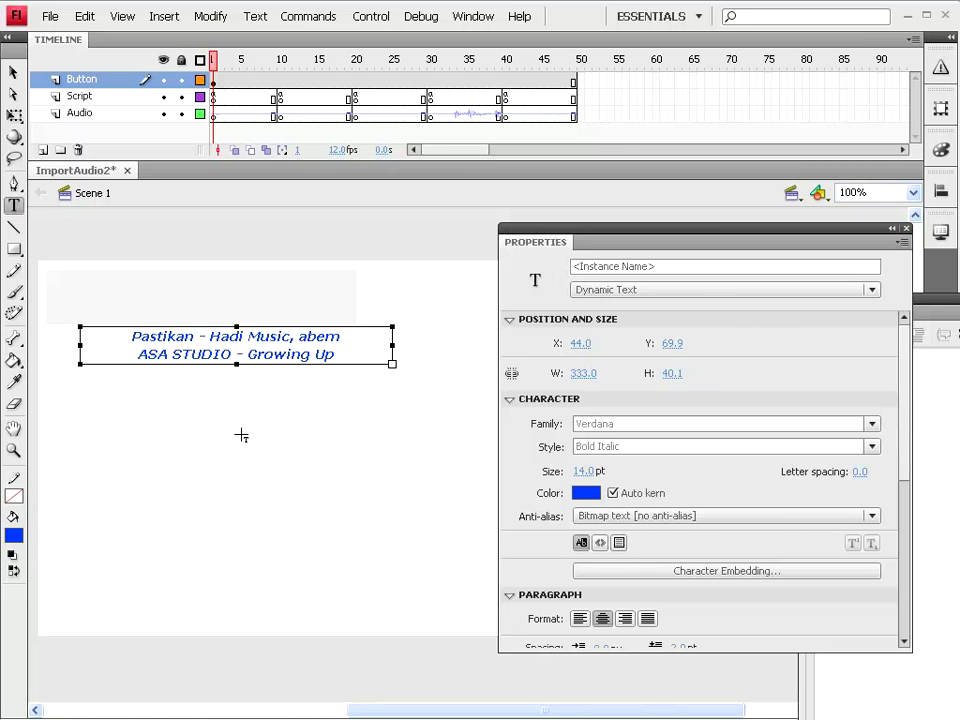
pyautogui.write(',')
pyautogui.press('BackSpace')
pyautogui.write(':')
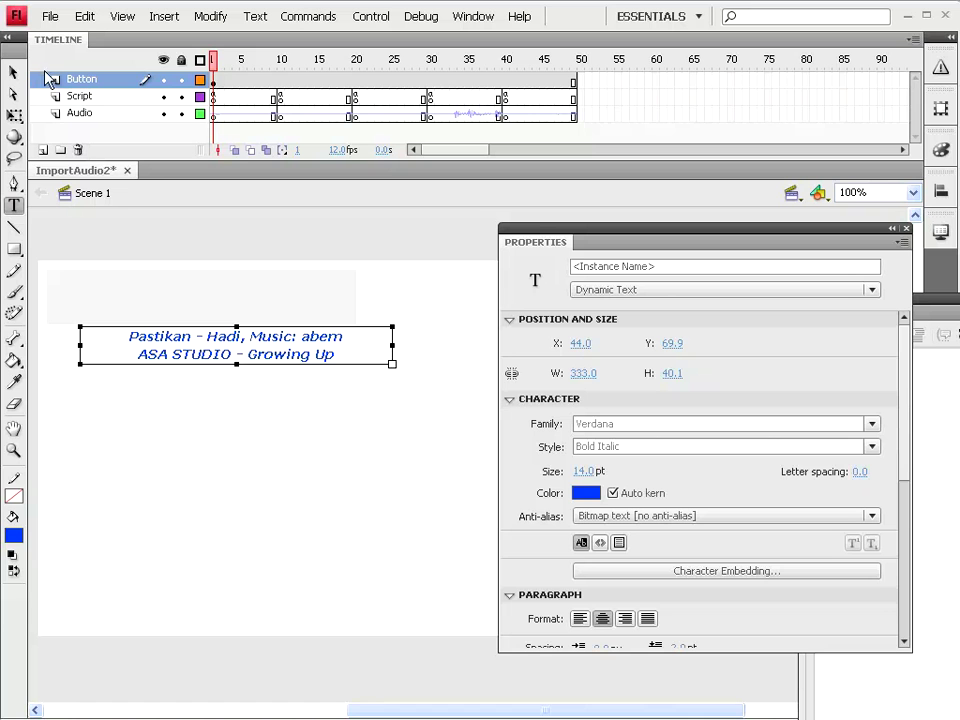
# - Nudge the credit label with the arrow keys so it sits over the button
pyautogui.click(12, 66)
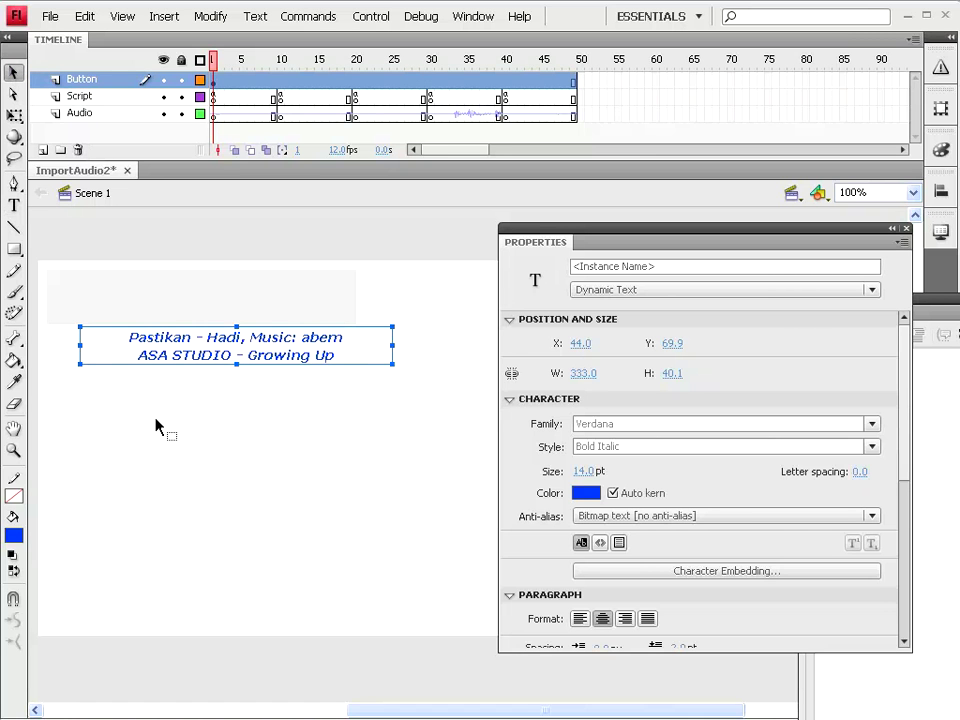
pyautogui.press('Up')
pyautogui.press('Up')
pyautogui.press('Up')
pyautogui.press('Up')
pyautogui.press('Up')
pyautogui.press('Up')
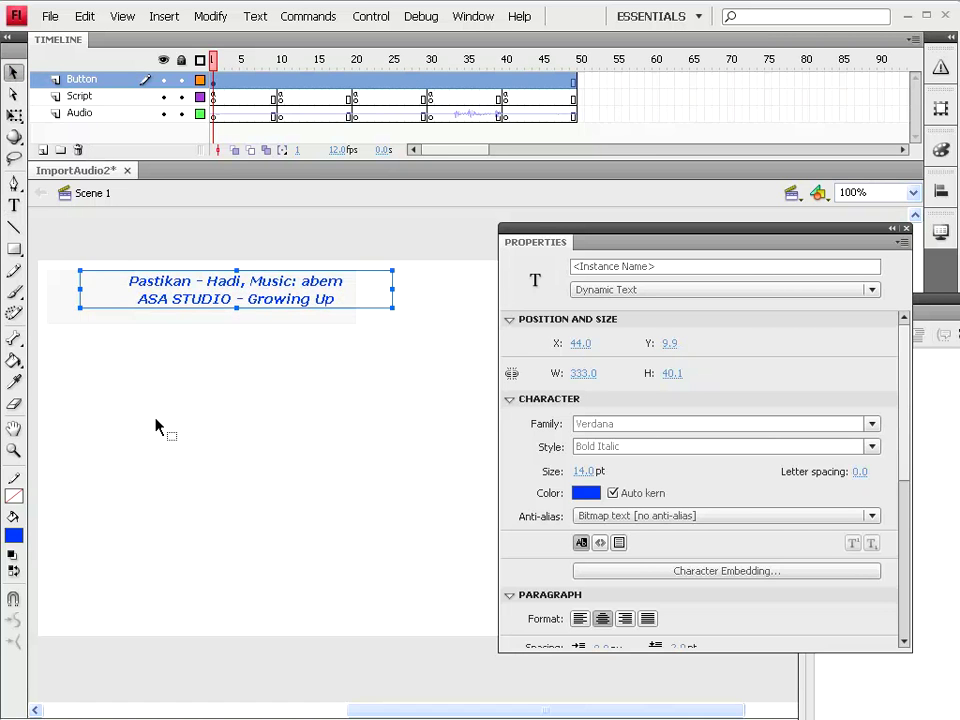
pyautogui.press('Left')
pyautogui.press('Left')
pyautogui.press('Left')
pyautogui.press('Left')
pyautogui.press('Left')
pyautogui.press('Left')
pyautogui.press('Left')
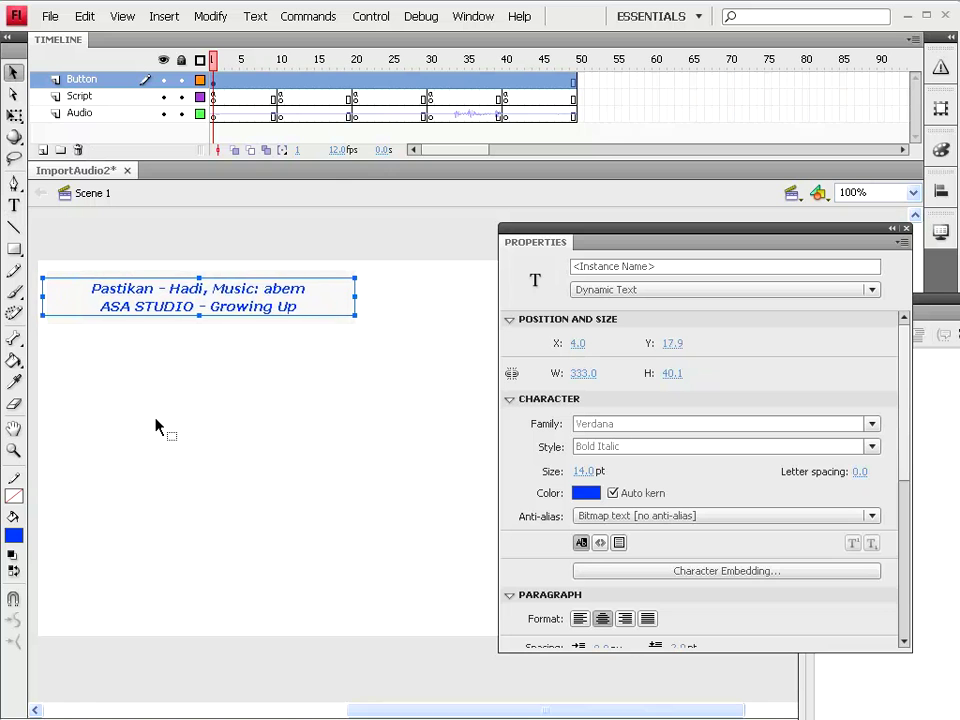
pyautogui.press('Right')
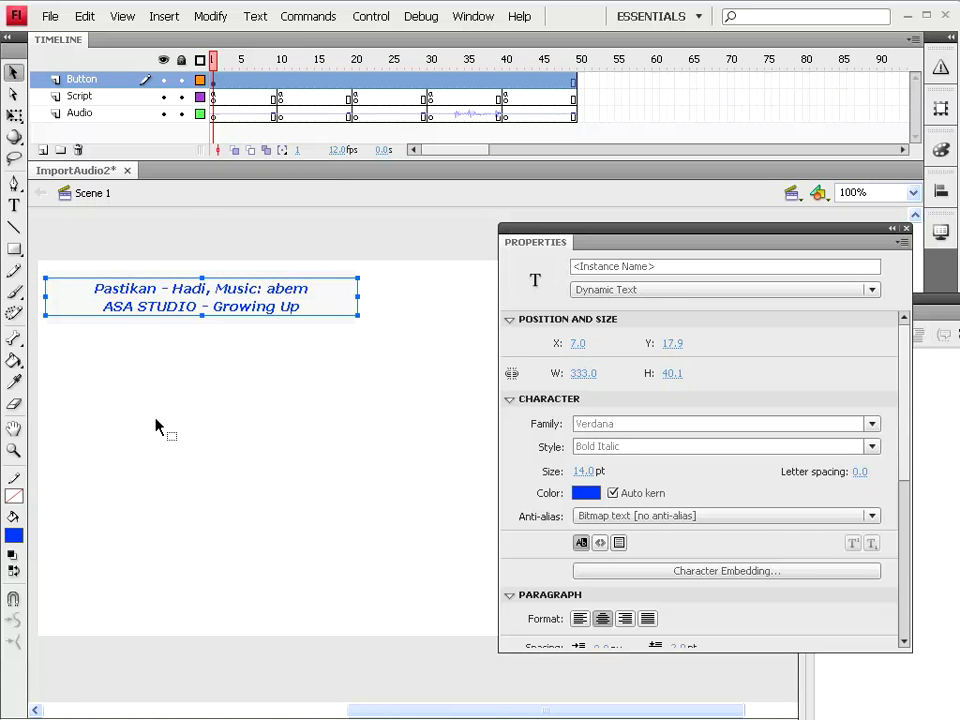
# - Cut the credit label and add a new layer below Button, renaming it Text
pyautogui.click(82, 16)
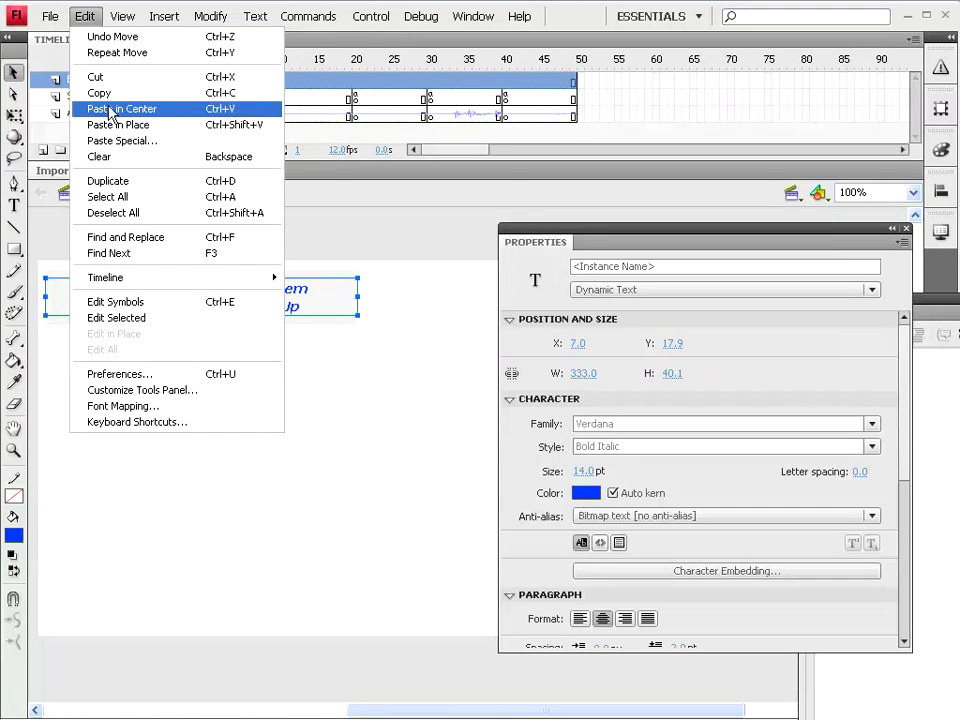
pyautogui.click(92, 77)
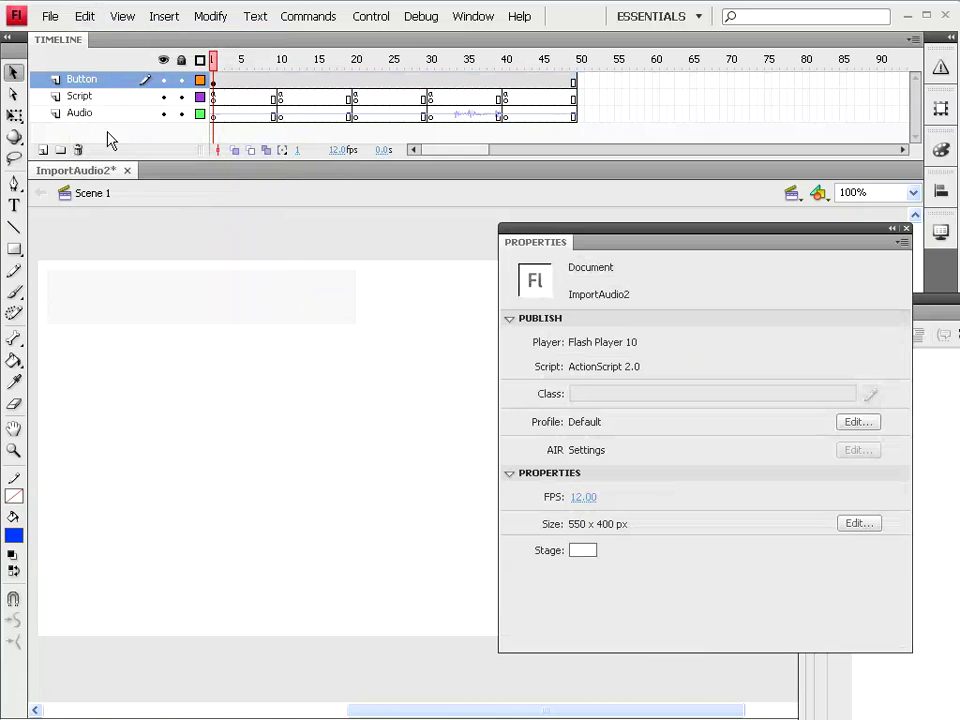
pyautogui.click(42, 149)
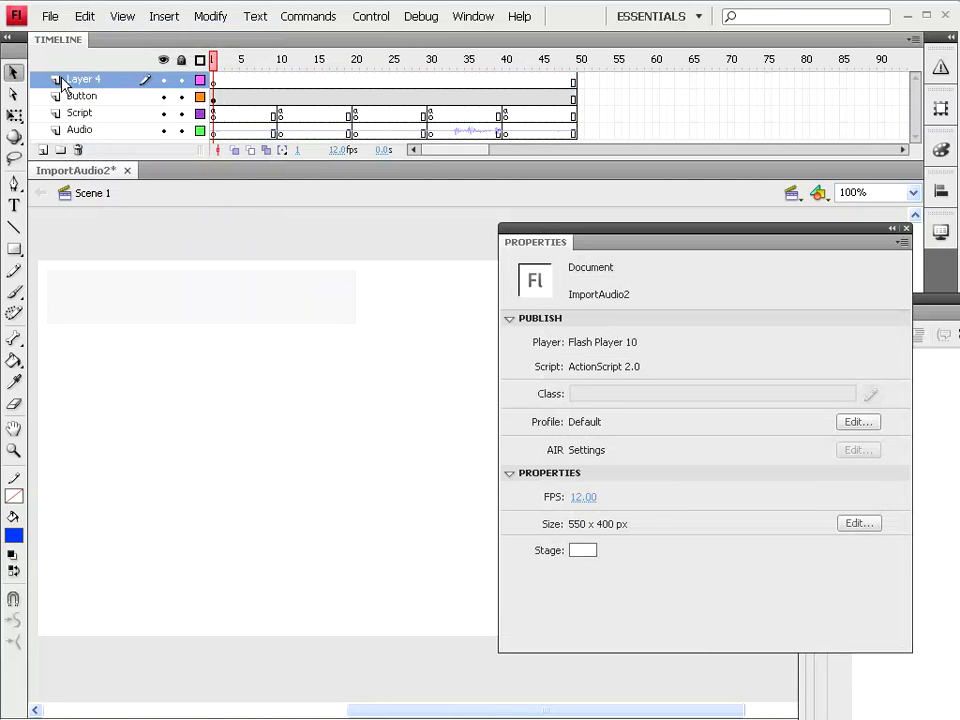
pyautogui.moveTo(62, 80); pyautogui.dragTo(68, 100)
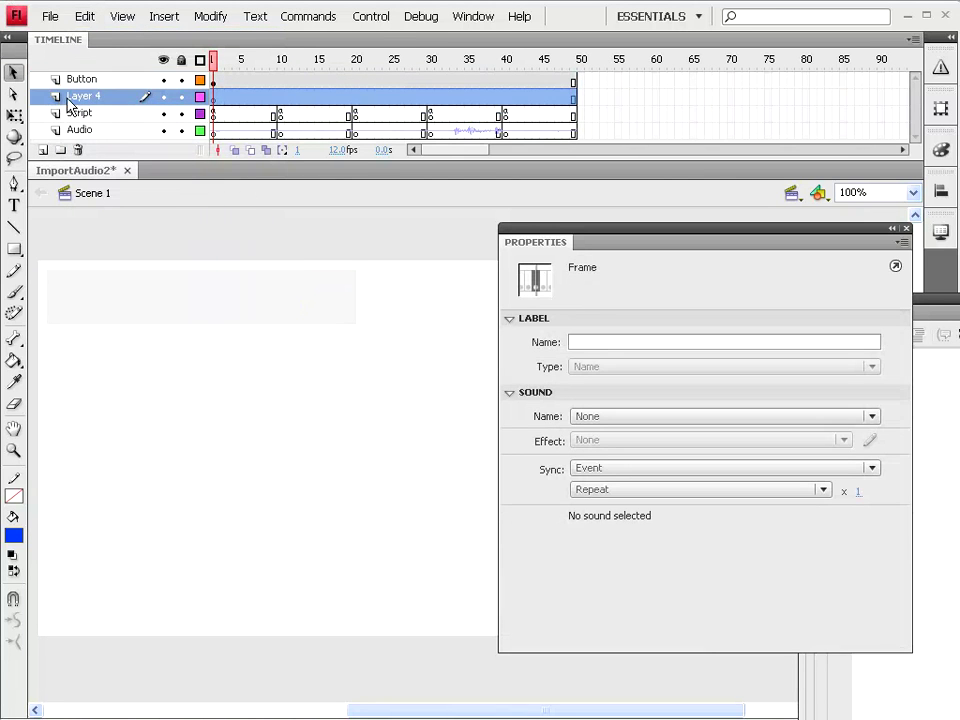
pyautogui.doubleClick(80, 96)
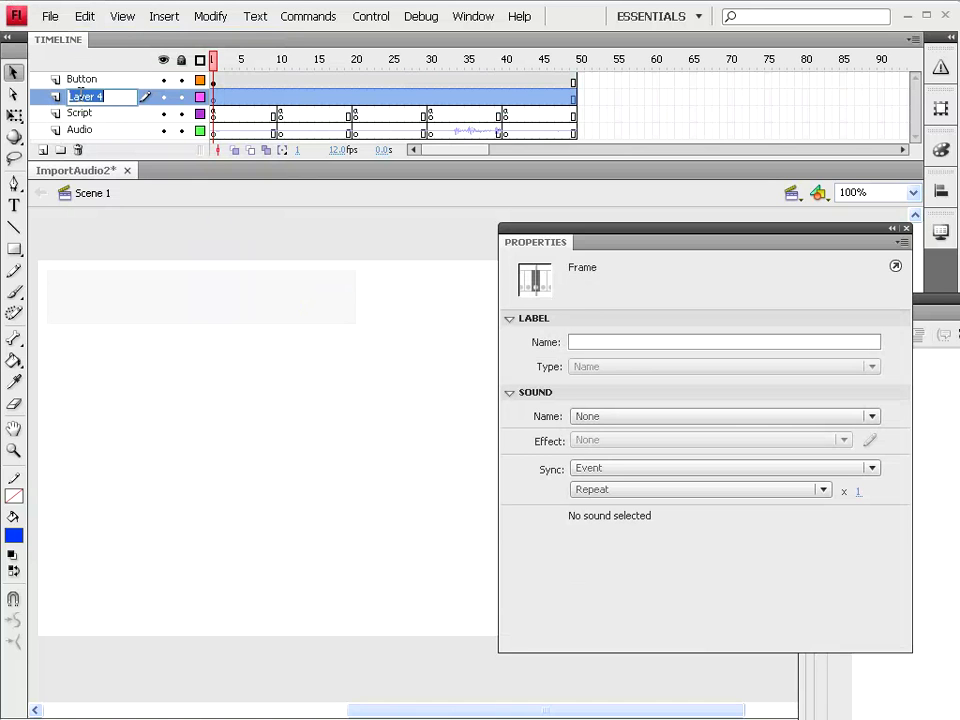
pyautogui.write('Text')
# - Paste the credit label in place on the Text layer and select the button instance
pyautogui.click(84, 16)
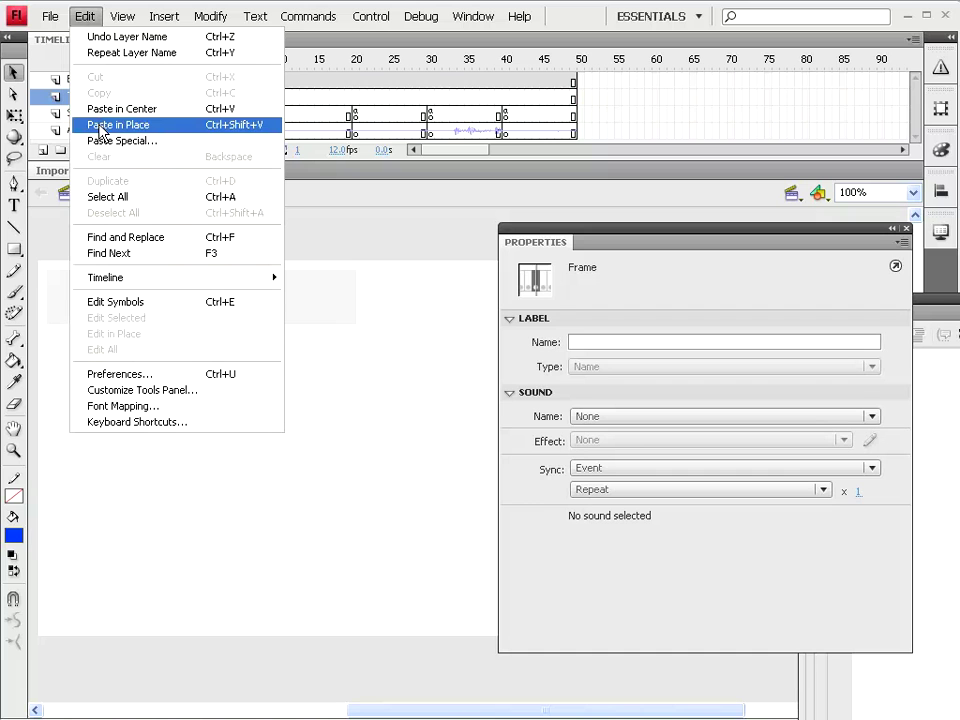
pyautogui.click(100, 128)
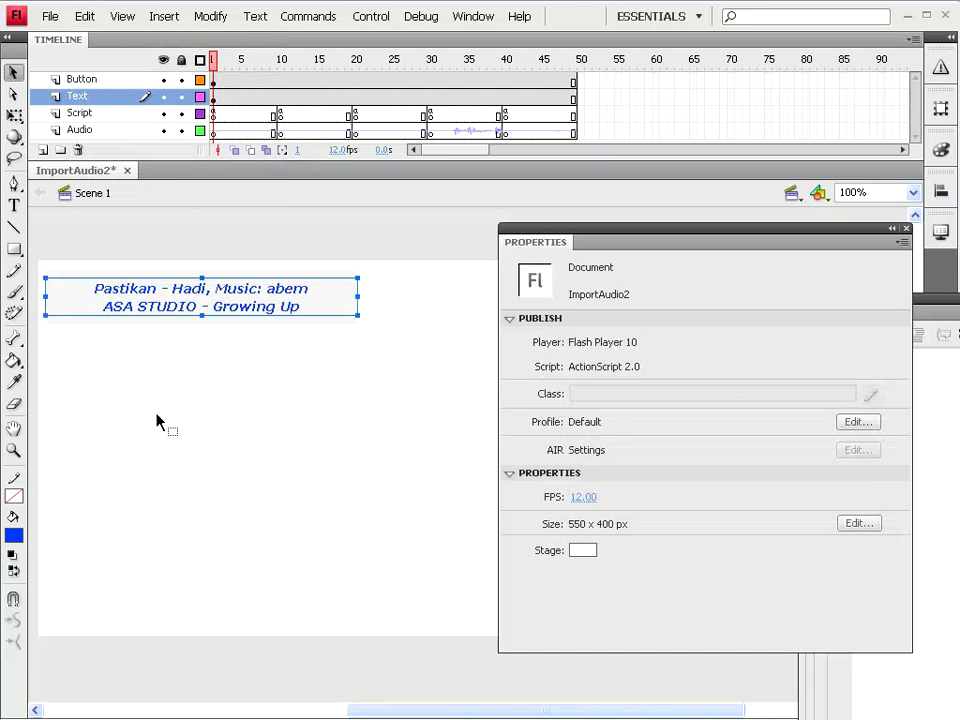
pyautogui.click(335, 308)
pyautogui.click(333, 305)
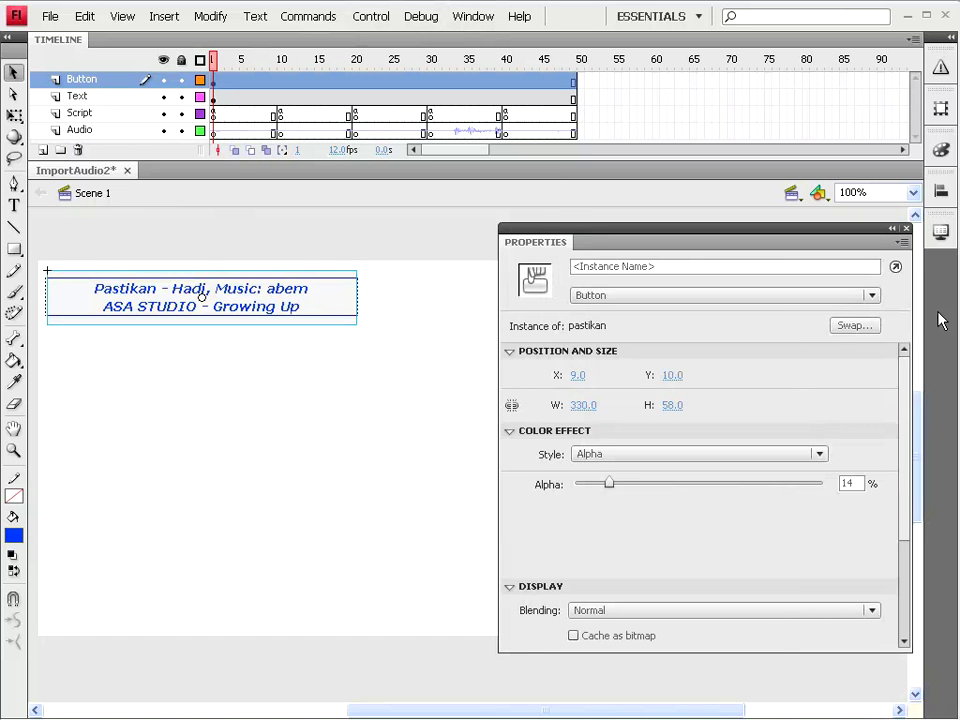
# - Give the pastikan button an on(release) handler calling gotoAndStop(1), then start a new line
pyautogui.press('F9')
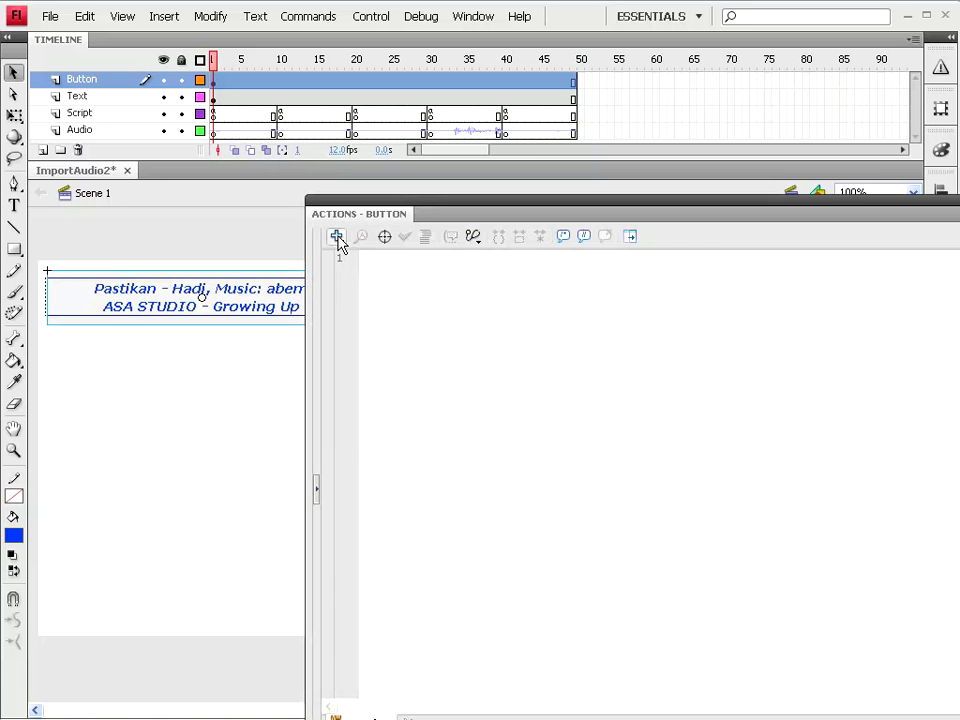
pyautogui.click(337, 238)
pyautogui.moveTo(380, 257)
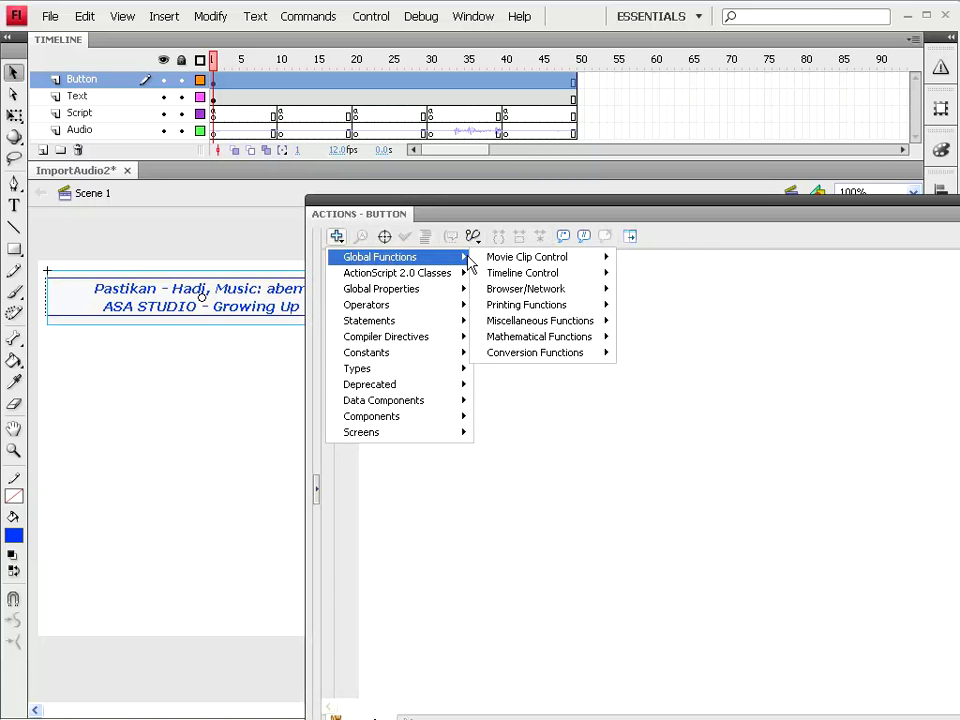
pyautogui.moveTo(527, 257)
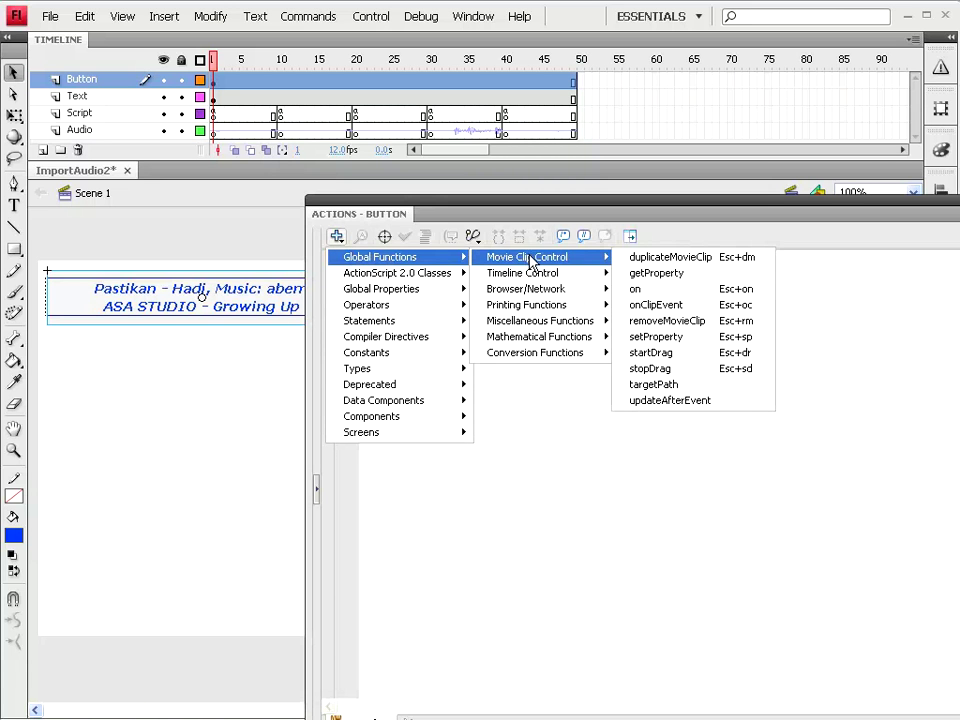
pyautogui.click(660, 292)
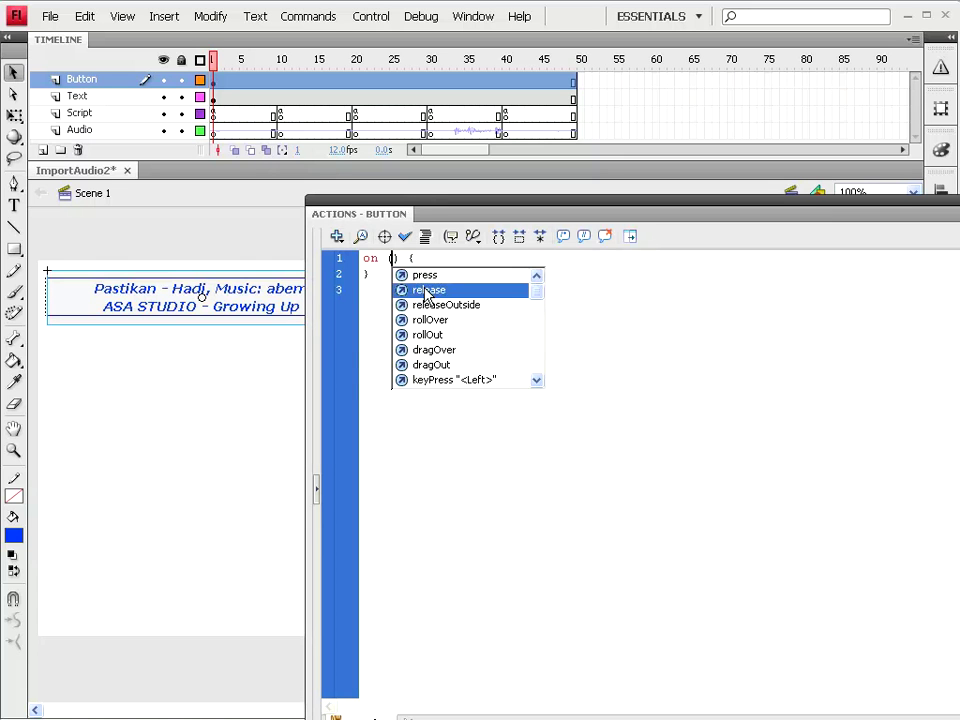
pyautogui.doubleClick(425, 290)
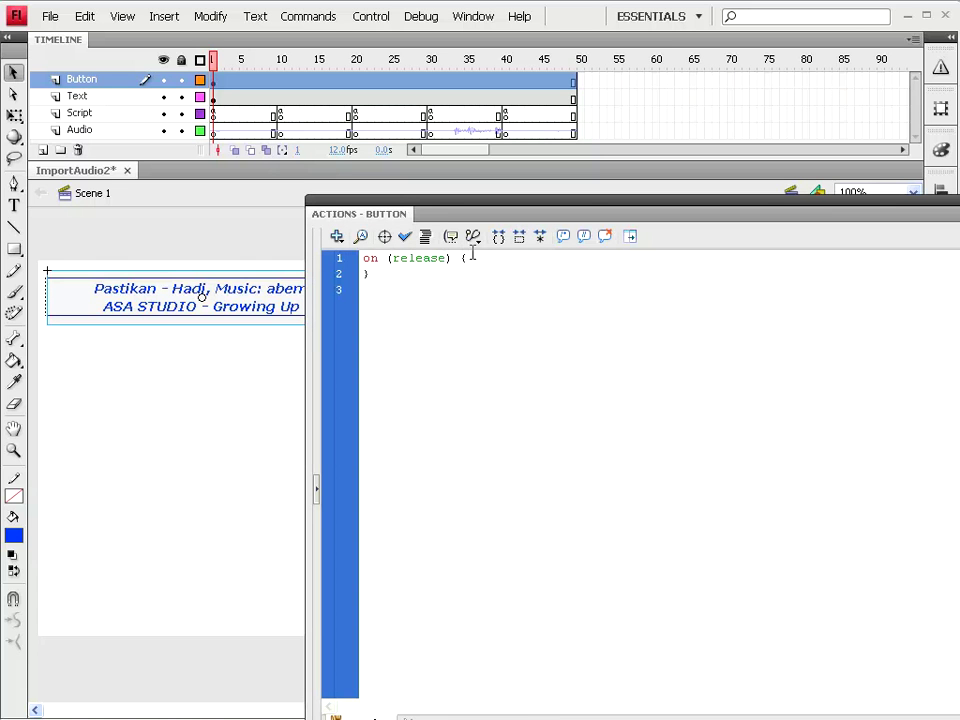
pyautogui.click(338, 237)
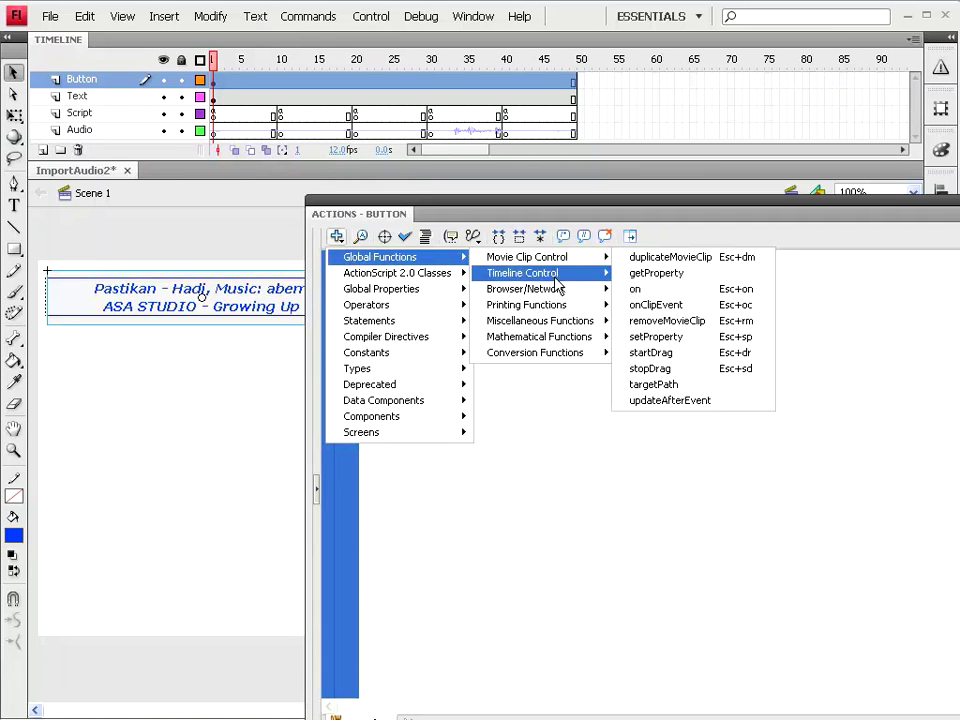
pyautogui.moveTo(522, 273)
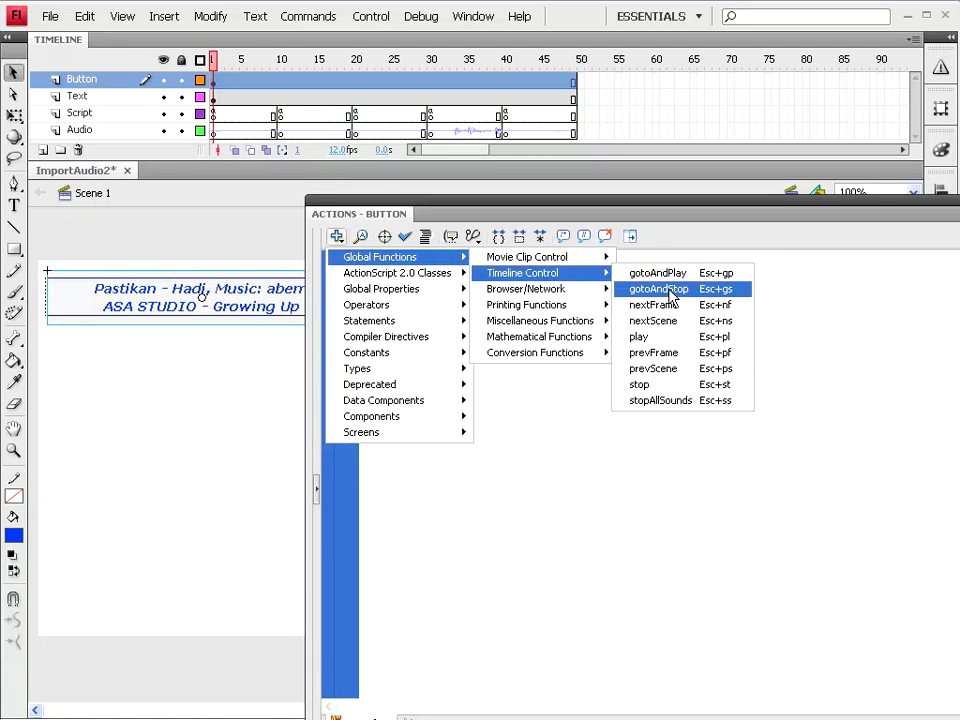
pyautogui.click(669, 289)
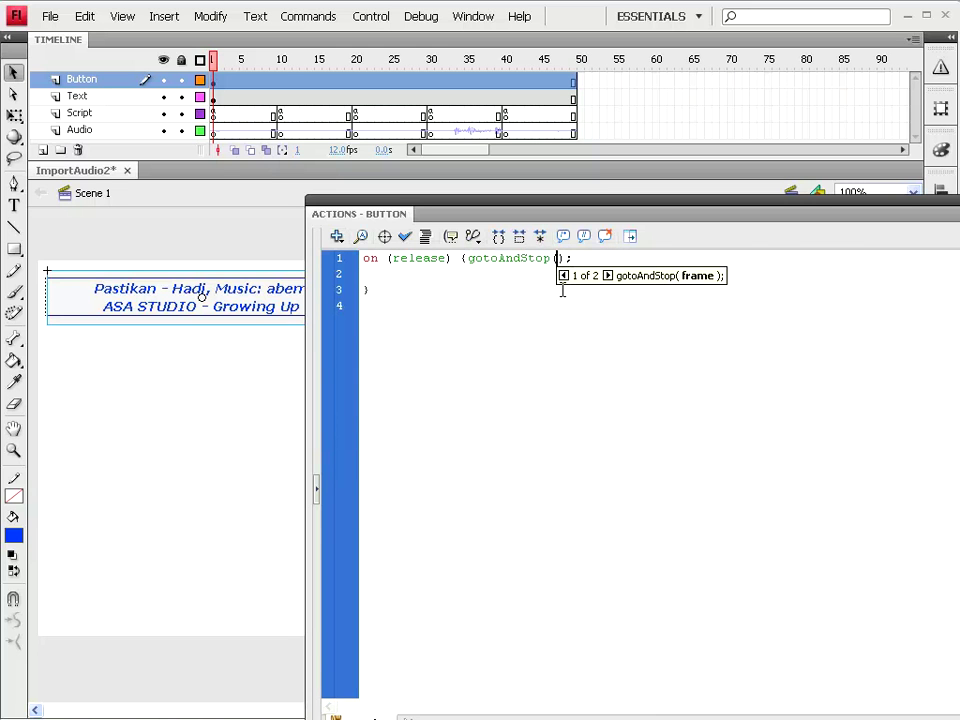
pyautogui.write('1')
pyautogui.click(590, 258)
pyautogui.click(383, 289)
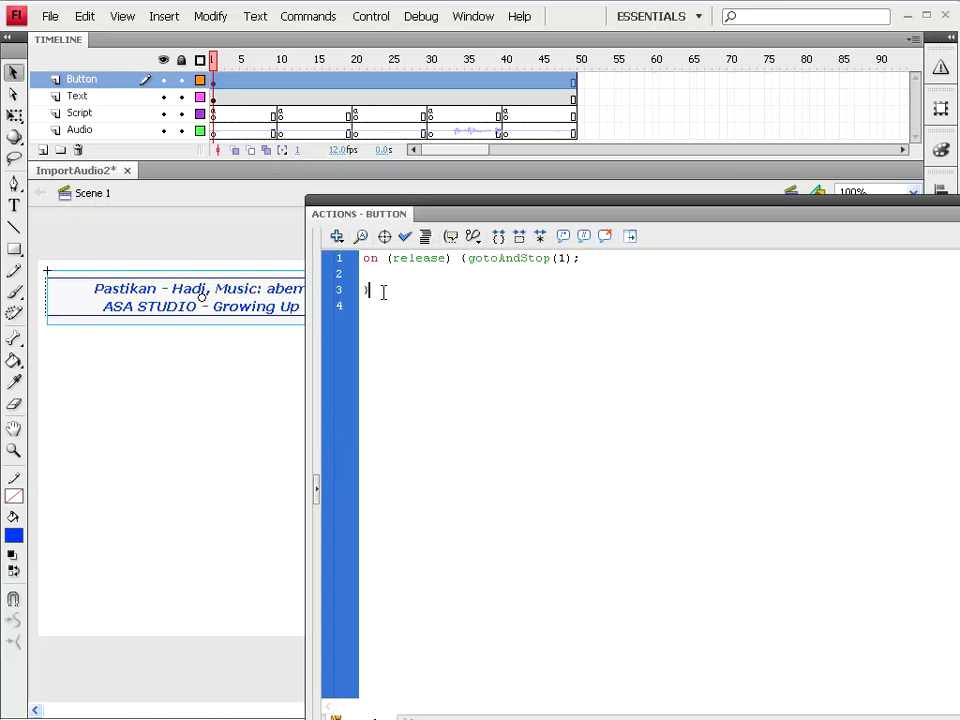
pyautogui.press('Return')
# - Add a second on(press) handler that calls stopAllSounds()
pyautogui.click(340, 240)
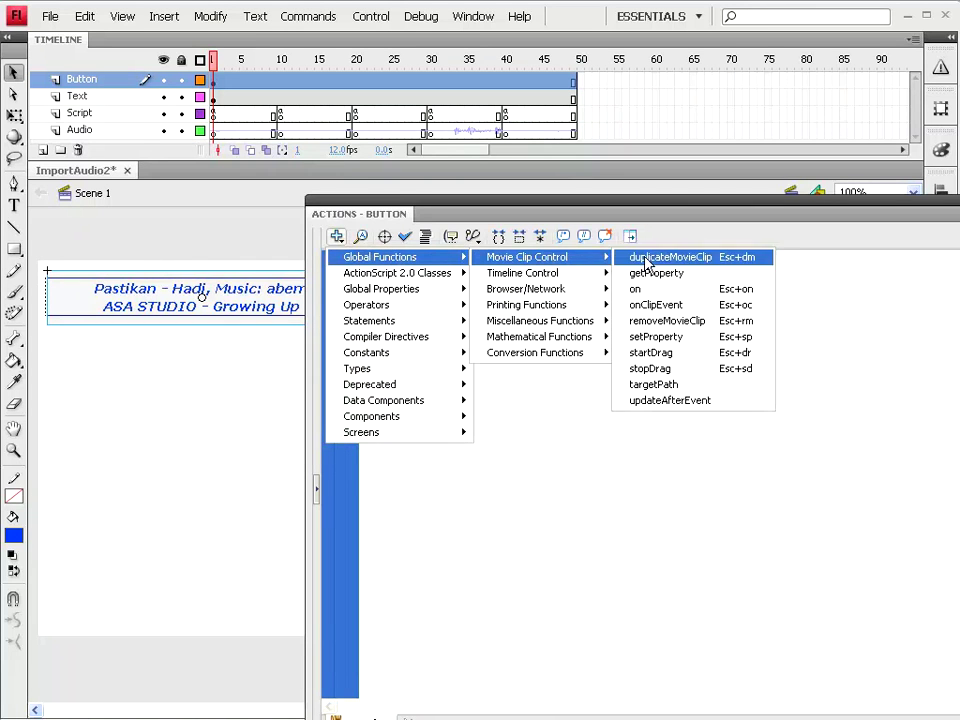
pyautogui.click(662, 288)
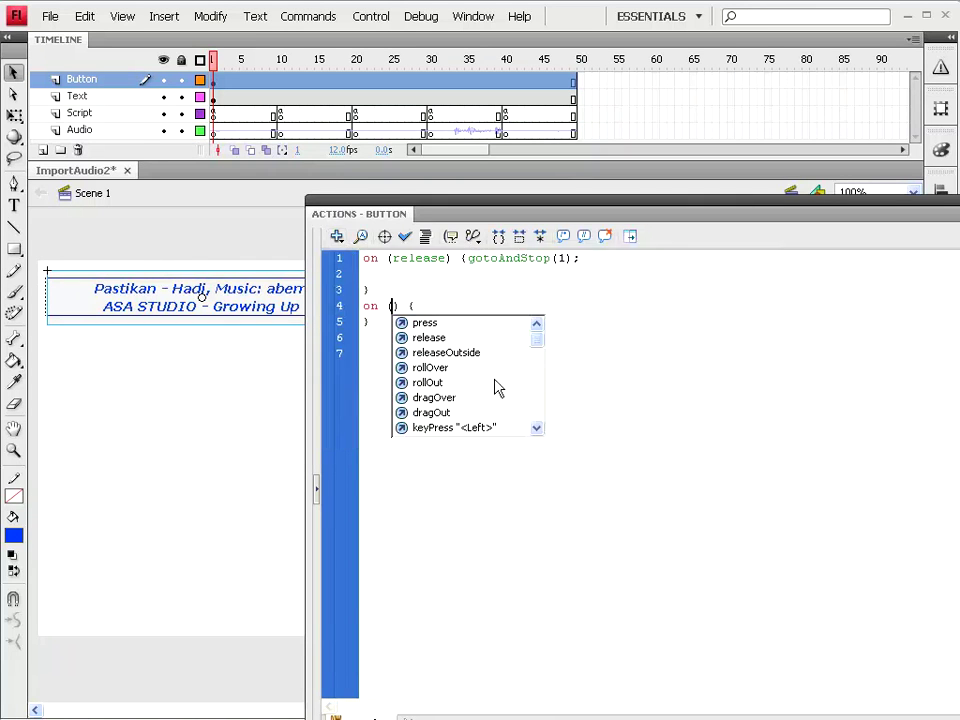
pyautogui.doubleClick(424, 323)
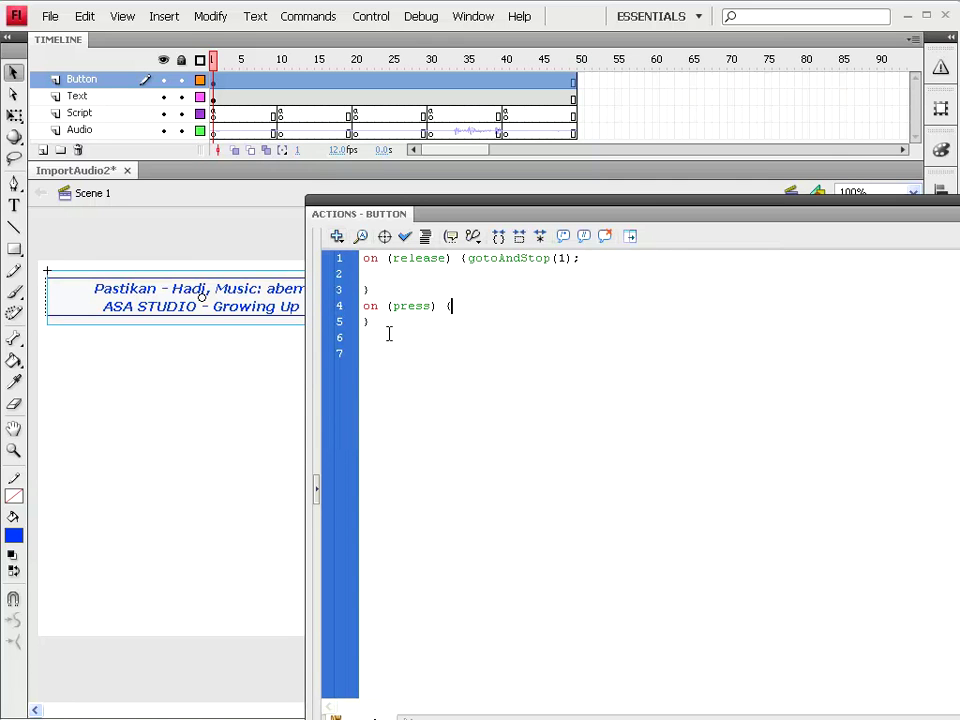
pyautogui.click(337, 238)
pyautogui.moveTo(380, 257)
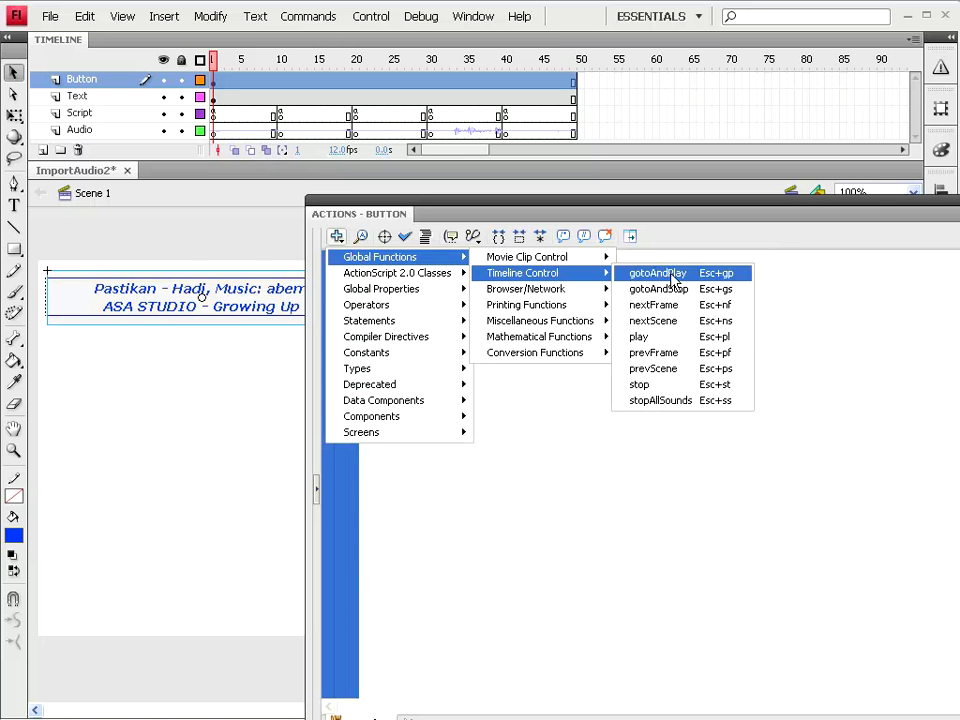
pyautogui.click(682, 401)
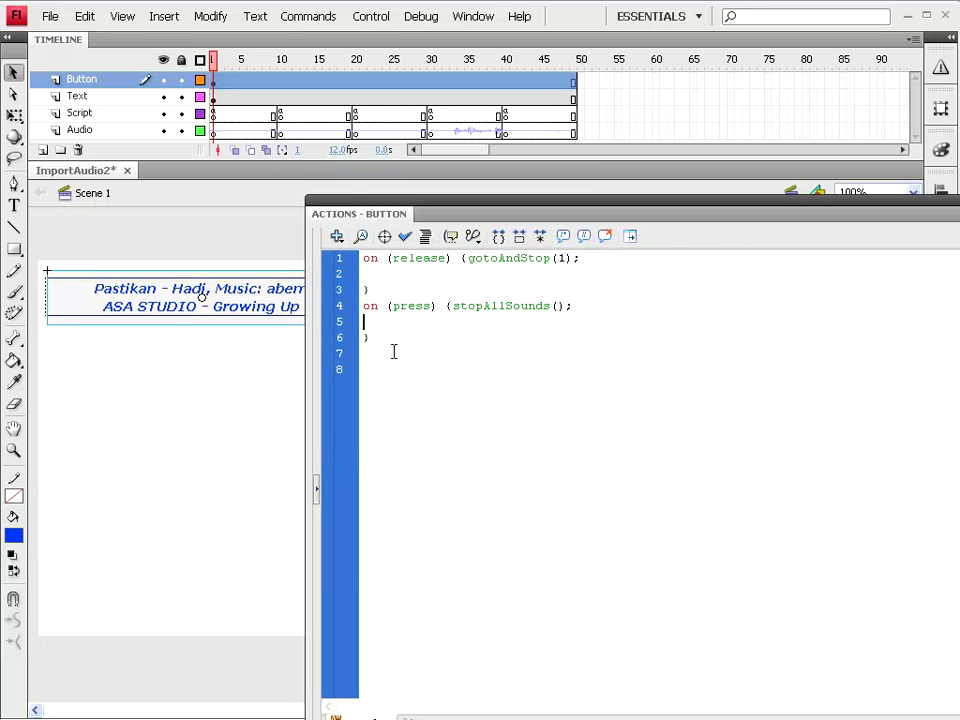
# - Copy the pastikan button, paste it in place, and nudge the copy downward
pyautogui.click(142, 346)
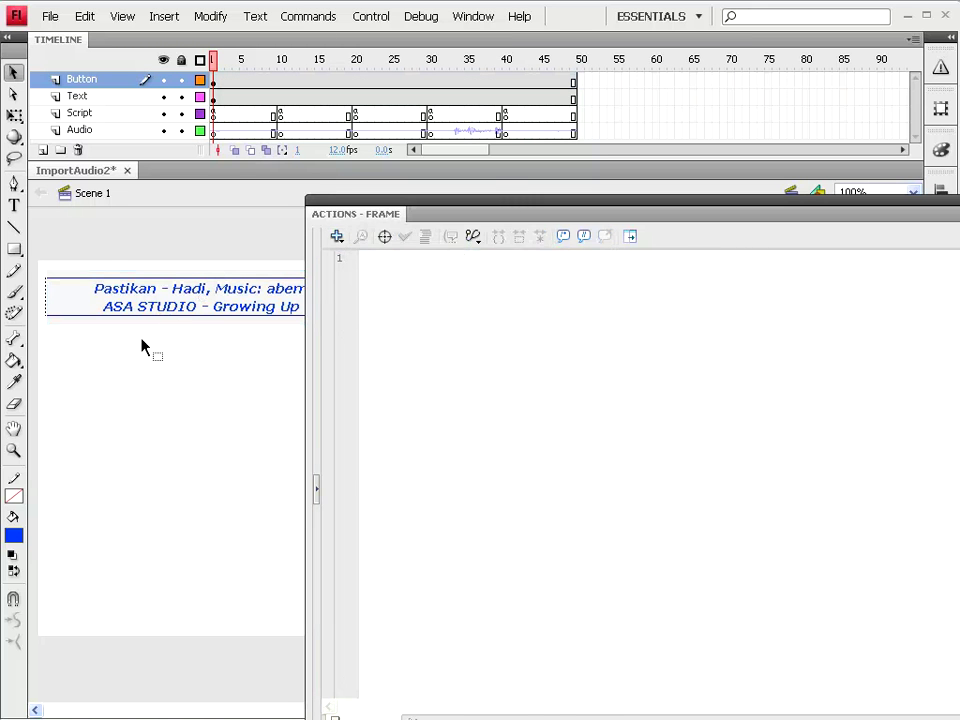
pyautogui.moveTo(400, 213); pyautogui.dragTo(729, 259)
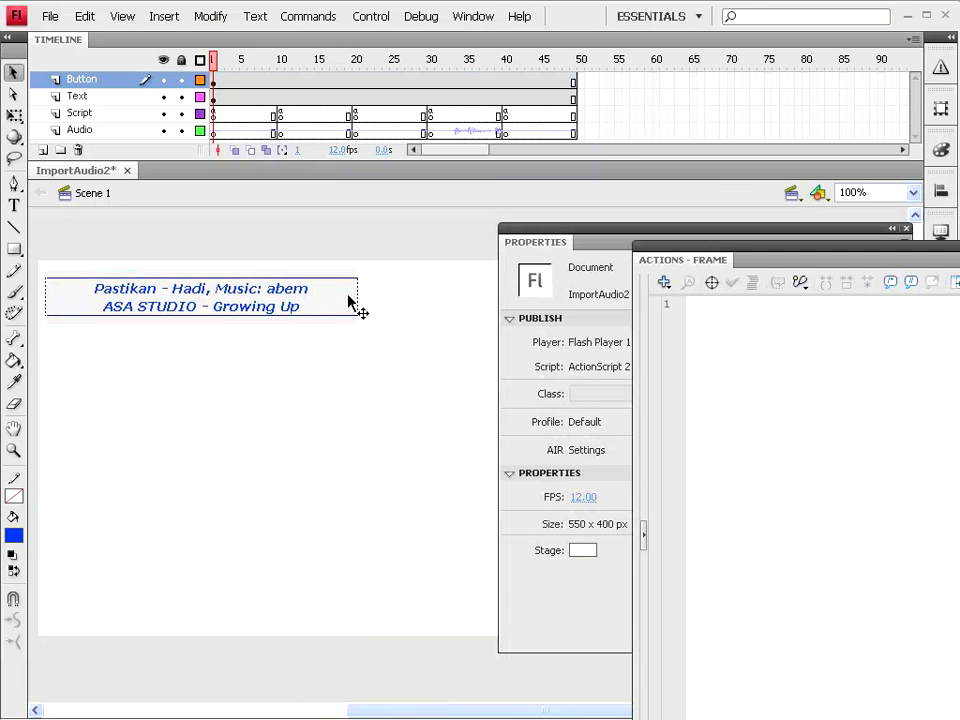
pyautogui.click(349, 300)
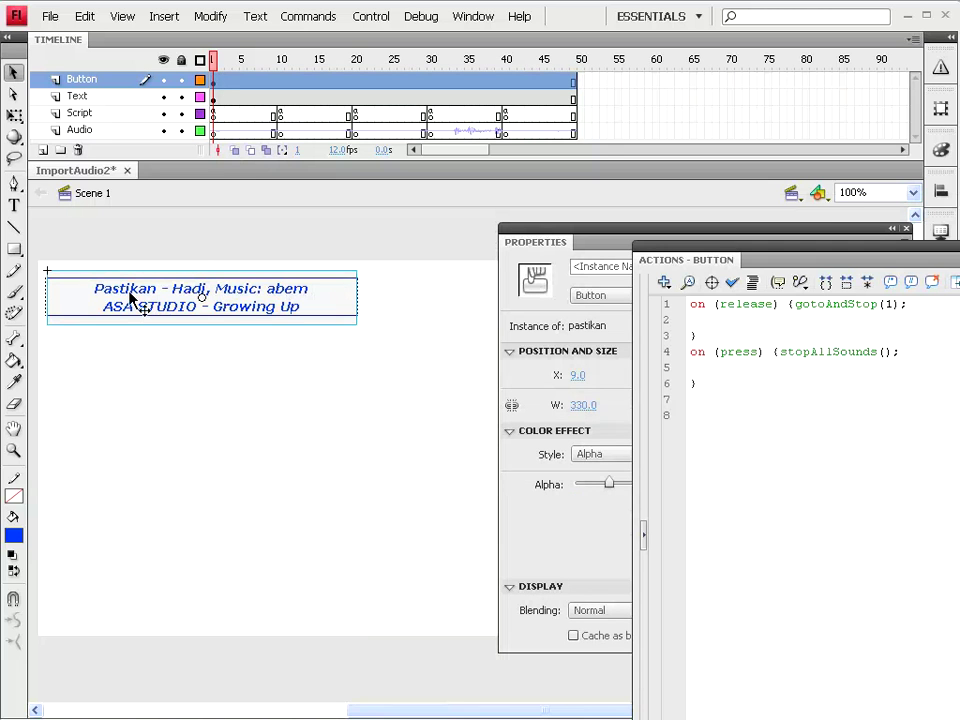
pyautogui.click(603, 250)
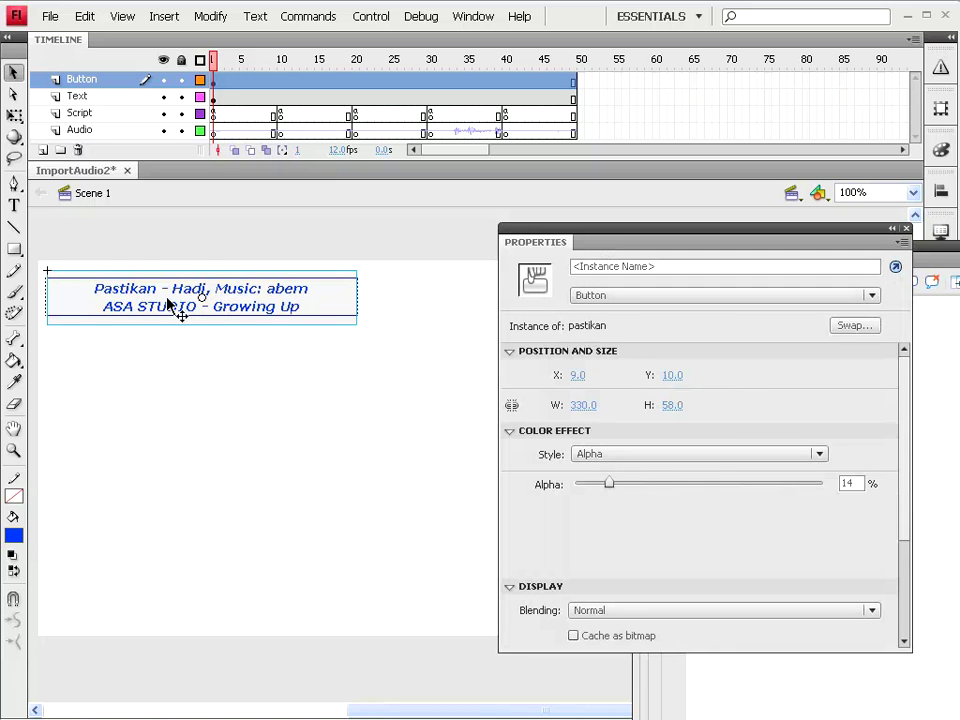
pyautogui.click(84, 16)
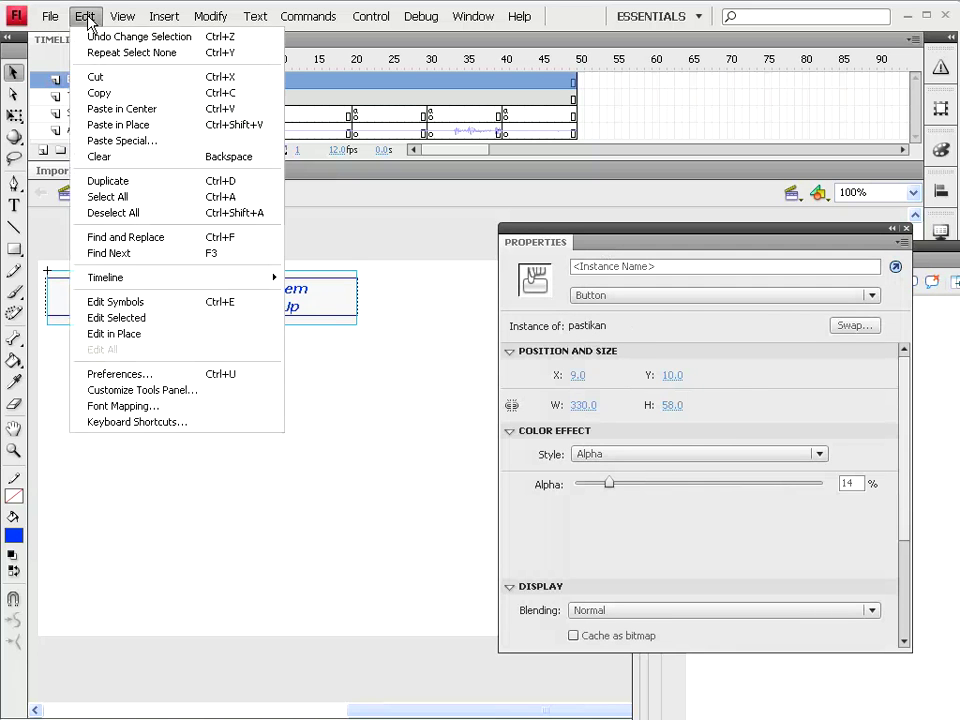
pyautogui.click(122, 96)
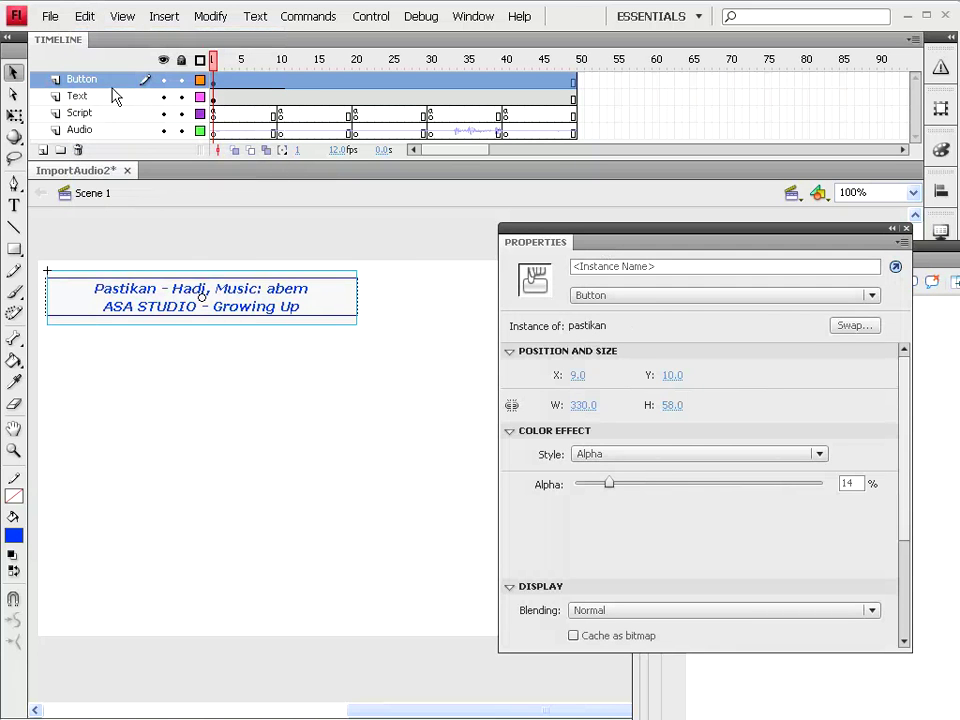
pyautogui.click(85, 17)
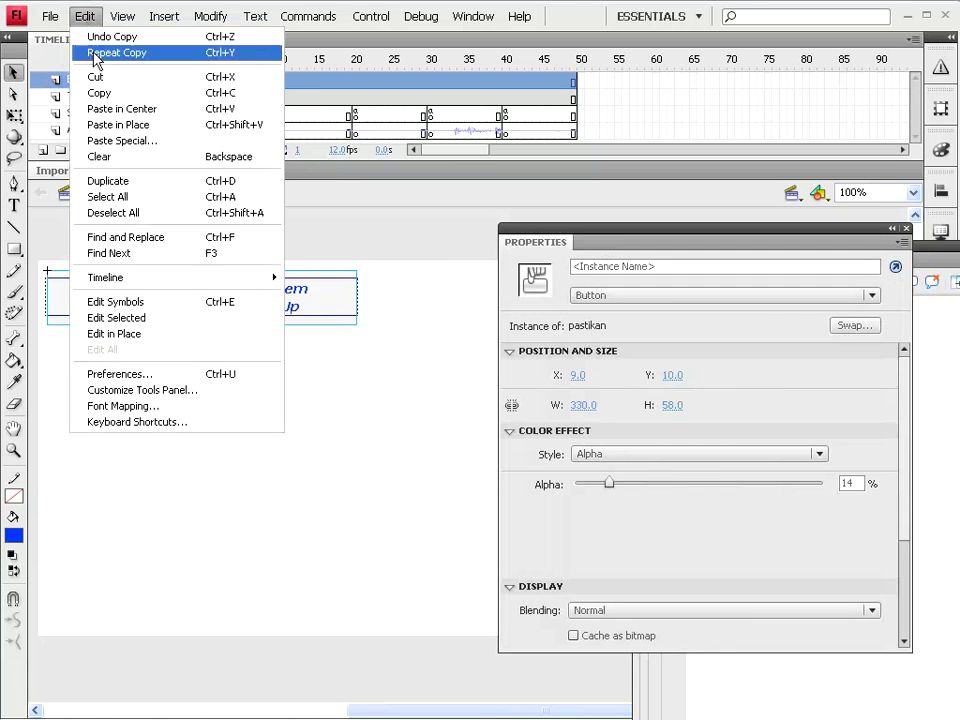
pyautogui.click(106, 127)
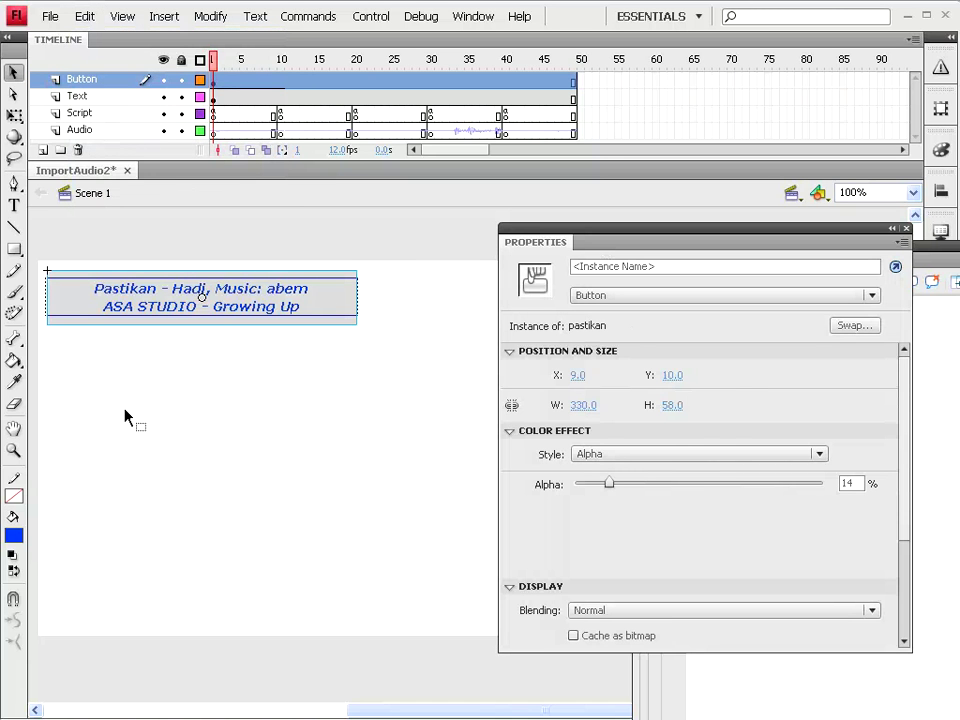
pyautogui.press('Down')
pyautogui.press('Down')
pyautogui.press('Down')
pyautogui.press('Down')
pyautogui.press('Down')
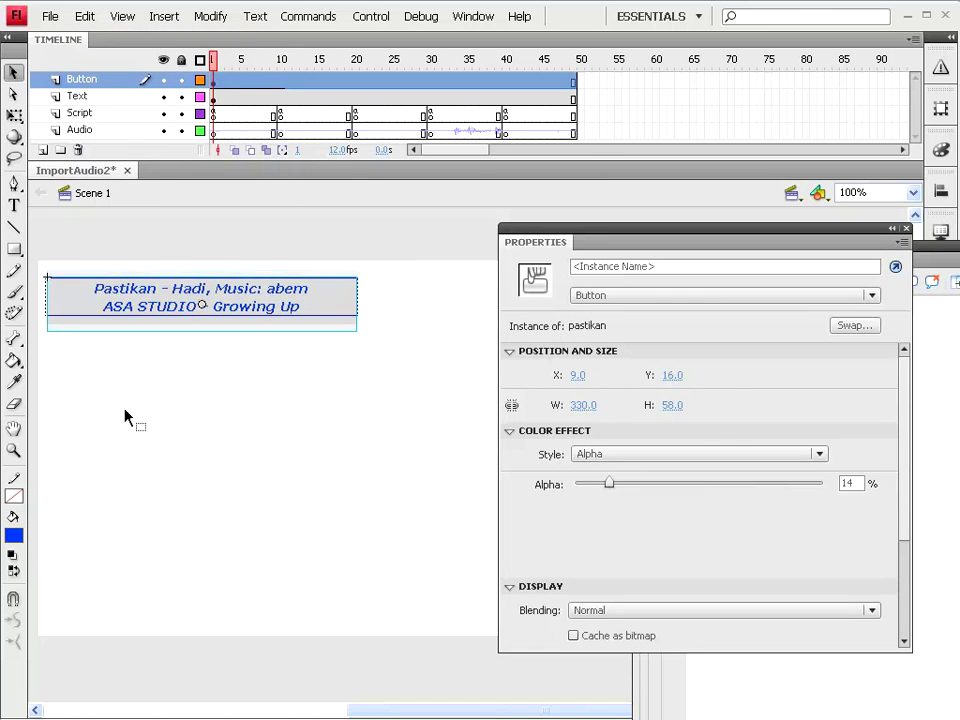
pyautogui.press('Down')
pyautogui.press('Down')
pyautogui.press('Down')
pyautogui.press('Down')
pyautogui.press('Down')
pyautogui.press('Down')
pyautogui.press('Down')
pyautogui.press('Down')
pyautogui.press('Down')
pyautogui.press('Down')
pyautogui.press('Down')
pyautogui.press('Down')
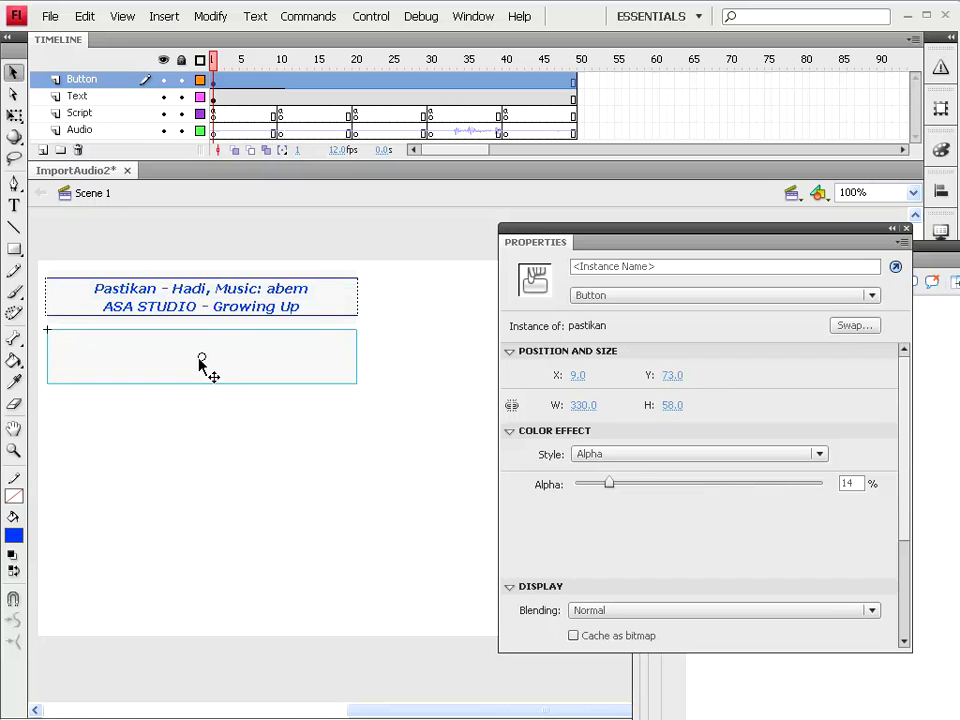
# - Duplicate the copy's button symbol under the new name kerinduan
pyautogui.click(210, 22)
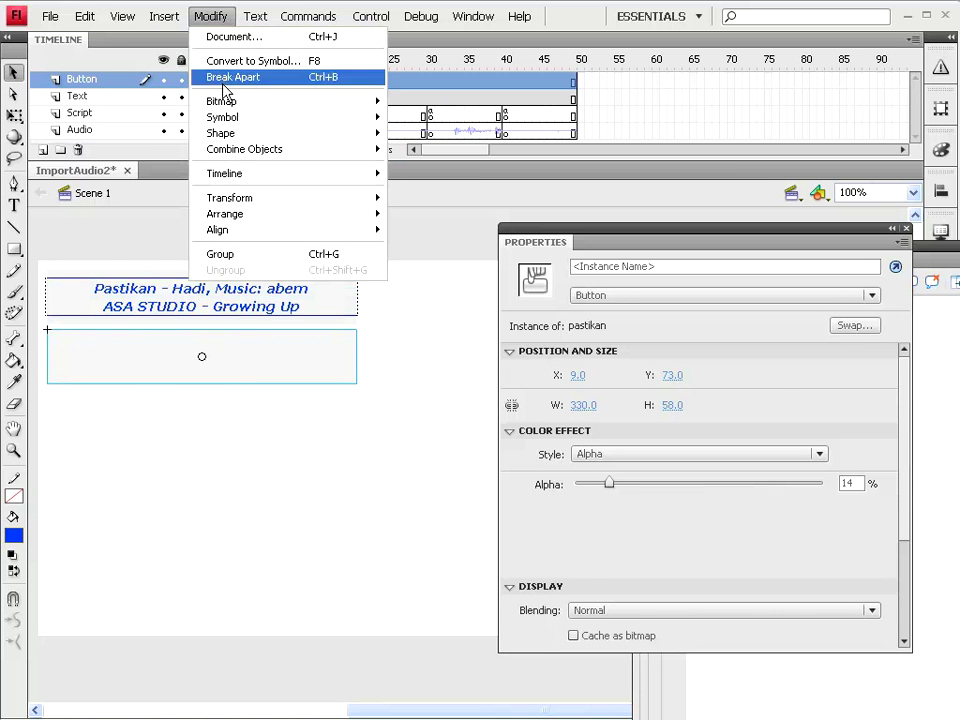
pyautogui.moveTo(222, 117)
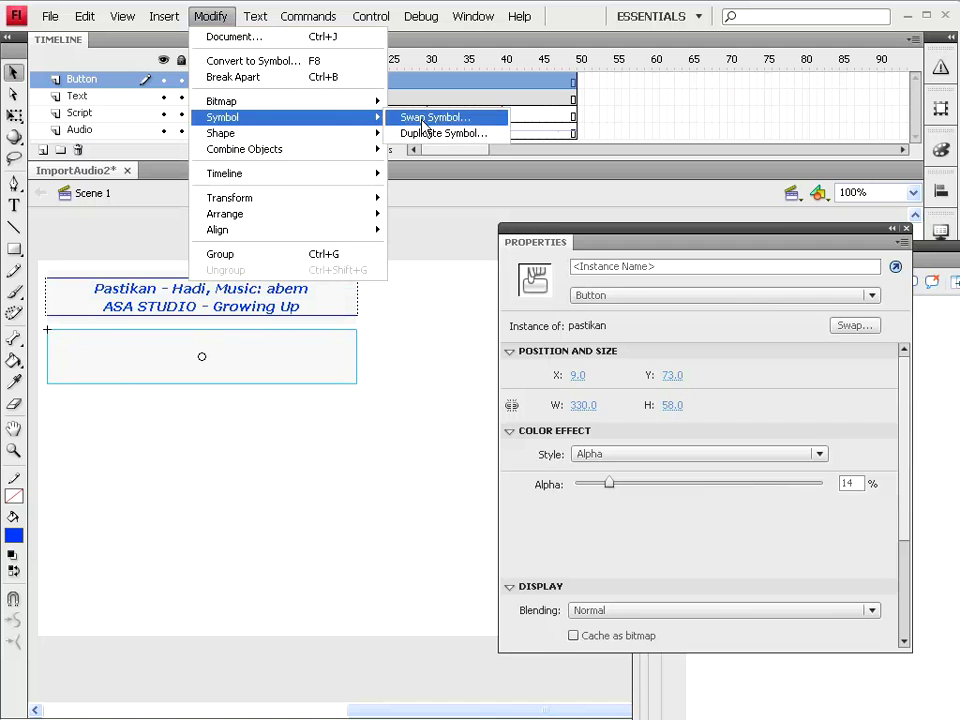
pyautogui.click(447, 141)
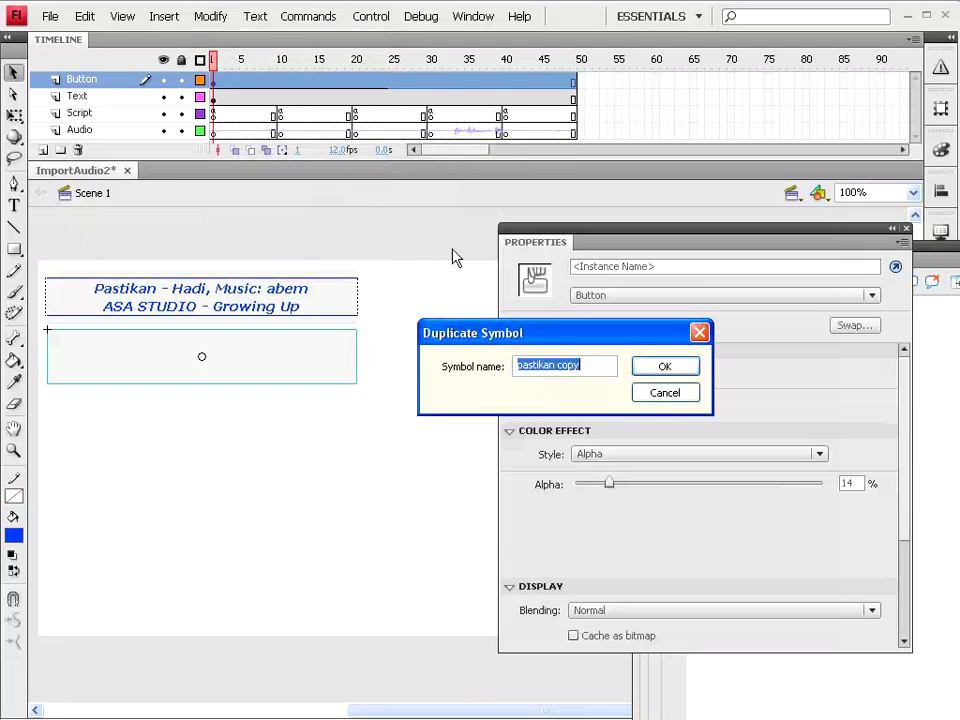
pyautogui.moveTo(521, 345)
pyautogui.mouseDown()
pyautogui.moveTo(379, 326)
pyautogui.moveTo(310, 366)
pyautogui.mouseUp()
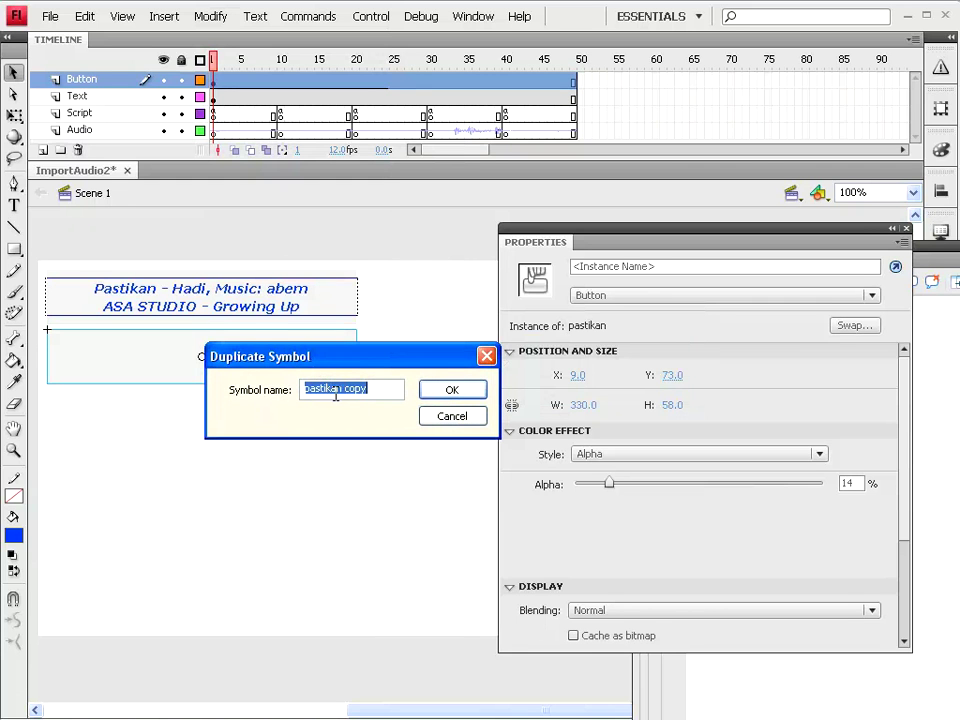
pyautogui.moveTo(340, 390); pyautogui.dragTo(232, 402)
pyautogui.write('ke')
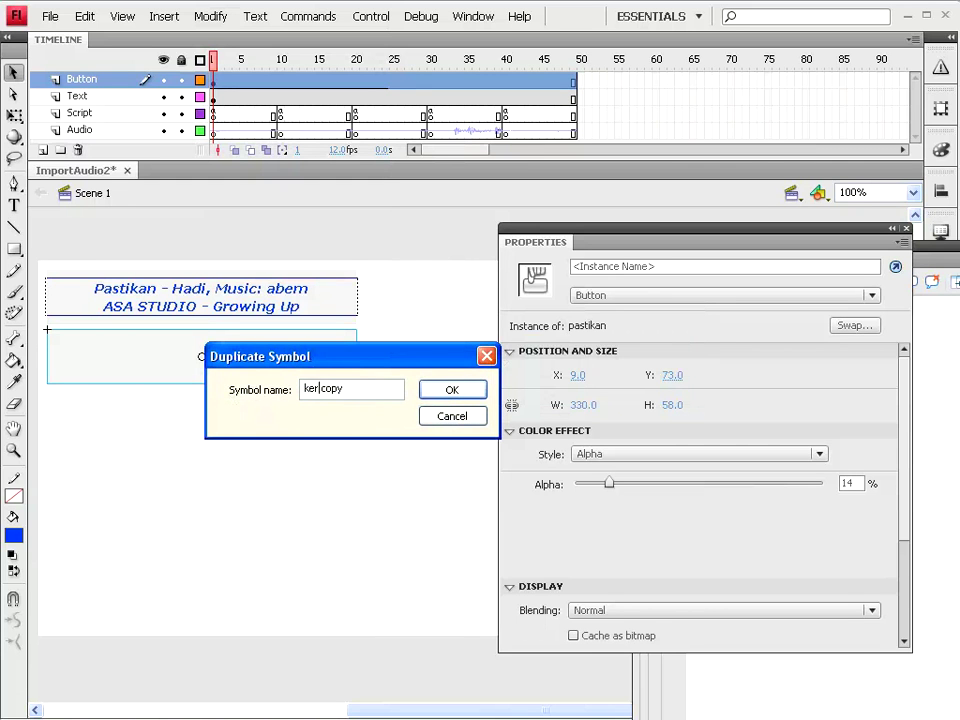
pyautogui.write('rinduan')
pyautogui.click(448, 390)
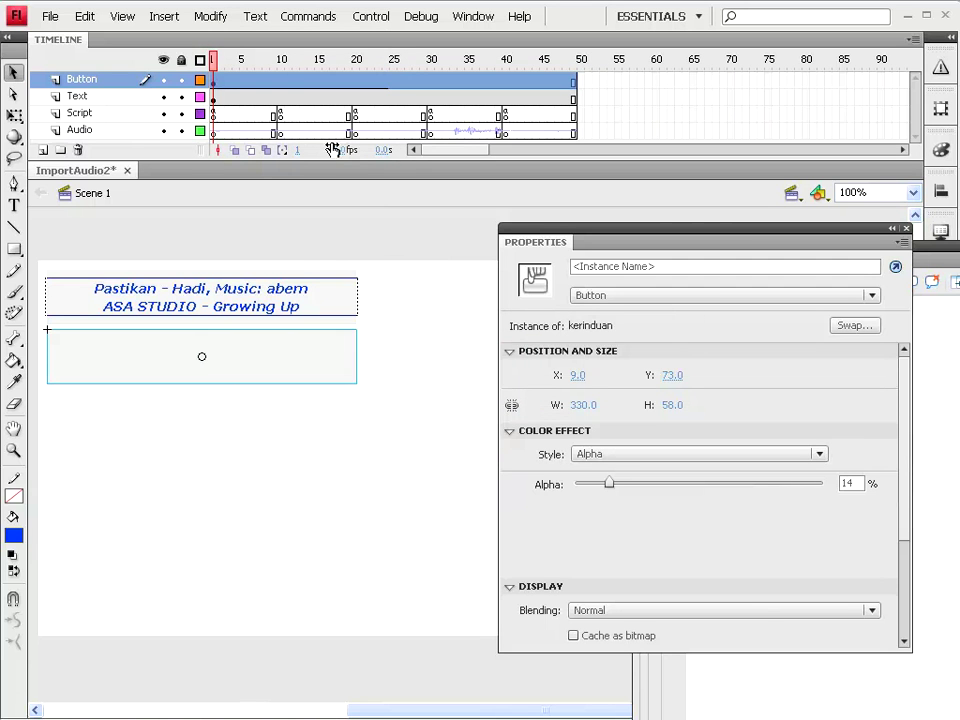
# - Inspect the timeline keyframes to find the frame where kerinduan.mp3 starts
pyautogui.click(280, 117)
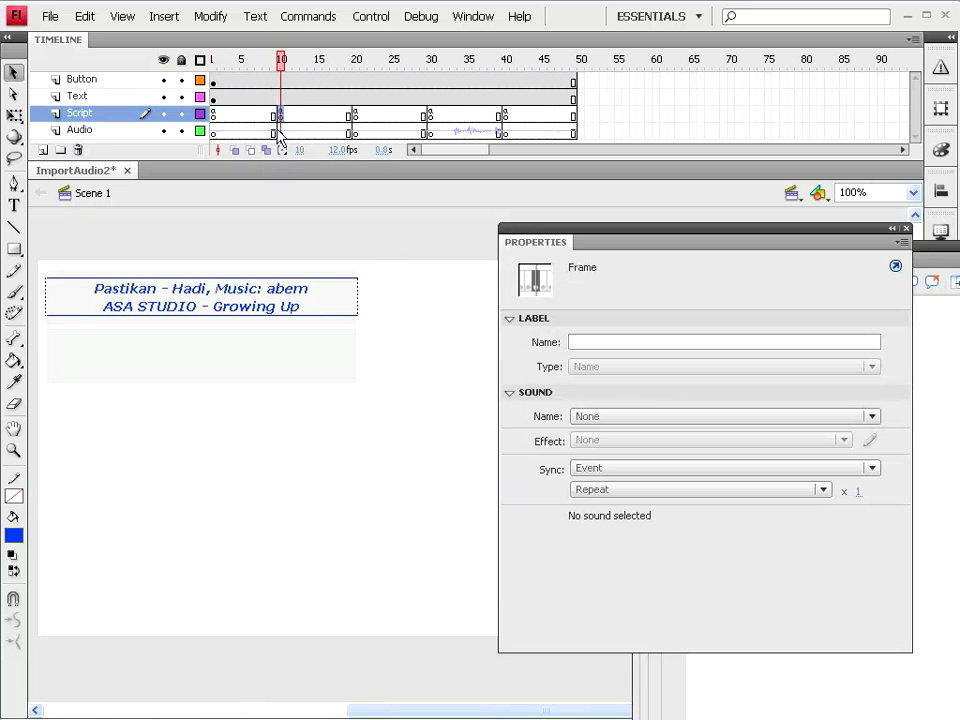
pyautogui.click(281, 133)
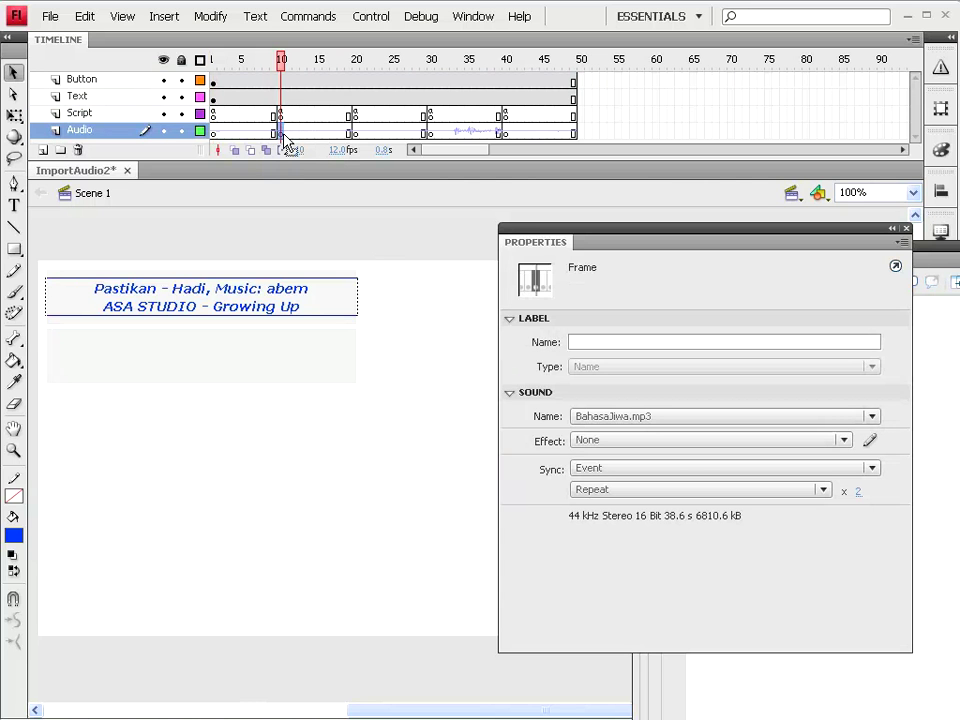
pyautogui.click(357, 133)
pyautogui.click(431, 134)
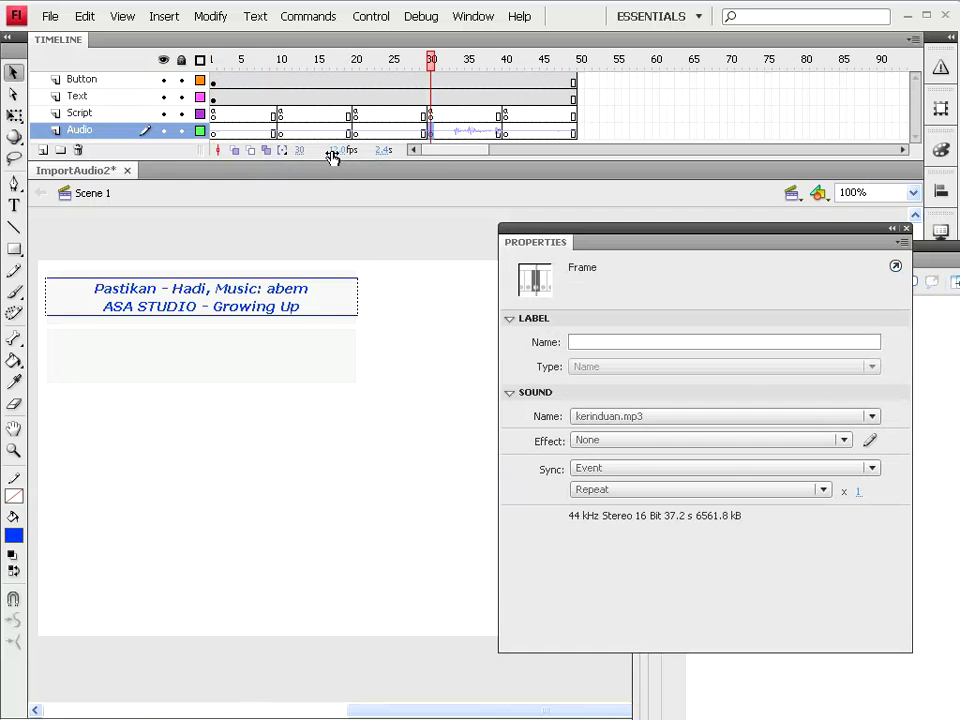
# - Change the kerinduan button's release script from gotoAndStop(1) to gotoAndStop(3)
pyautogui.click(240, 353)
pyautogui.press('F9')
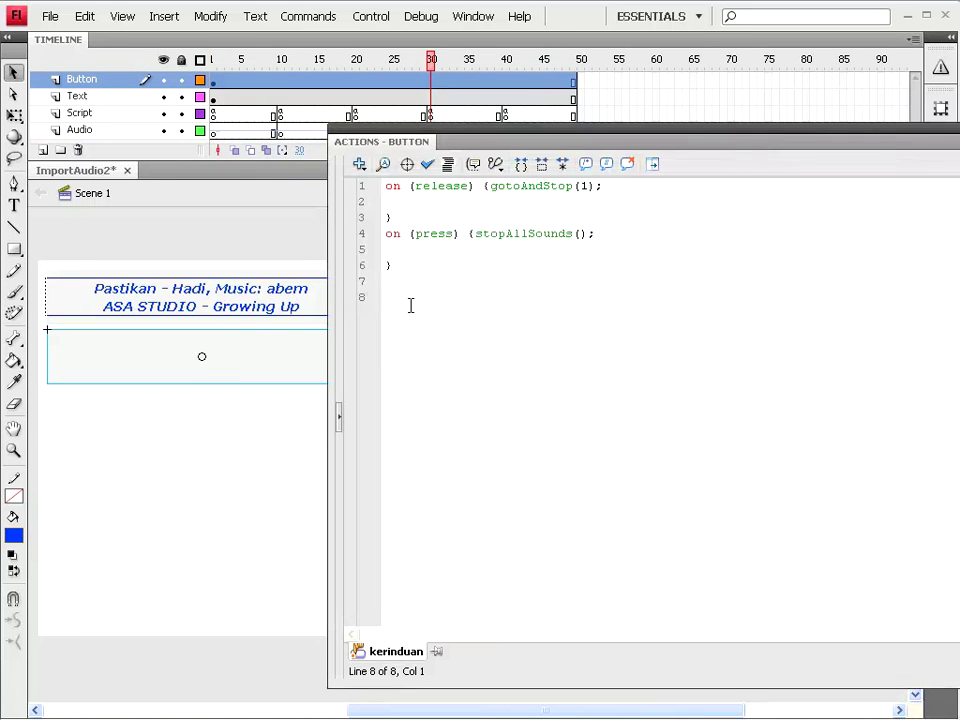
pyautogui.doubleClick(582, 187)
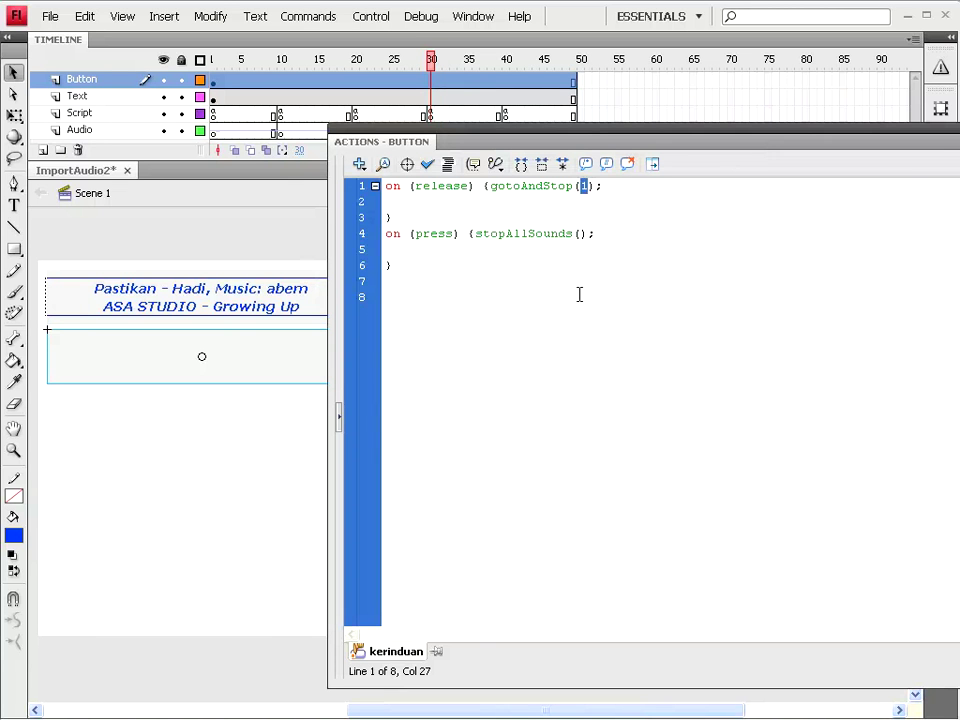
pyautogui.write('30')
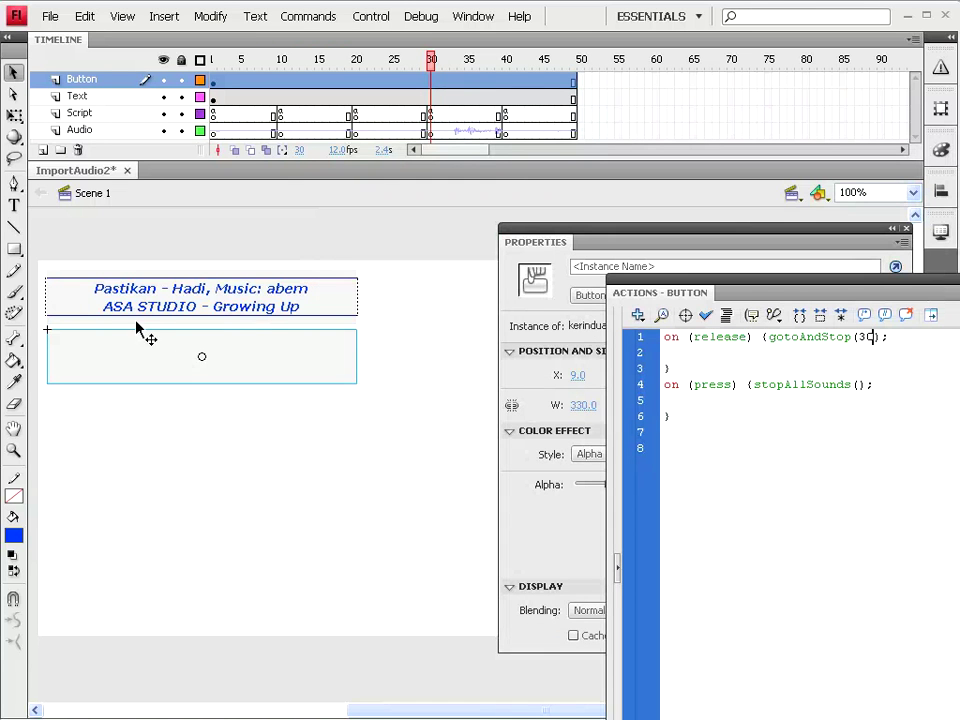
# - Copy the Pastikan credit label, paste it in place, and position it below the original
pyautogui.click(213, 97)
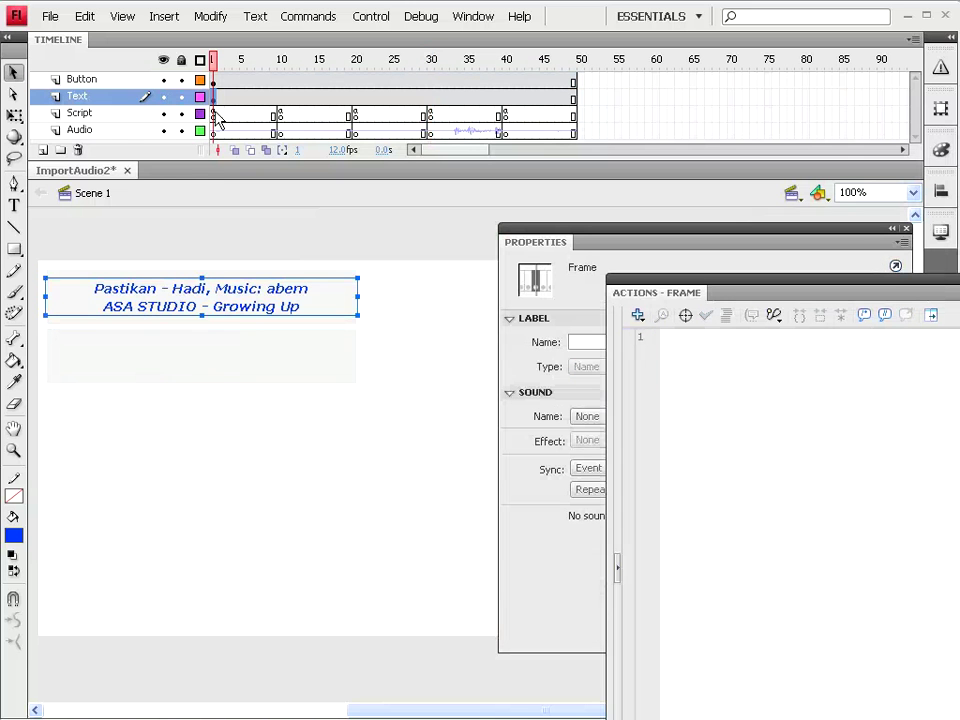
pyautogui.click(84, 16)
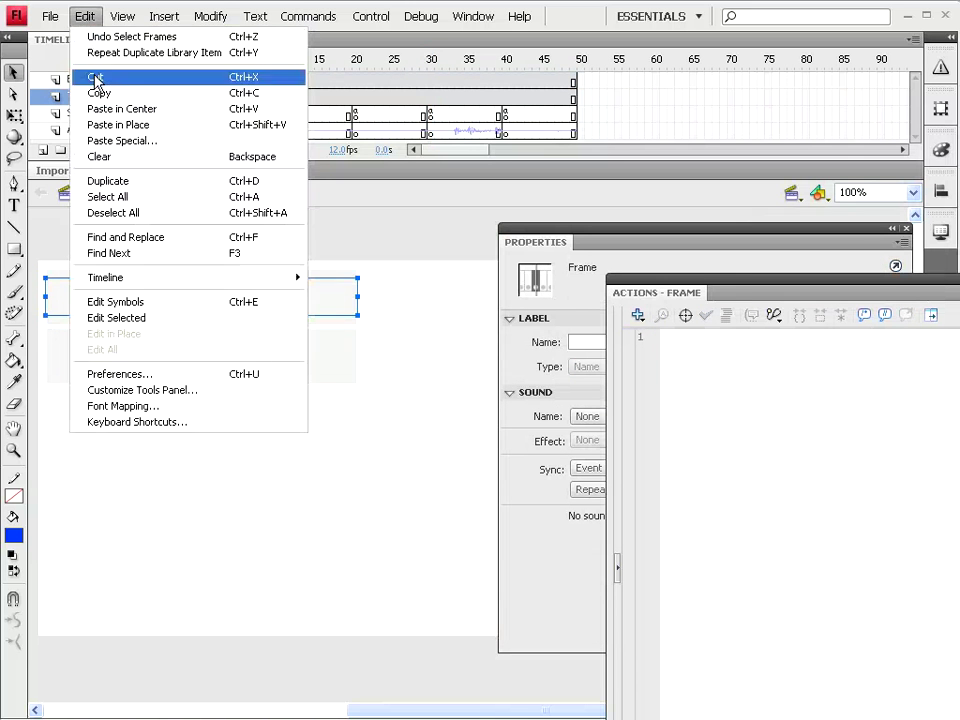
pyautogui.click(95, 97)
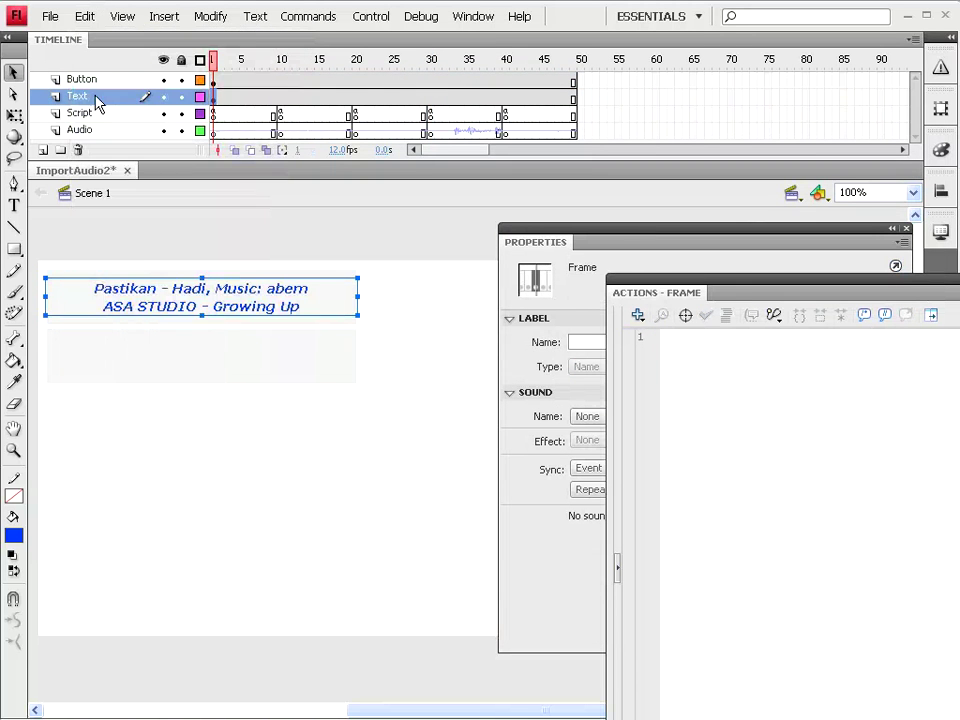
pyautogui.click(84, 16)
pyautogui.click(110, 125)
pyautogui.moveTo(133, 342); pyautogui.dragTo(133, 341)
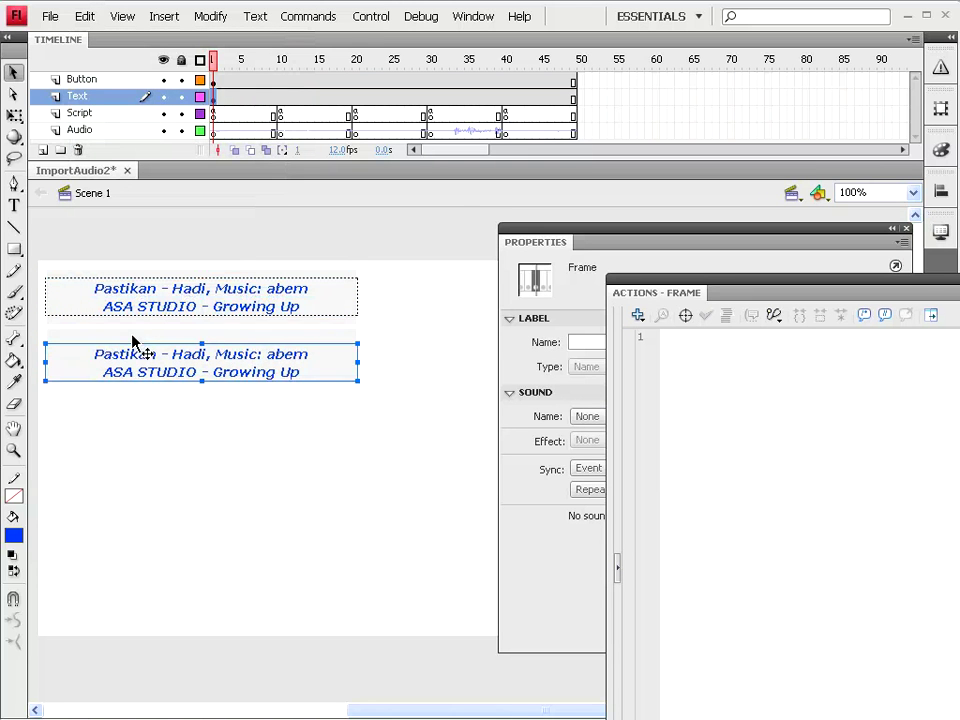
pyautogui.press('Up')
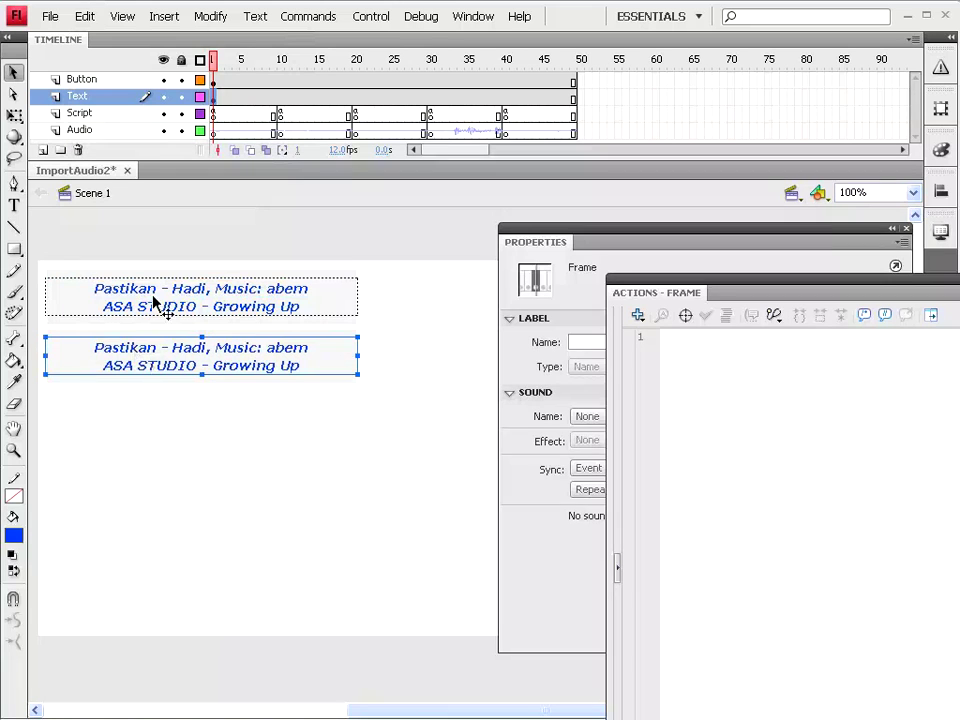
# - Change the copied label to 'Kerinduan - As Band / SOSIALIS' and test the movie
pyautogui.doubleClick(133, 349)
pyautogui.write('Keri')
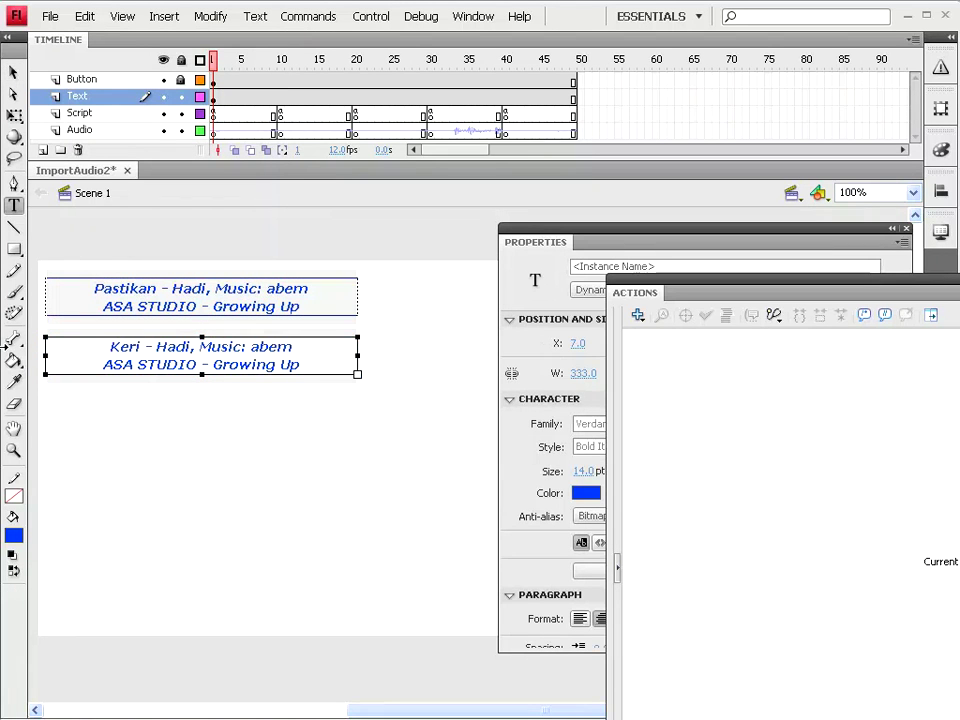
pyautogui.write('nduan')
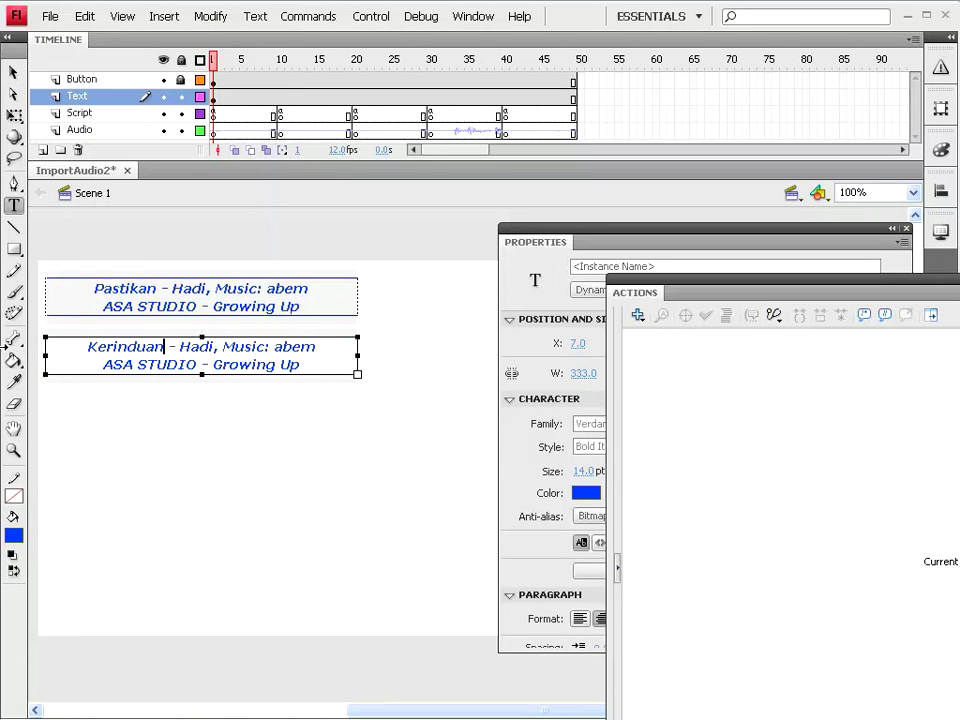
pyautogui.moveTo(180, 347); pyautogui.dragTo(315, 347)
pyautogui.write('As')
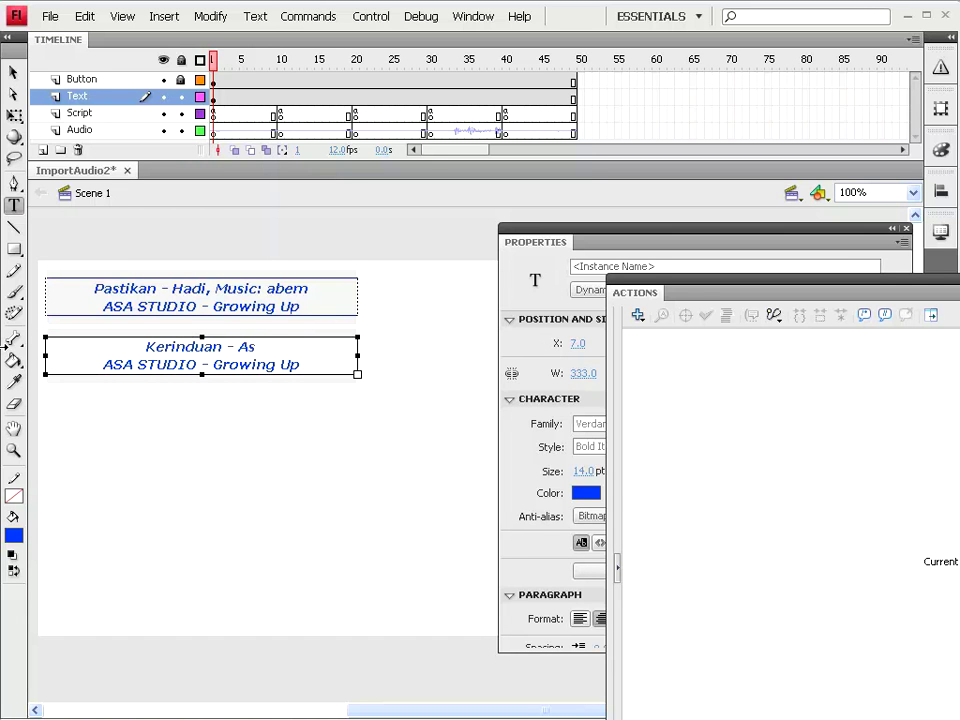
pyautogui.write(' Band')
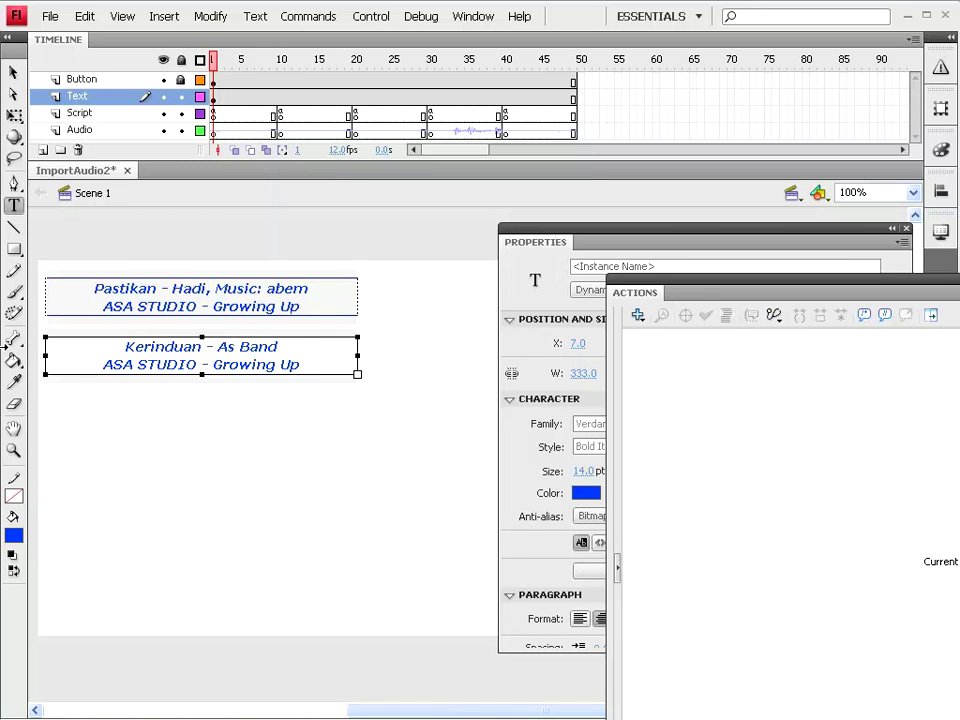
pyautogui.moveTo(291, 365); pyautogui.dragTo(103, 365)
pyautogui.write('SO')
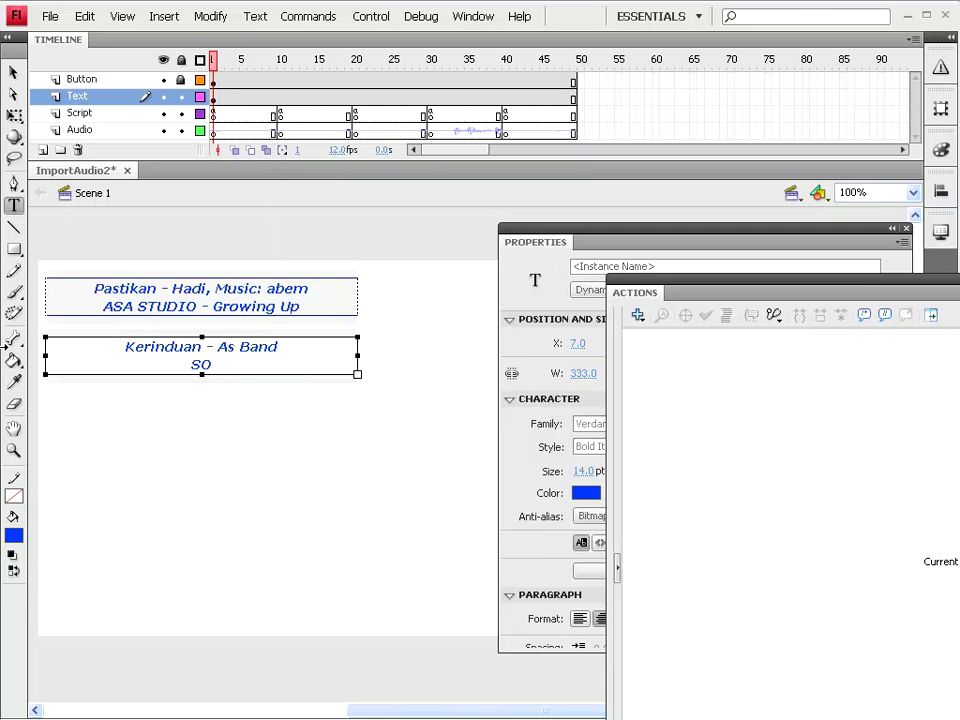
pyautogui.write('SIALIS')
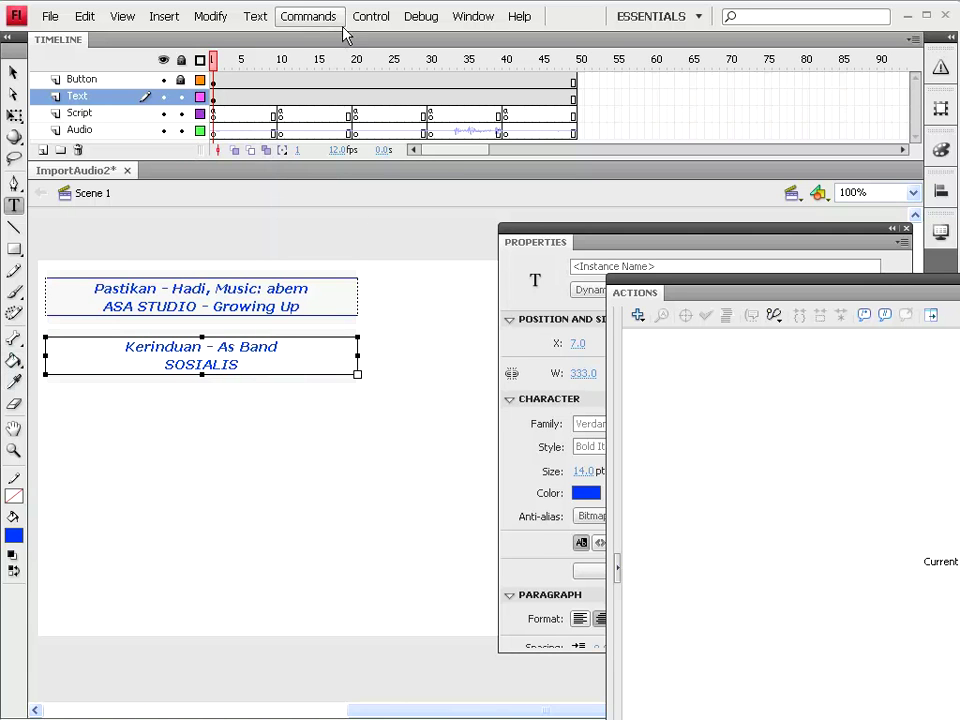
pyautogui.click(372, 17)
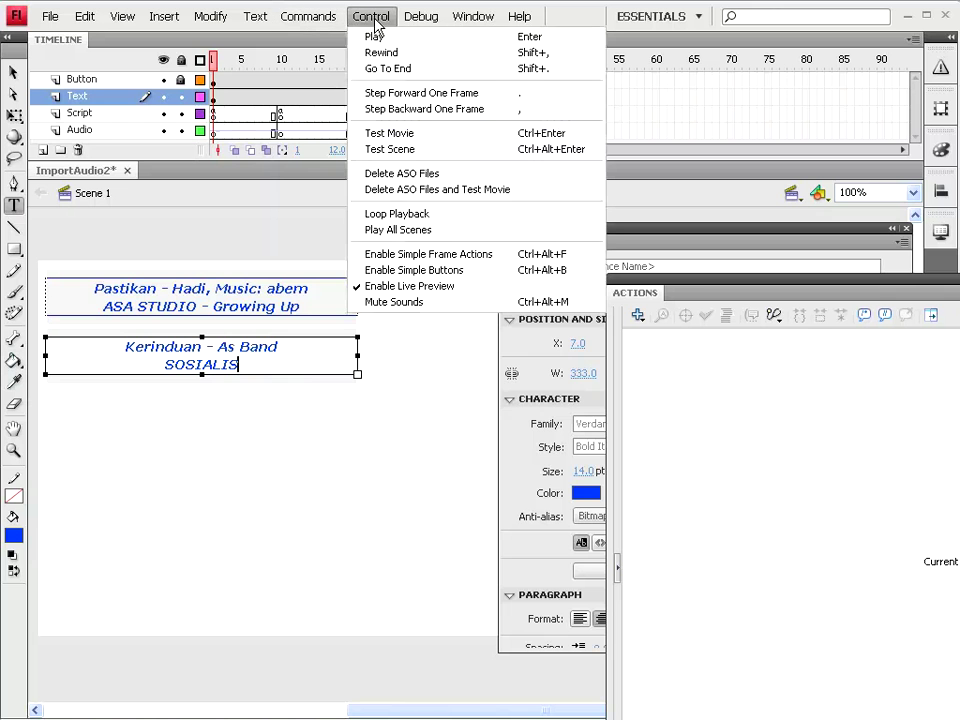
pyautogui.click(390, 133)
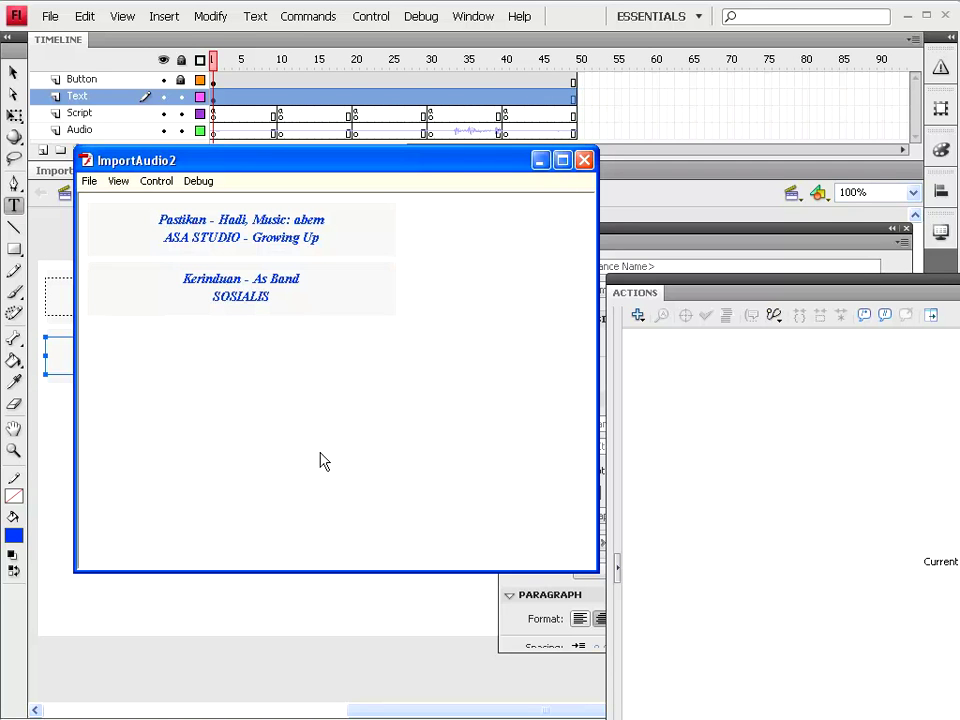
# - Close the ImportAudio2 test window and deselect the text box on the stage
pyautogui.click(586, 163)
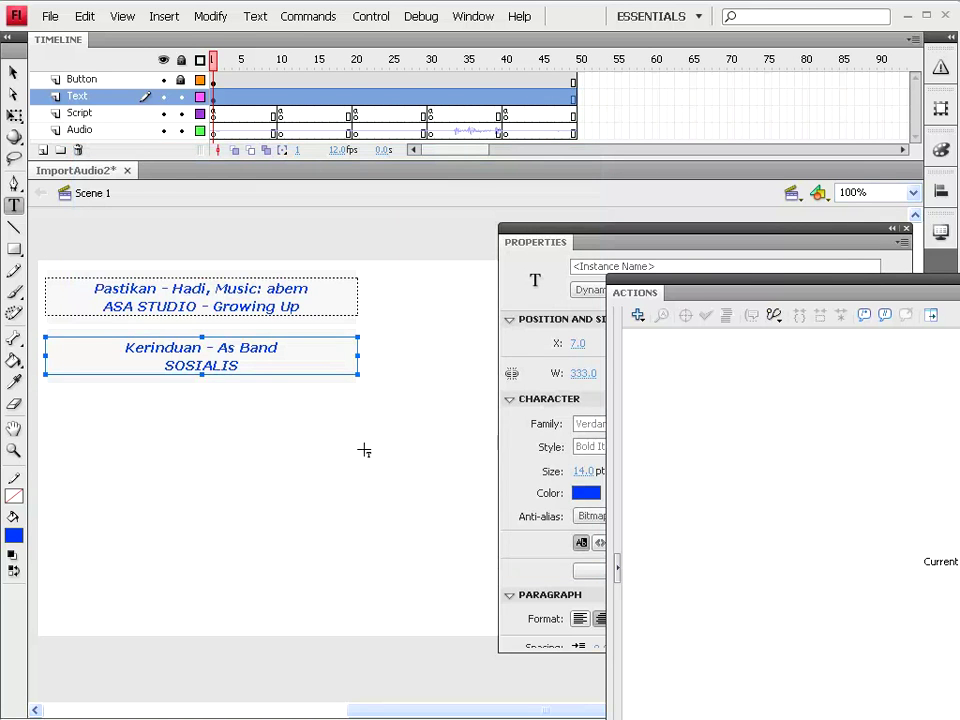
pyautogui.press('Escape')
# - Lock the Text layer and paste a copy of the Kerinduan button in place, shifted down one row
pyautogui.click(14, 72)
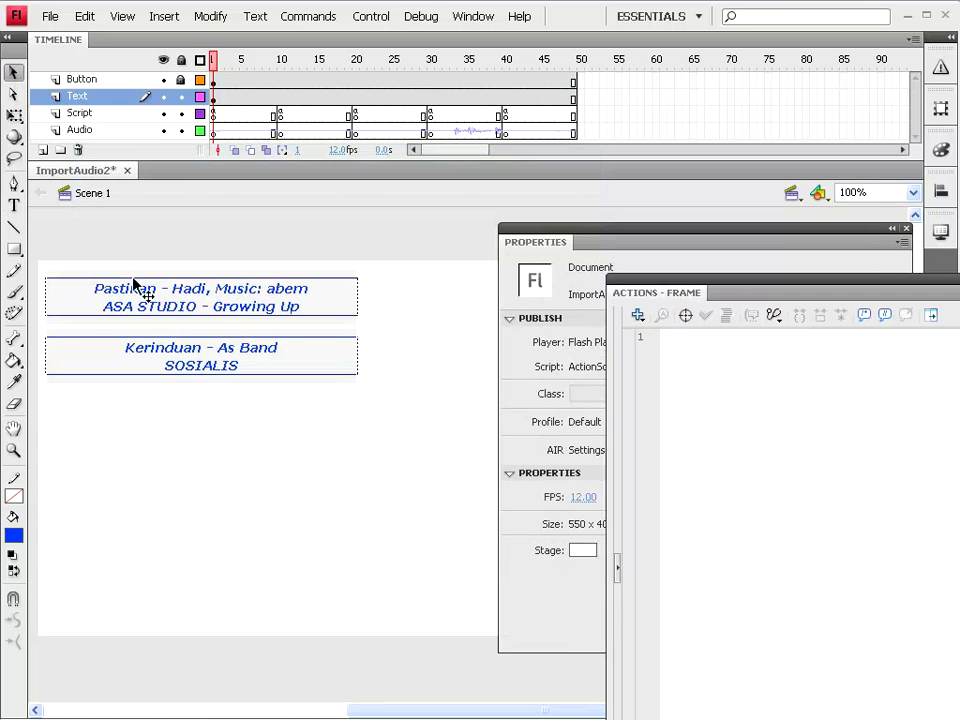
pyautogui.click(126, 95)
pyautogui.click(181, 96)
pyautogui.click(335, 358)
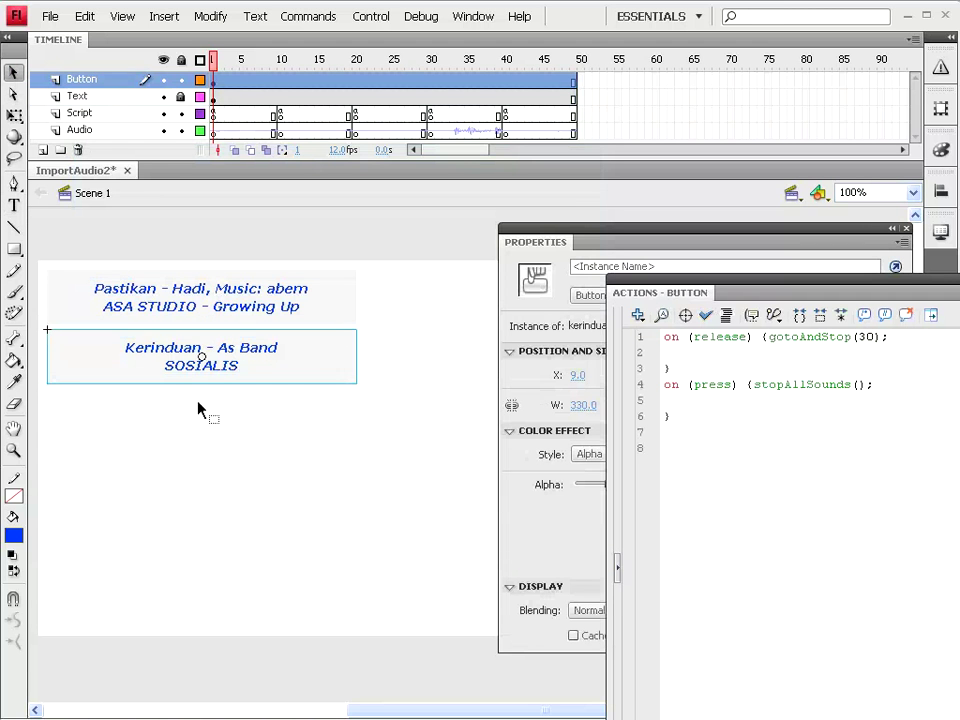
pyautogui.click(84, 16)
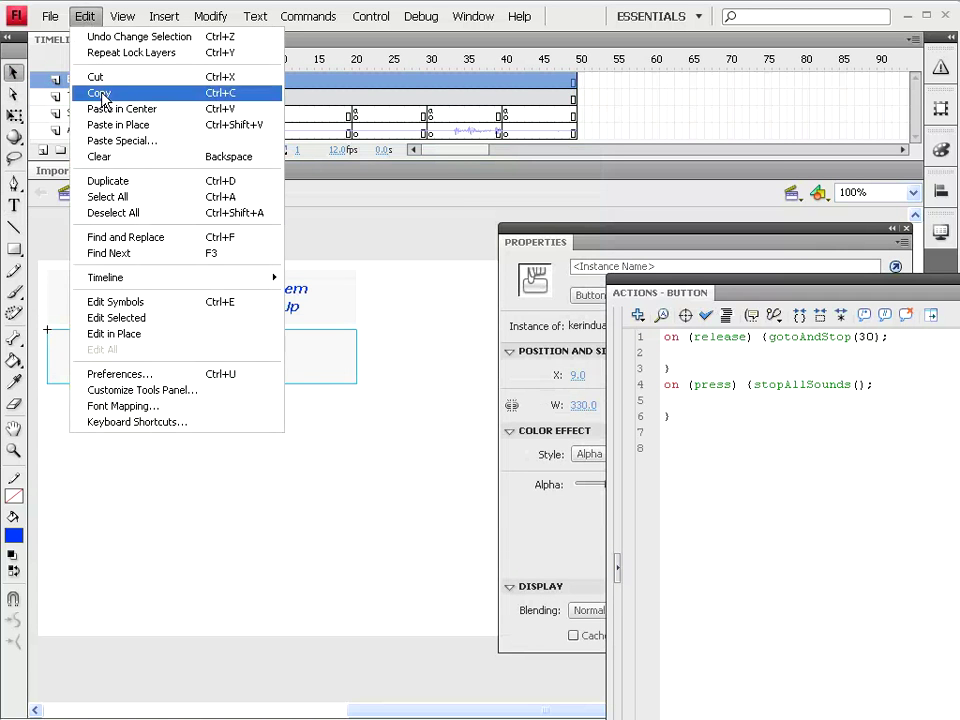
pyautogui.click(100, 94)
pyautogui.click(84, 16)
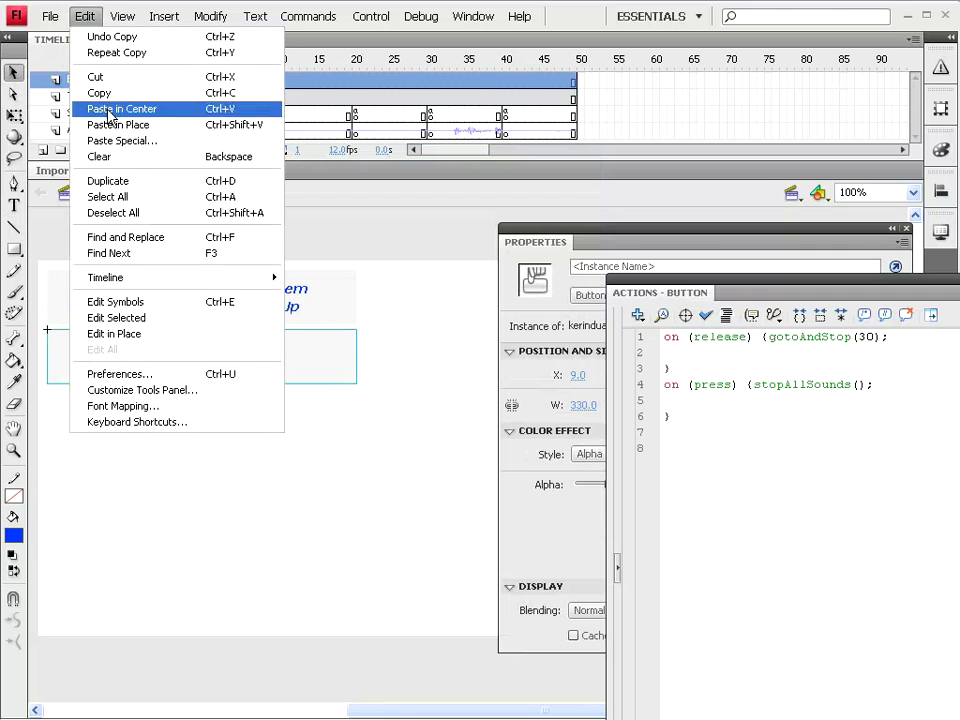
pyautogui.click(108, 125)
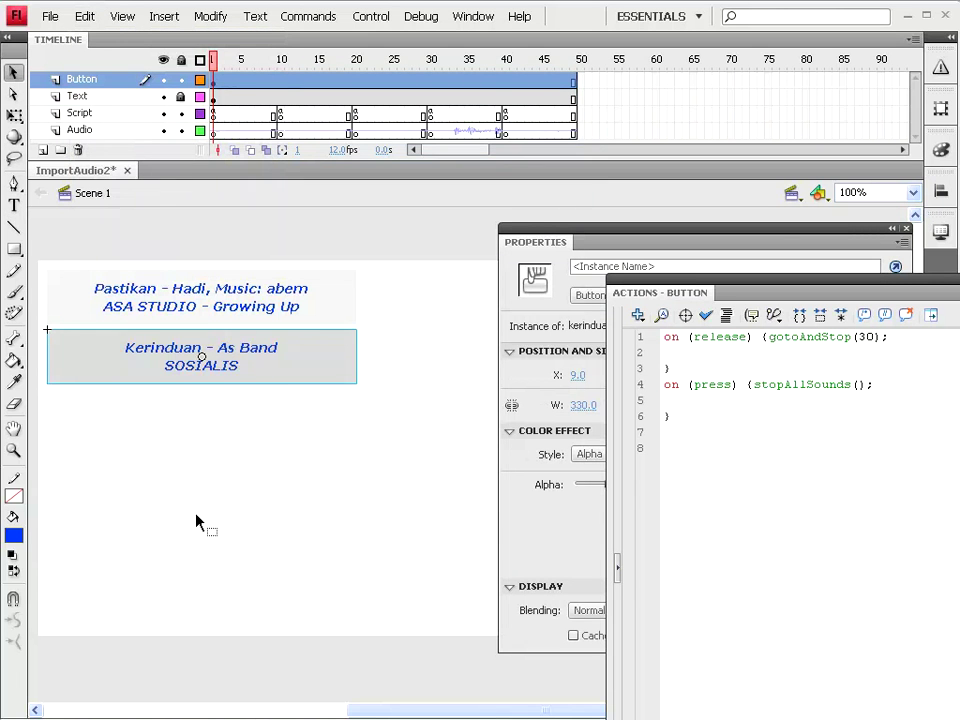
pyautogui.hotkey('shift', 'Down')
pyautogui.hotkey('shift', 'Down')
pyautogui.hotkey('shift', 'Down')
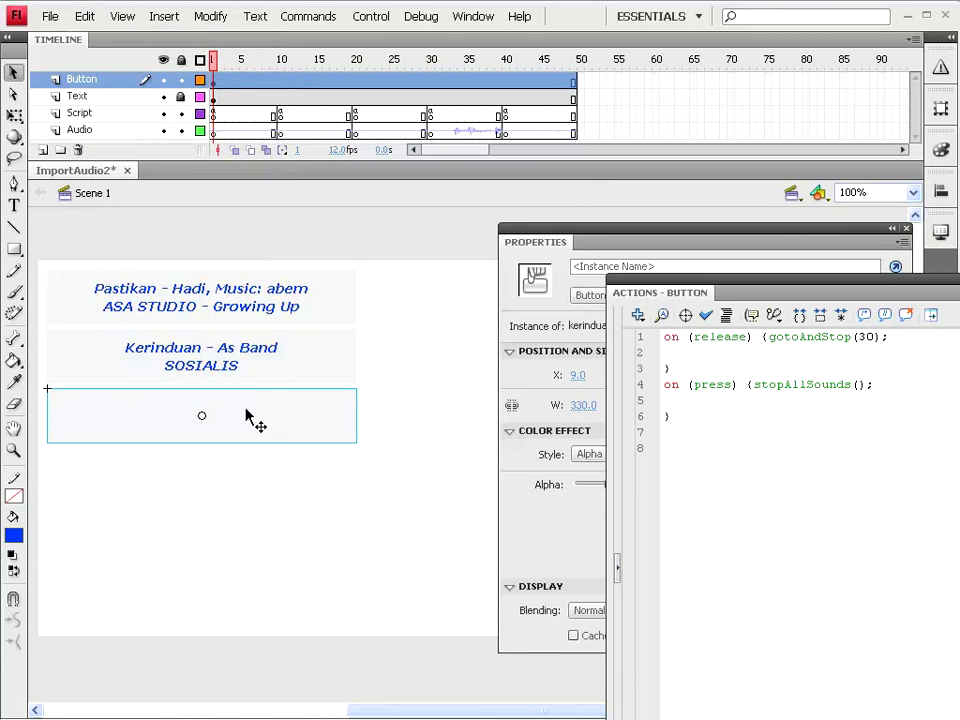
# - Paste two more button copies, shifting each down into the next rows, then select the first copy
pyautogui.click(84, 16)
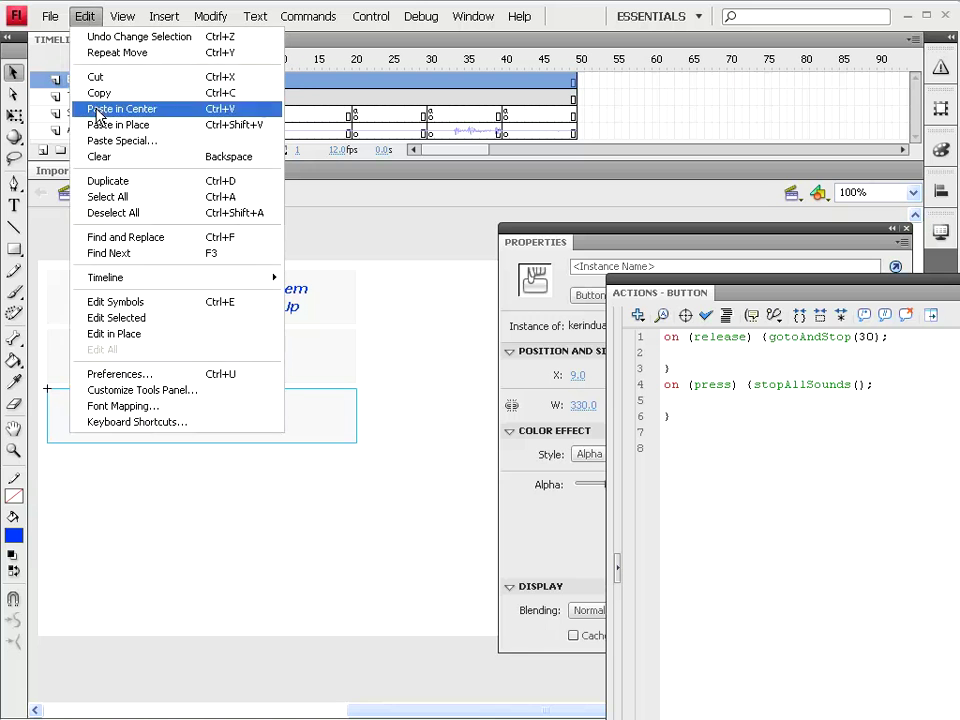
pyautogui.click(98, 93)
pyautogui.click(84, 16)
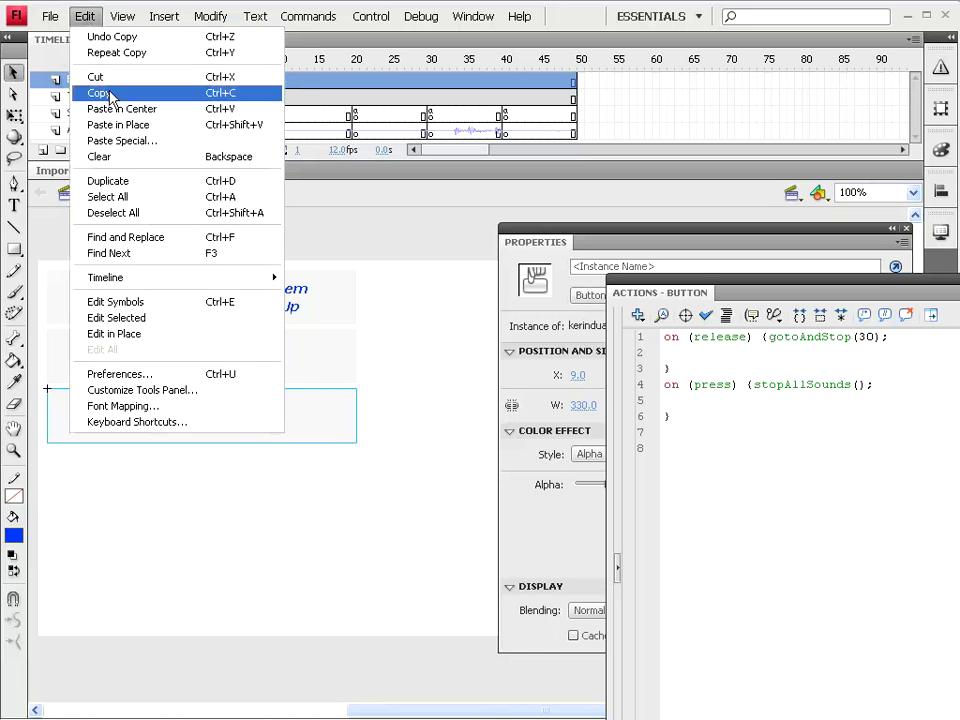
pyautogui.click(118, 124)
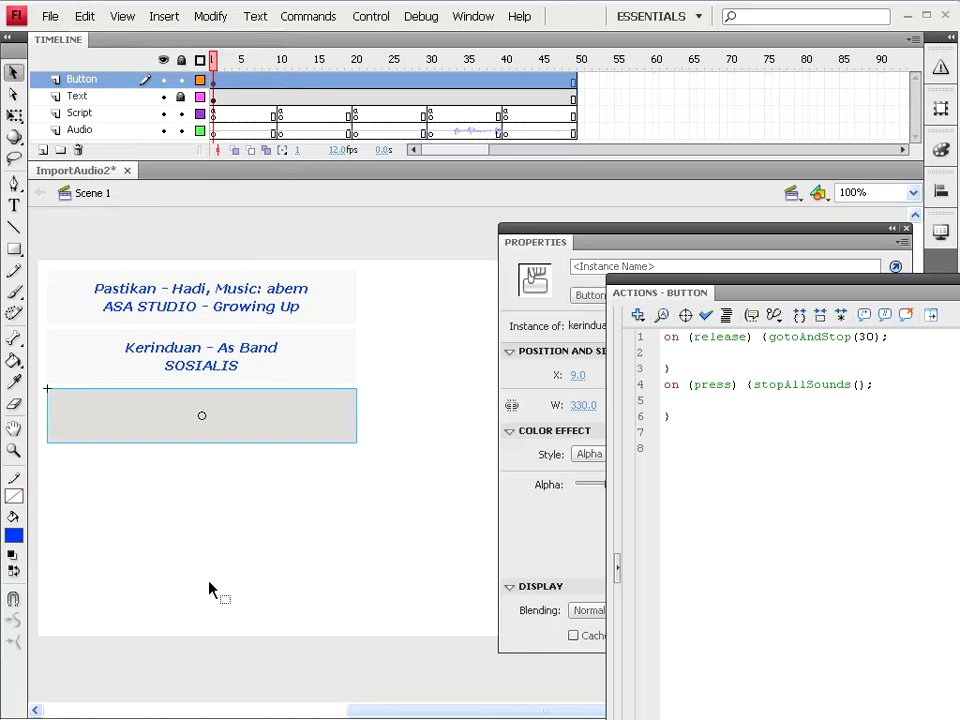
pyautogui.hotkey('shift', 'Down')
pyautogui.hotkey('shift', 'Down')
pyautogui.hotkey('shift', 'Down')
pyautogui.hotkey('shift', 'Down')
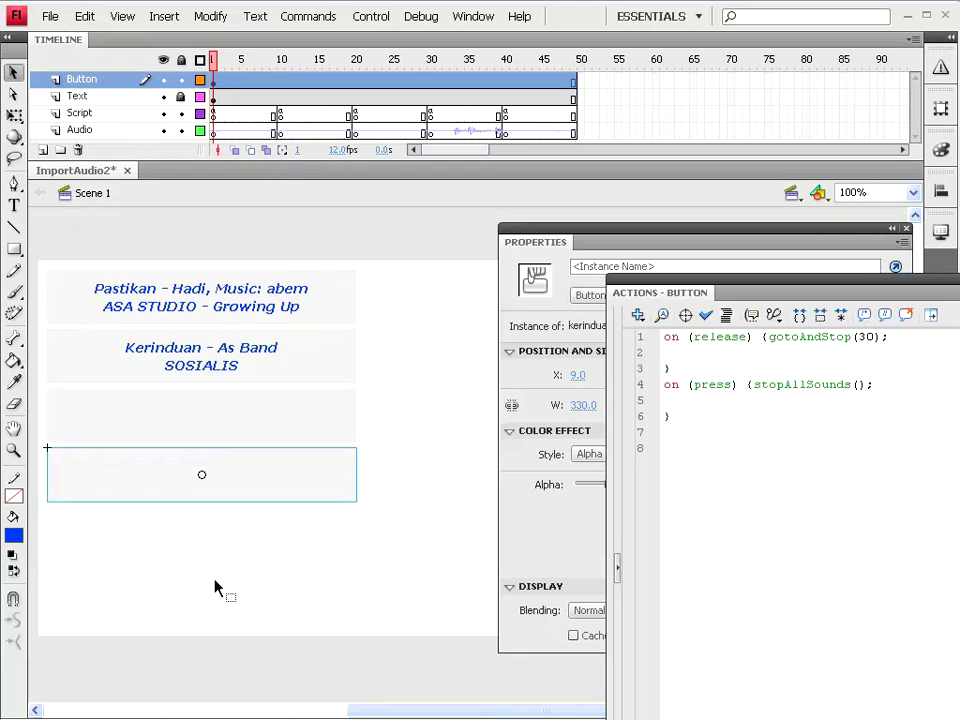
pyautogui.click(84, 16)
pyautogui.click(96, 92)
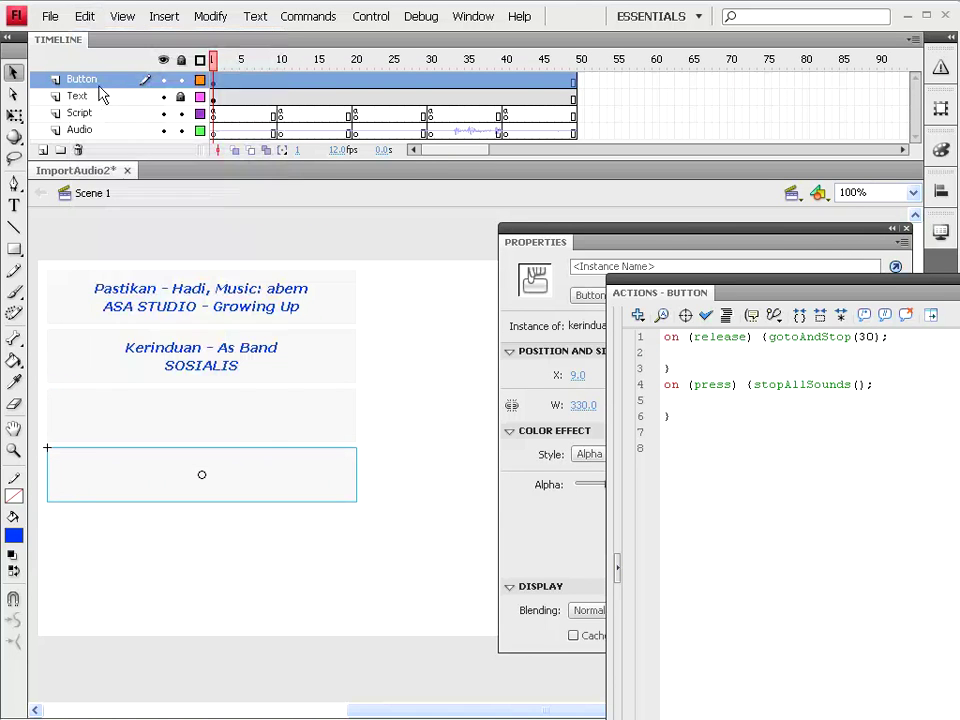
pyautogui.click(84, 16)
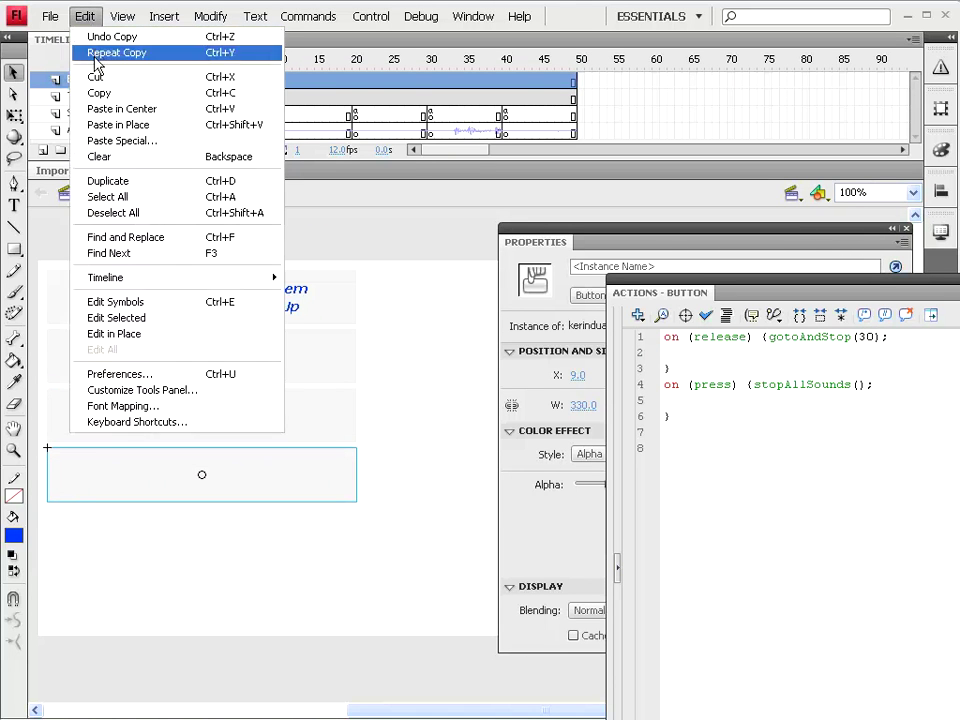
pyautogui.click(117, 125)
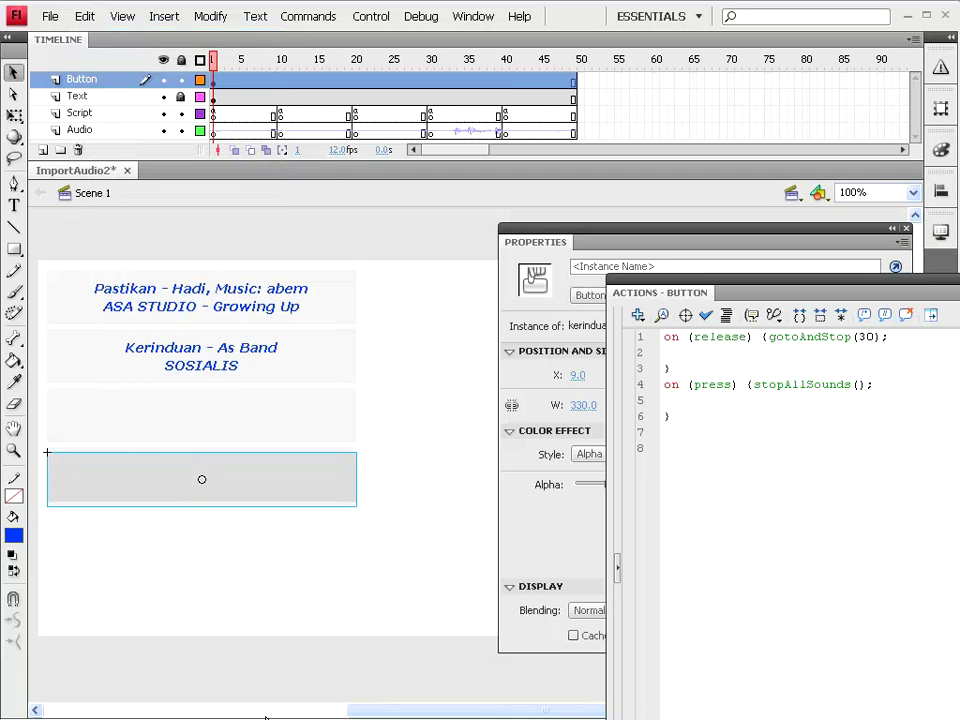
pyautogui.hotkey('shift', 'Down')
pyautogui.hotkey('shift', 'Down')
pyautogui.hotkey('shift', 'Down')
pyautogui.hotkey('shift', 'Down')
pyautogui.hotkey('shift', 'Down')
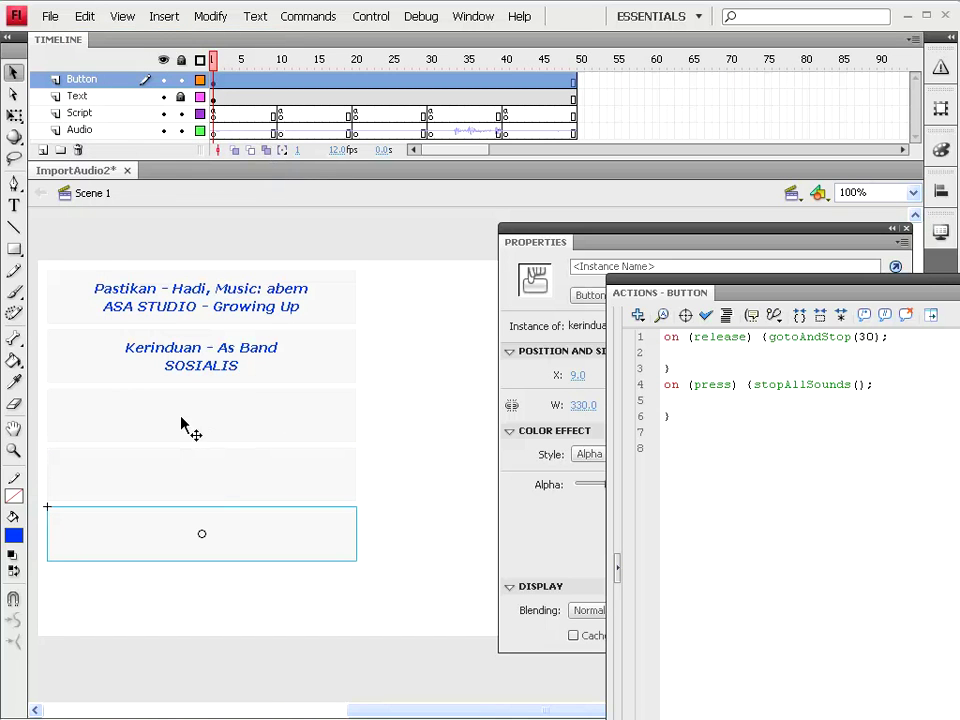
pyautogui.hotkey('shift', 'Up')
pyautogui.hotkey('shift', 'Up')
pyautogui.hotkey('shift', 'Up')
# - Duplicate the first button copy's symbol as BahasaJiwa
pyautogui.click(210, 16)
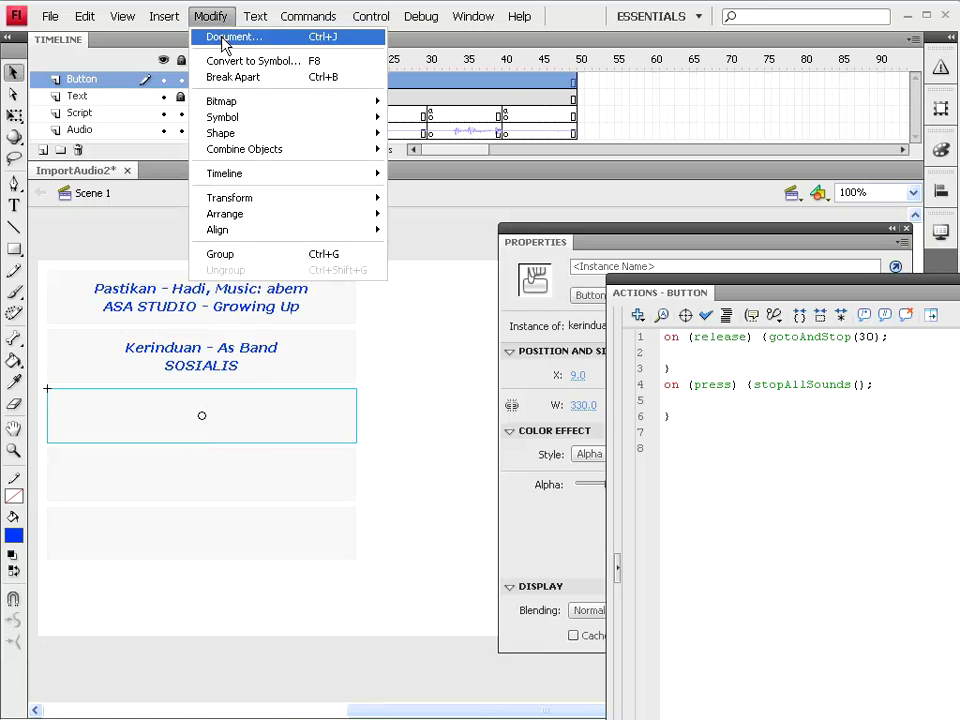
pyautogui.moveTo(222, 117)
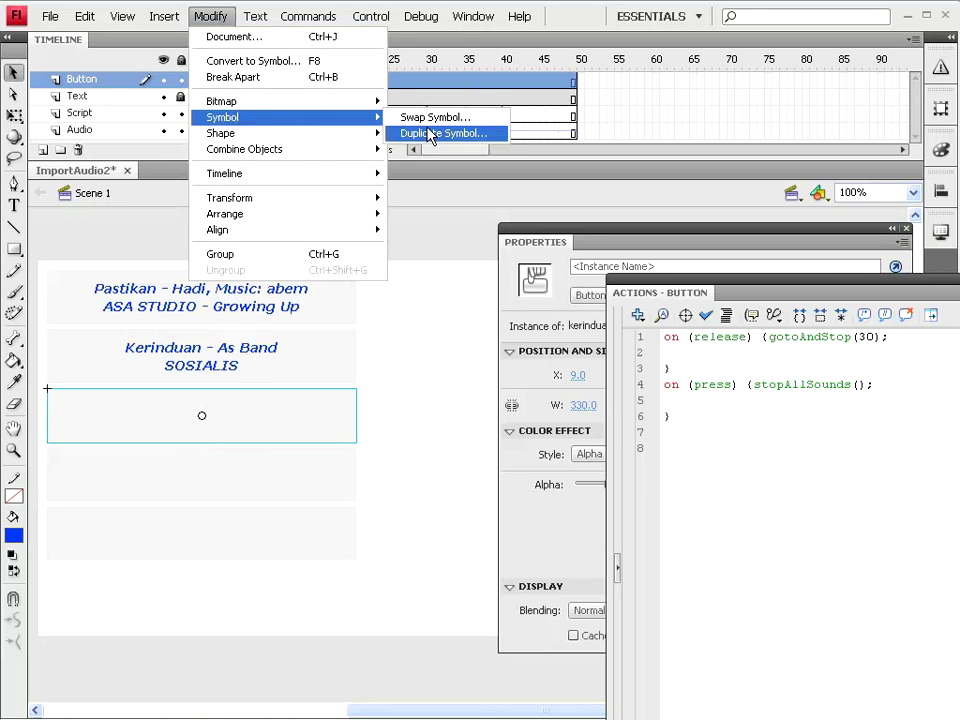
pyautogui.click(430, 134)
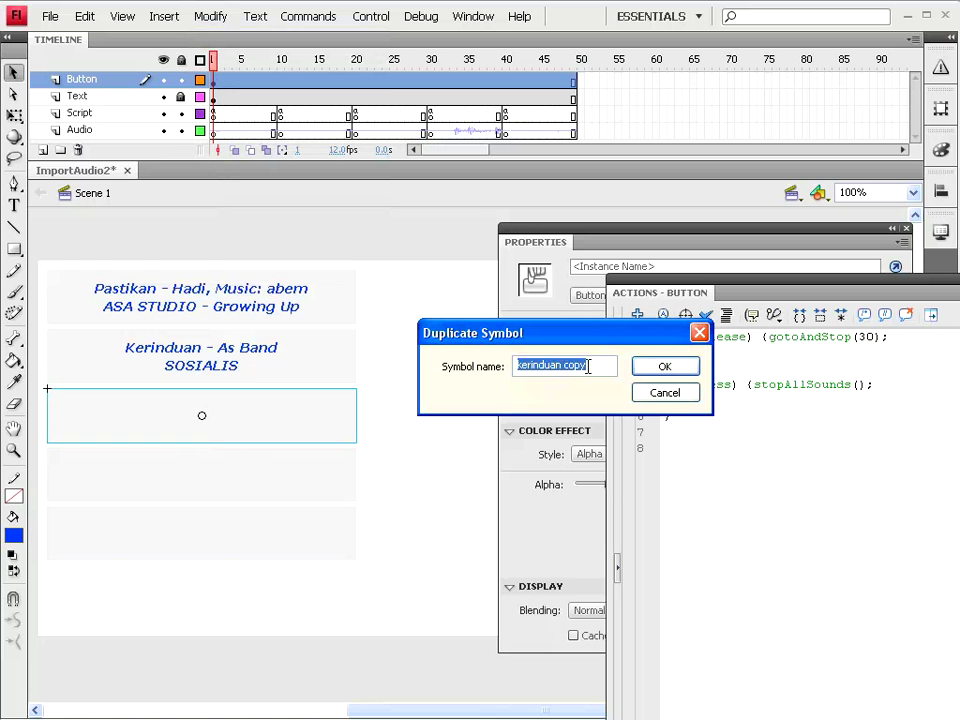
pyautogui.write('BahasaJiwa')
pyautogui.click(658, 372)
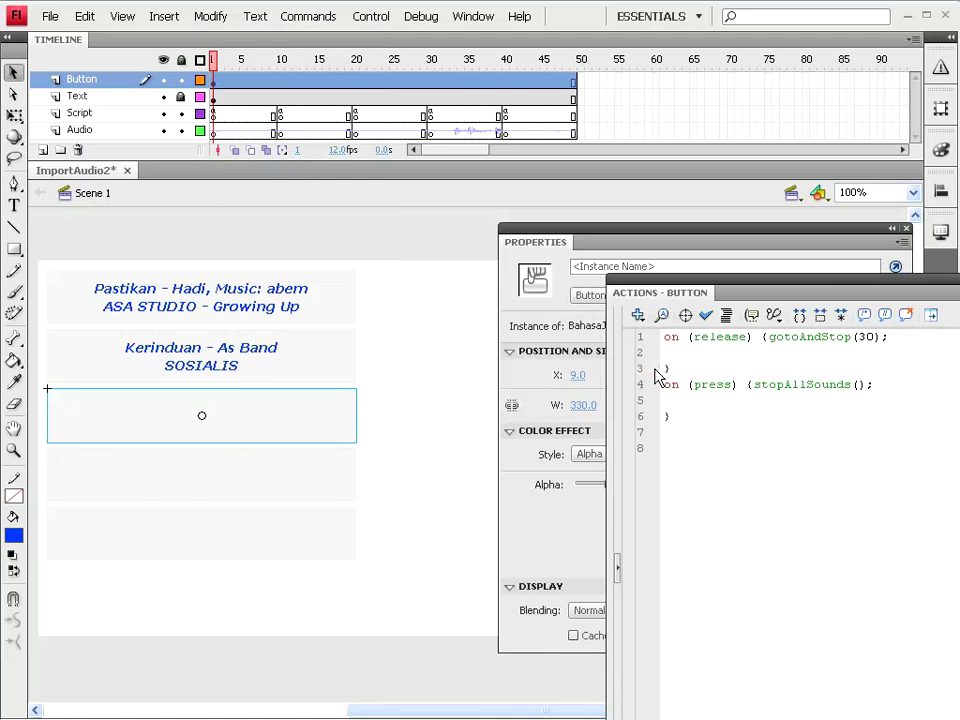
# - Duplicate the second button copy's symbol as TandaCinta
pyautogui.click(170, 488)
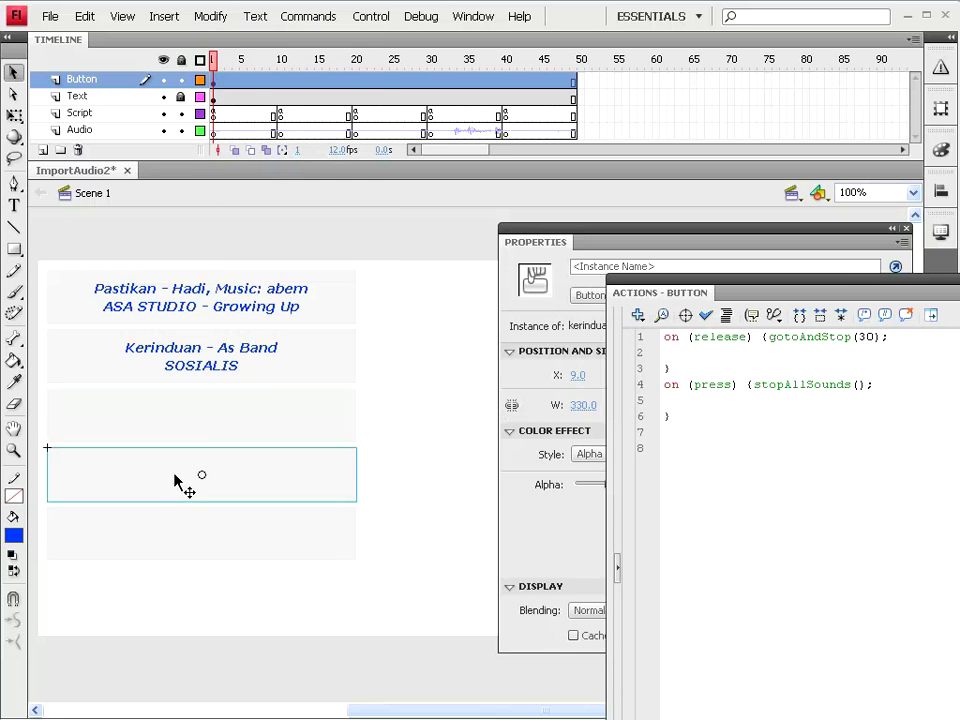
pyautogui.click(210, 16)
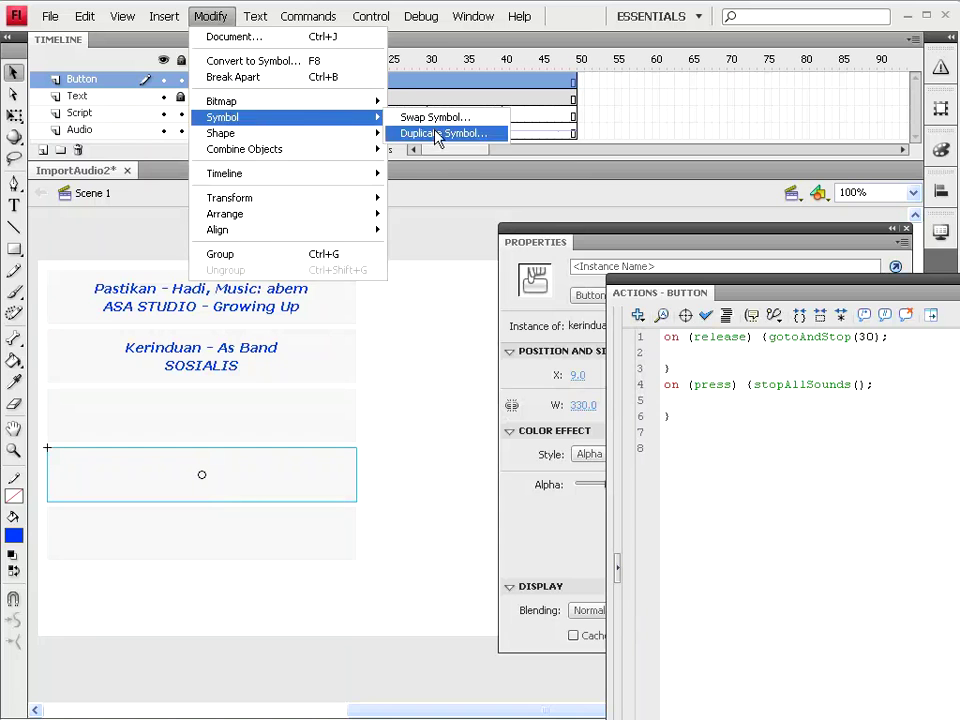
pyautogui.click(435, 138)
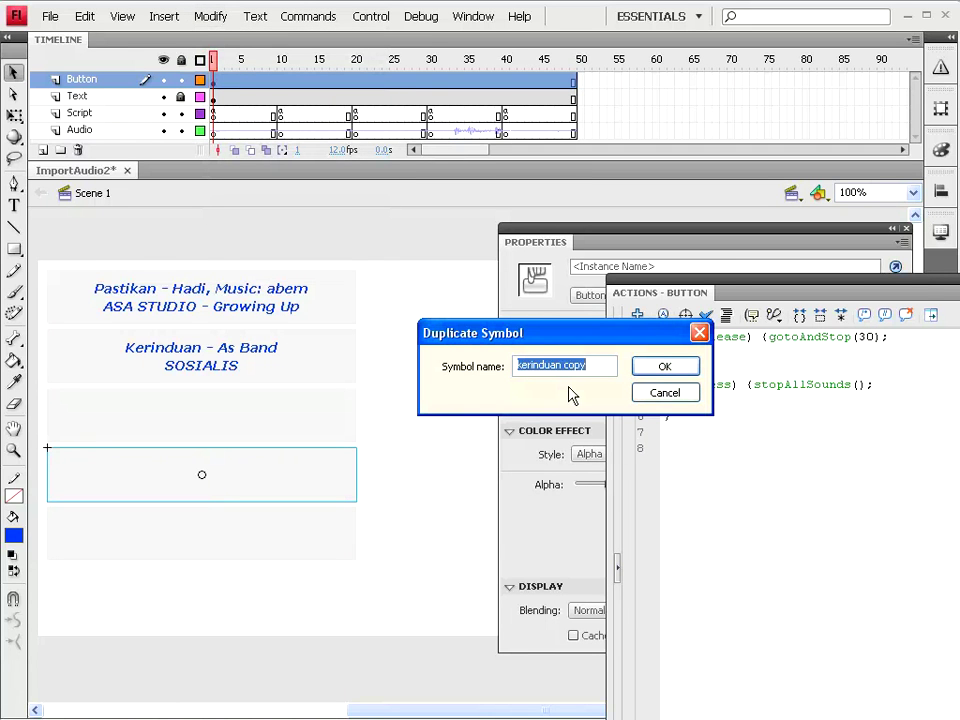
pyautogui.write('TandaCinta')
pyautogui.click(680, 369)
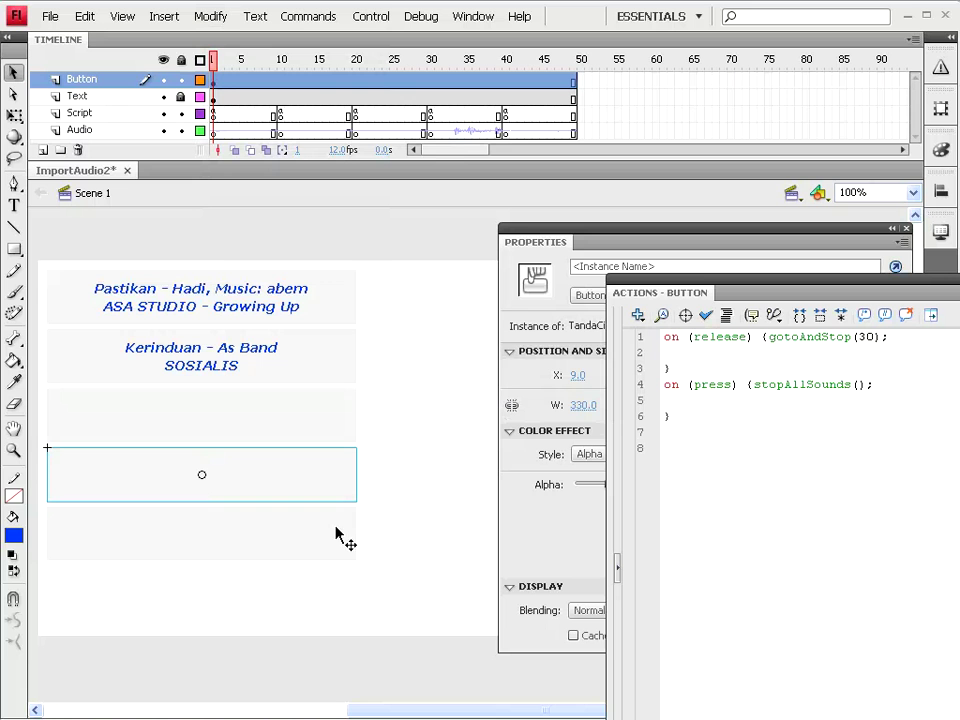
# - Duplicate the bottom button copy's symbol as IdontWant
pyautogui.click(268, 545)
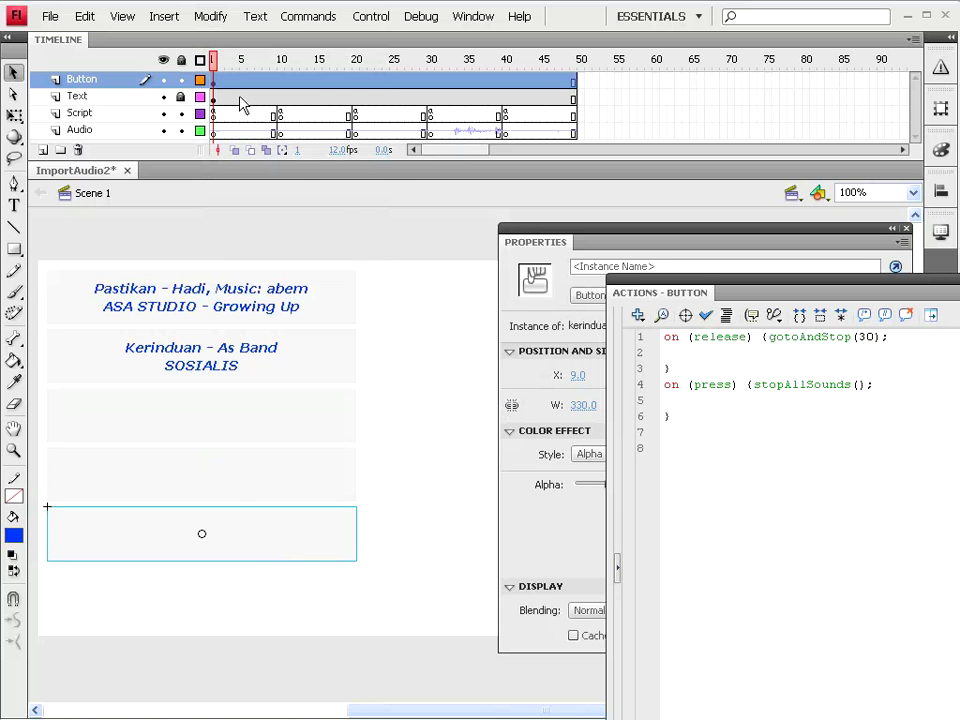
pyautogui.click(212, 17)
pyautogui.moveTo(222, 117)
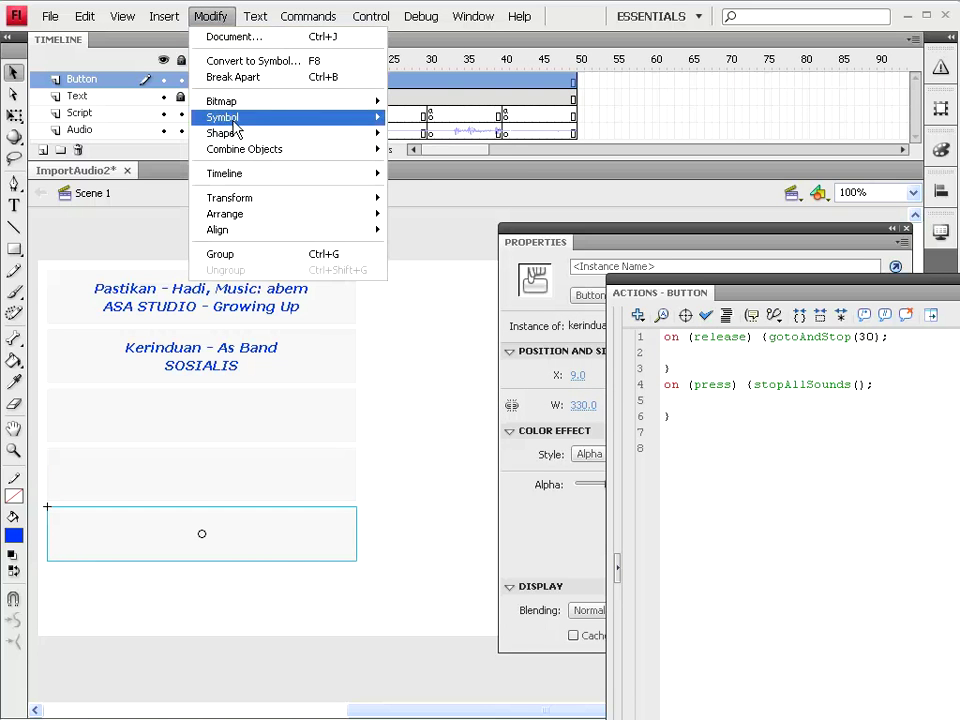
pyautogui.click(437, 134)
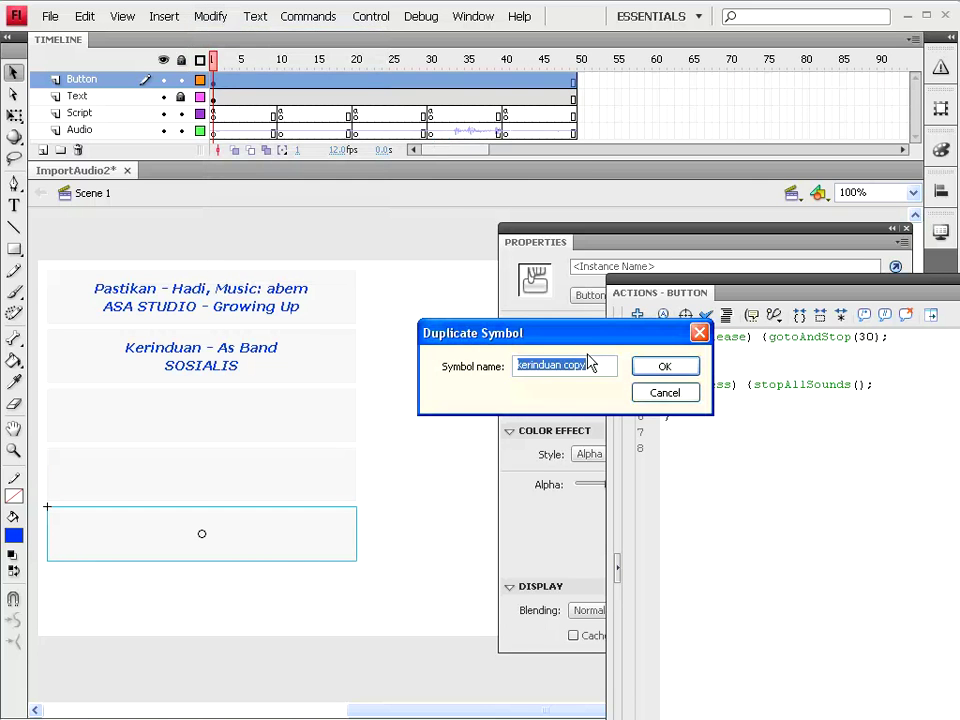
pyautogui.moveTo(585, 335); pyautogui.dragTo(465, 345)
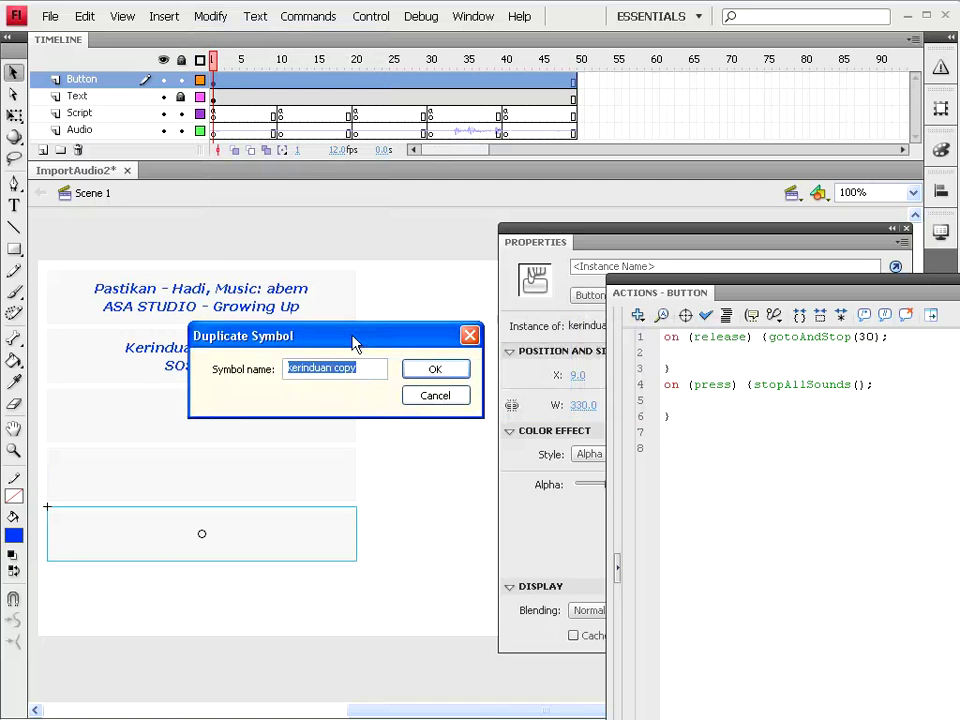
pyautogui.write('IdontWant')
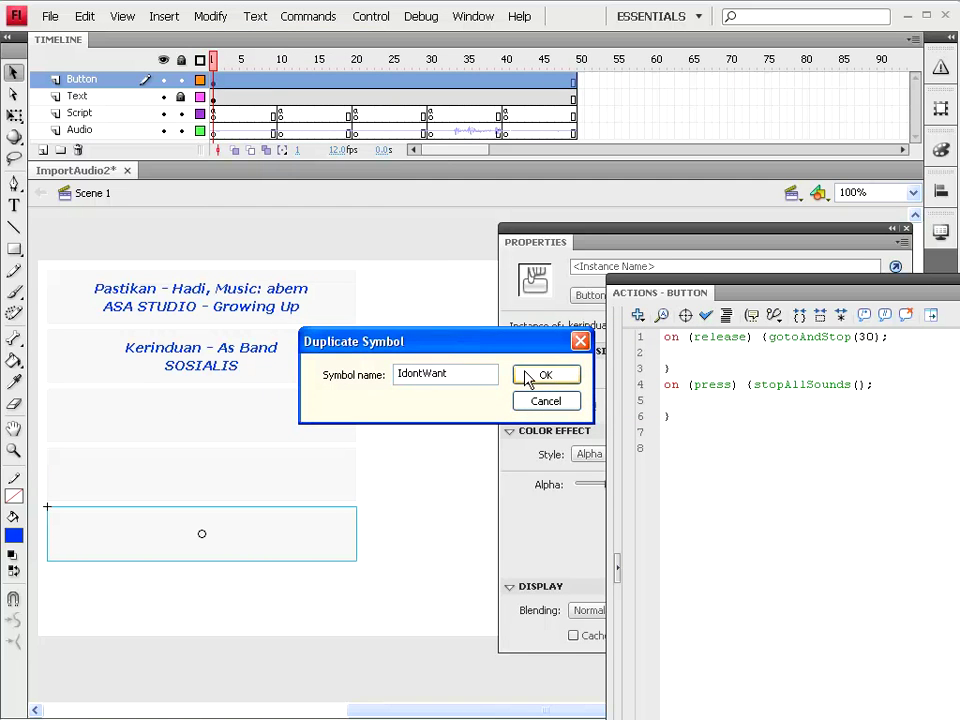
pyautogui.click(528, 377)
# - Lock the Button layer and paste a copy of the Kerinduan label into the third box
pyautogui.click(371, 497)
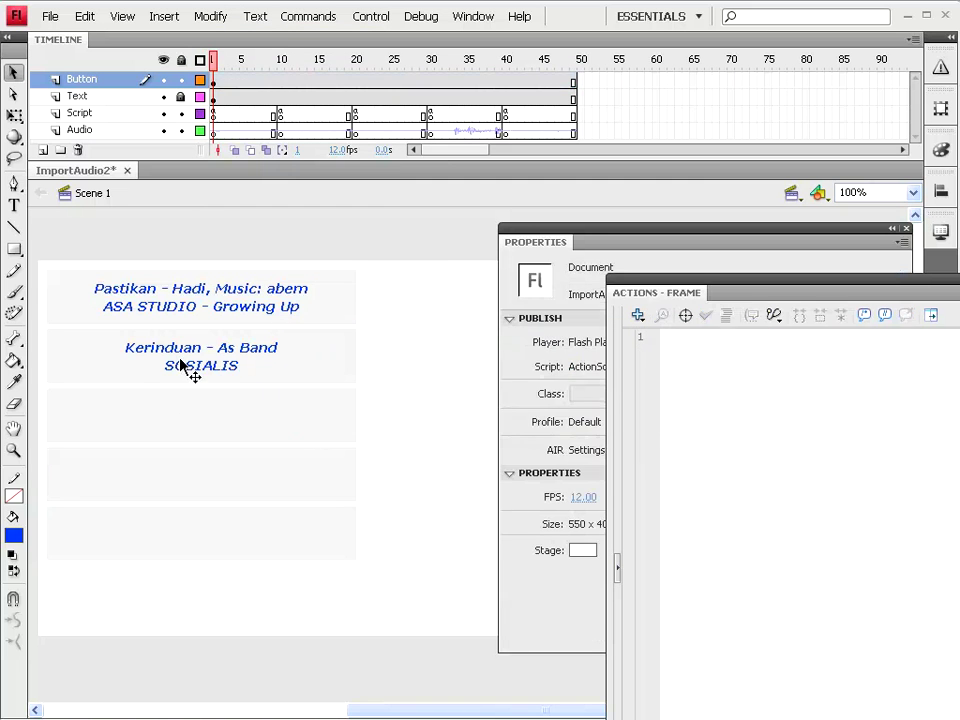
pyautogui.click(181, 79)
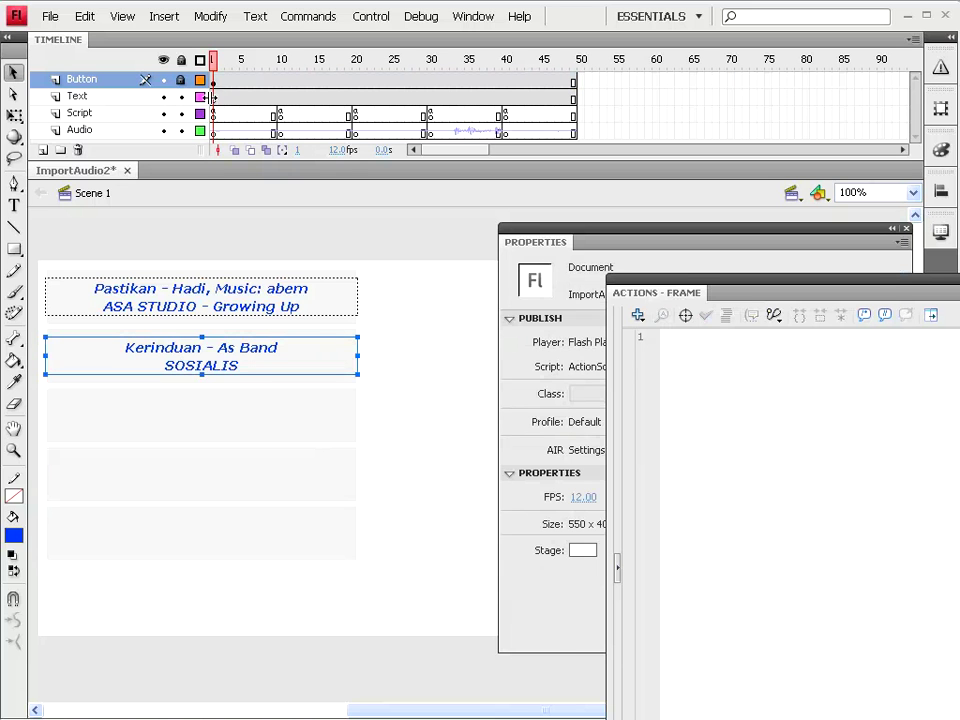
pyautogui.click(84, 16)
pyautogui.click(99, 92)
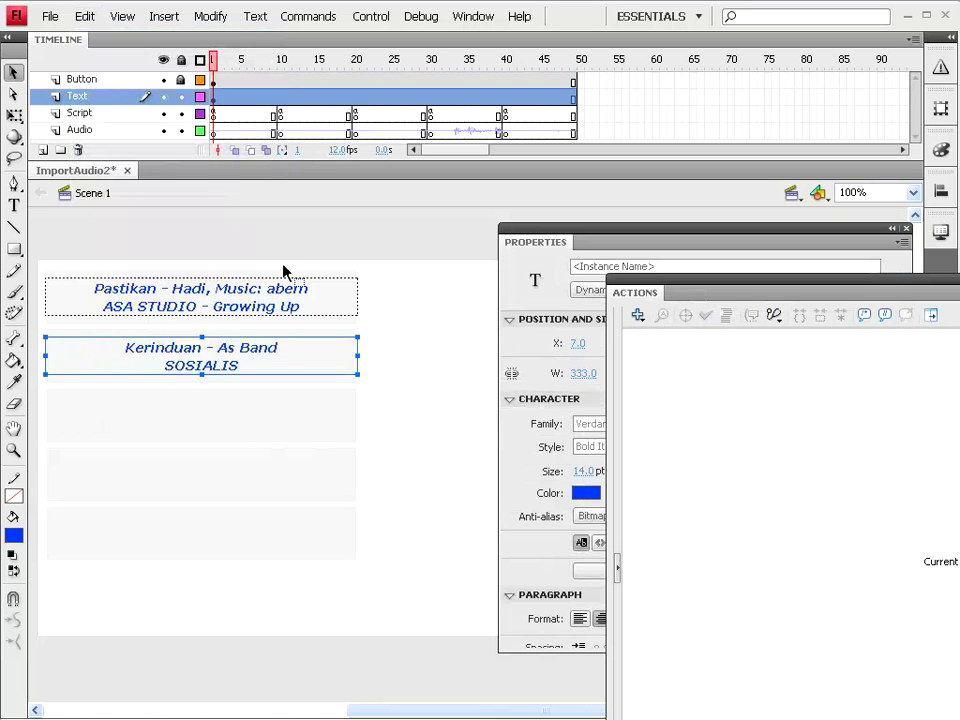
pyautogui.click(84, 16)
pyautogui.click(105, 124)
pyautogui.press('Down')
pyautogui.press('Down')
pyautogui.press('Down')
pyautogui.press('Down')
pyautogui.press('Down')
pyautogui.press('Down')
pyautogui.press('Down')
pyautogui.press('Down')
pyautogui.press('Down')
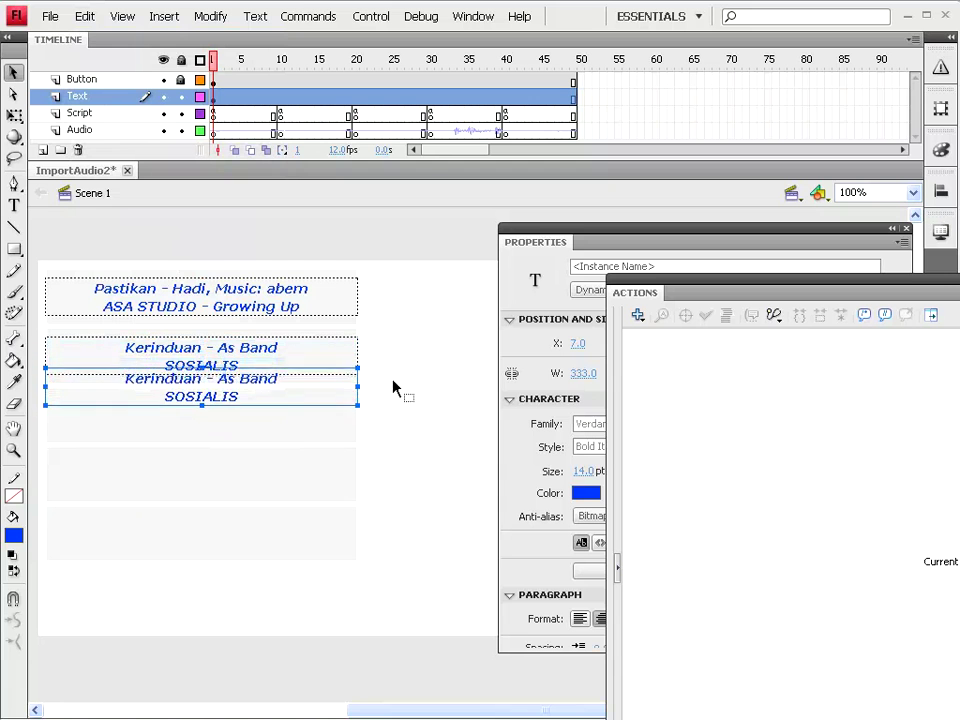
pyautogui.press('Down')
pyautogui.press('Down')
pyautogui.press('Down')
# - Paste another label copy and nudge it down into the fourth box
pyautogui.click(84, 16)
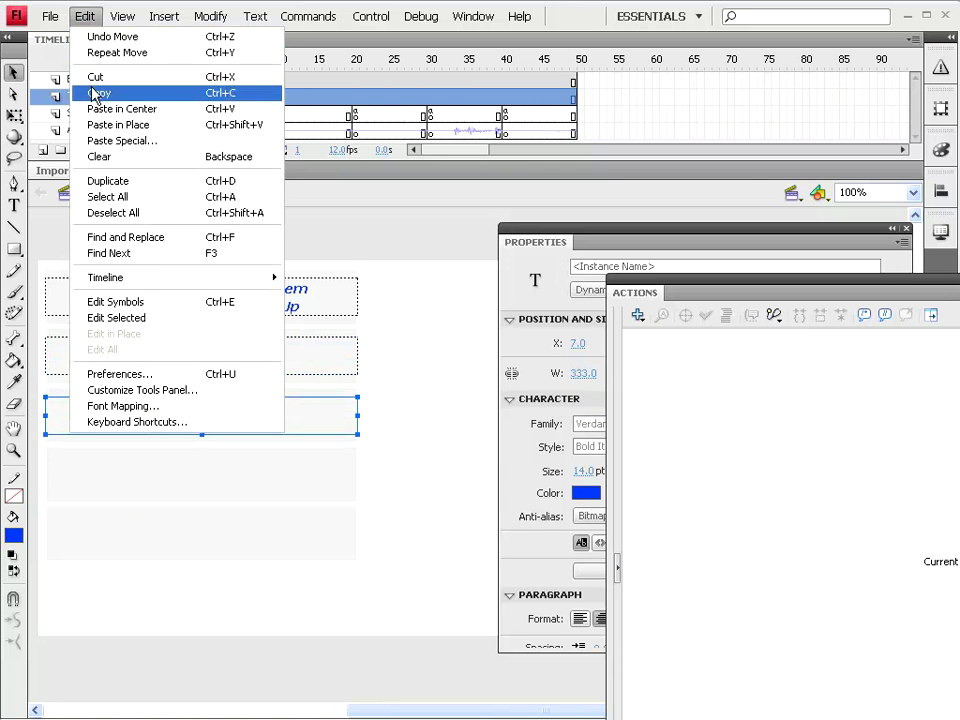
pyautogui.click(95, 93)
pyautogui.click(84, 16)
pyautogui.click(88, 124)
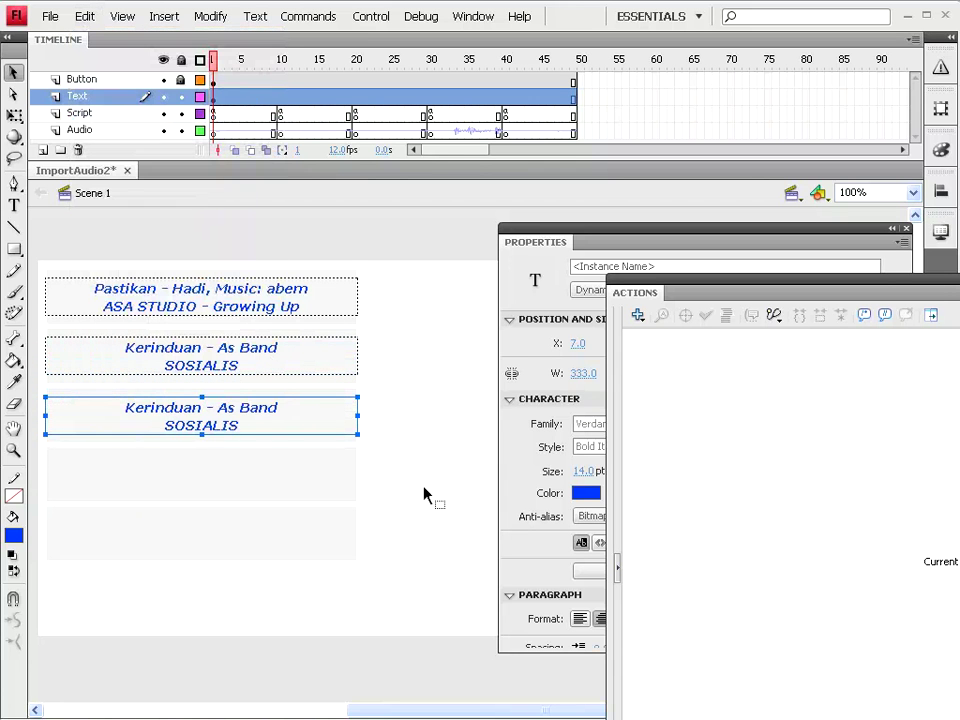
pyautogui.press('Down')
pyautogui.press('Down')
pyautogui.press('Down')
pyautogui.press('Down')
pyautogui.press('Down')
pyautogui.press('Down')
pyautogui.press('Down')
pyautogui.press('Down')
pyautogui.press('Down')
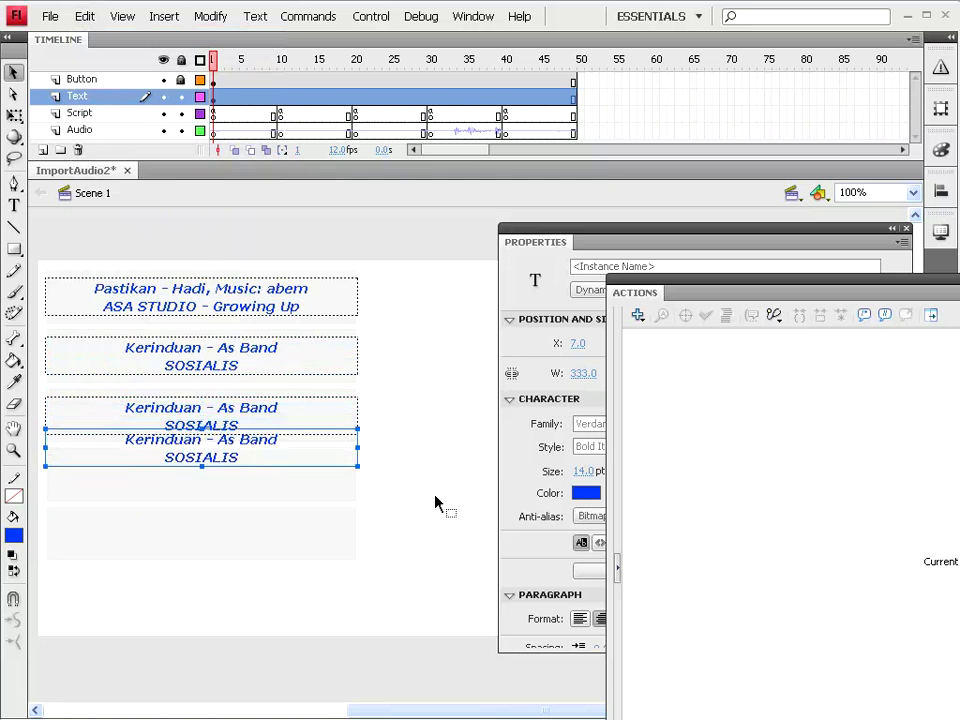
pyautogui.press('Down')
pyautogui.press('Down')
pyautogui.press('Down')
# - Paste a third label copy into the fifth box and deselect the labels
pyautogui.click(84, 16)
pyautogui.click(96, 93)
pyautogui.click(84, 16)
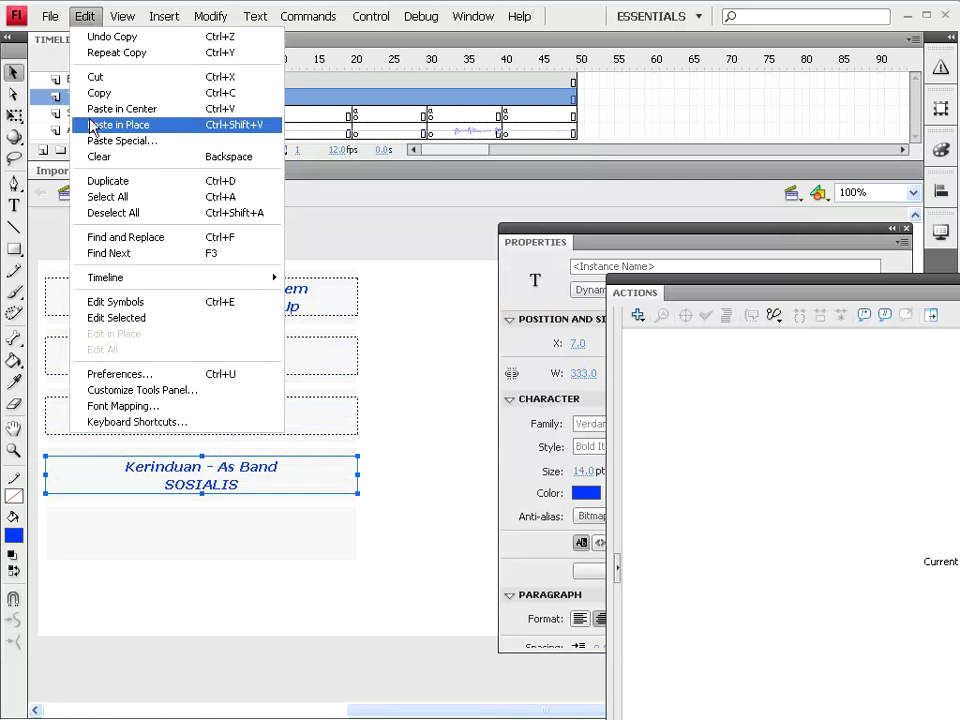
pyautogui.click(90, 124)
pyautogui.press('Down')
pyautogui.press('Down')
pyautogui.press('Down')
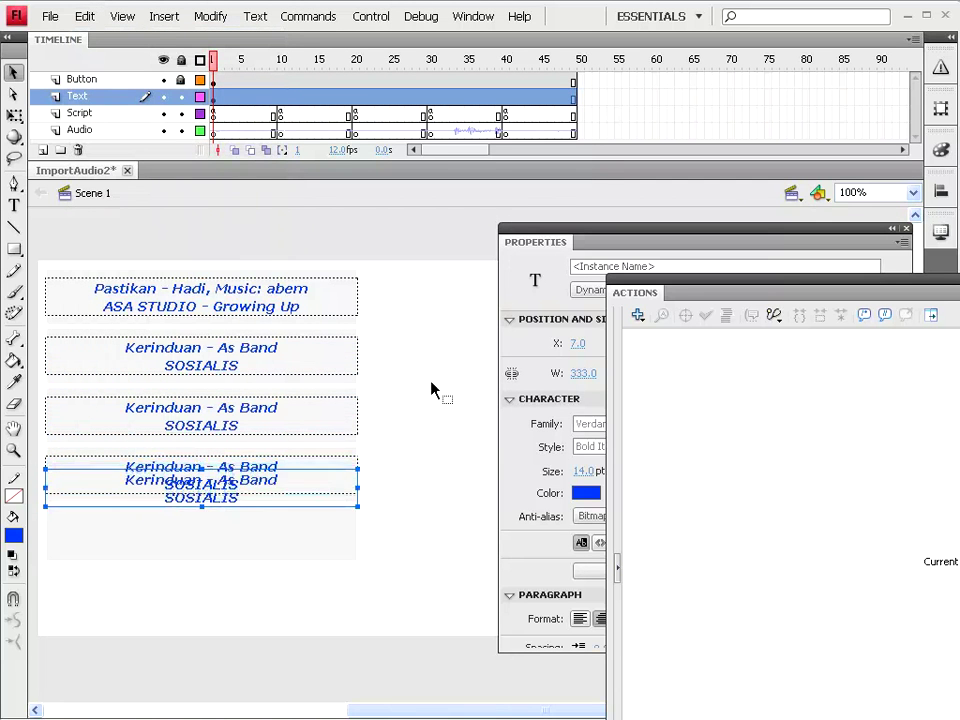
pyautogui.press('Down')
pyautogui.press('Down')
pyautogui.press('Down')
pyautogui.click(361, 383)
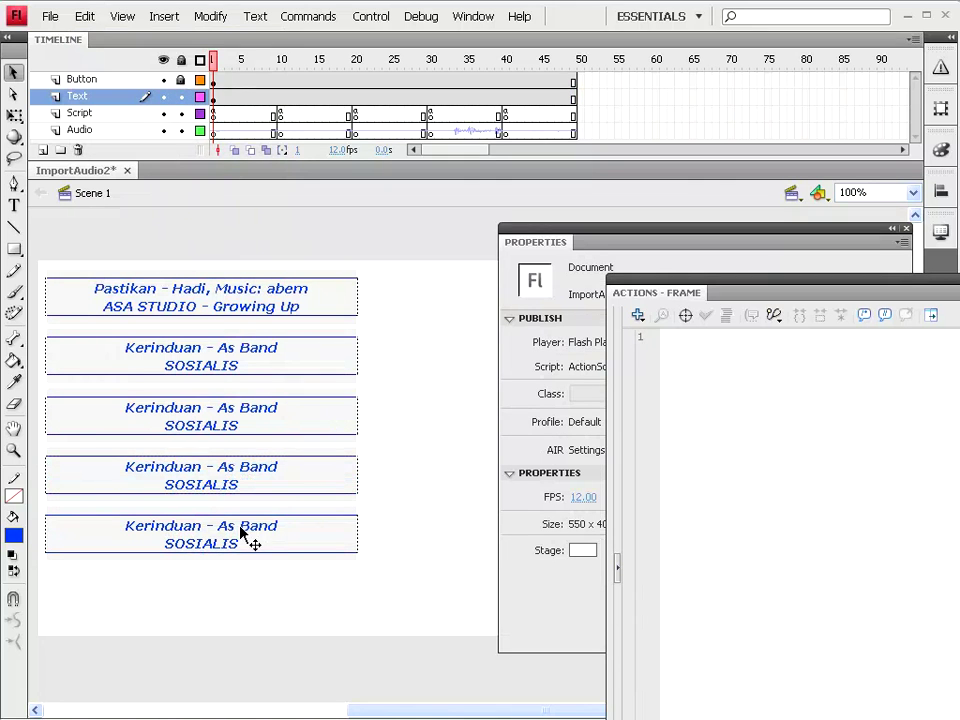
# - Retitle the fifth label 'I don't Want to be Your Stories' with artist line 'As2Firlo - EVOLUTION'
pyautogui.click(181, 537)
pyautogui.doubleClick(171, 538)
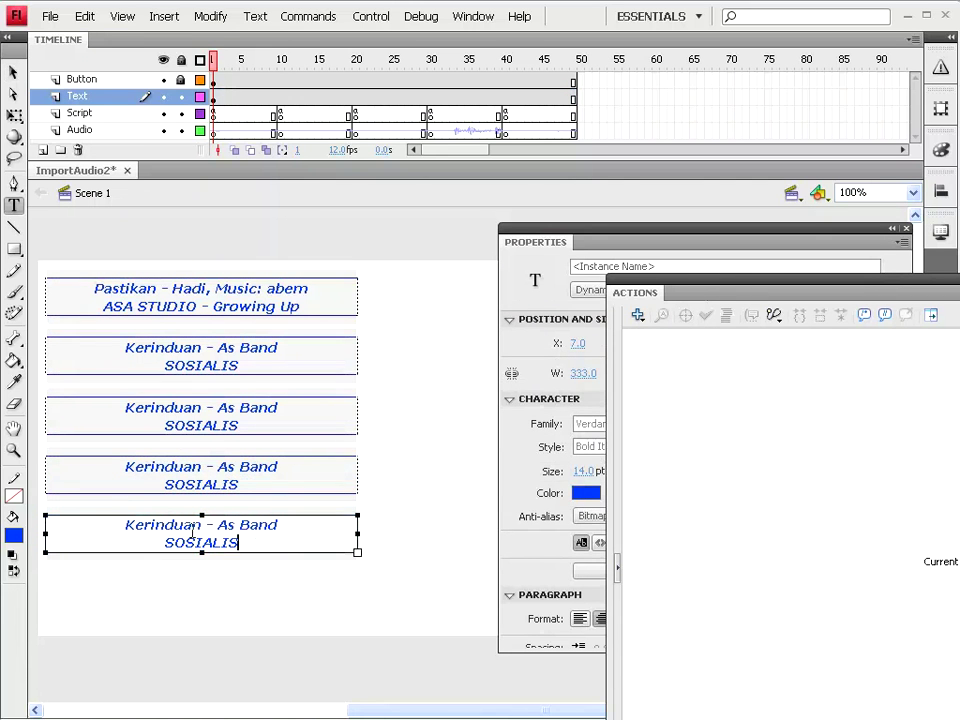
pyautogui.moveTo(200, 528); pyautogui.dragTo(97, 527)
pyautogui.write('I d')
pyautogui.write('nt')
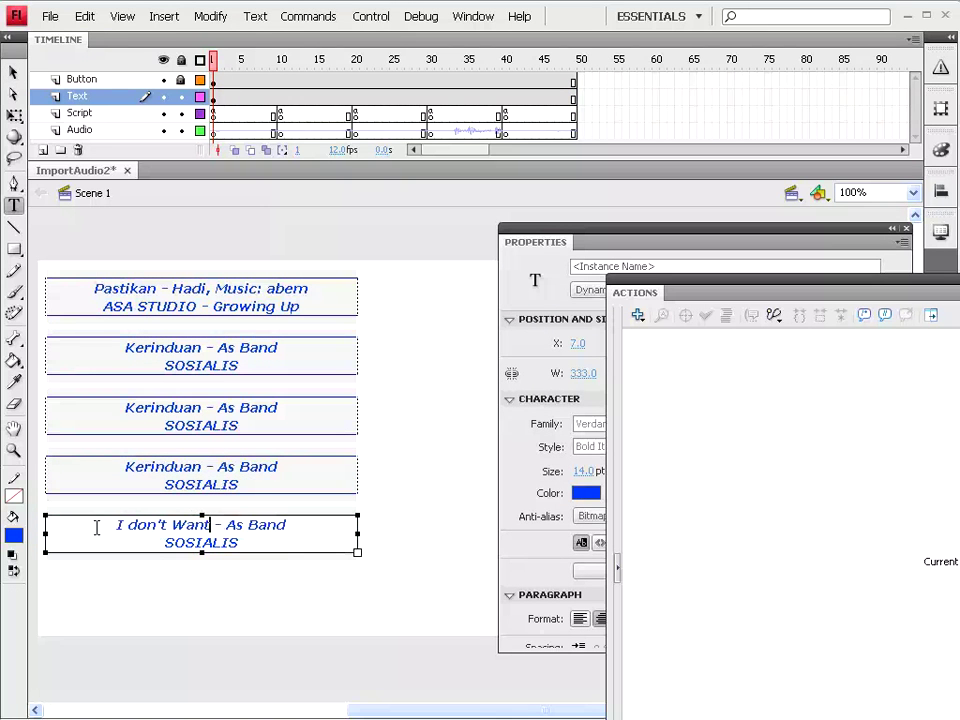
pyautogui.write(' to be Your Stories')
pyautogui.press('Delete')
pyautogui.press('Delete')
pyautogui.press('Delete')
pyautogui.moveTo(165, 542); pyautogui.dragTo(213, 542)
pyautogui.write('As2')
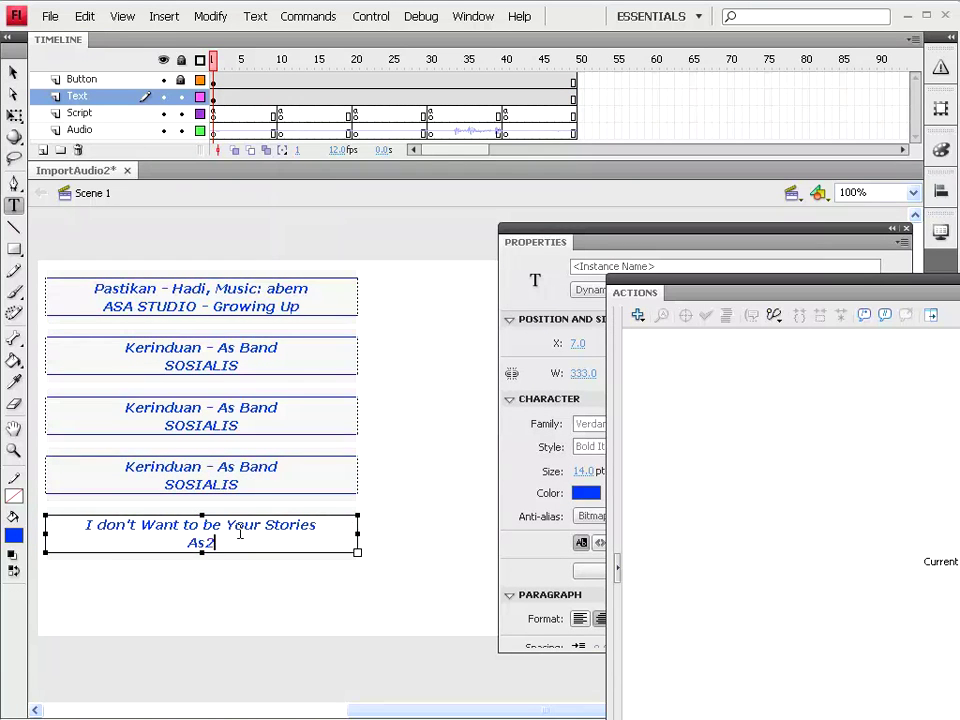
pyautogui.write('Firlo - EVOLUTION')
pyautogui.click(201, 475)
# - Retitle the fourth label 'Tanda Cinta' with artist 'AsKusTik'
pyautogui.click(705, 252)
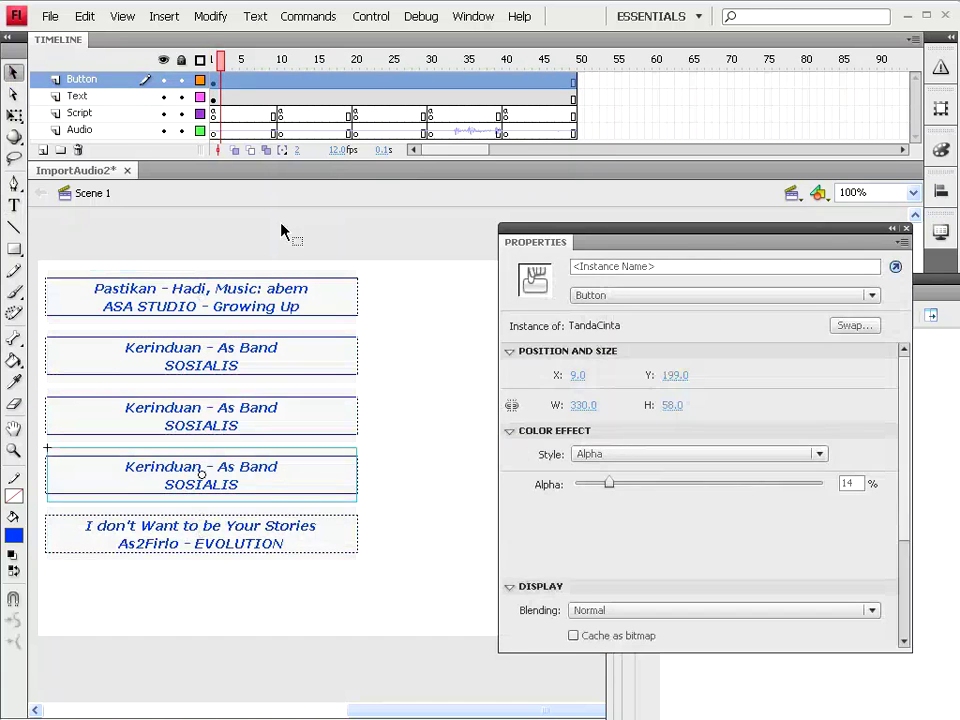
pyautogui.write('tTanda Cinta')
pyautogui.moveTo(195, 484); pyautogui.dragTo(300, 486)
pyautogui.write('AsKusTik')
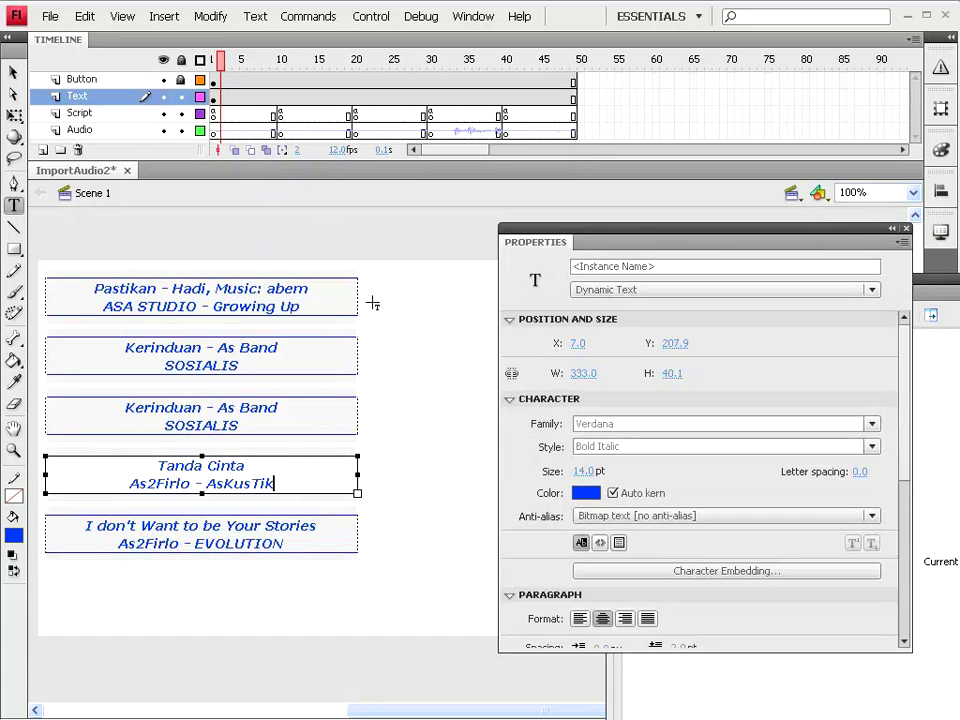
# - Retitle the third label 'Bahasa Jiwa' with artist line 'abem - FEATURING'
pyautogui.click(189, 407)
pyautogui.moveTo(124, 407); pyautogui.dragTo(280, 408)
pyautogui.write('Bahasa Jiwa')
pyautogui.doubleClick(172, 425)
pyautogui.write('abem - ')
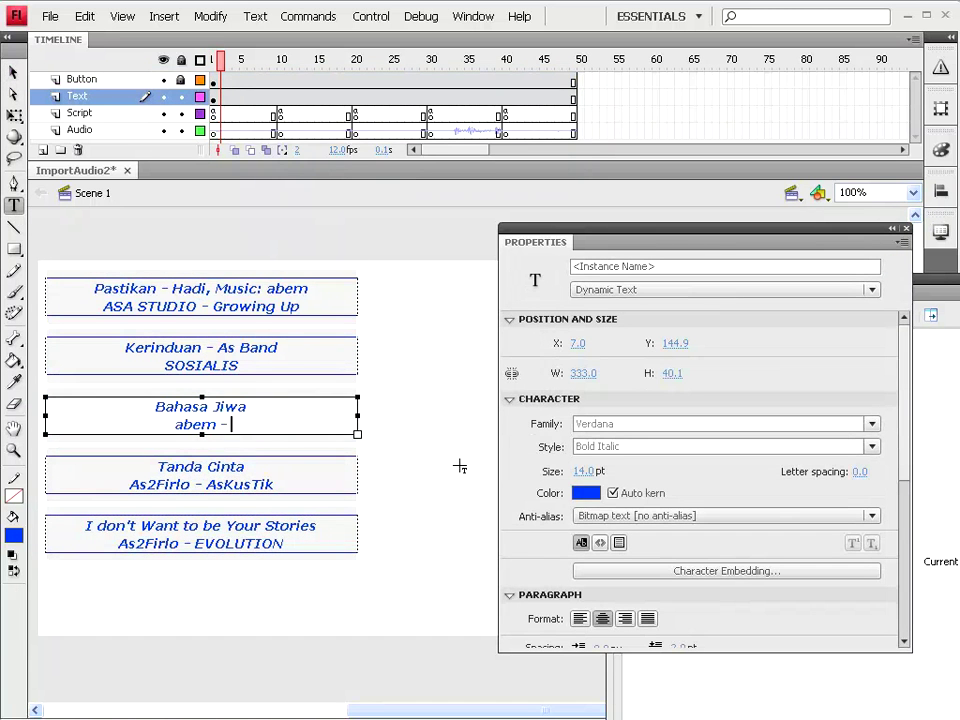
pyautogui.write('FEATURING')
pyautogui.click(13, 73)
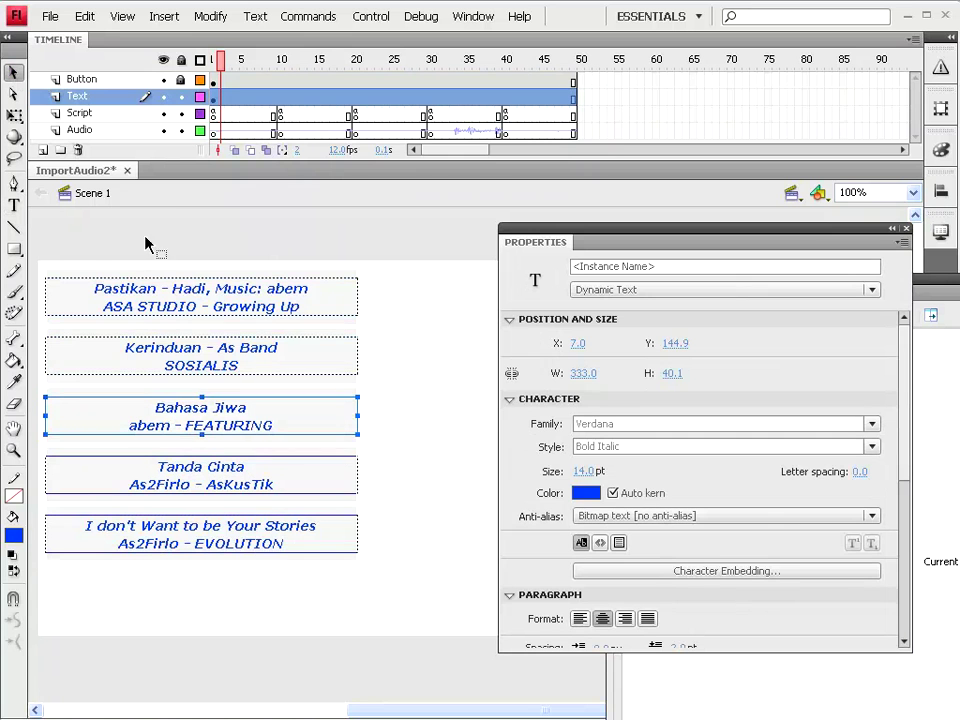
# - Select the Bahasa Jiwa button and confirm BahasaJiwa.mp3 sits on frame 10
pyautogui.click(187, 88)
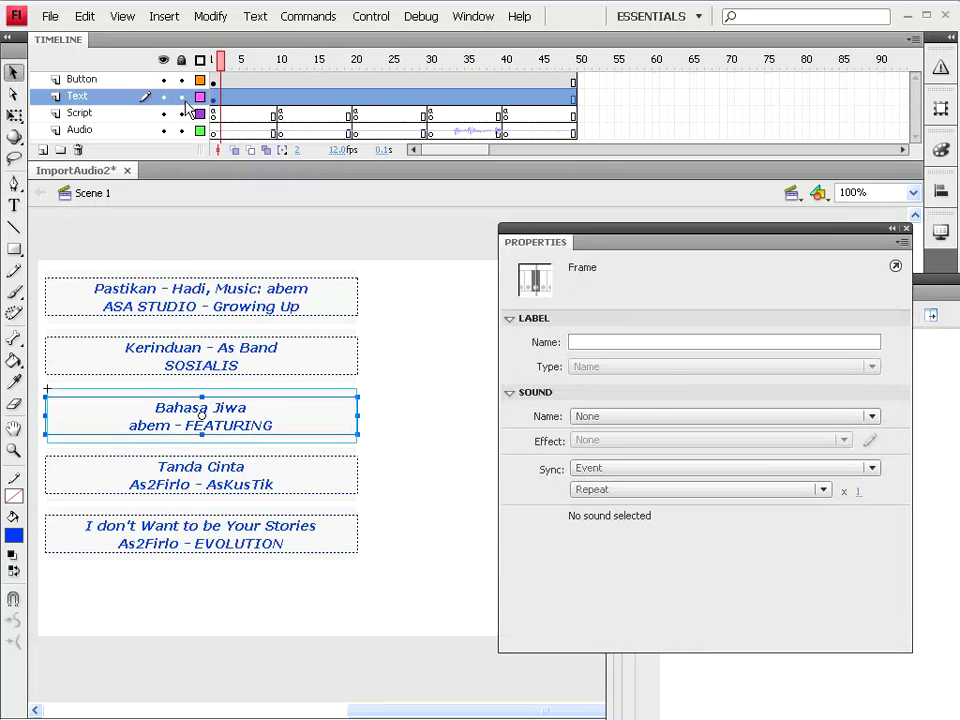
pyautogui.click(183, 85)
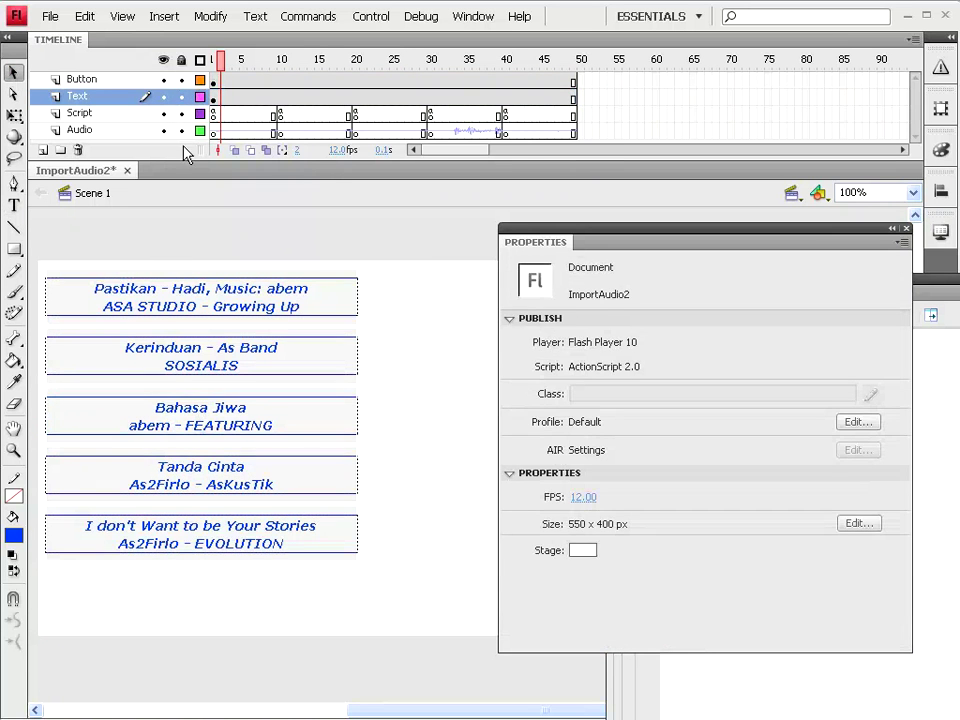
pyautogui.click(294, 420)
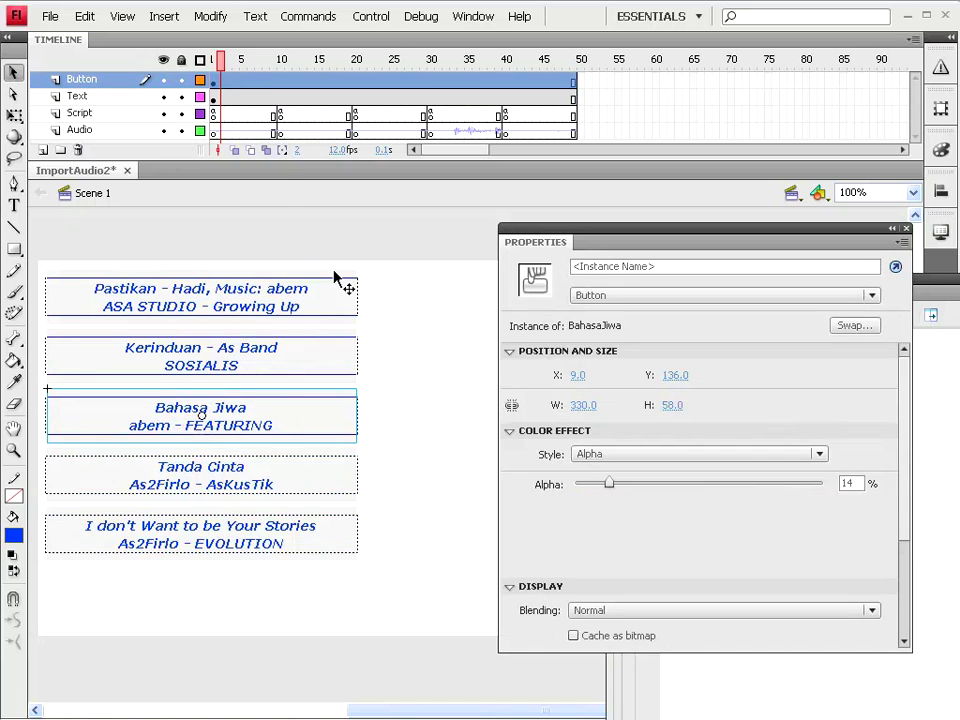
pyautogui.click(280, 113)
pyautogui.click(280, 130)
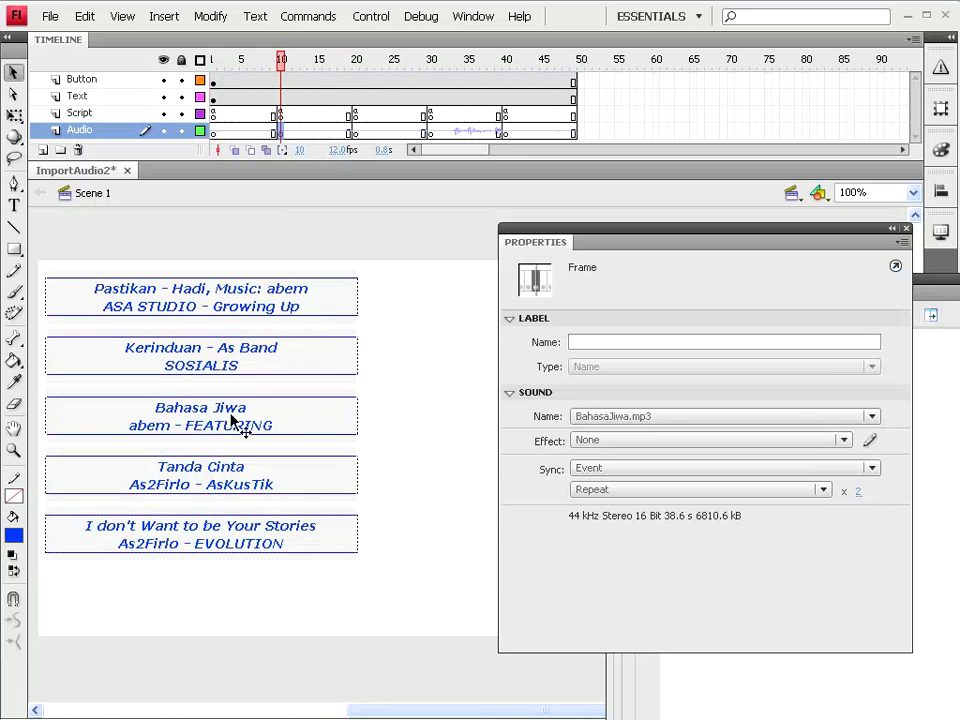
# - Change the Bahasa Jiwa button's script to gotoAndStop(10), then check Audio frame 20 for Tanda Cinta
pyautogui.click(297, 420)
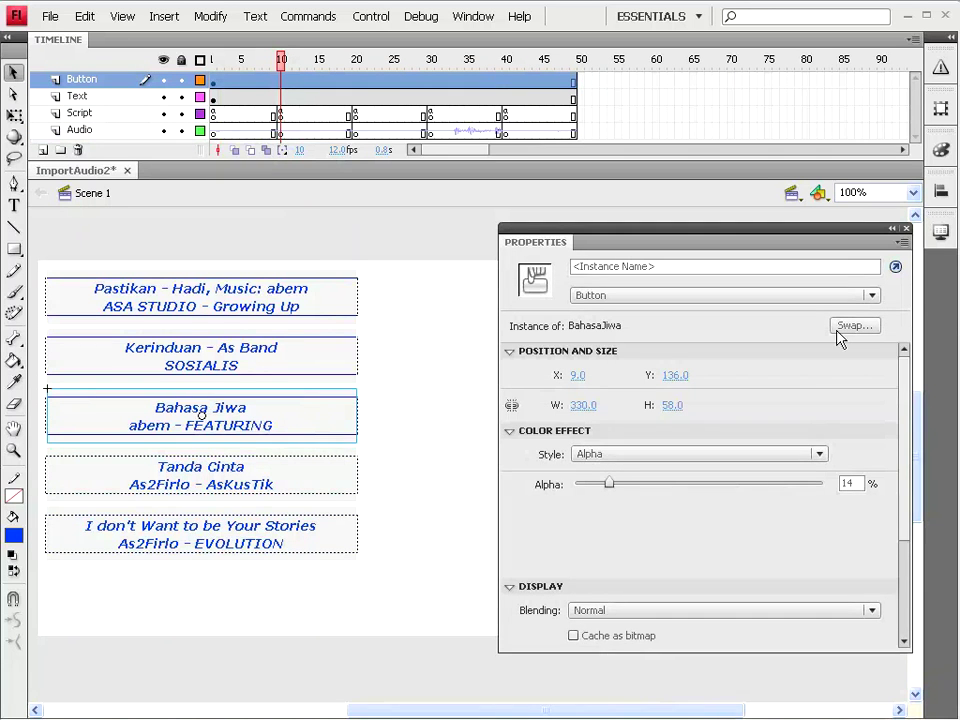
pyautogui.press('F9')
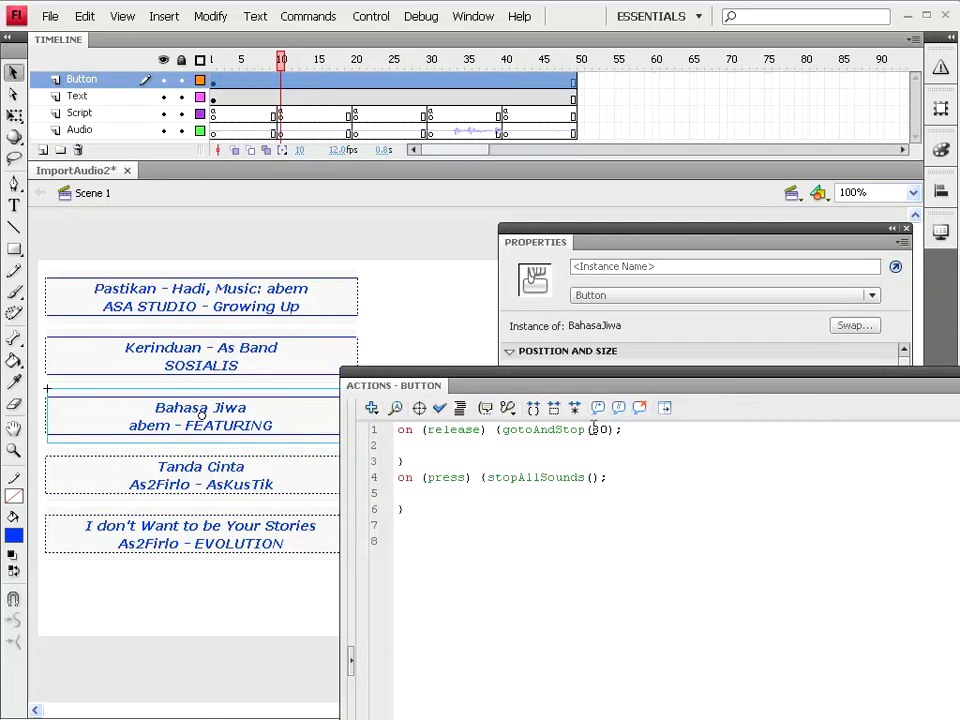
pyautogui.moveTo(592, 430); pyautogui.dragTo(600, 431)
pyautogui.write('1')
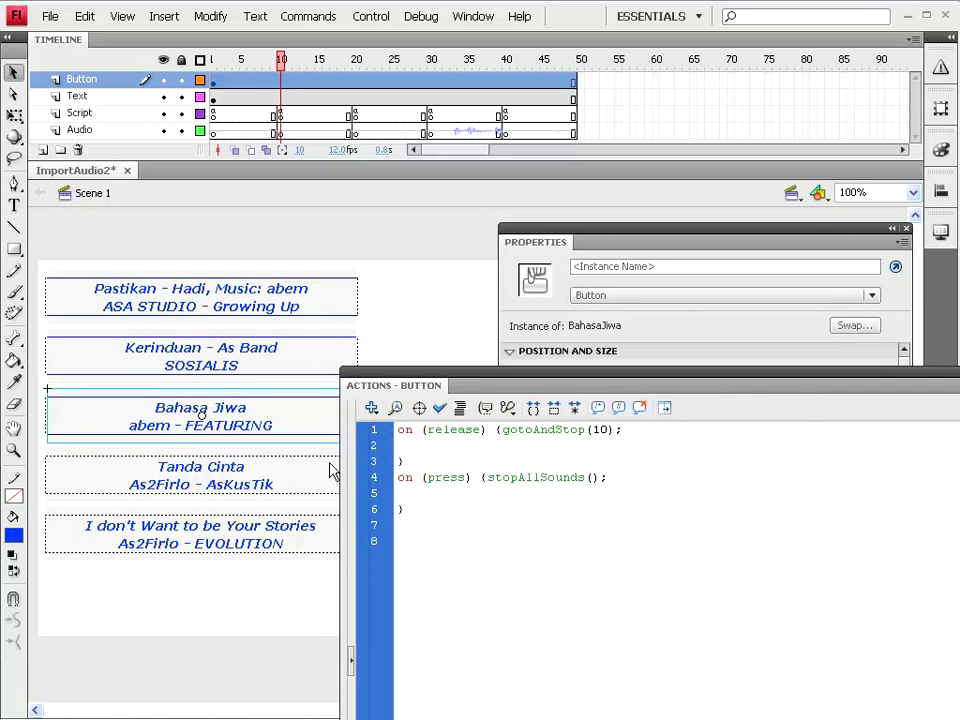
pyautogui.click(270, 474)
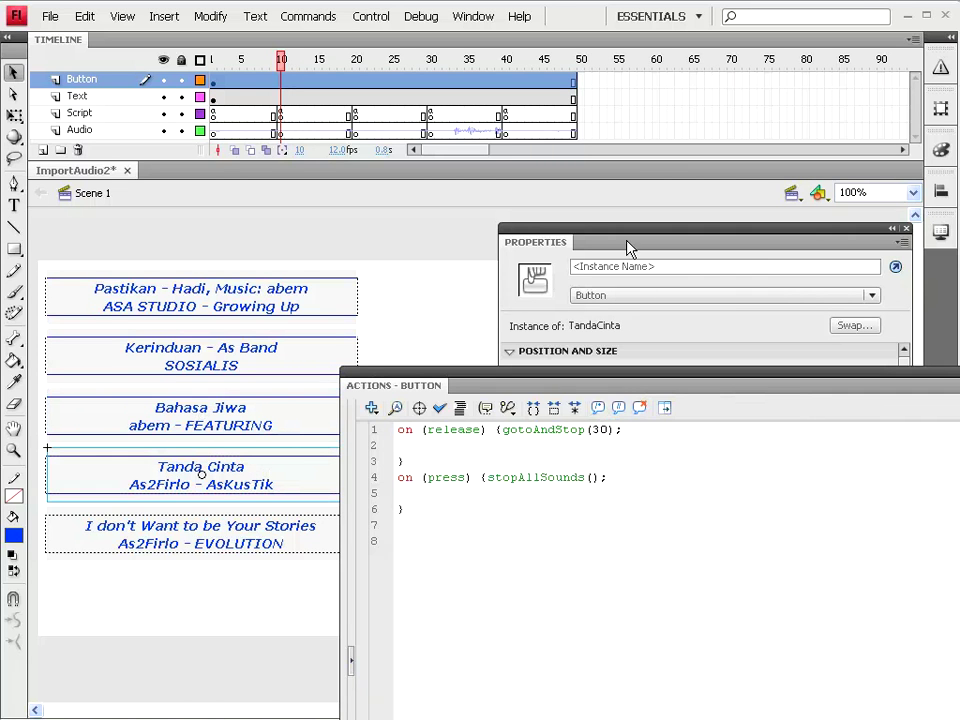
pyautogui.click(357, 132)
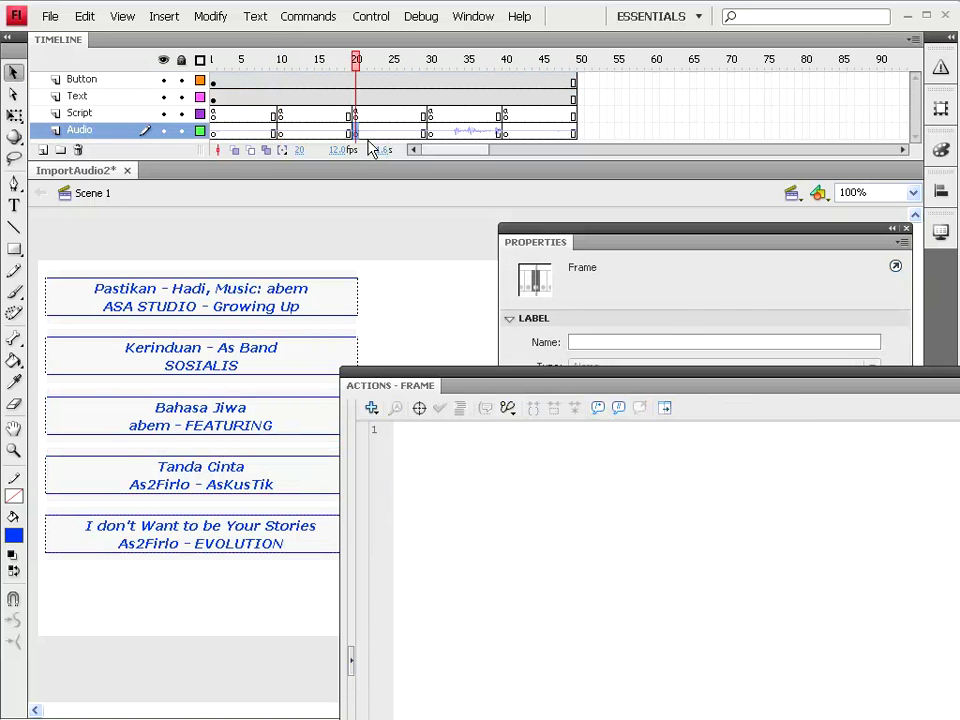
# - Change the Tanda Cinta button's script from gotoAndStop(30) to gotoAndStop(20)
pyautogui.moveTo(688, 242); pyautogui.dragTo(718, 126)
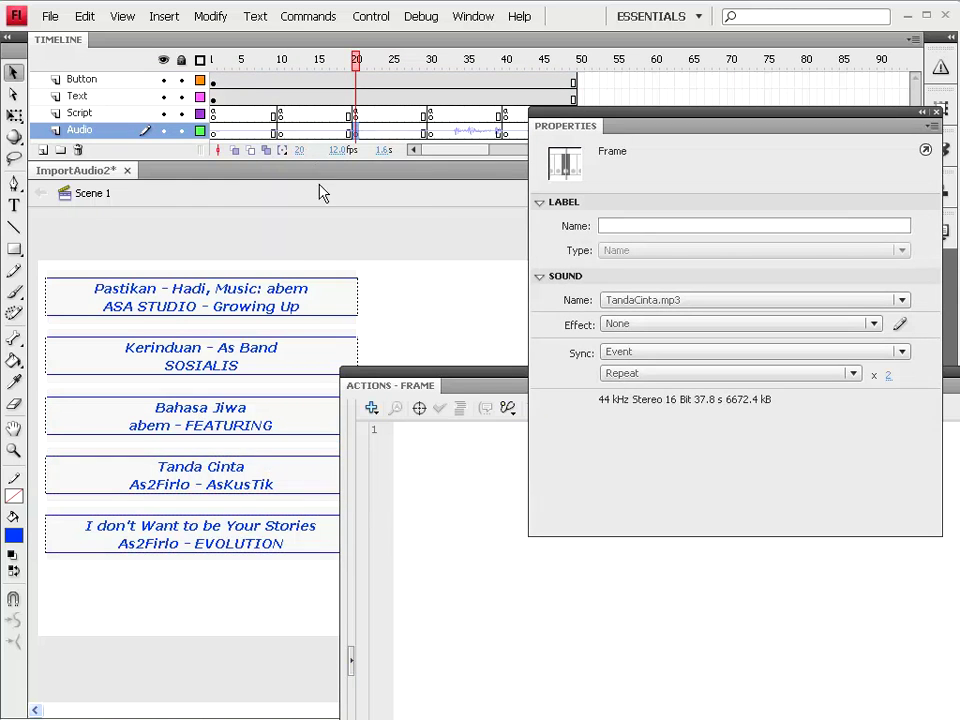
pyautogui.click(147, 483)
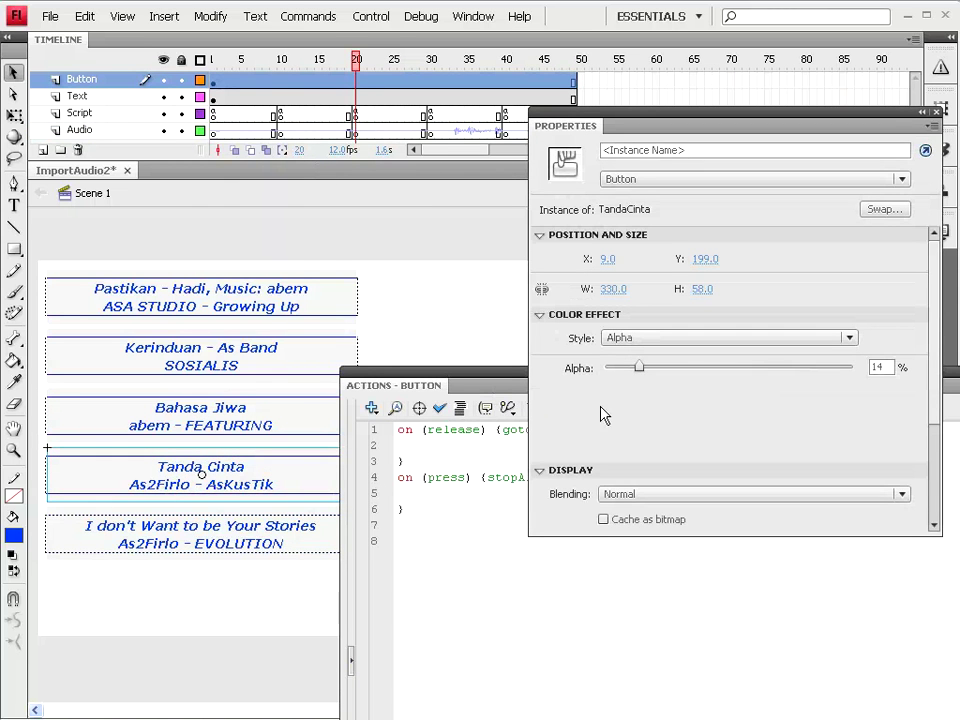
pyautogui.click(692, 476)
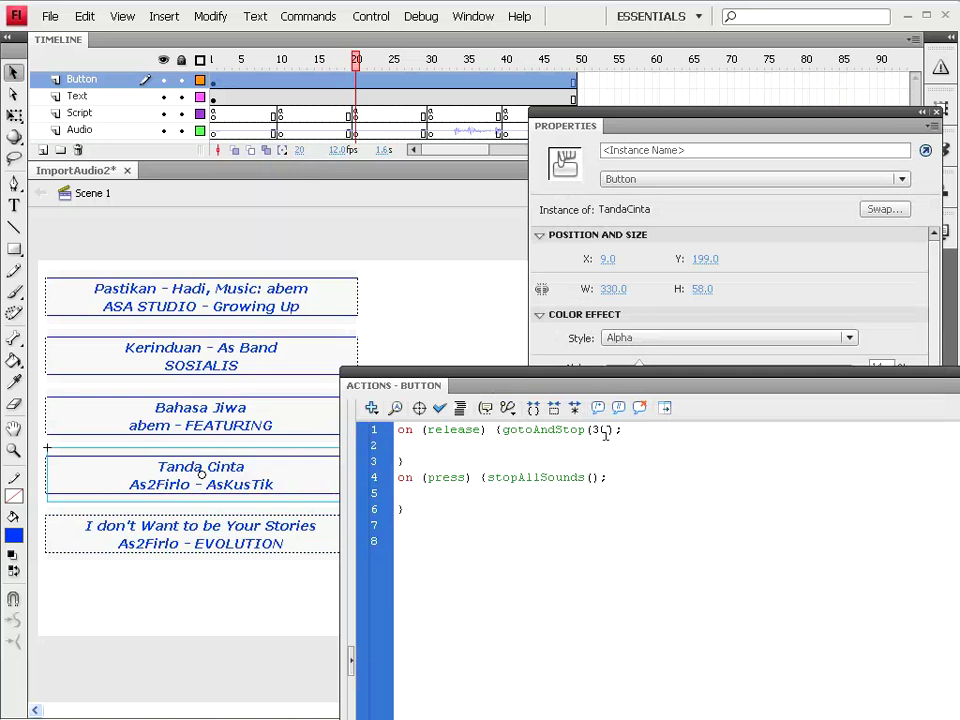
pyautogui.moveTo(601, 430); pyautogui.dragTo(592, 430)
pyautogui.write('2')
pyautogui.click(92, 547)
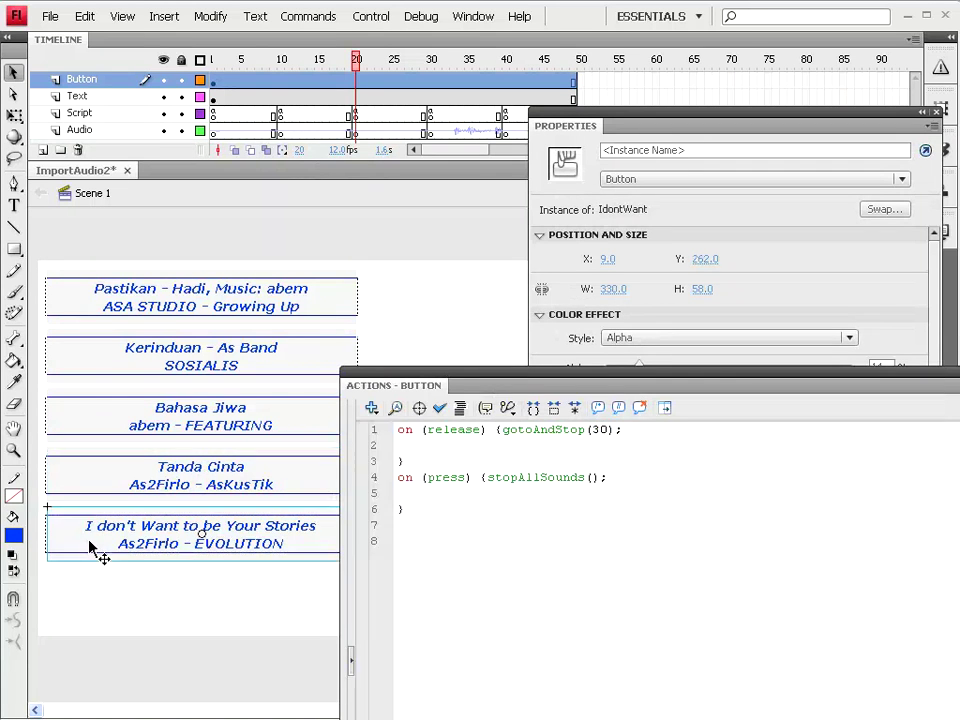
# - Confirm IdontWant.mp3 on Audio frame 40 and change that button's script to gotoAndStop(40)
pyautogui.click(507, 133)
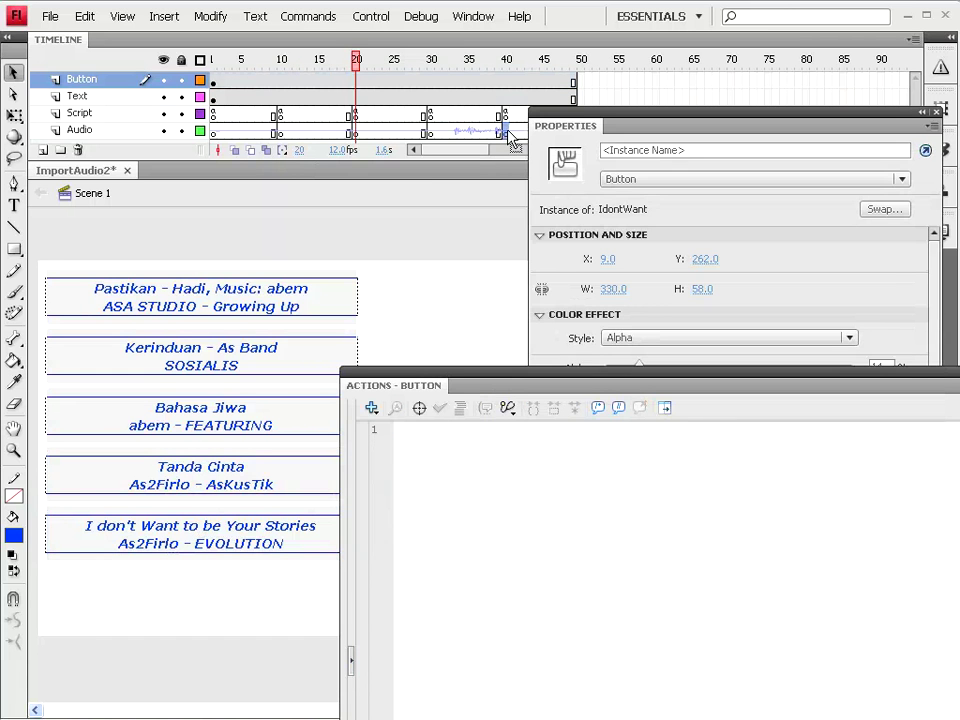
pyautogui.click(508, 133)
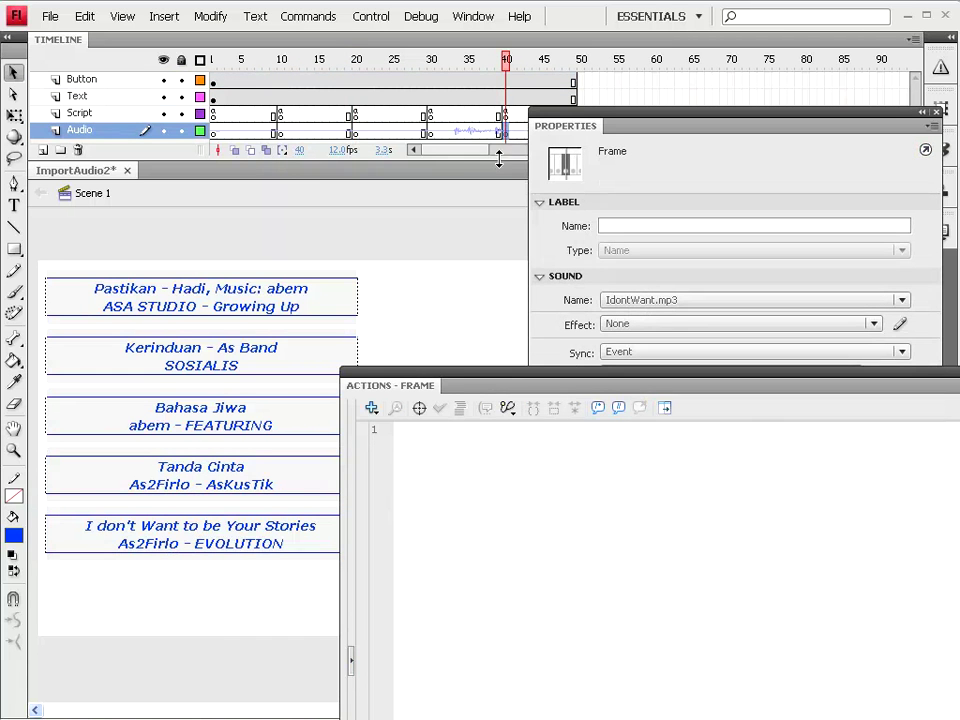
pyautogui.click(186, 541)
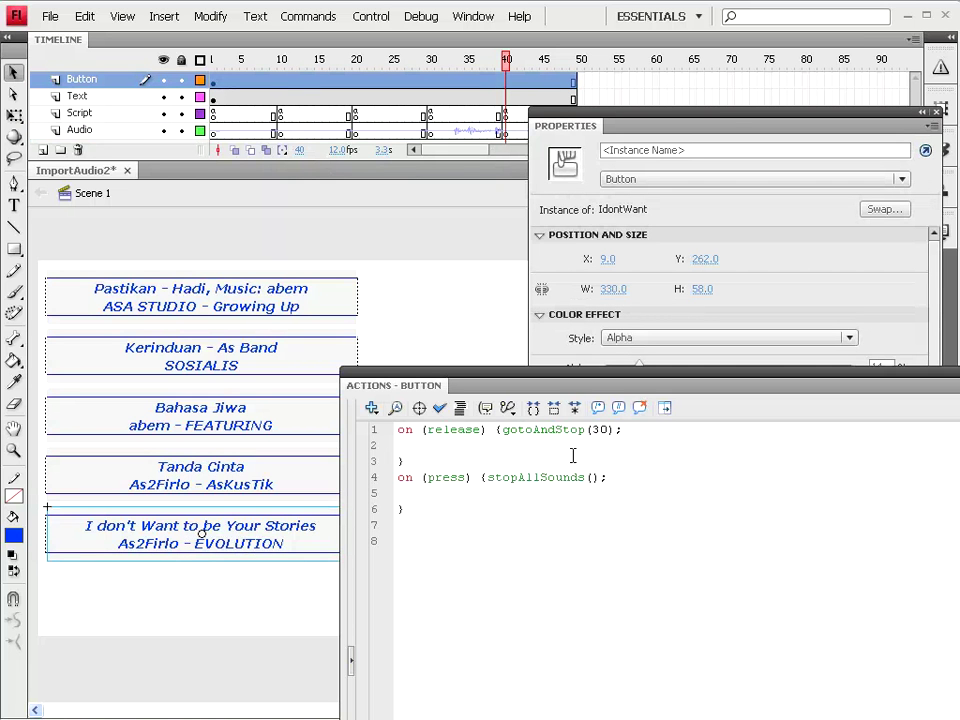
pyautogui.moveTo(597, 431); pyautogui.dragTo(591, 431)
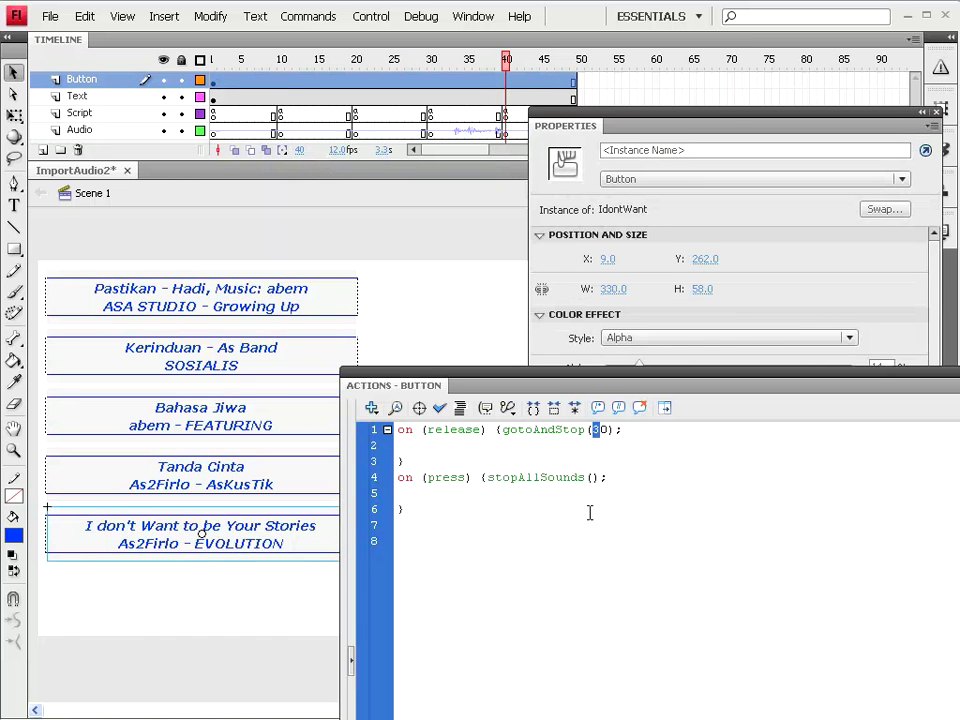
pyautogui.write('4')
# - Toggle the Actions and Properties panels off and on, repositioning the script editor
pyautogui.press('F9')
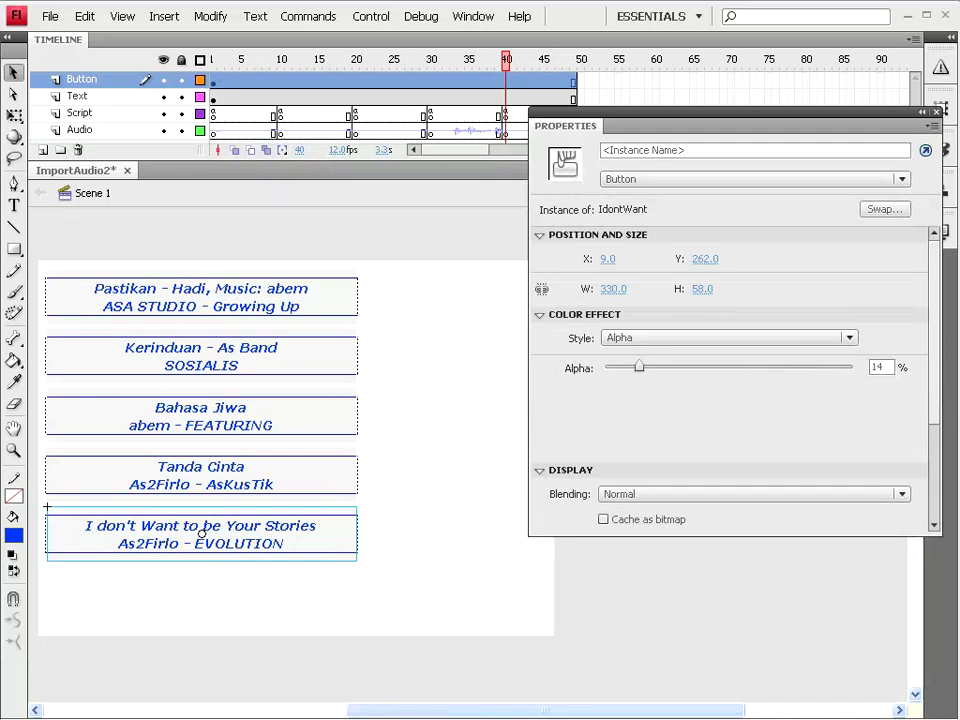
pyautogui.press('F9')
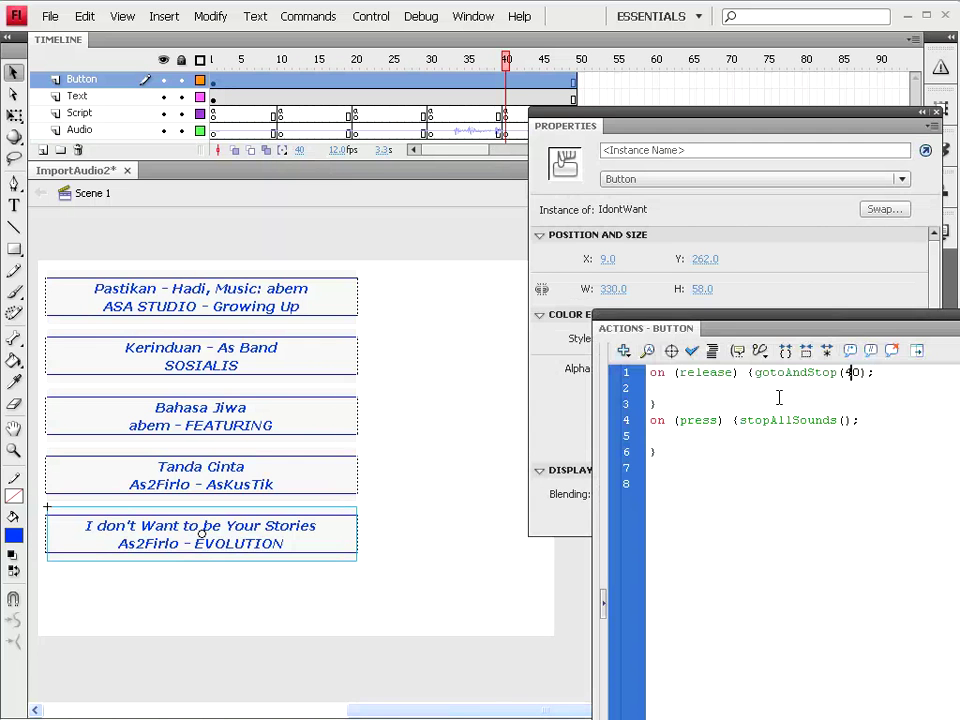
pyautogui.moveTo(680, 328); pyautogui.dragTo(649, 328)
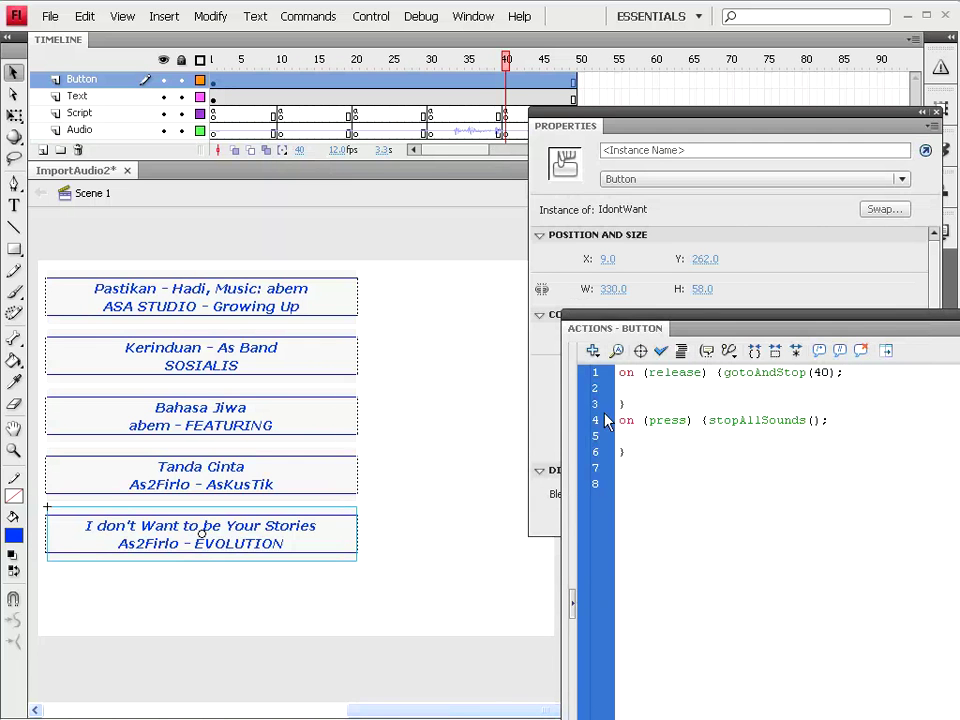
pyautogui.hotkey('ctrl', 'F3')
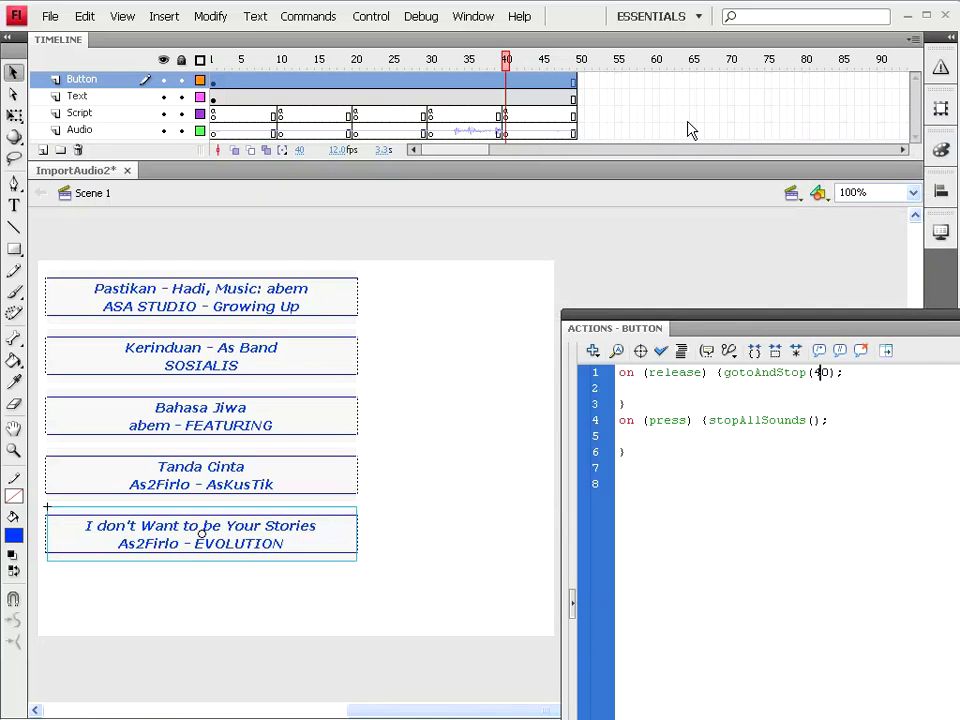
pyautogui.hotkey('ctrl', 'F3')
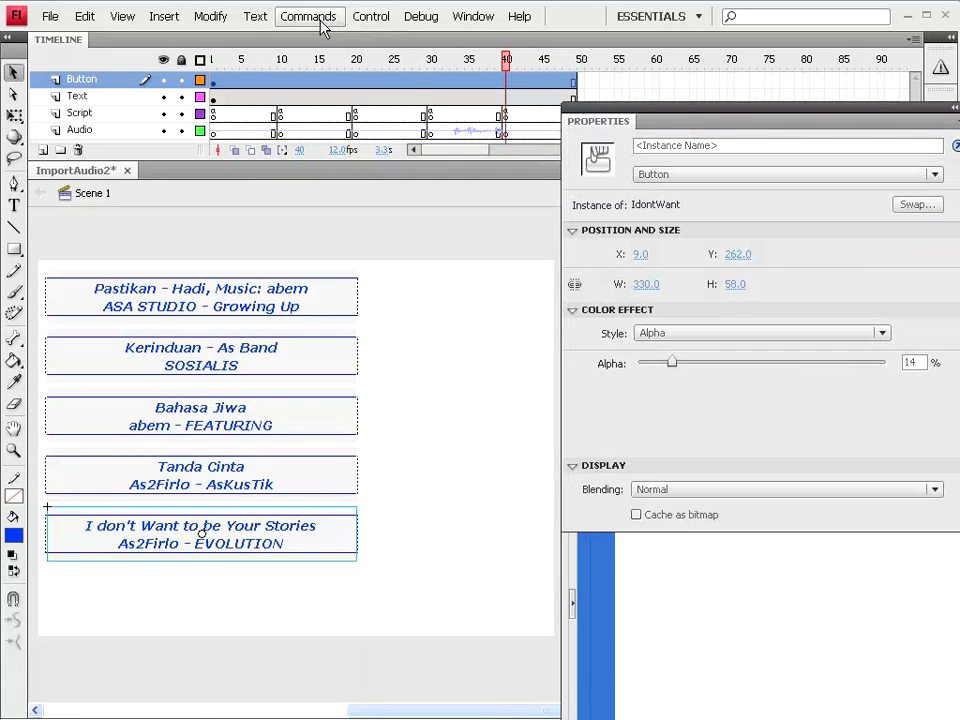
# - Test the movie and play the Tanda Cinta song in the player window
pyautogui.click(366, 18)
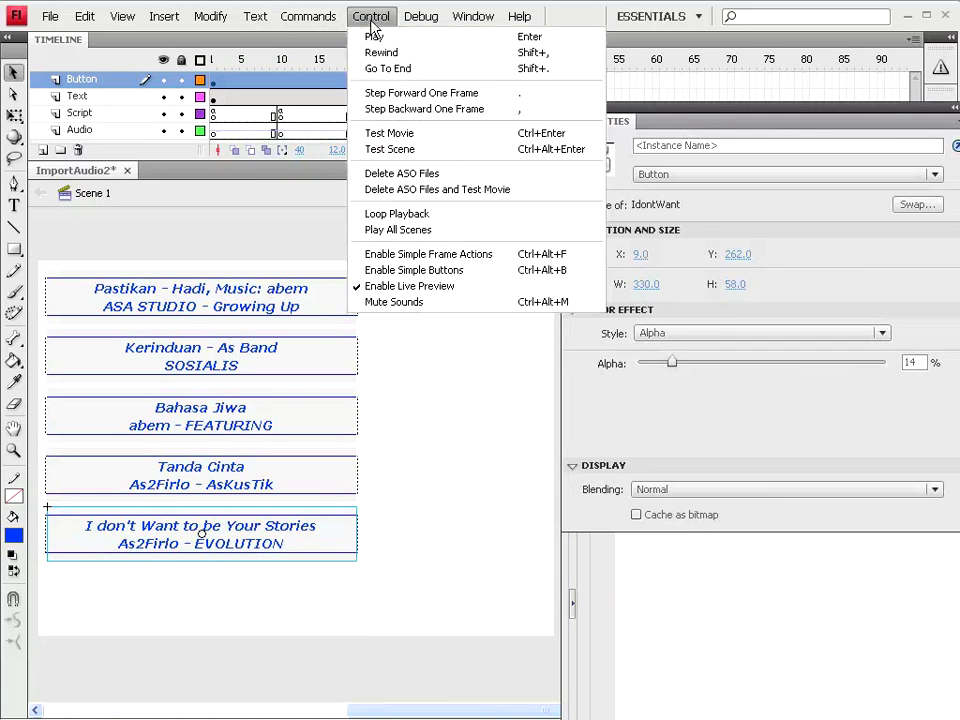
pyautogui.click(378, 133)
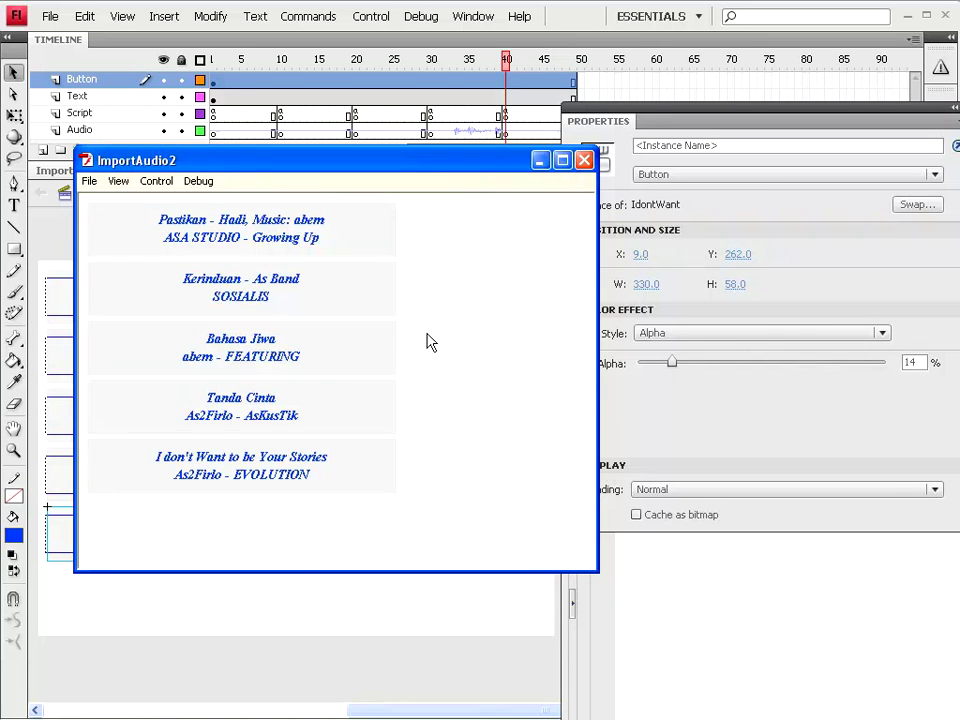
pyautogui.click(253, 418)
# - Reposition the test player window and bring the Properties and Actions panels back into view
pyautogui.moveTo(436, 165)
pyautogui.mouseDown()
pyautogui.moveTo(400, 151)
pyautogui.moveTo(388, 174)
pyautogui.mouseUp()
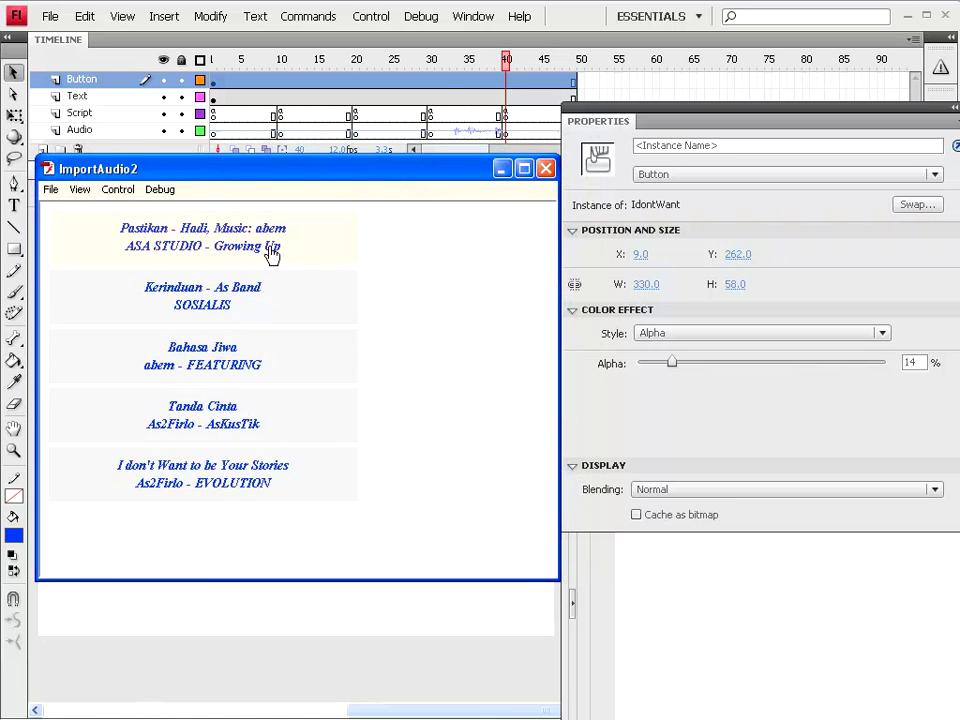
pyautogui.moveTo(306, 171); pyautogui.dragTo(310, 190)
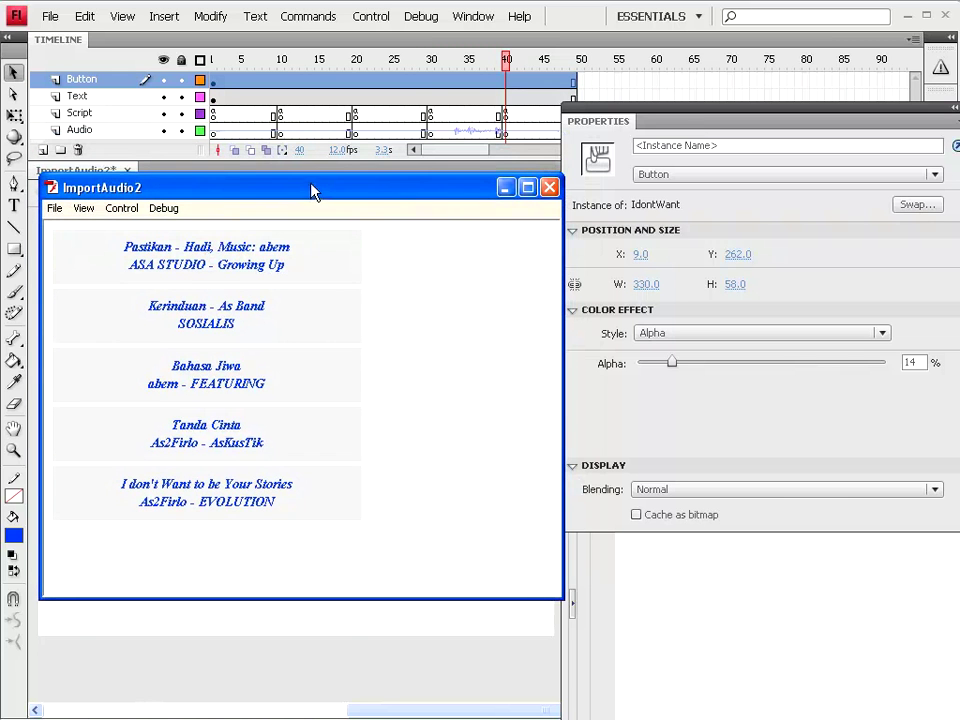
pyautogui.doubleClick(677, 129)
pyautogui.hotkey('ctrl', 'F3')
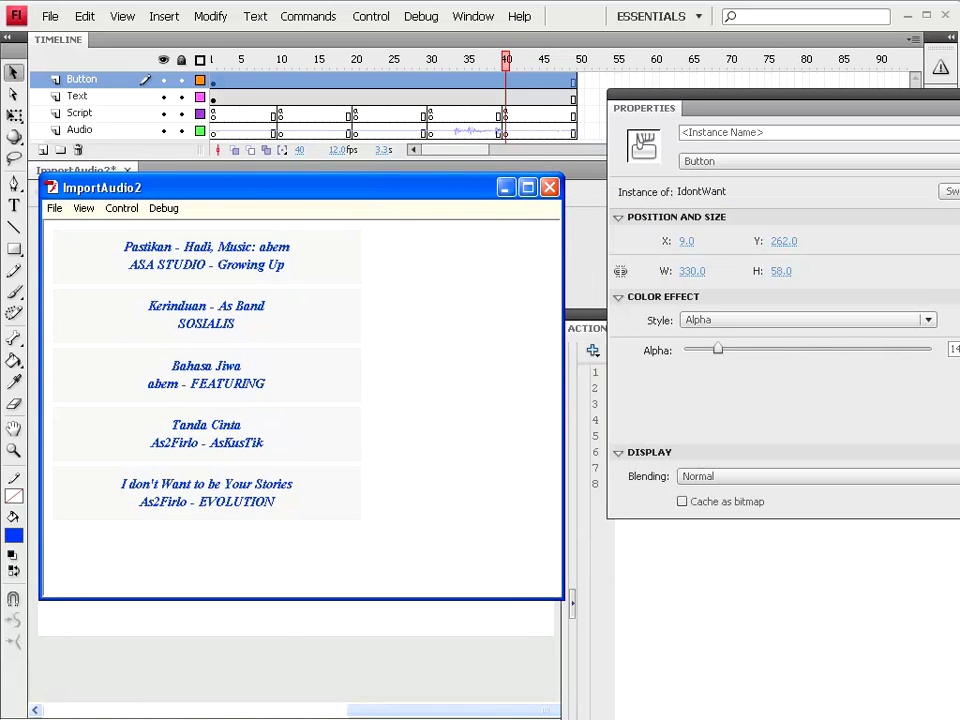
pyautogui.click(786, 540)
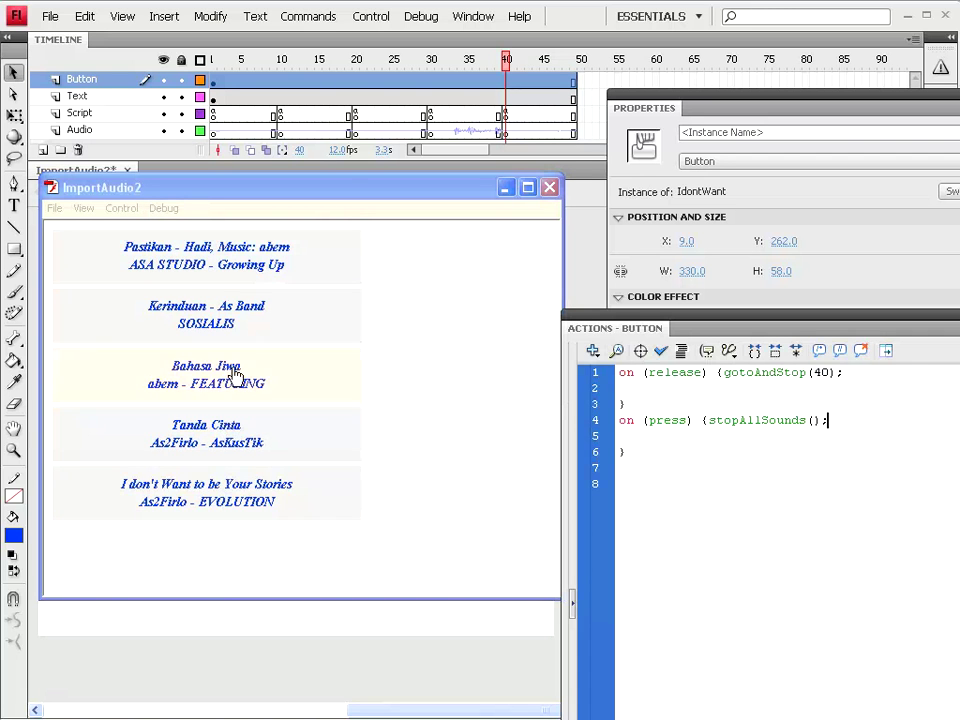
pyautogui.click(216, 268)
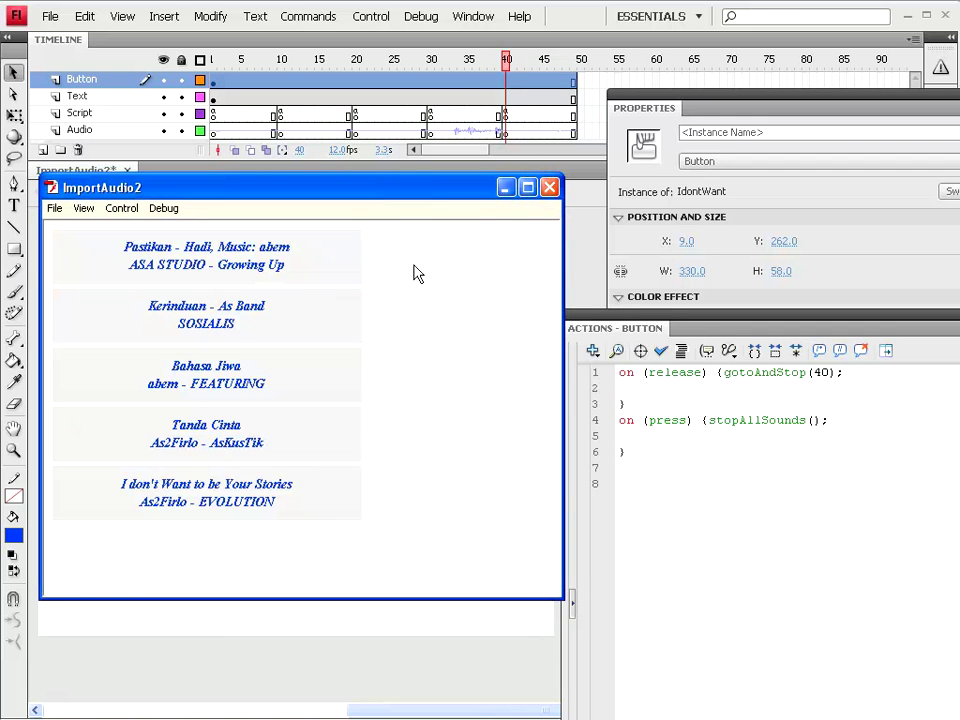